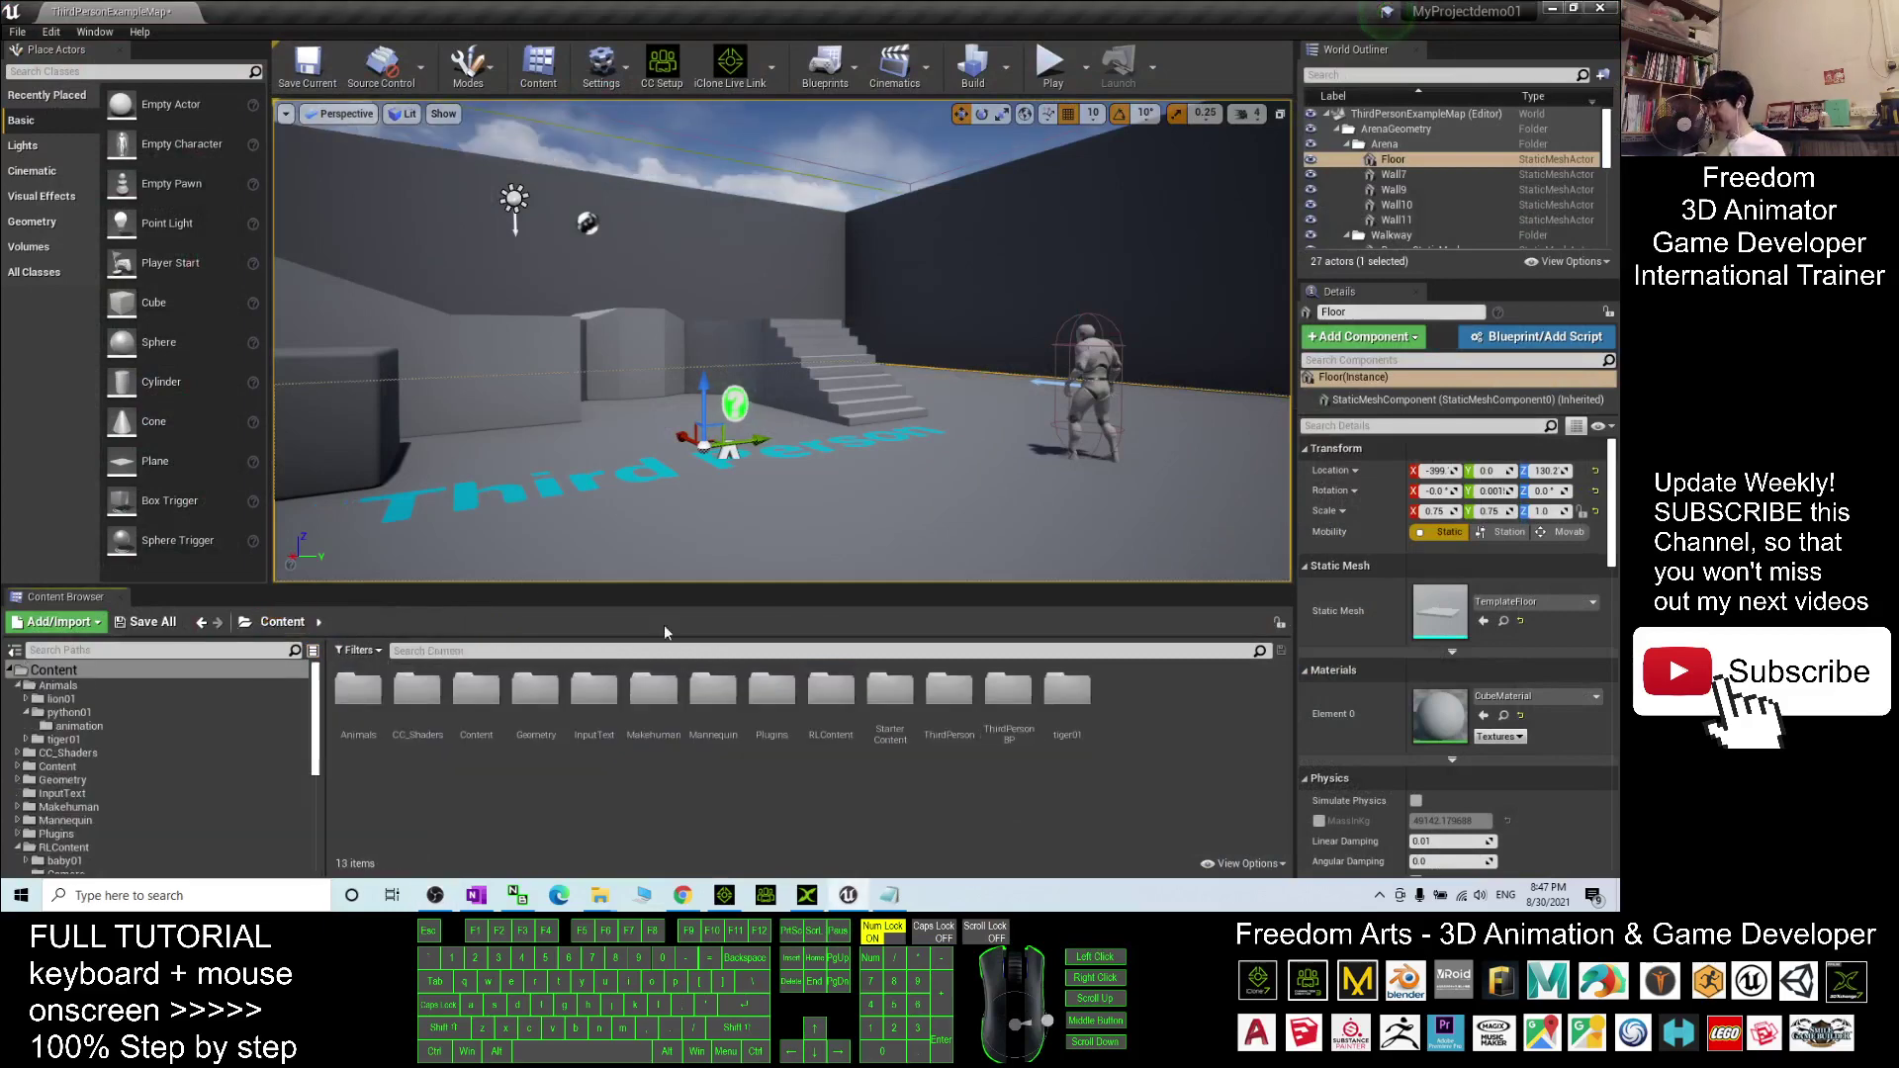
Switch from the Unreal editor to the iClone 7 project
{"action": "left_click", "coordinate": [728, 897]}
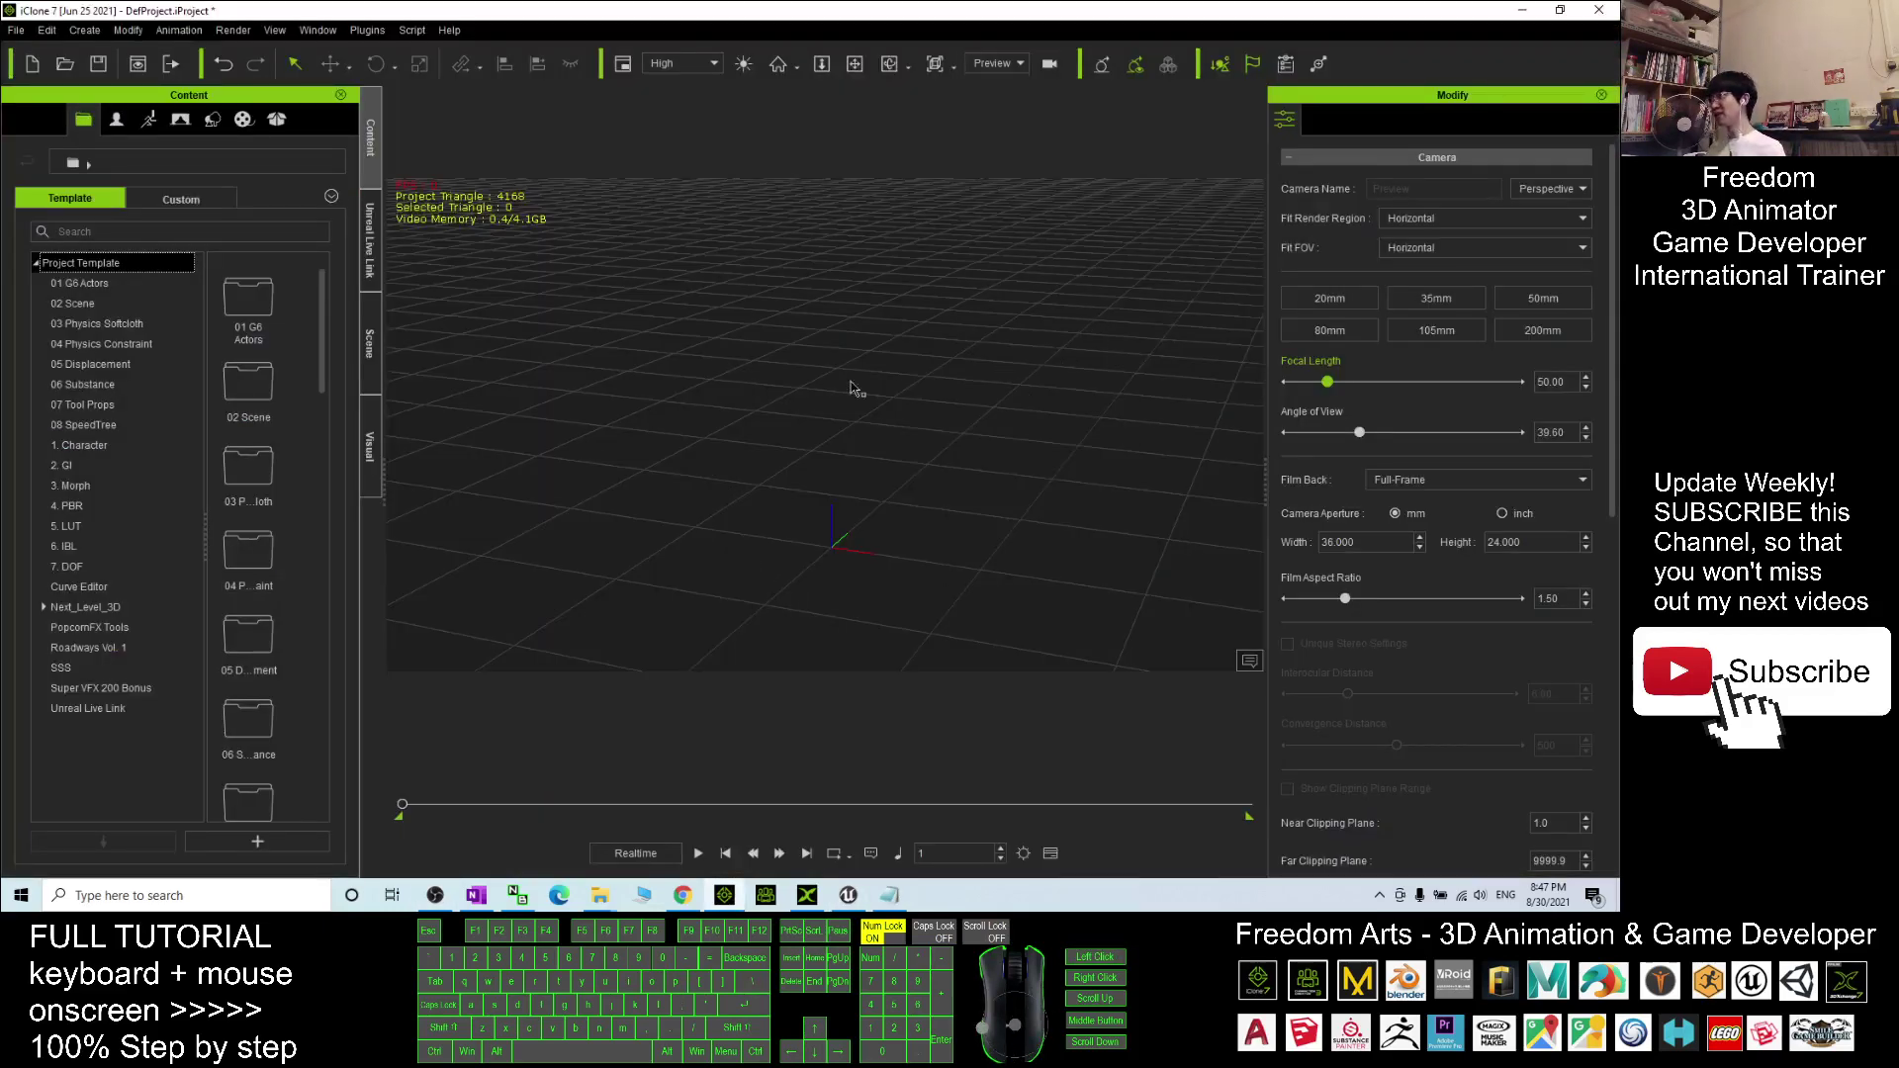
Drag the Eagle from the Animal World Vol.5 avatars into the scene and orbit around it
{"action": "left_click", "coordinate": [116, 120]}
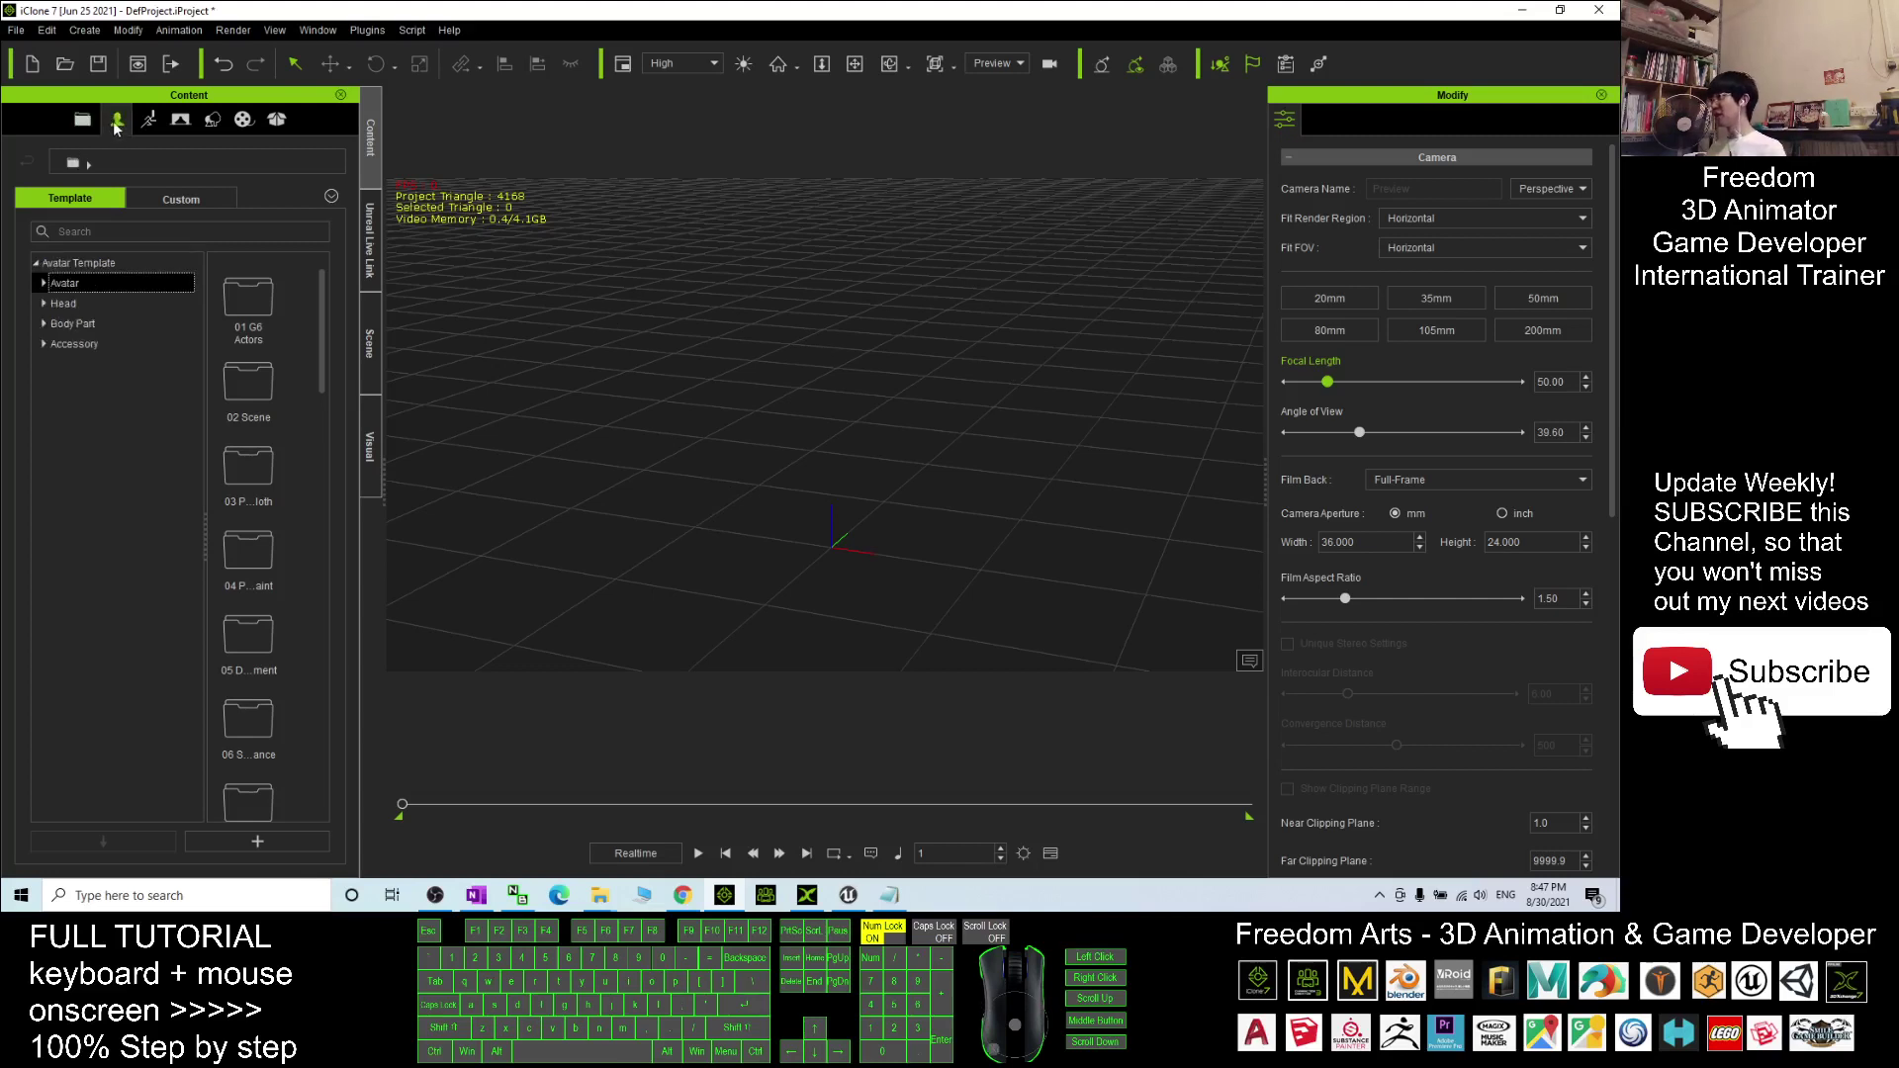
{"action": "left_click", "coordinate": [45, 284]}
{"action": "left_click", "coordinate": [44, 281]}
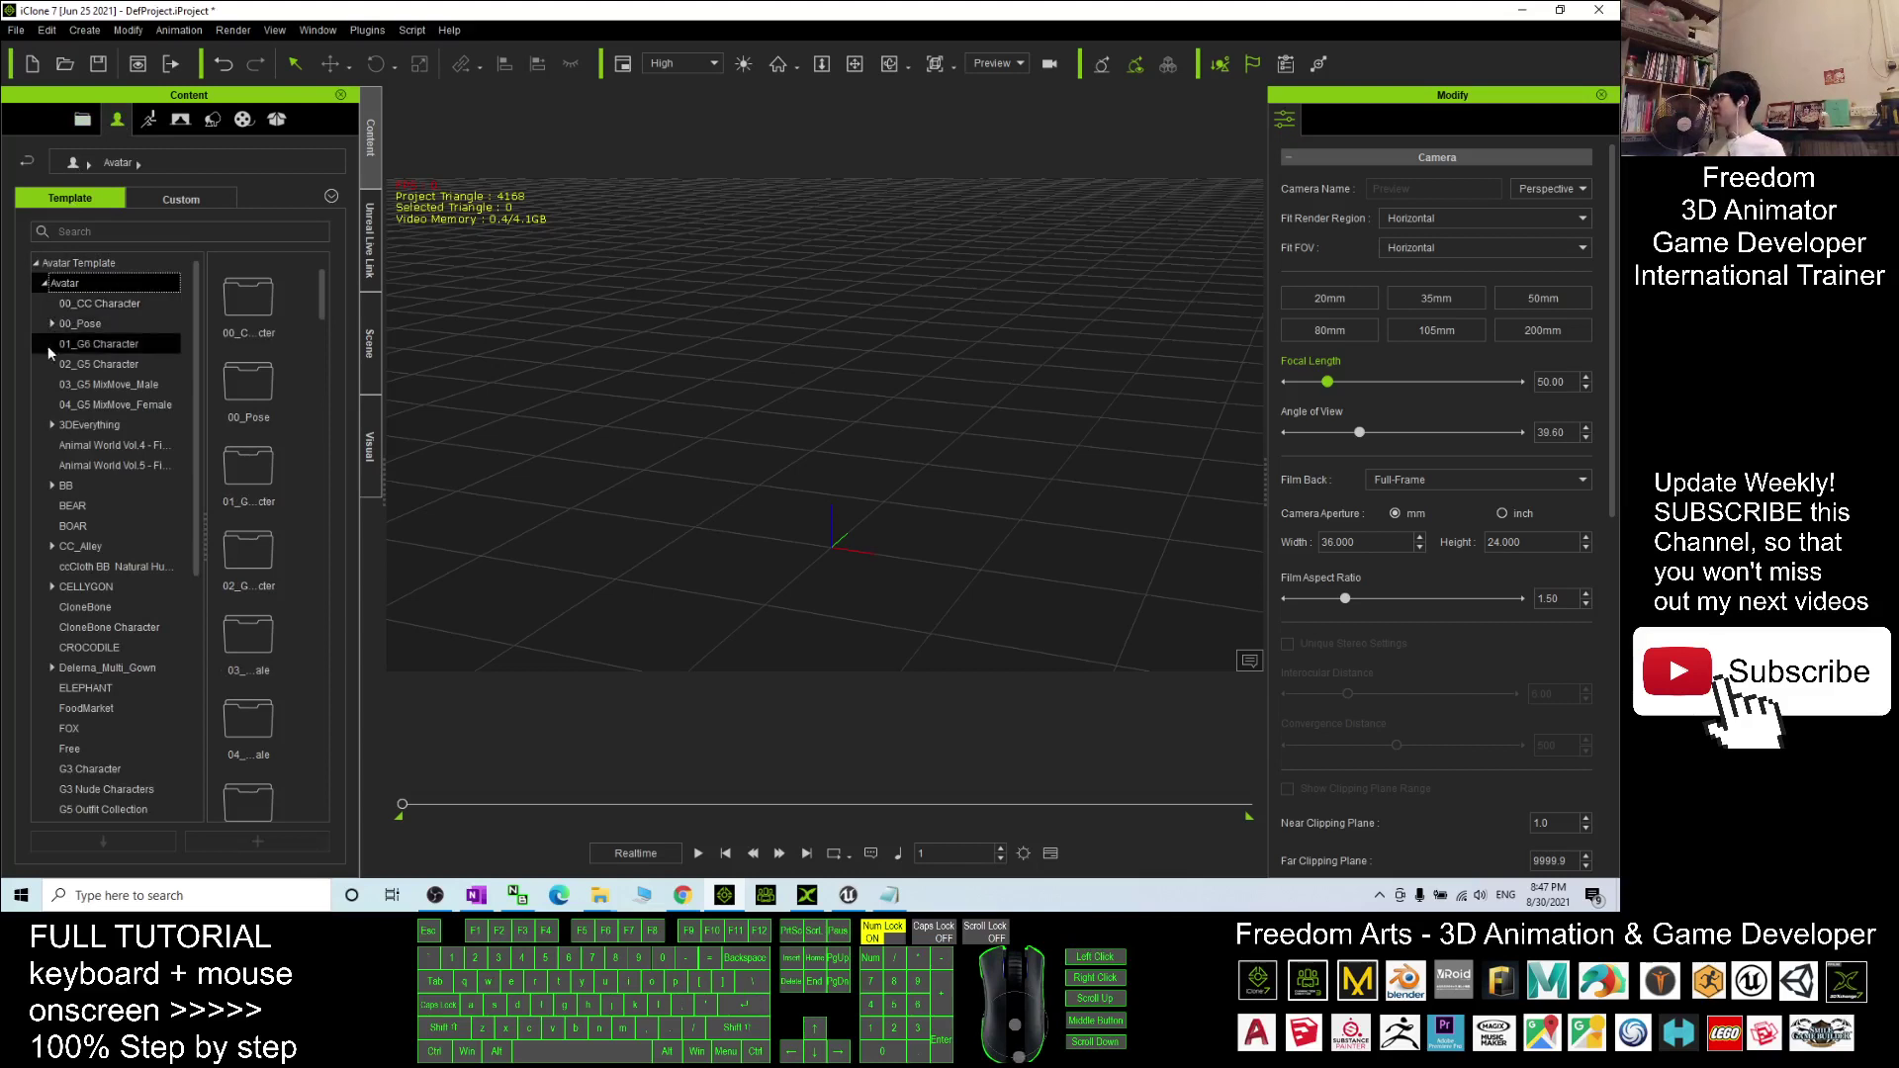
{"action": "left_click", "coordinate": [85, 466]}
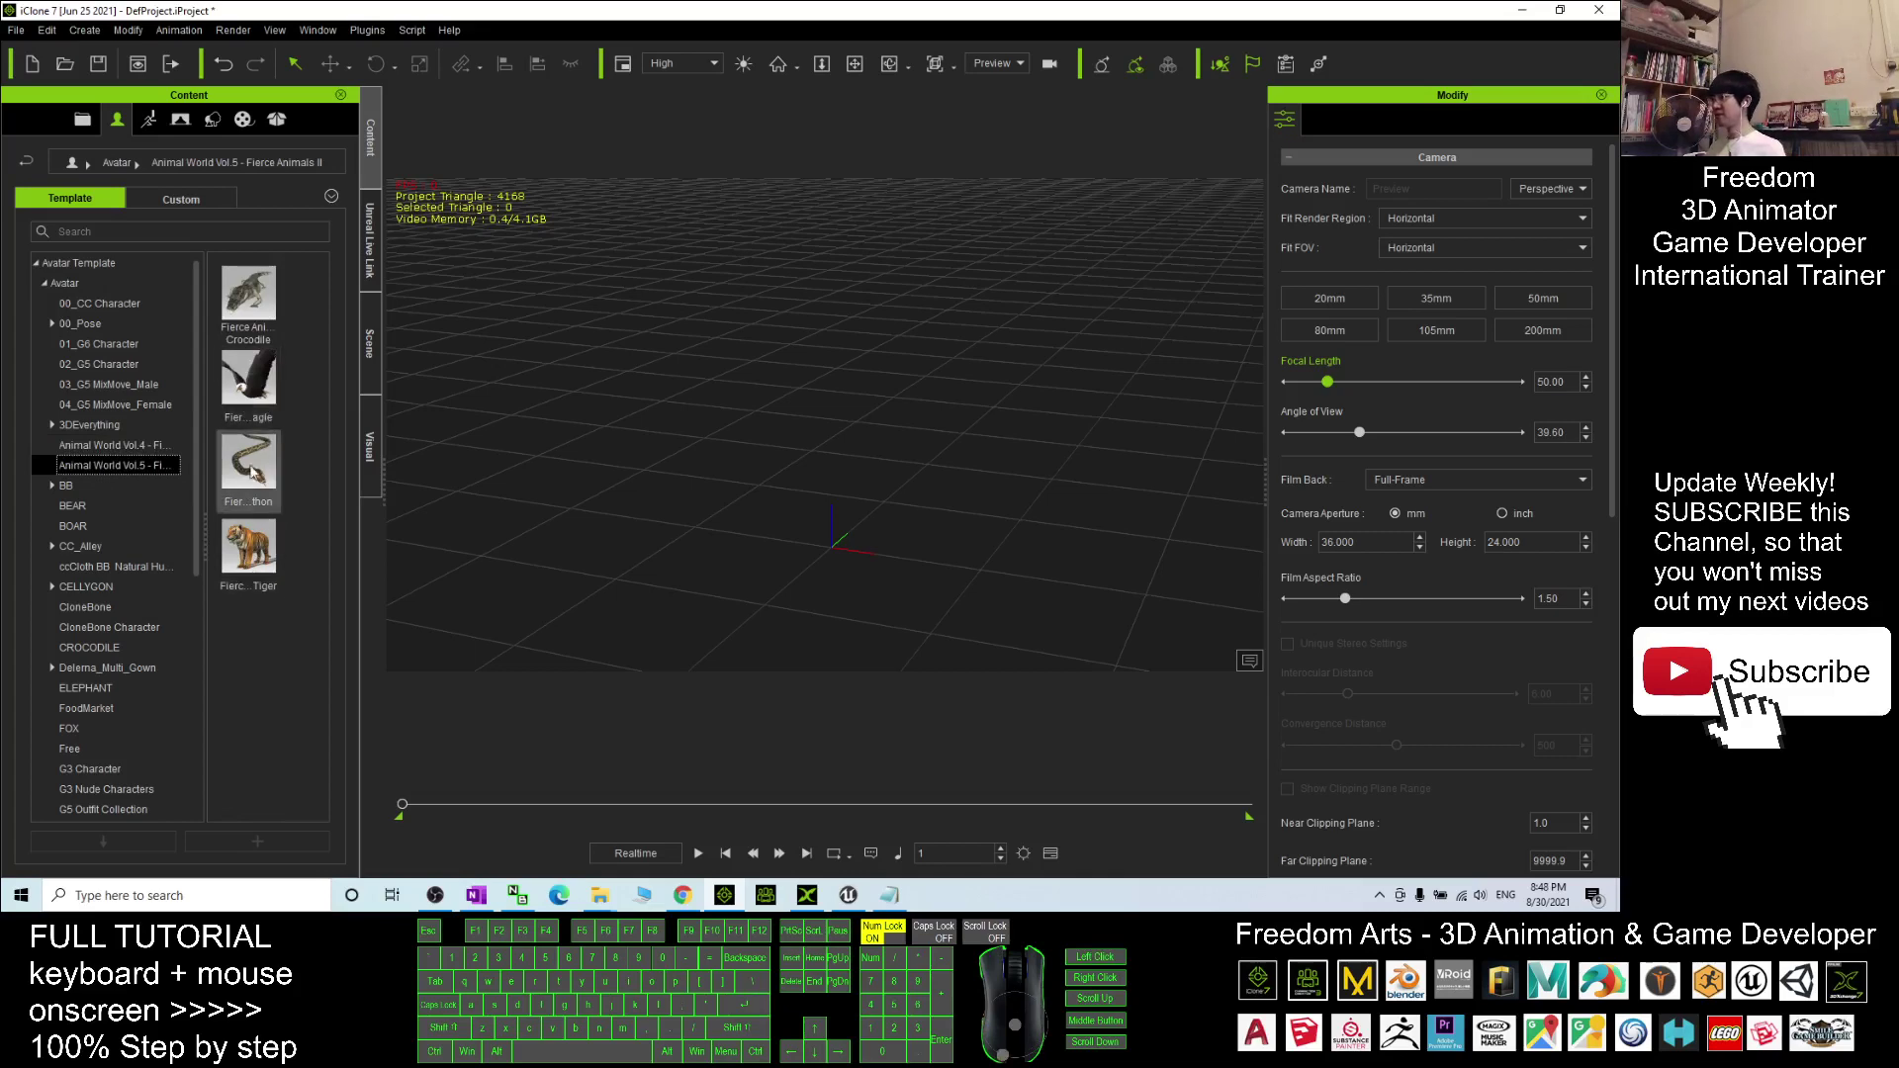
{"action": "left_click_drag", "start_coordinate": [259, 401], "coordinate": [841, 549]}
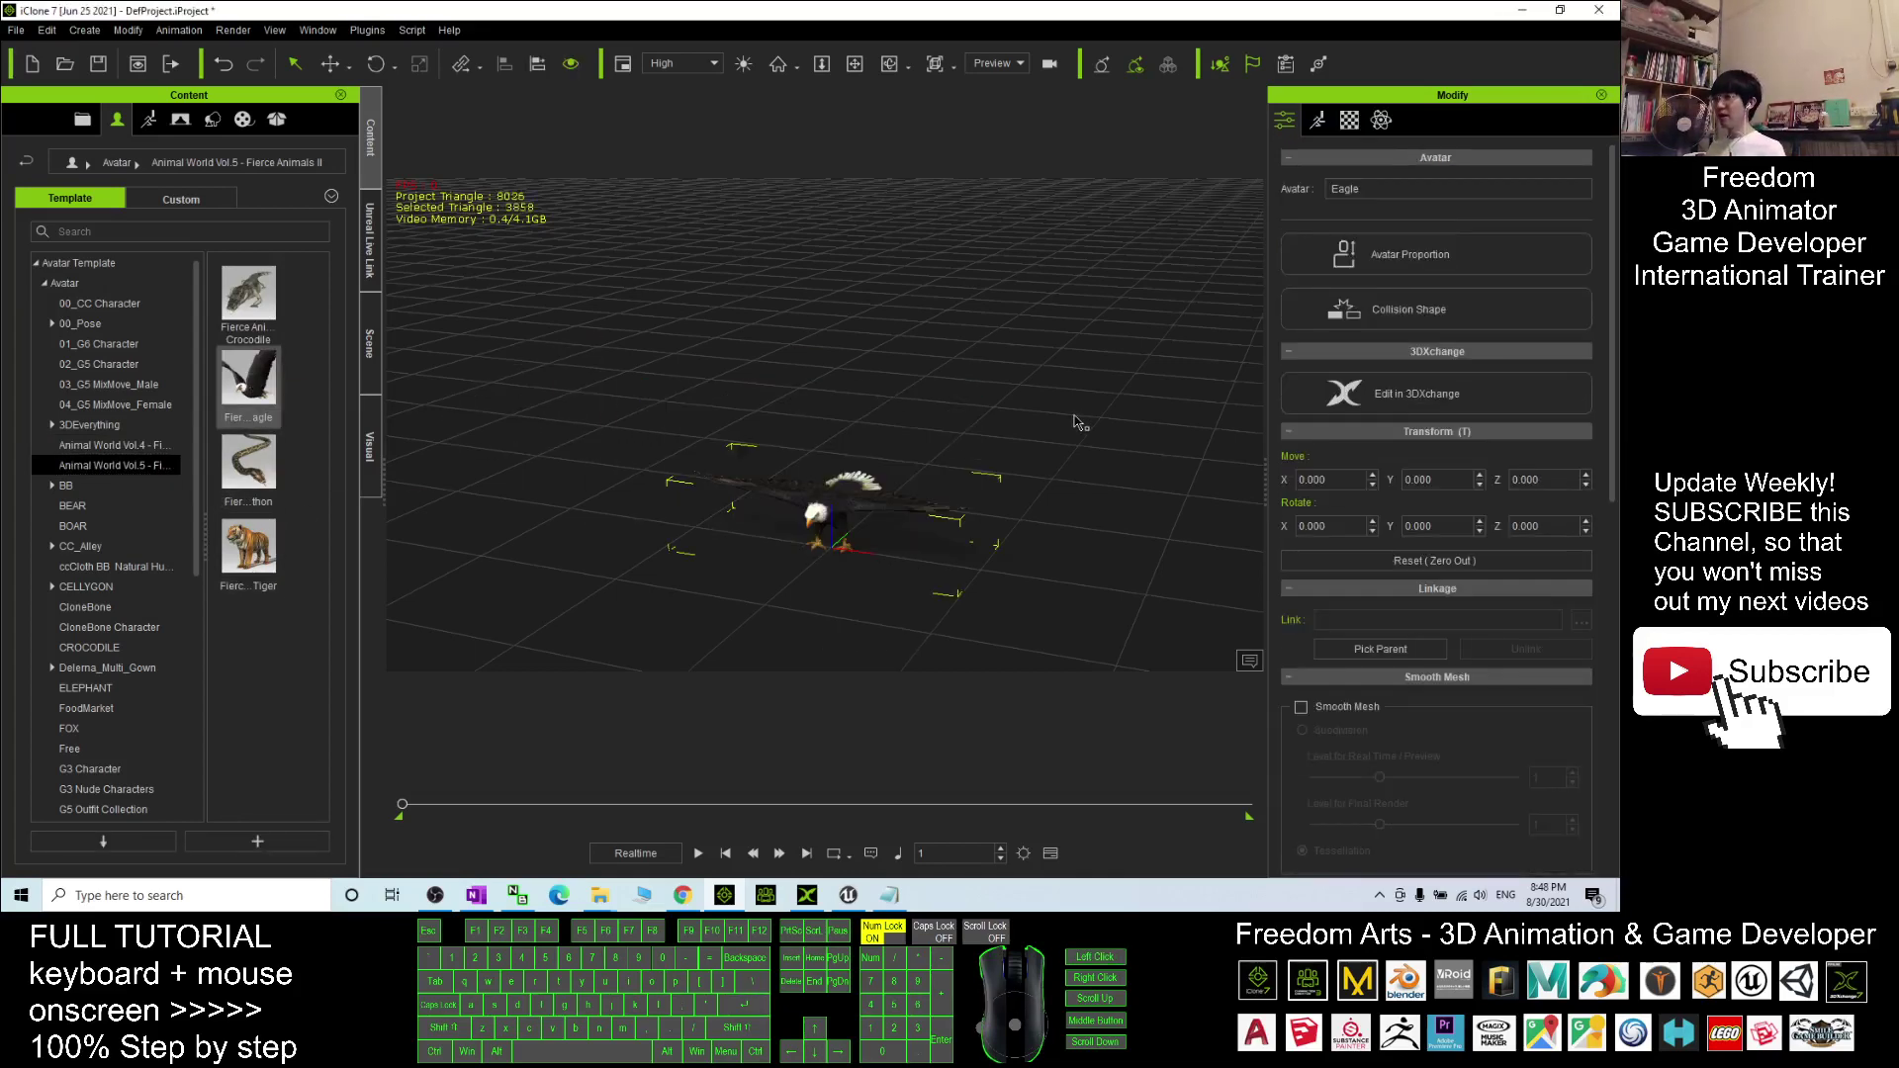
{"action": "left_click_drag", "start_coordinate": [833, 453], "coordinate": [348, 188], "text": "alt"}
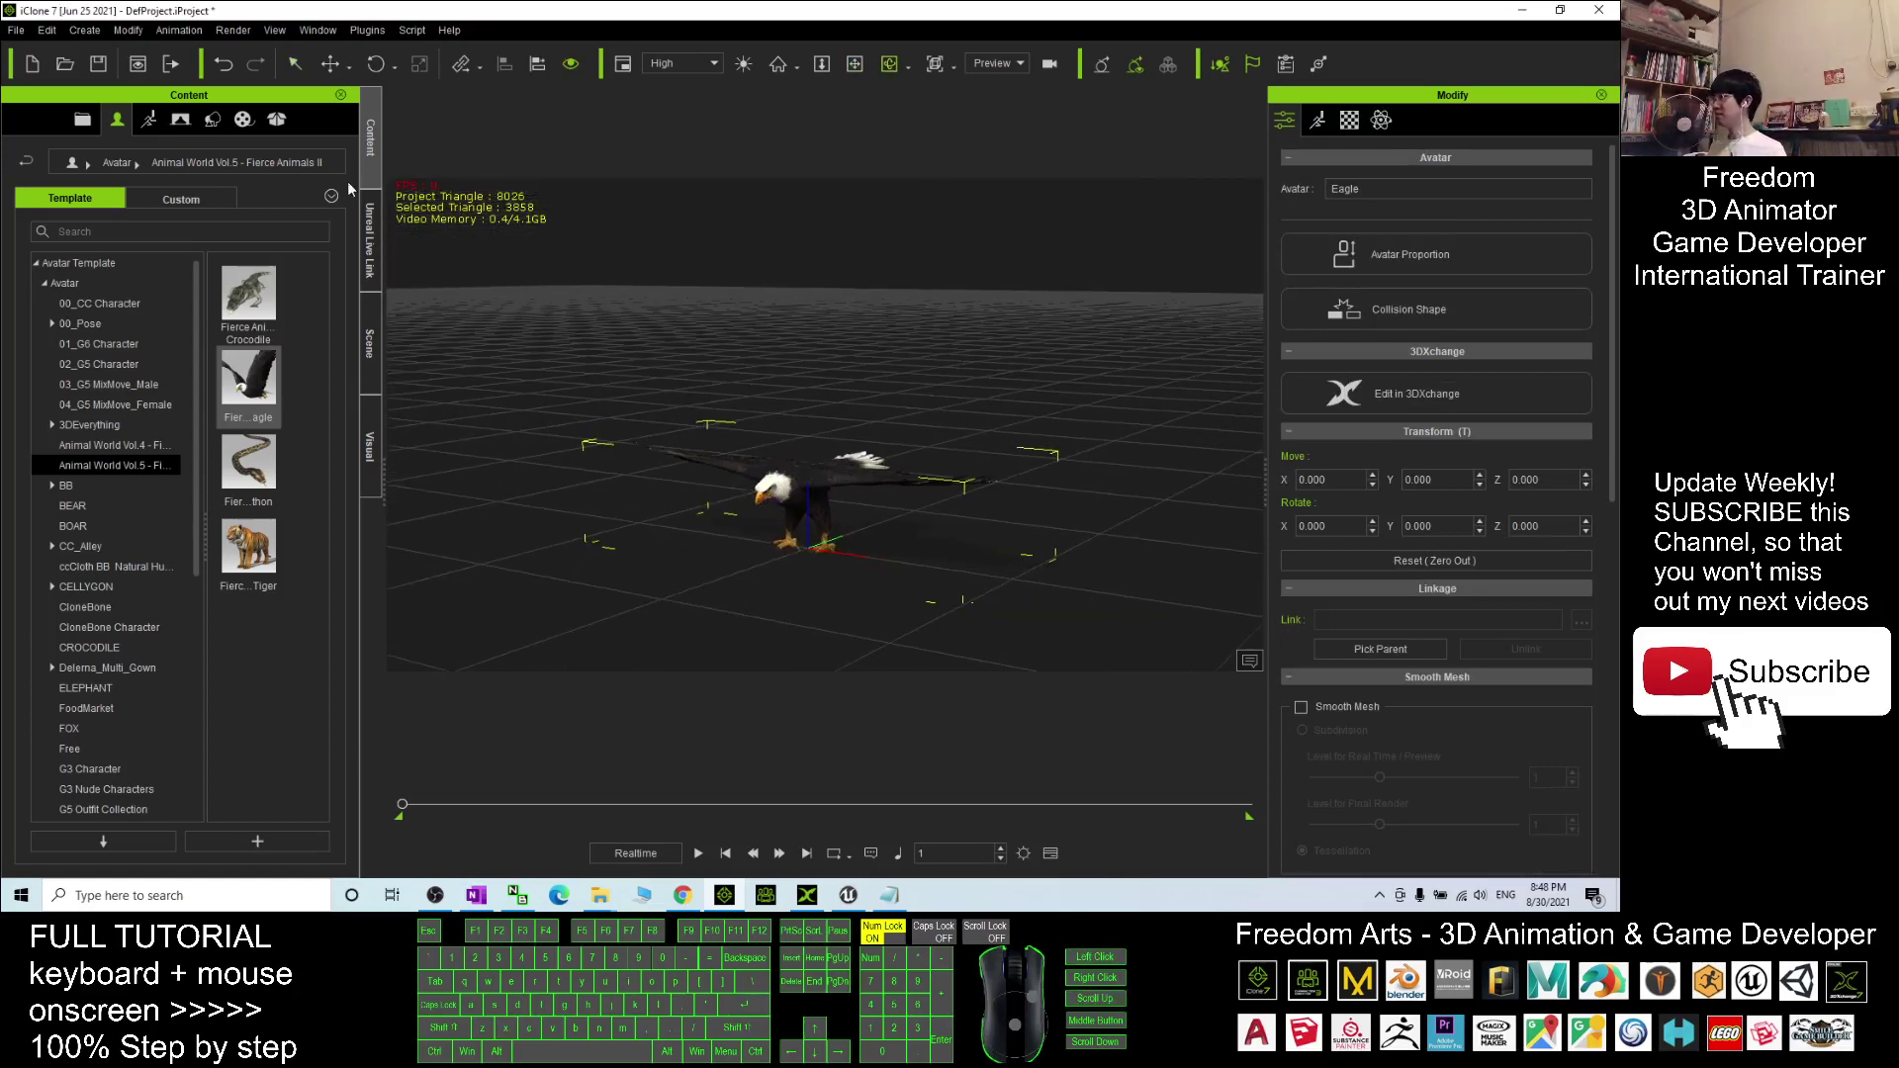
Check Eagle under Character in the Unreal Live Link transfer list, then return to Unreal
{"action": "left_click", "coordinate": [373, 242]}
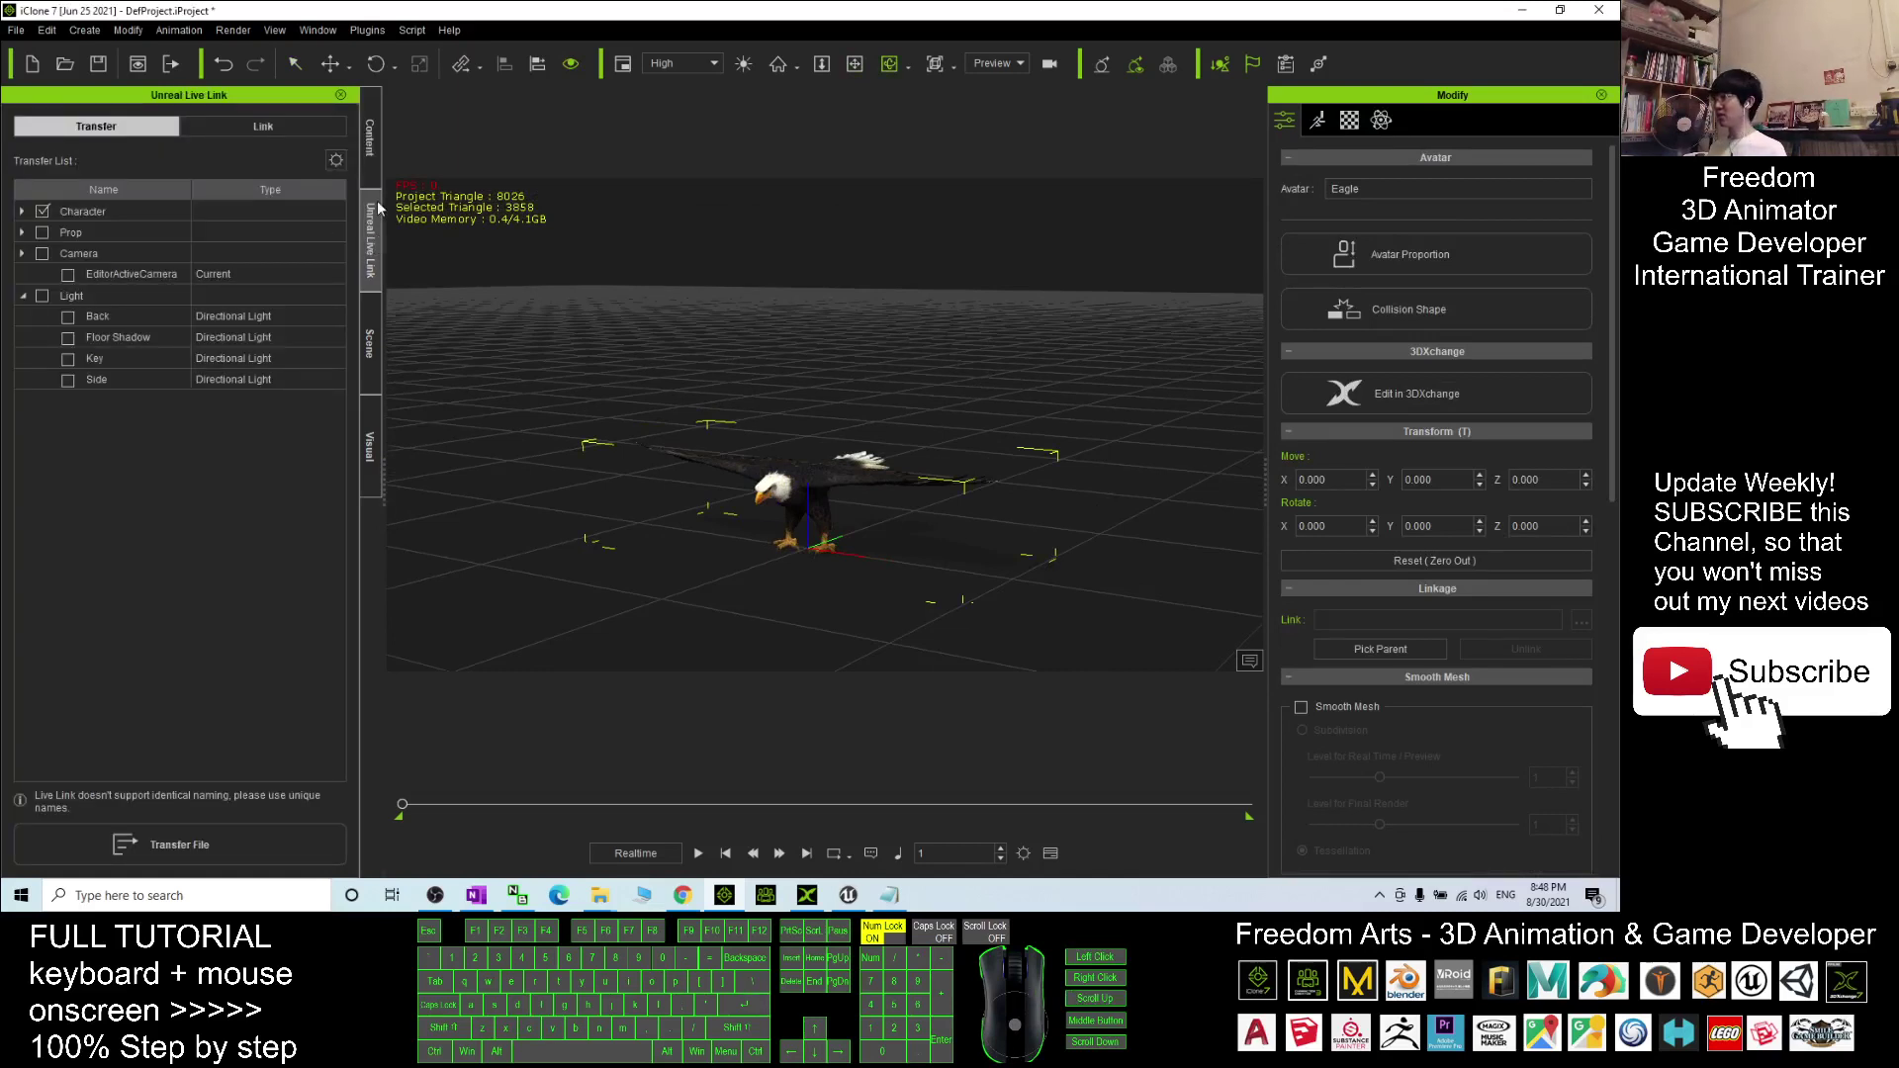
{"action": "left_click", "coordinate": [21, 211]}
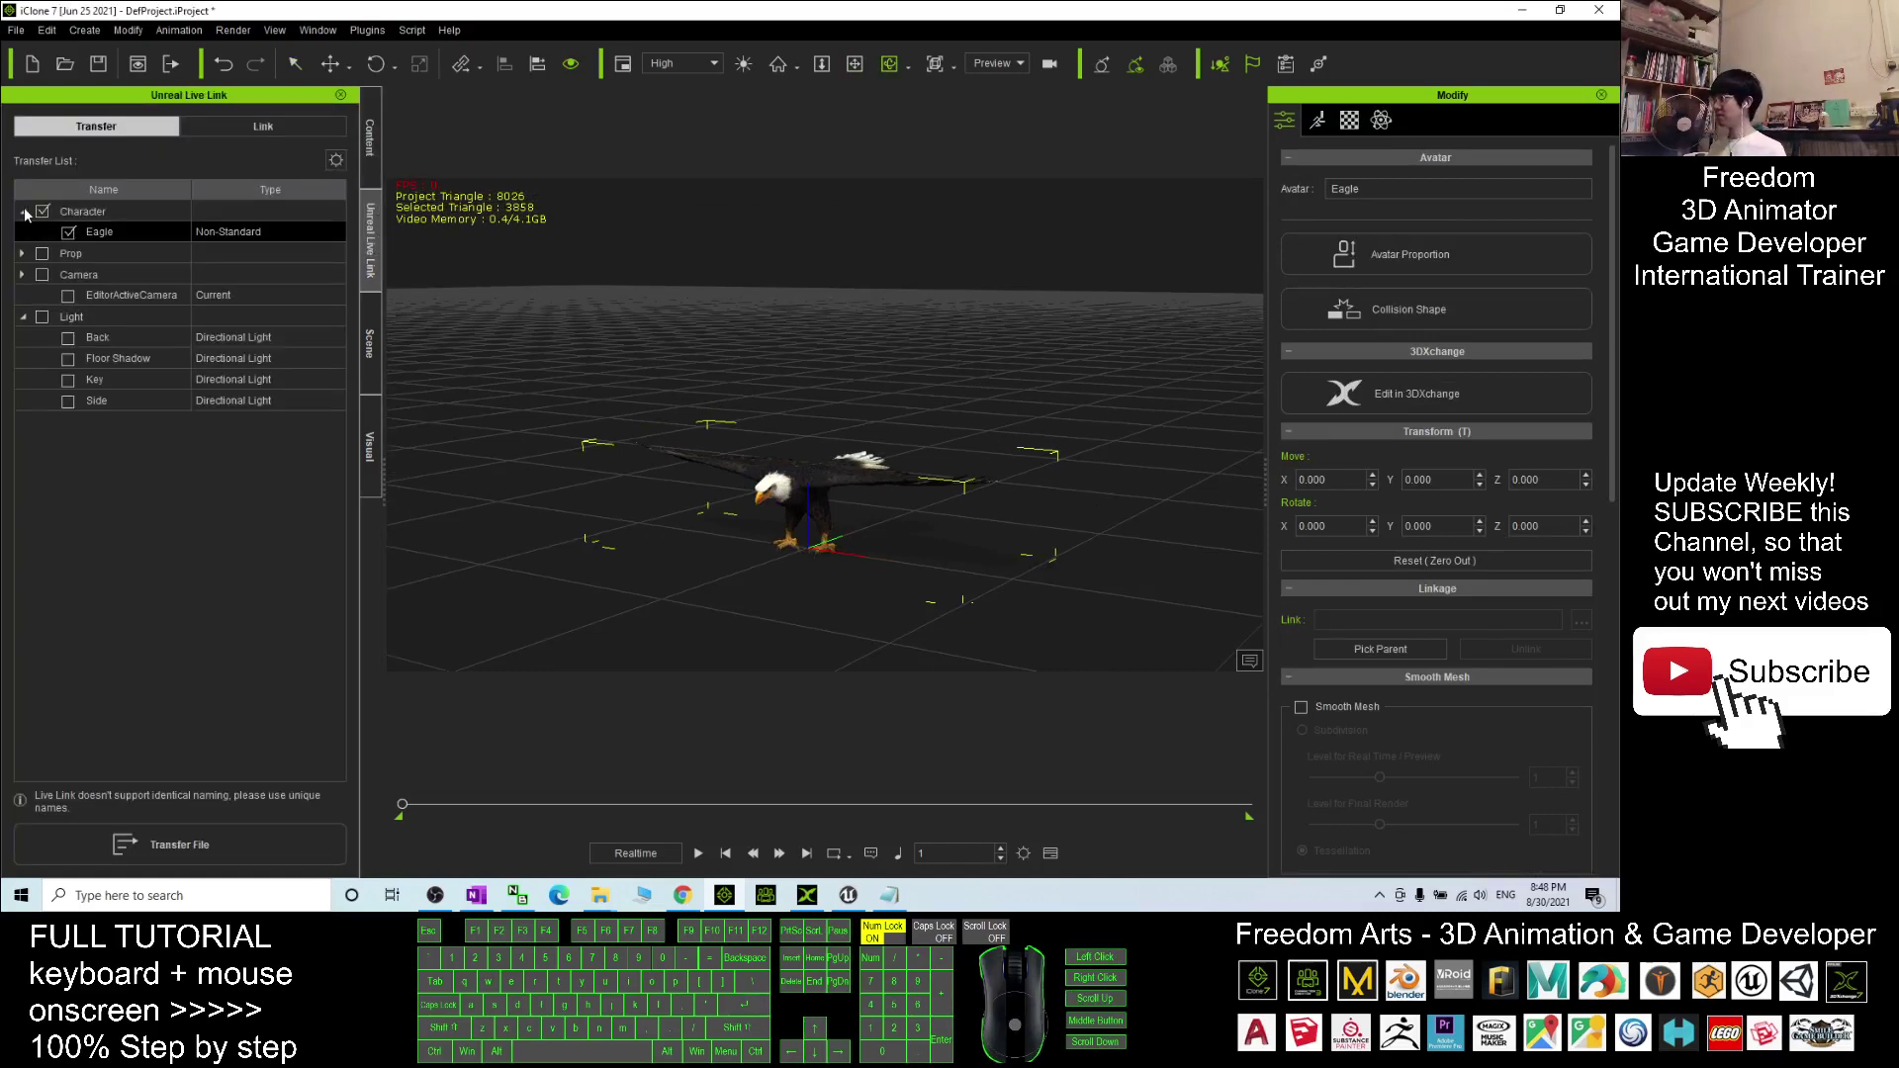
{"action": "left_click", "coordinate": [67, 236]}
{"action": "left_click", "coordinate": [853, 896]}
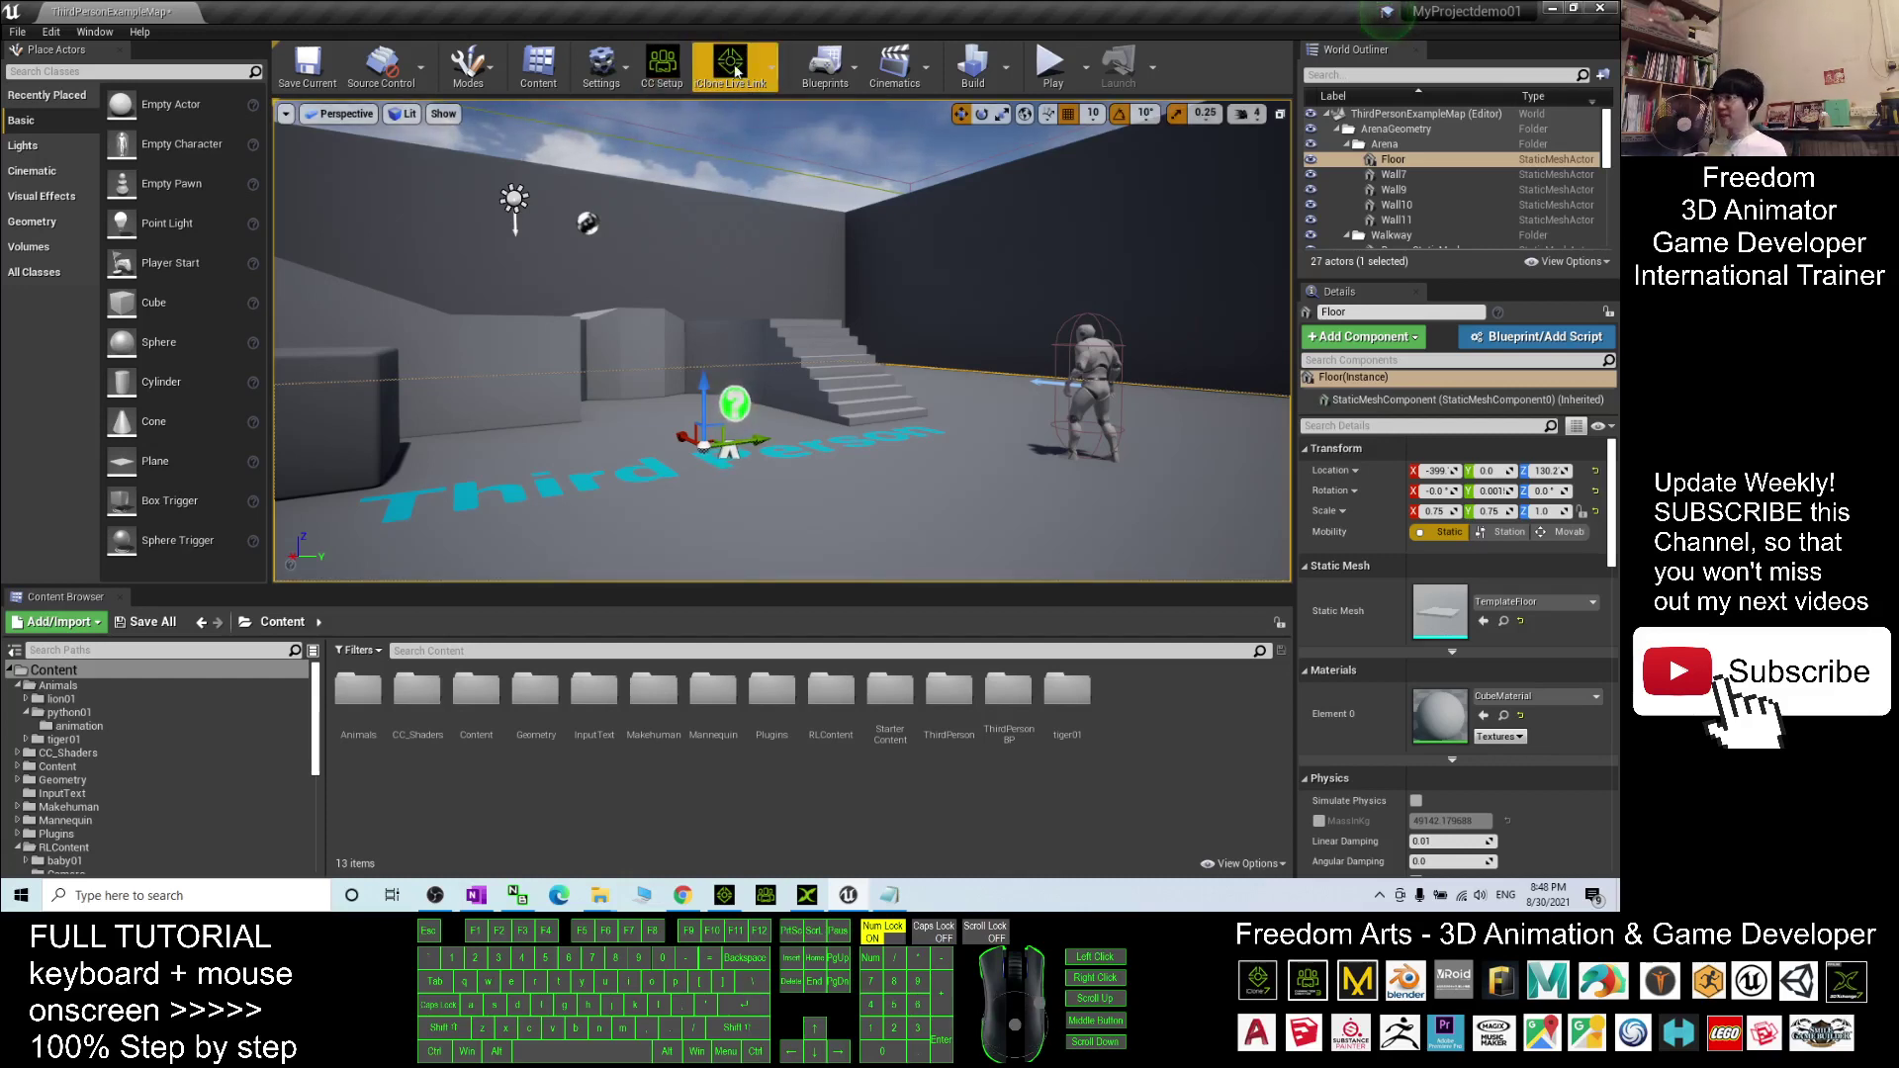
Run the iClone Live Link toolbar action in Unreal and bring up notes.txt
{"action": "left_click_drag", "start_coordinate": [782, 336], "coordinate": [747, 336], "text": "alt"}
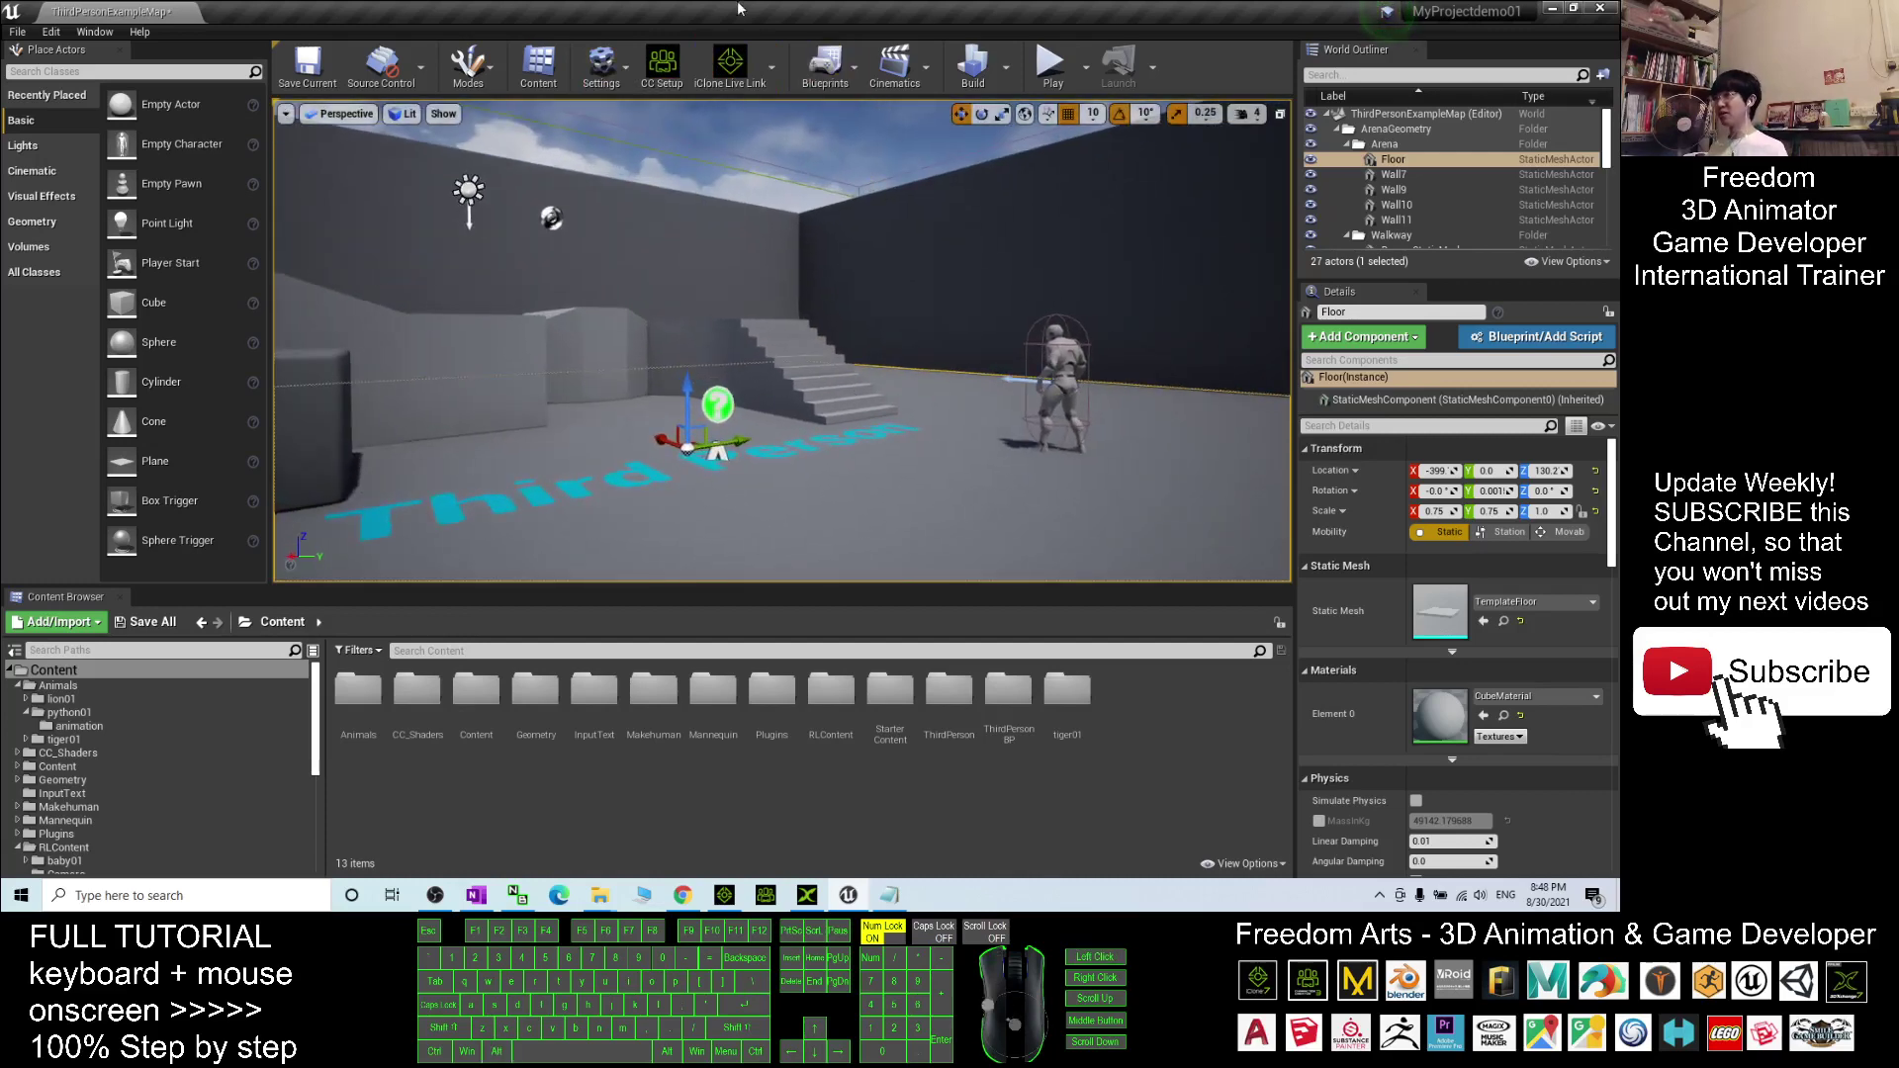
{"action": "left_click", "coordinate": [731, 65]}
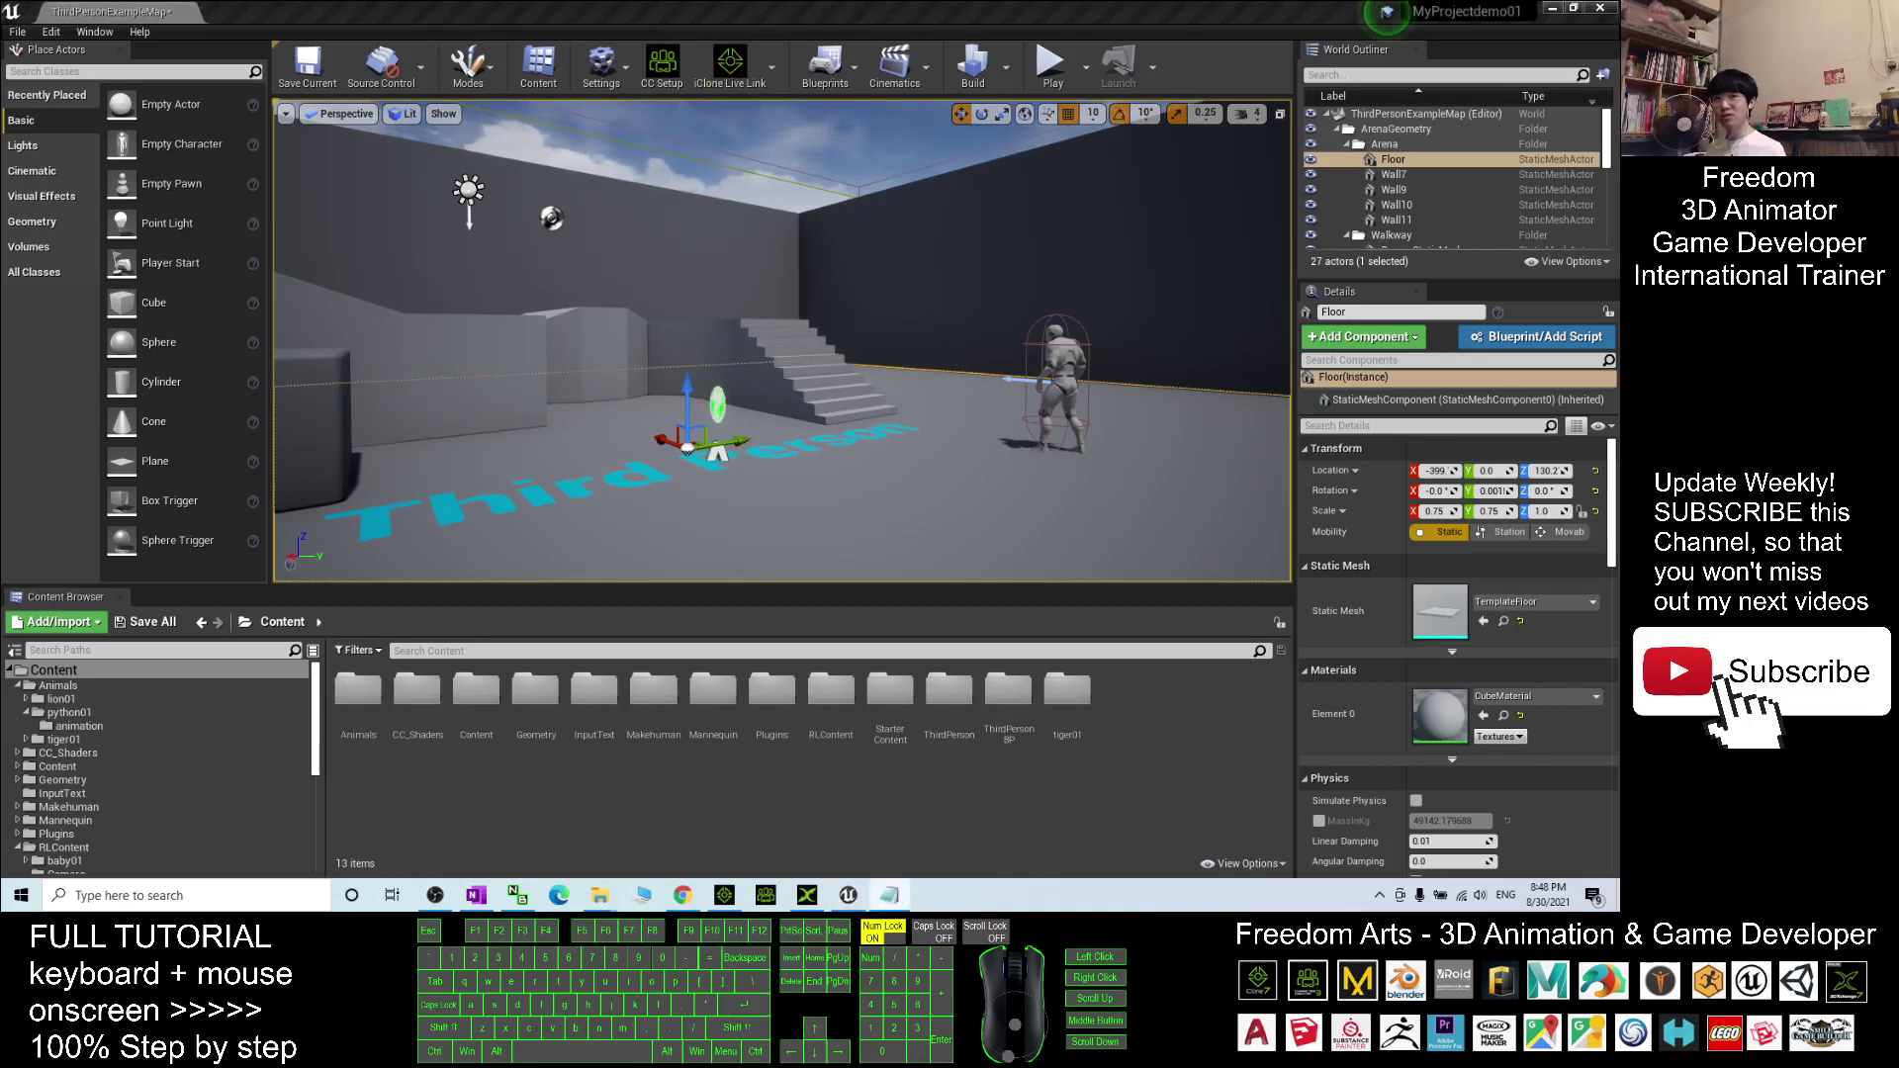
{"action": "left_click", "coordinate": [889, 895]}
{"action": "scroll", "coordinate": [817, 400], "scroll_direction": "down", "scroll_amount": 6}
{"action": "scroll", "coordinate": [817, 401], "scroll_direction": "up", "scroll_amount": 4}
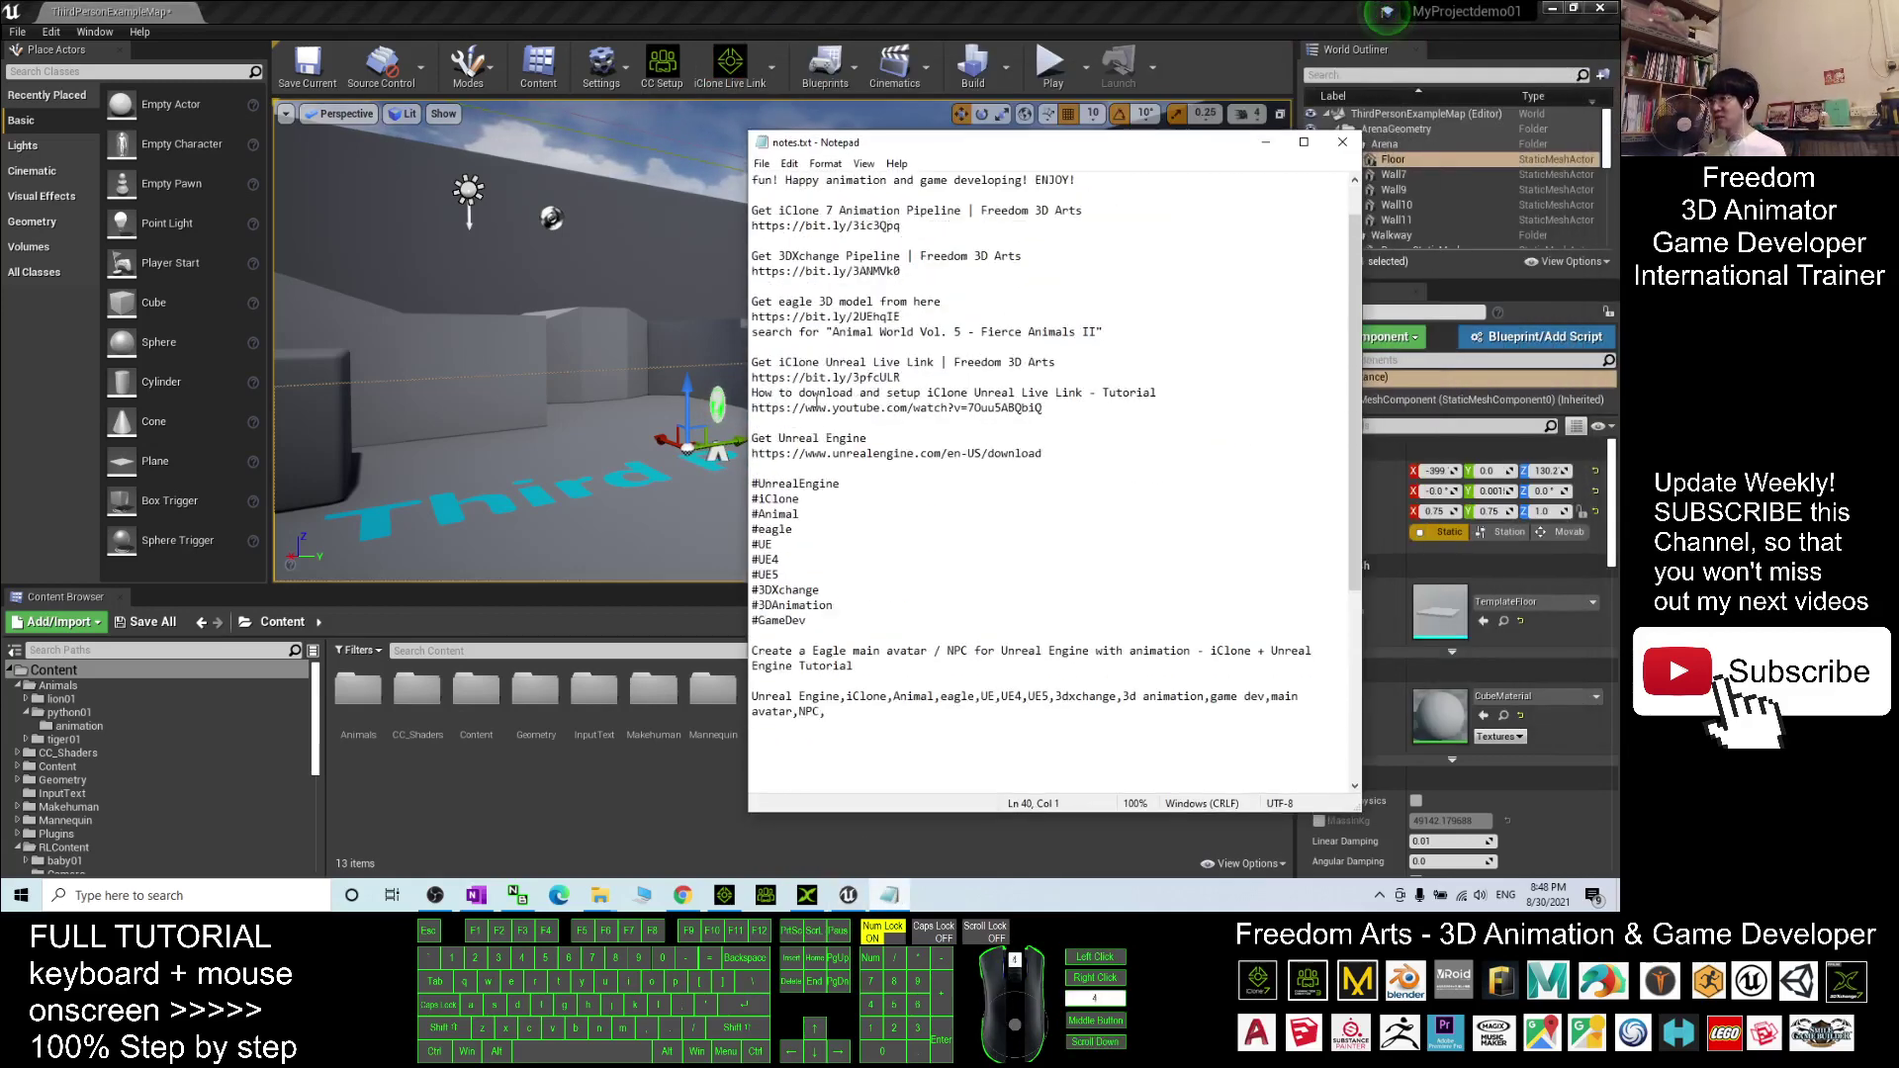
Review the Live Link tutorial link in notes.txt, minimize Notepad, and return to iClone 7
{"action": "left_click_drag", "start_coordinate": [752, 393], "coordinate": [1046, 409]}
{"action": "left_click", "coordinate": [752, 393]}
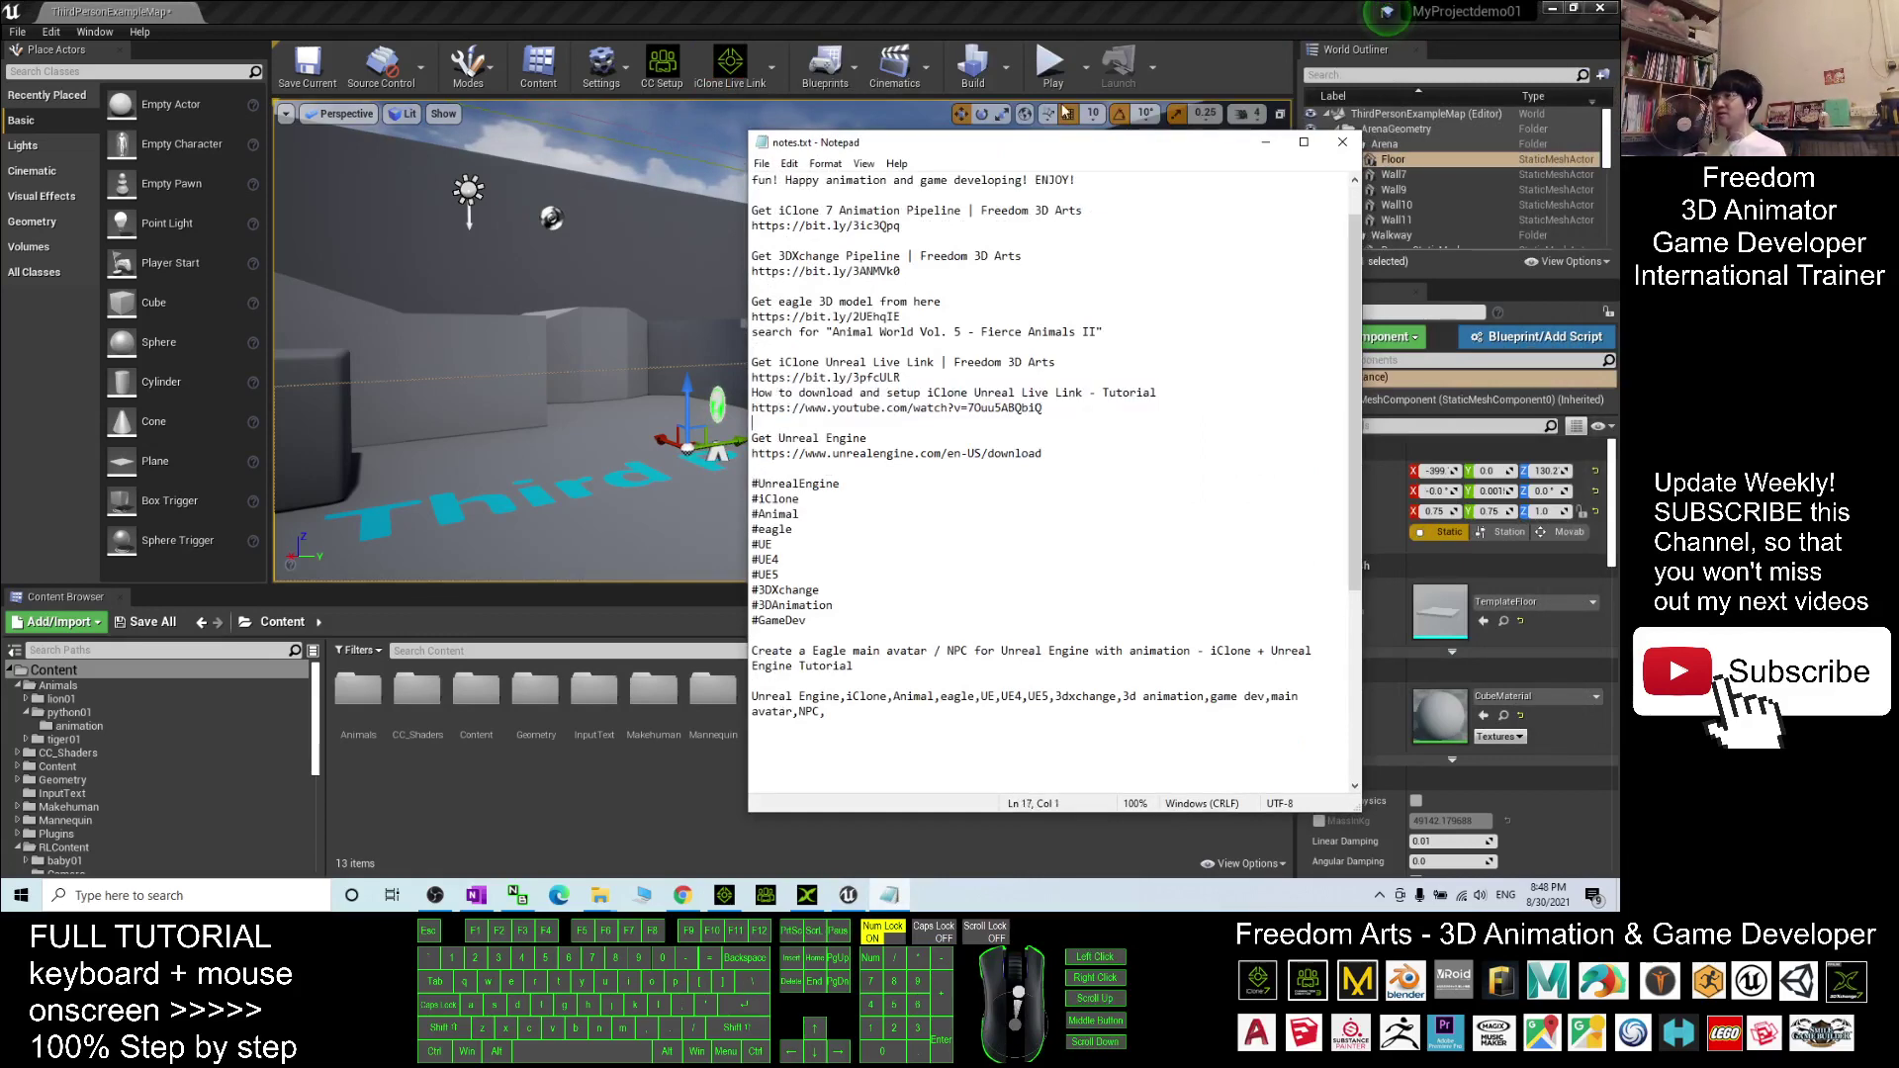
{"action": "left_click", "coordinate": [1265, 142]}
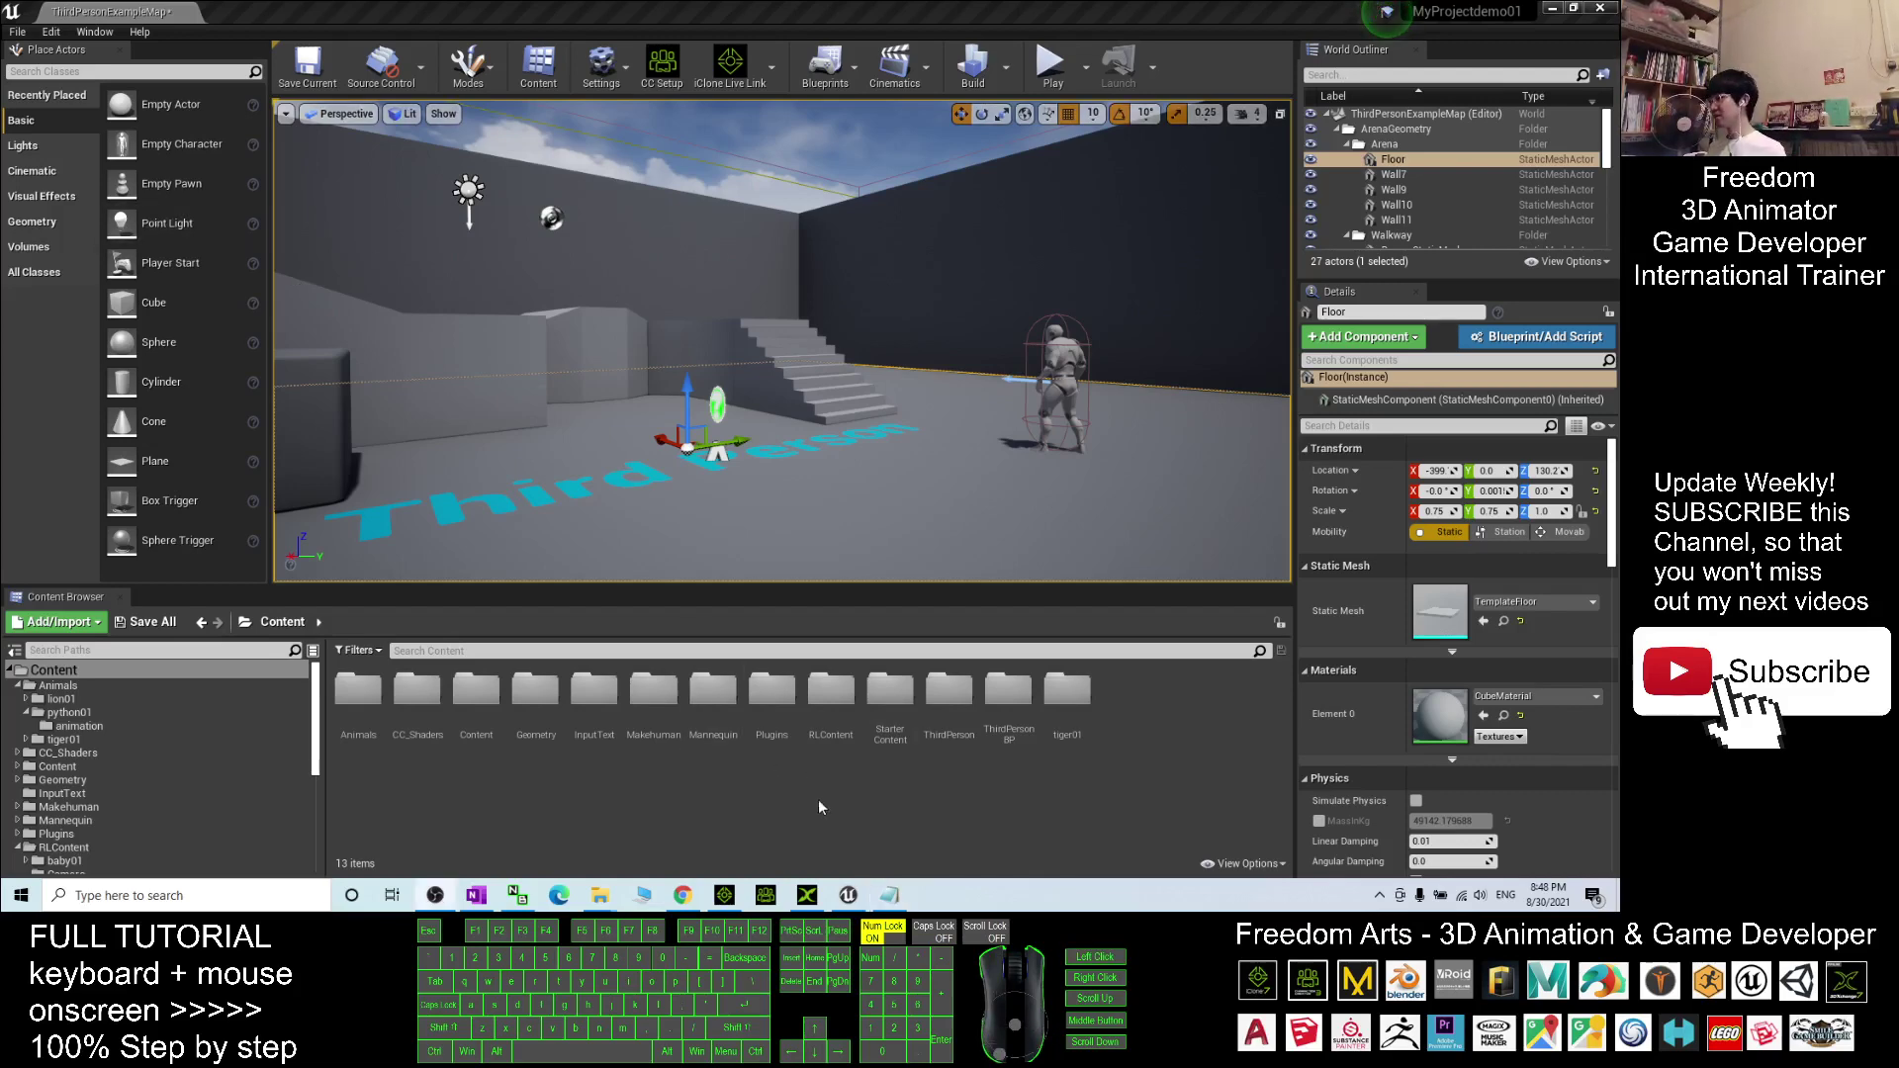
{"action": "left_click", "coordinate": [737, 893]}
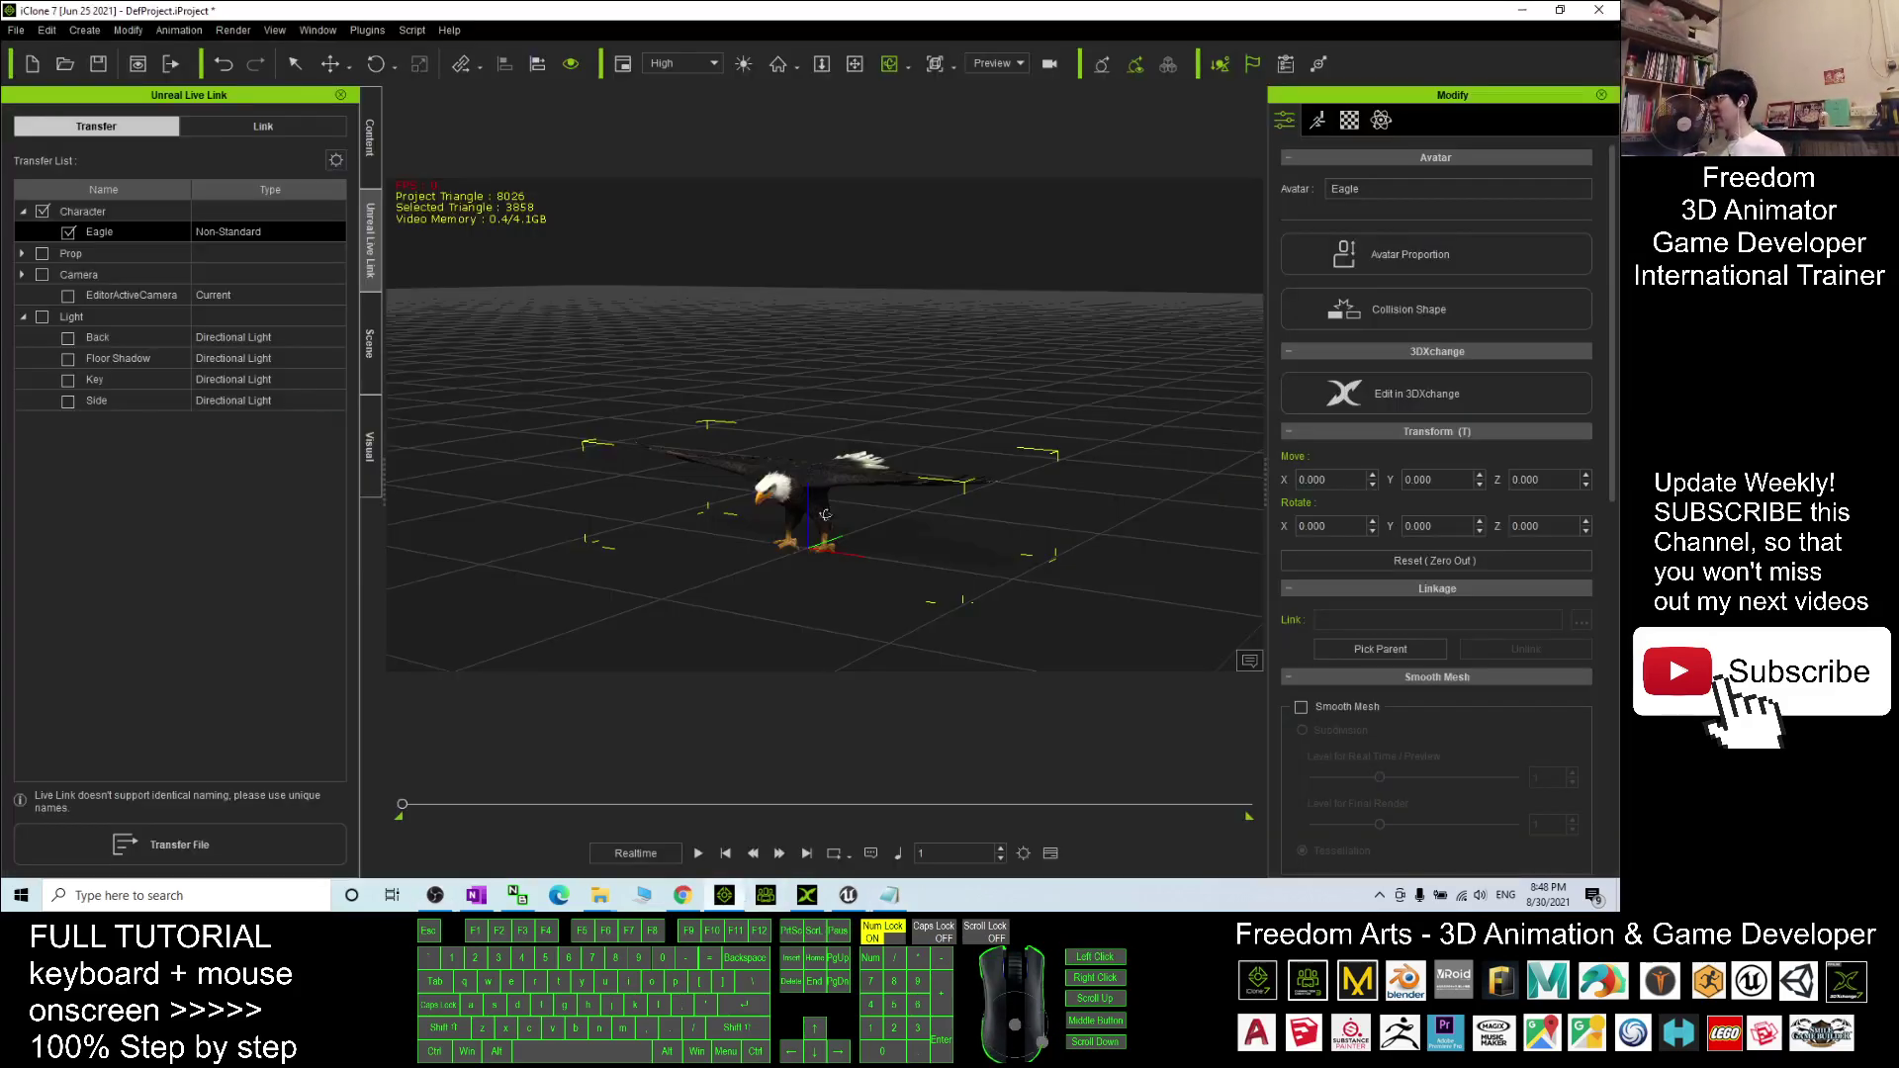
Transfer the checked Eagle to Unreal Engine with Transfer File, then switch to Unreal
{"action": "left_click_drag", "start_coordinate": [884, 496], "coordinate": [853, 509]}
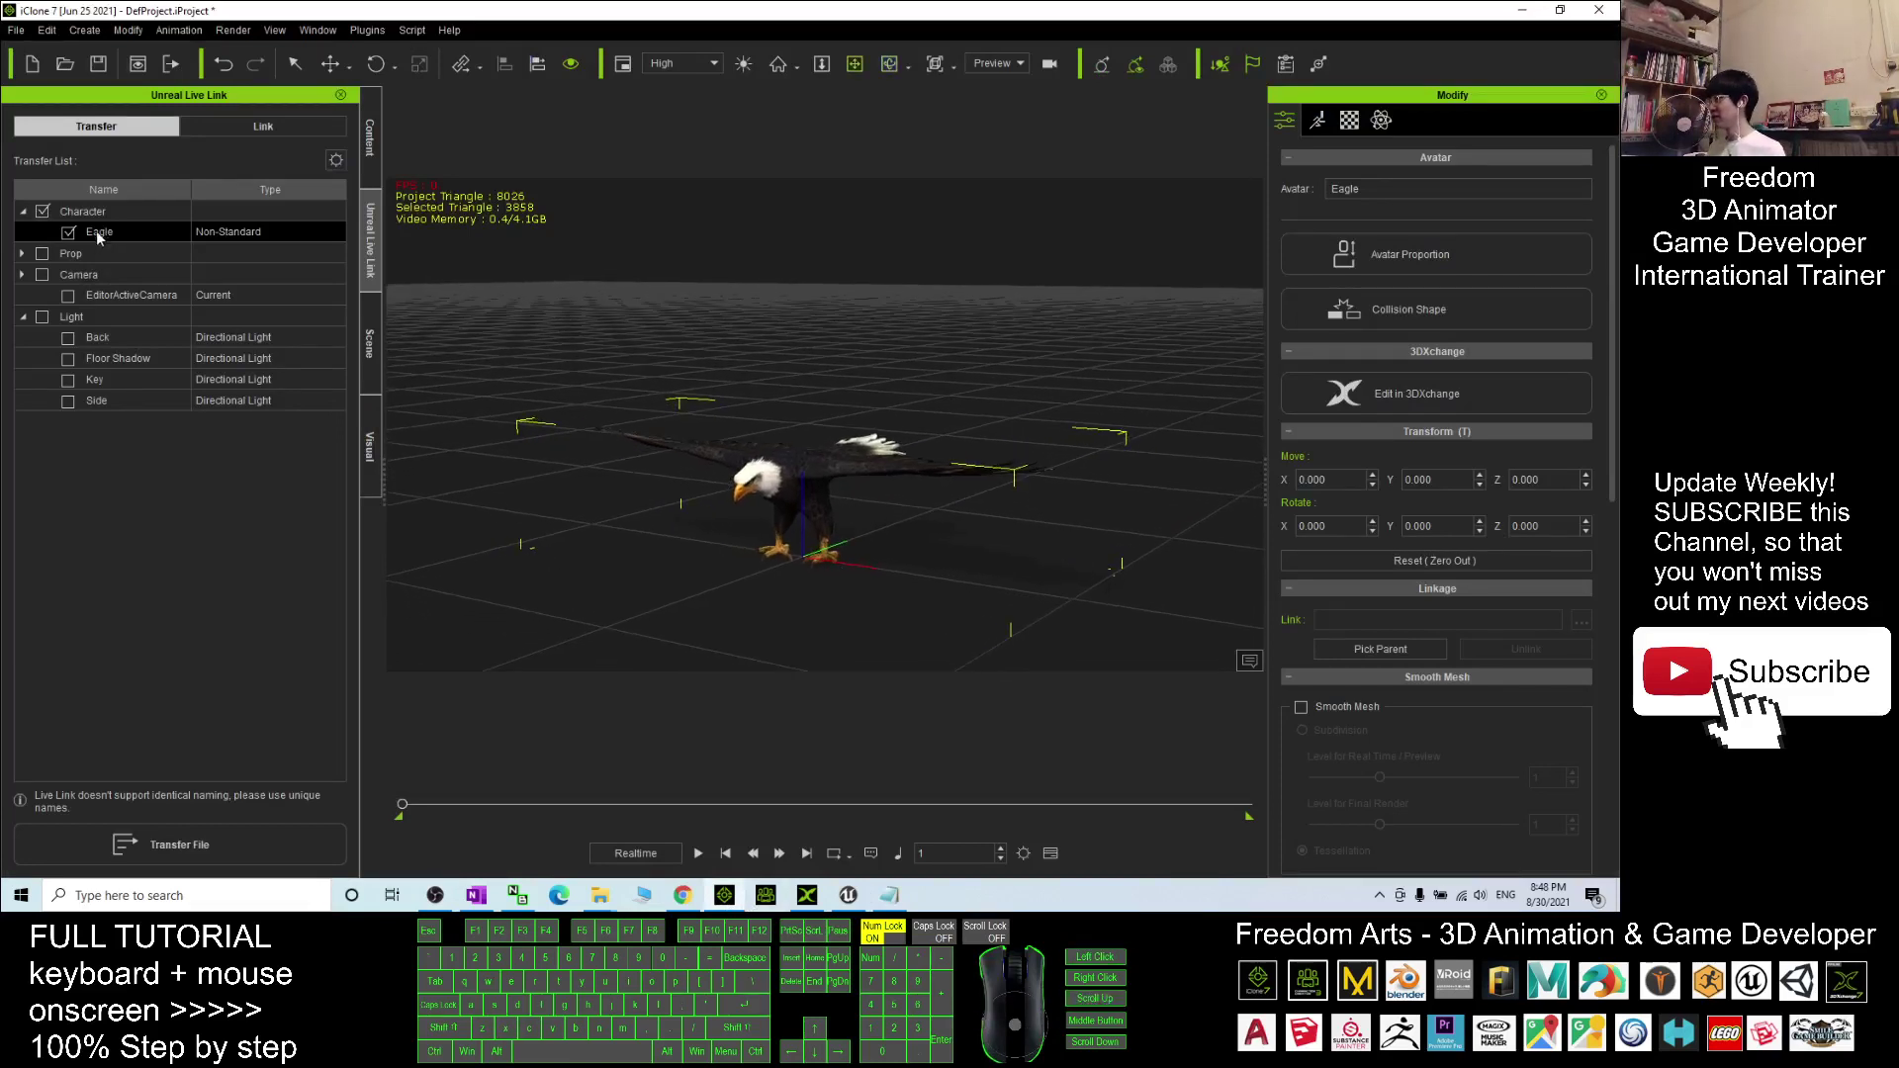
{"action": "left_click", "coordinate": [164, 854]}
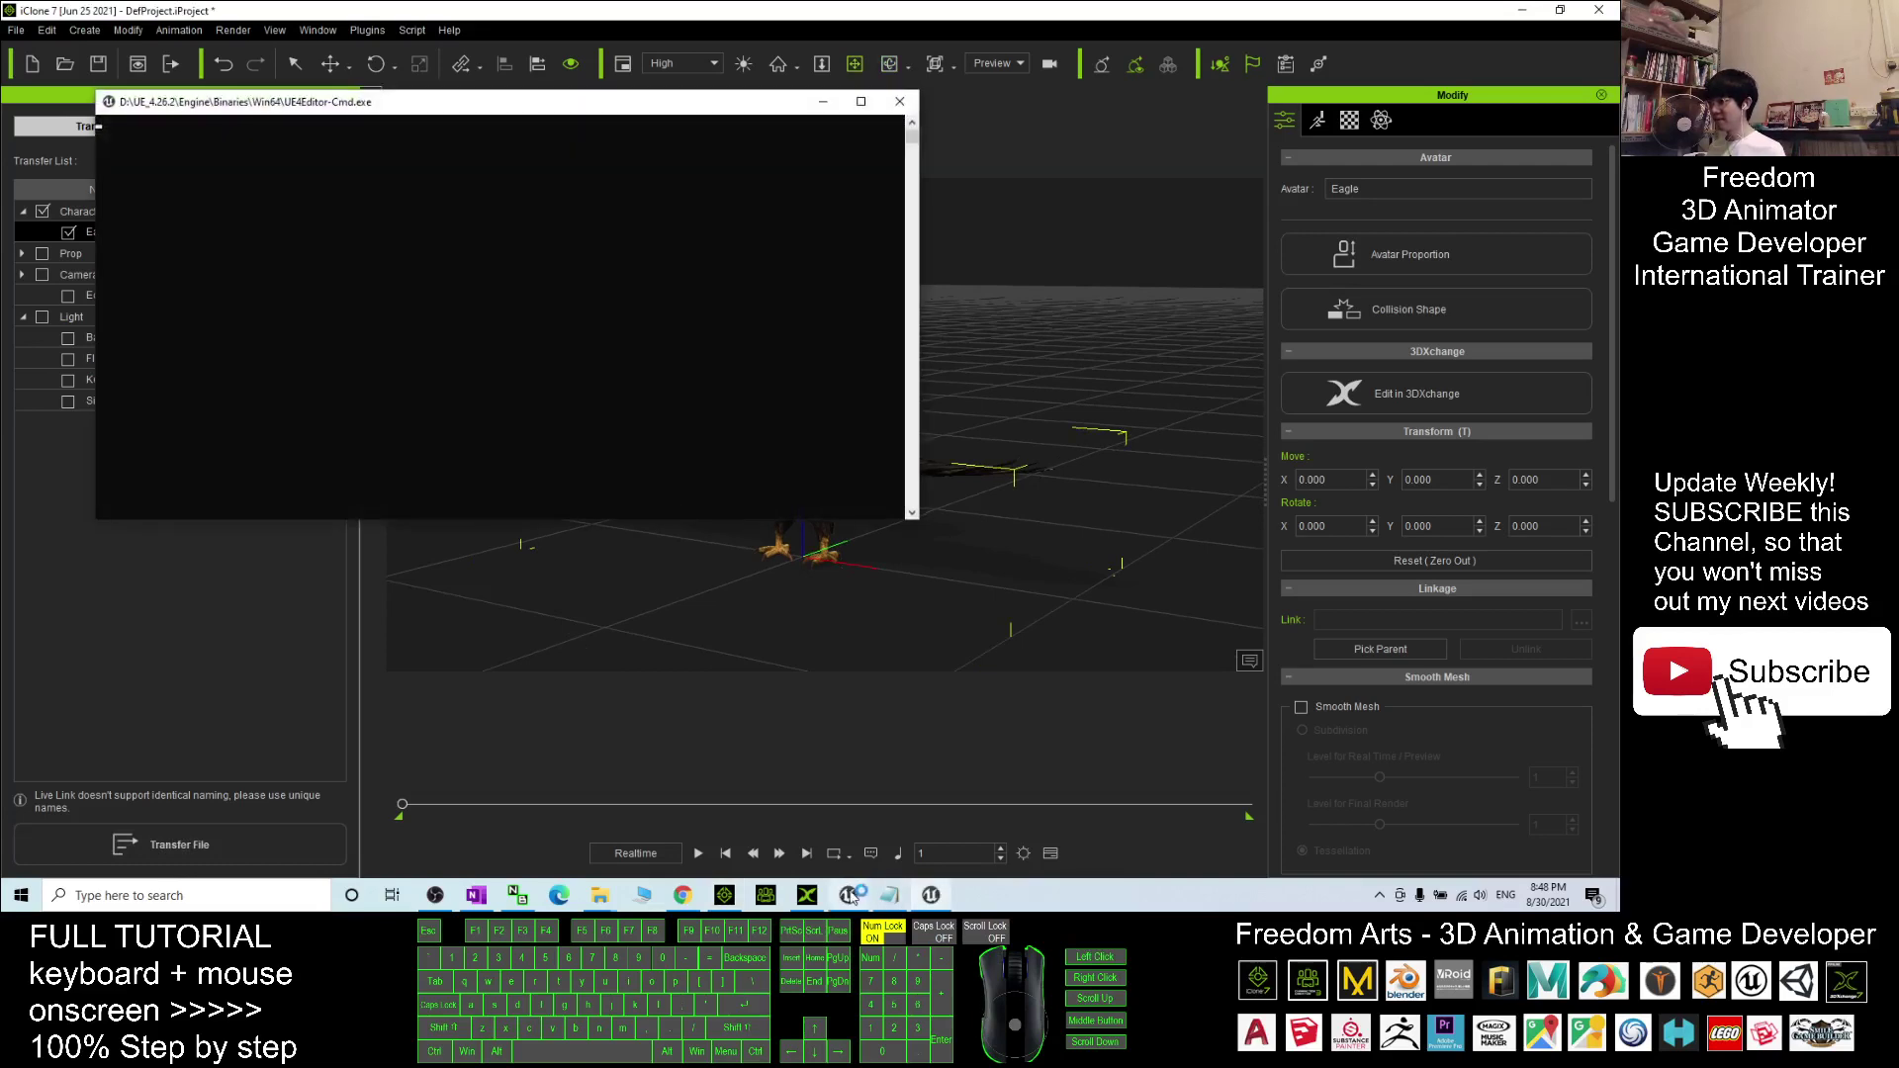
{"action": "left_click", "coordinate": [849, 895]}
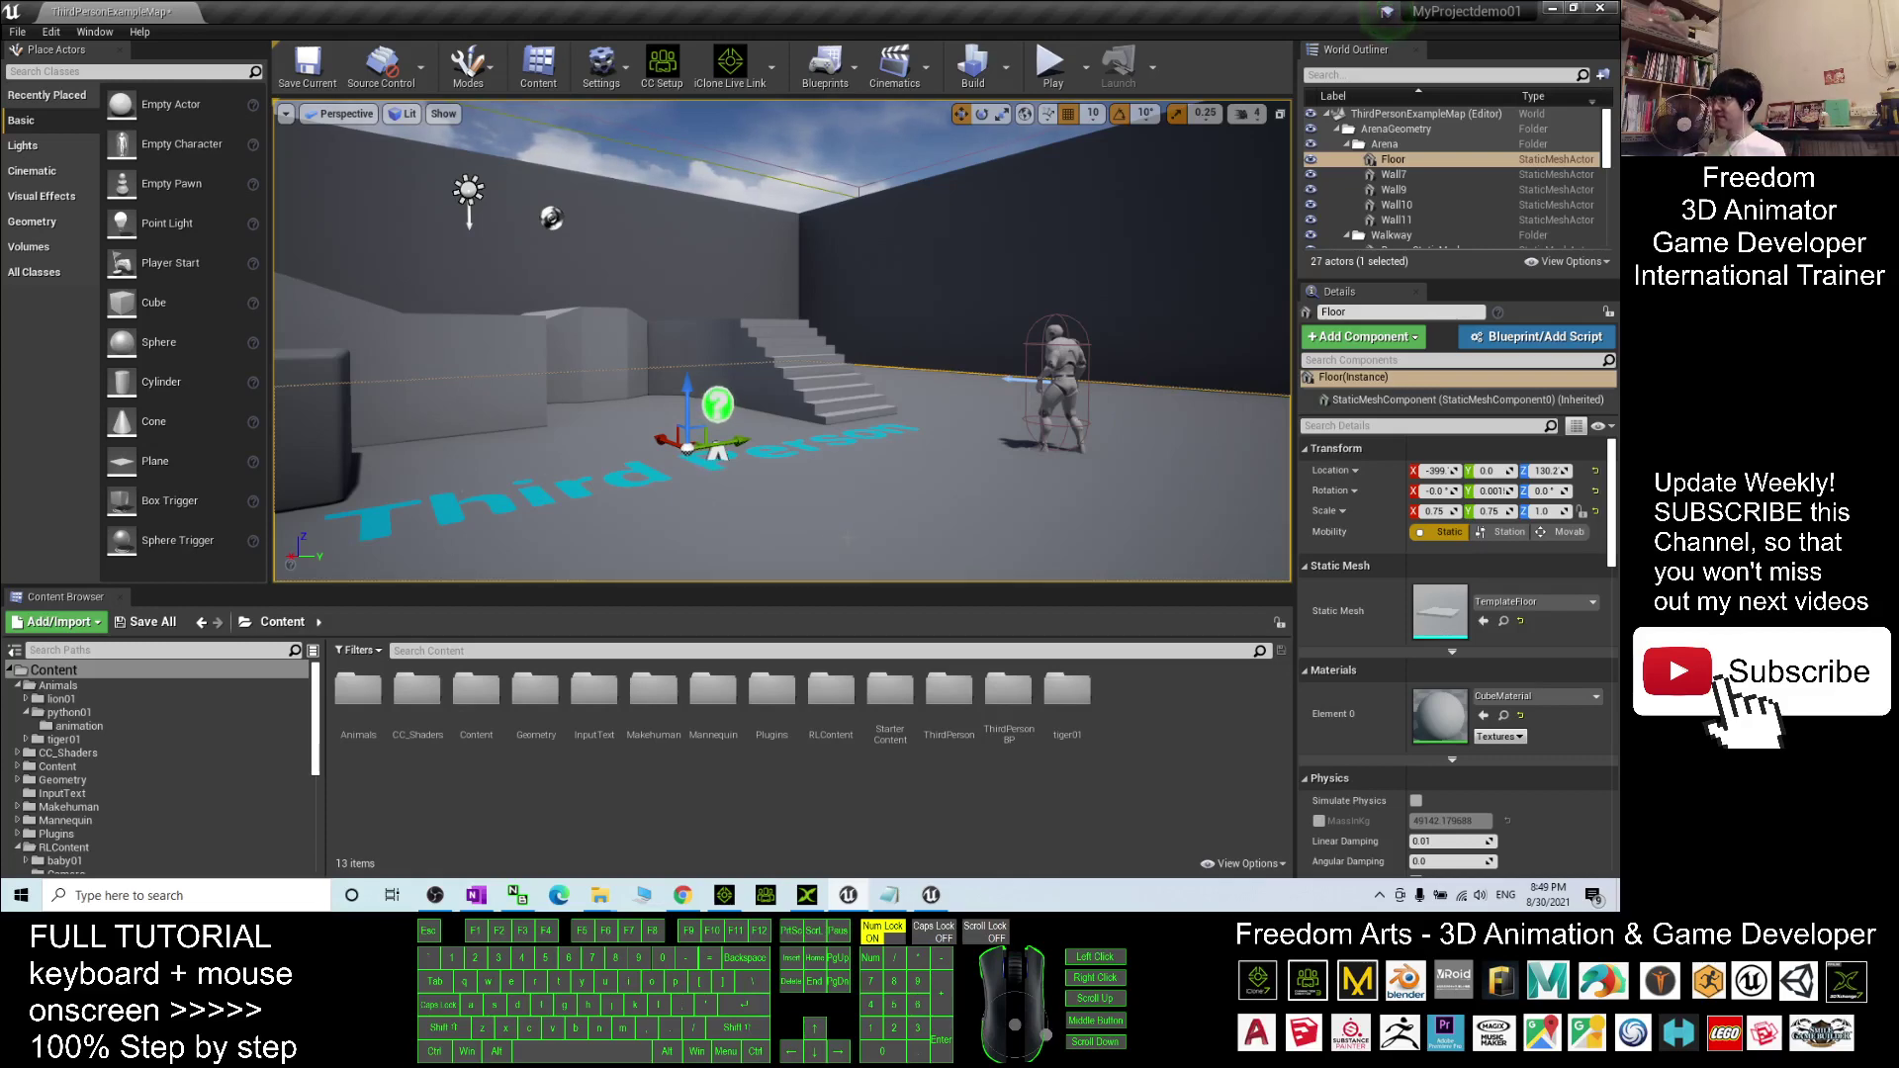
Open the Eagle skeletal mesh from Content/RLContent/Eagle in the mesh editor
{"action": "left_click", "coordinate": [931, 895]}
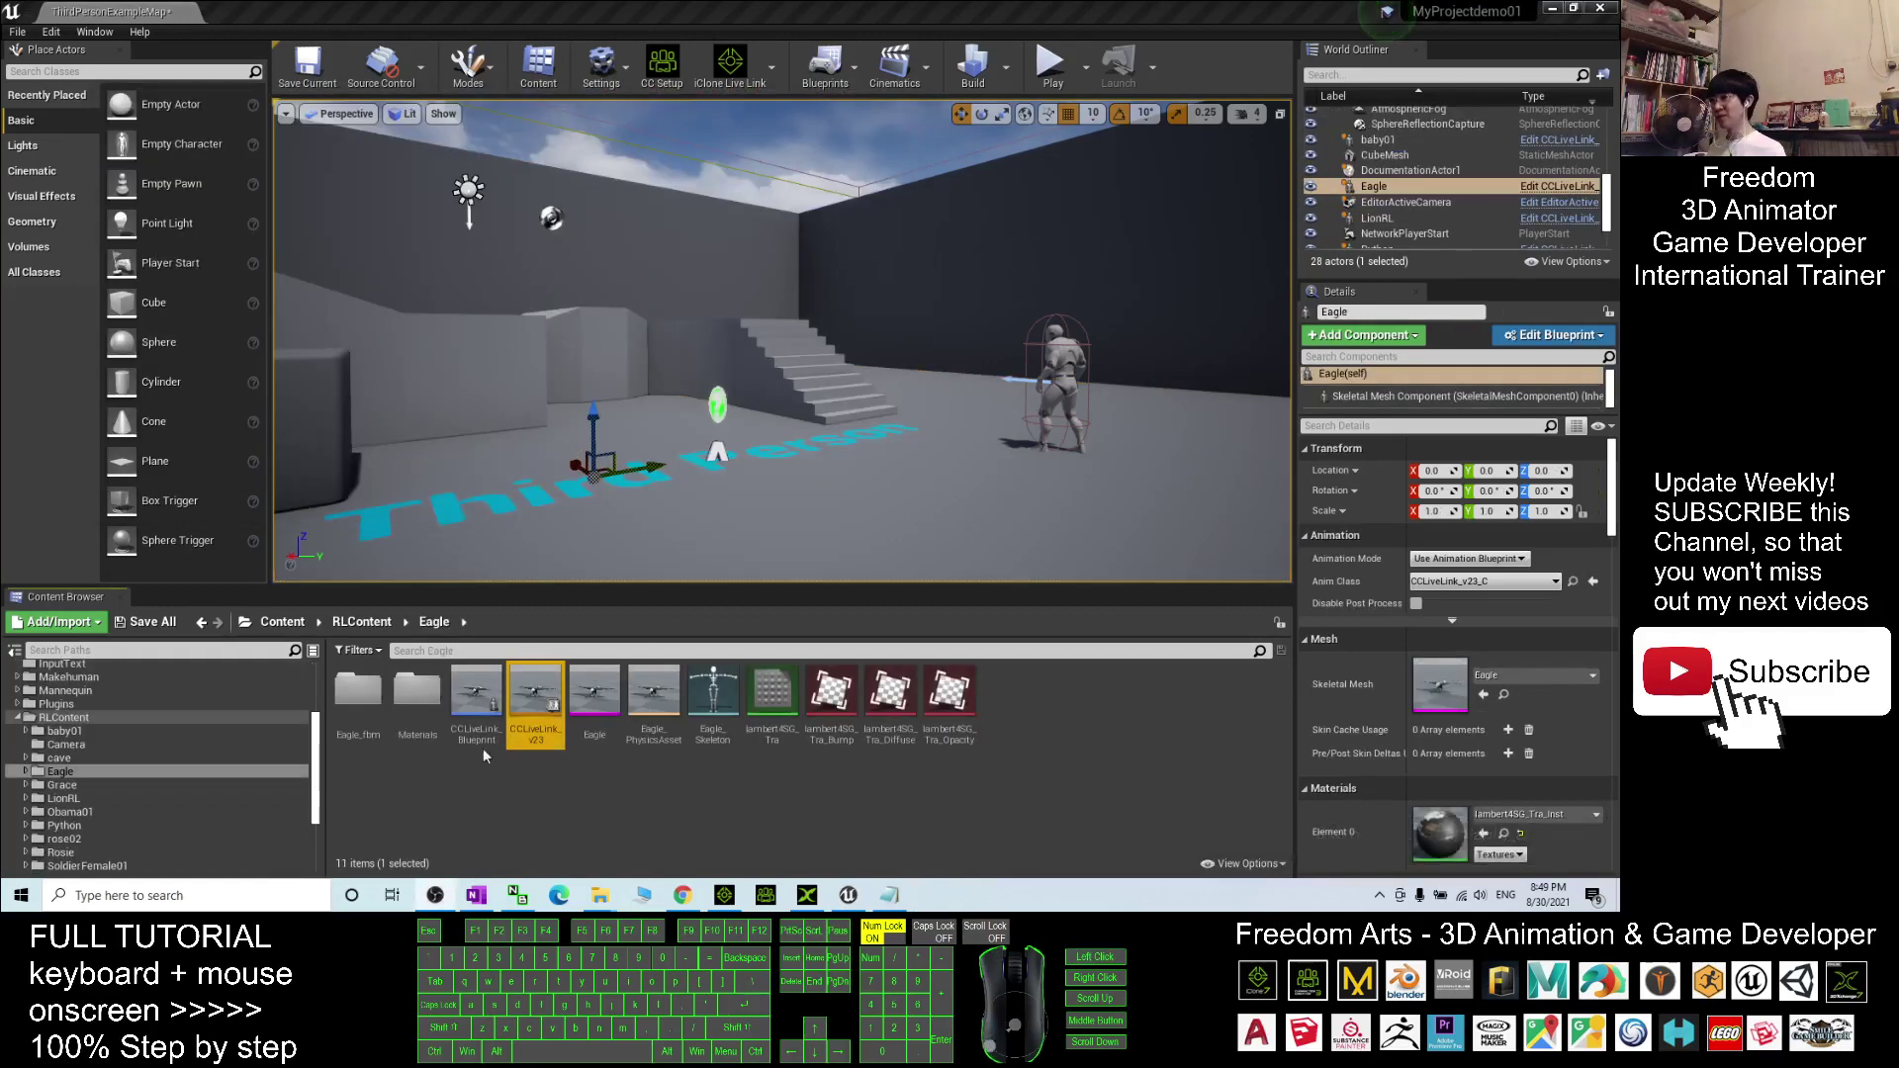
{"action": "left_click", "coordinate": [277, 624]}
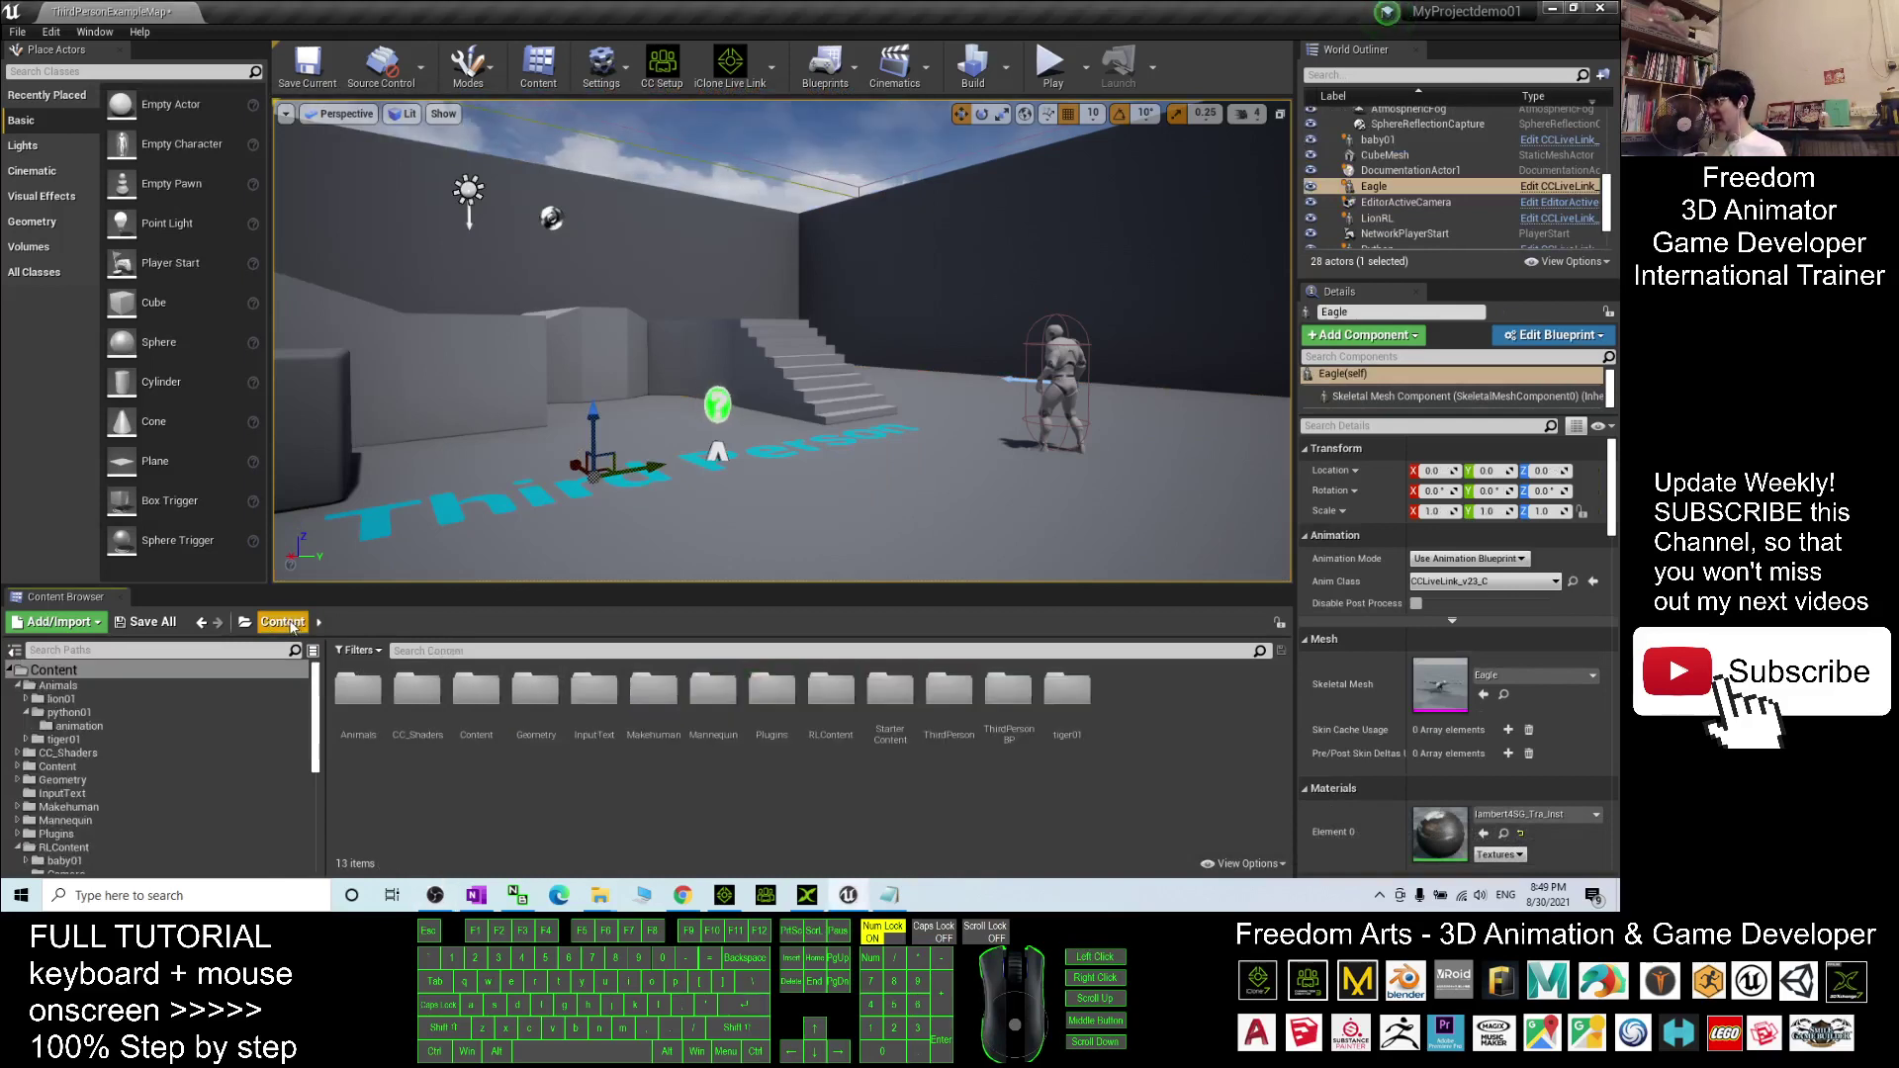
{"action": "double_click", "coordinate": [829, 700]}
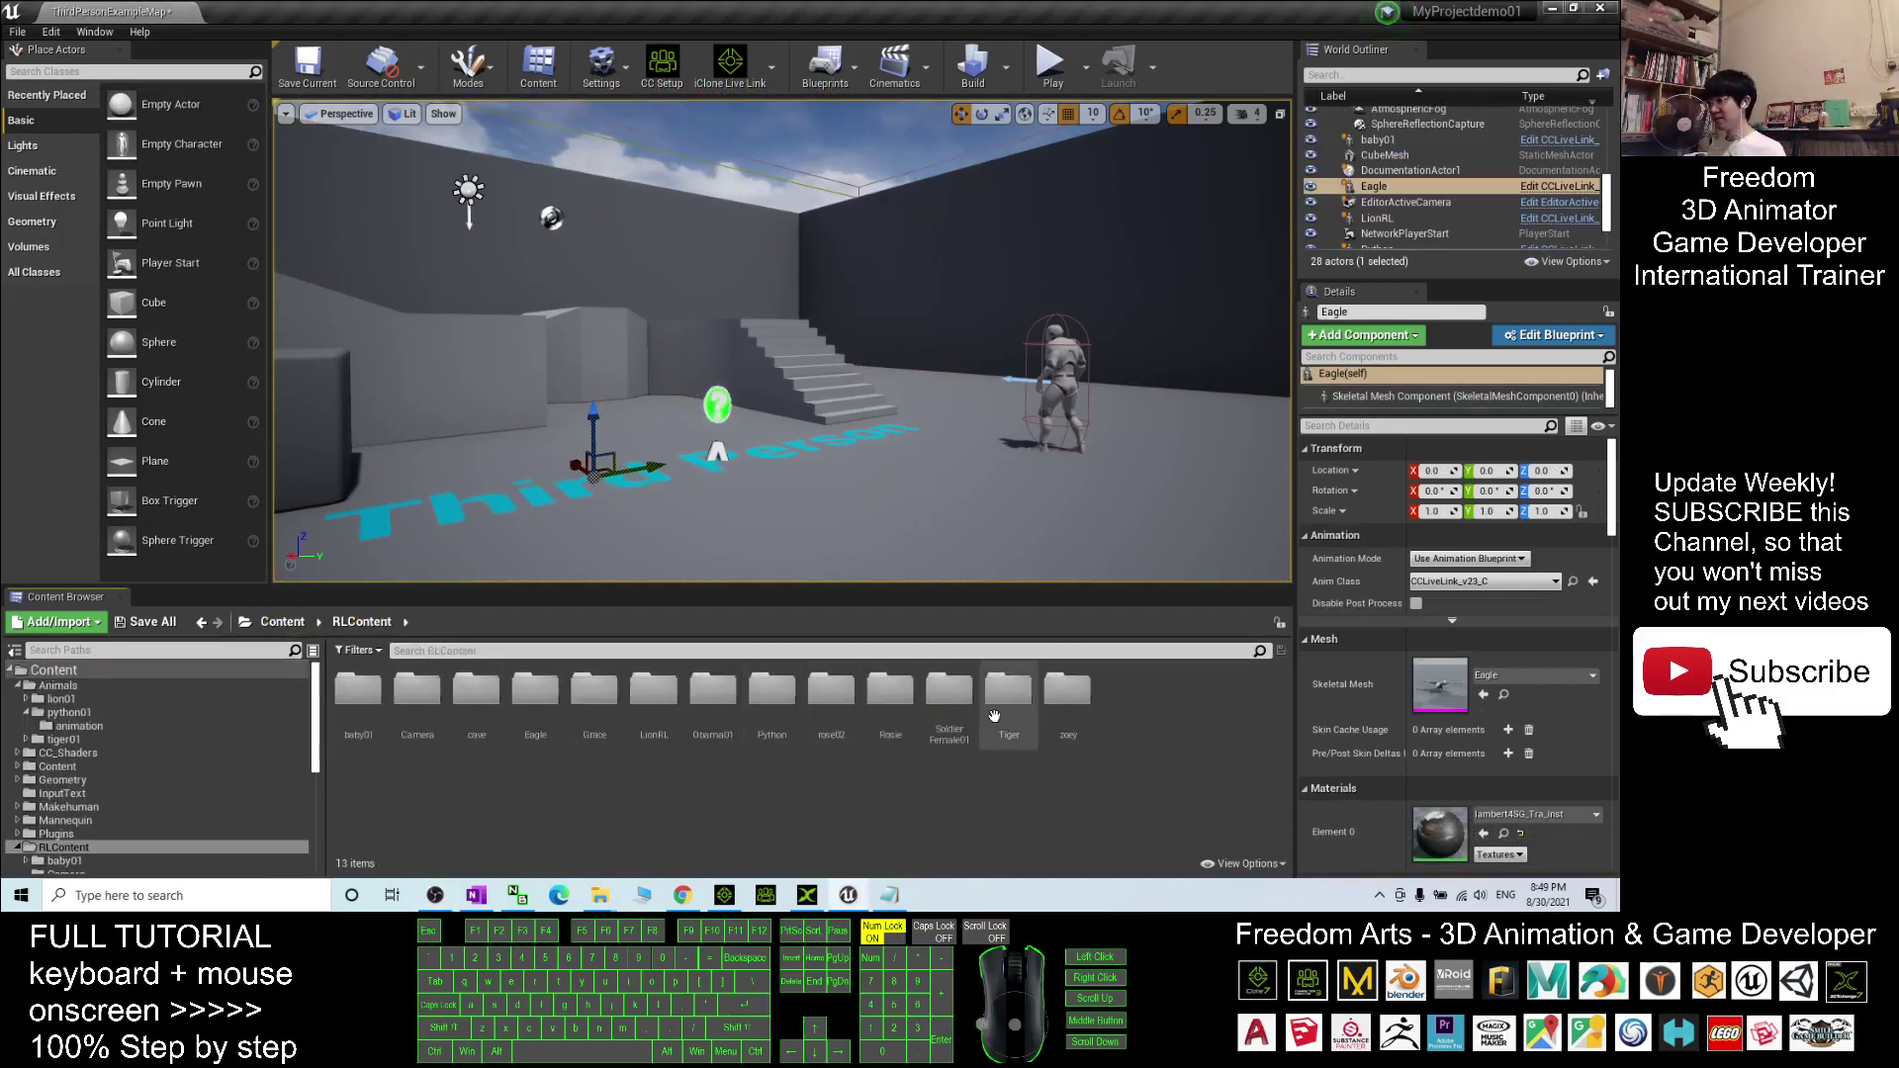
{"action": "double_click", "coordinate": [539, 689]}
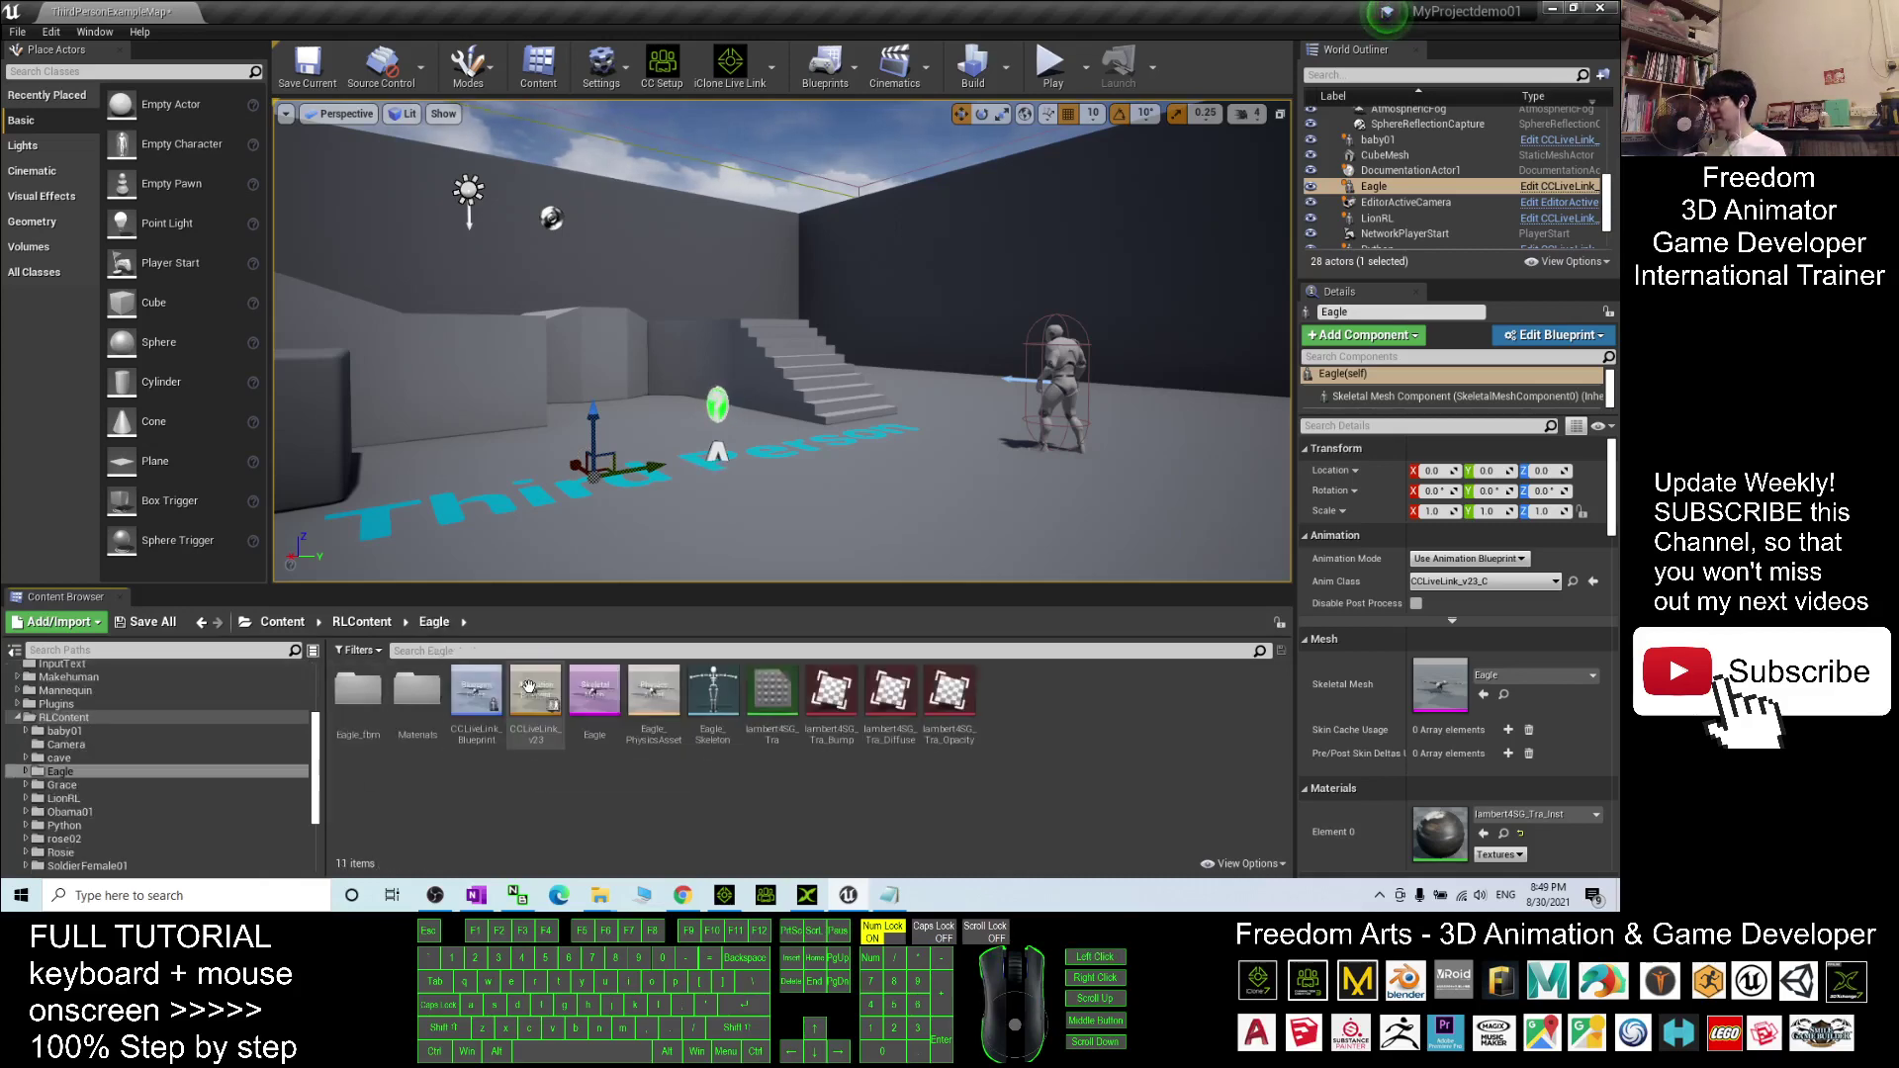
{"action": "double_click", "coordinate": [597, 693]}
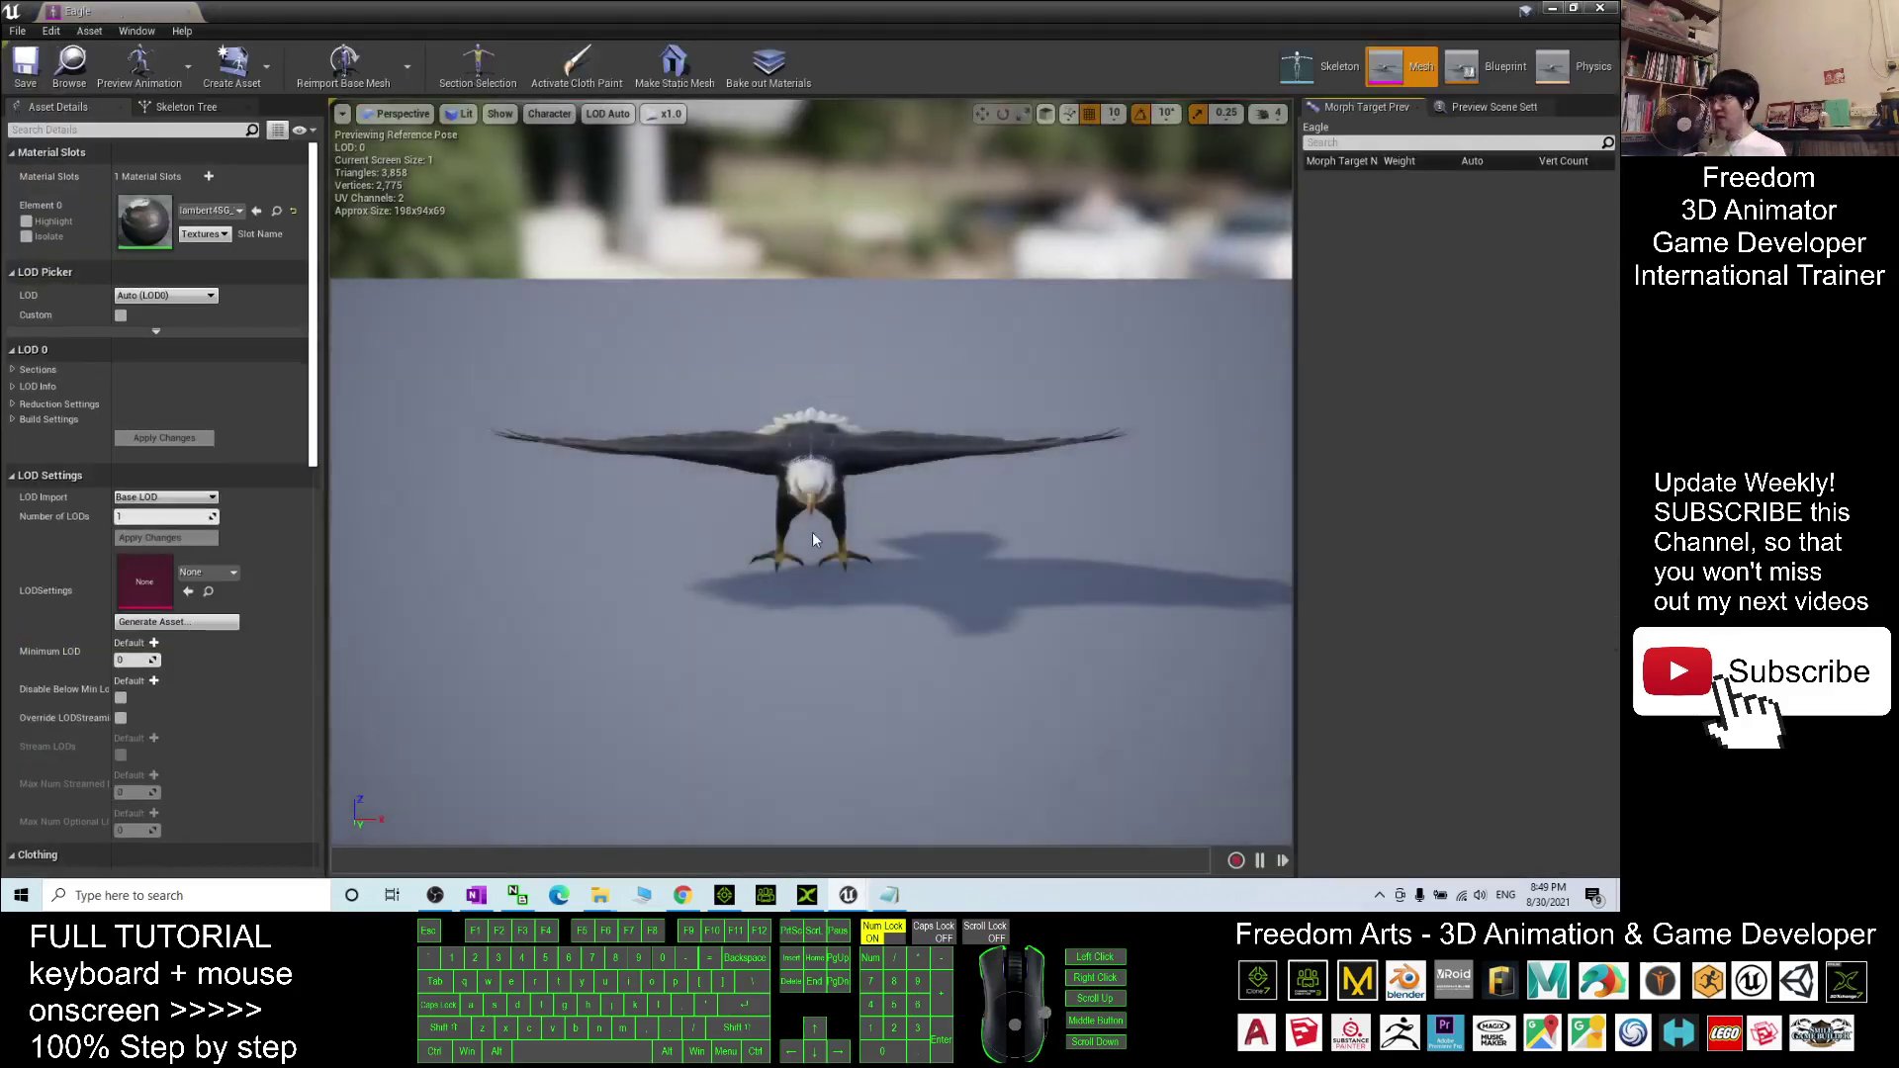
Orbit the Eagle preview, inspect its lambert4SG_Tra_Inst material slot, and close the mesh editor
{"action": "left_click_drag", "start_coordinate": [981, 601], "coordinate": [730, 554], "text": "alt"}
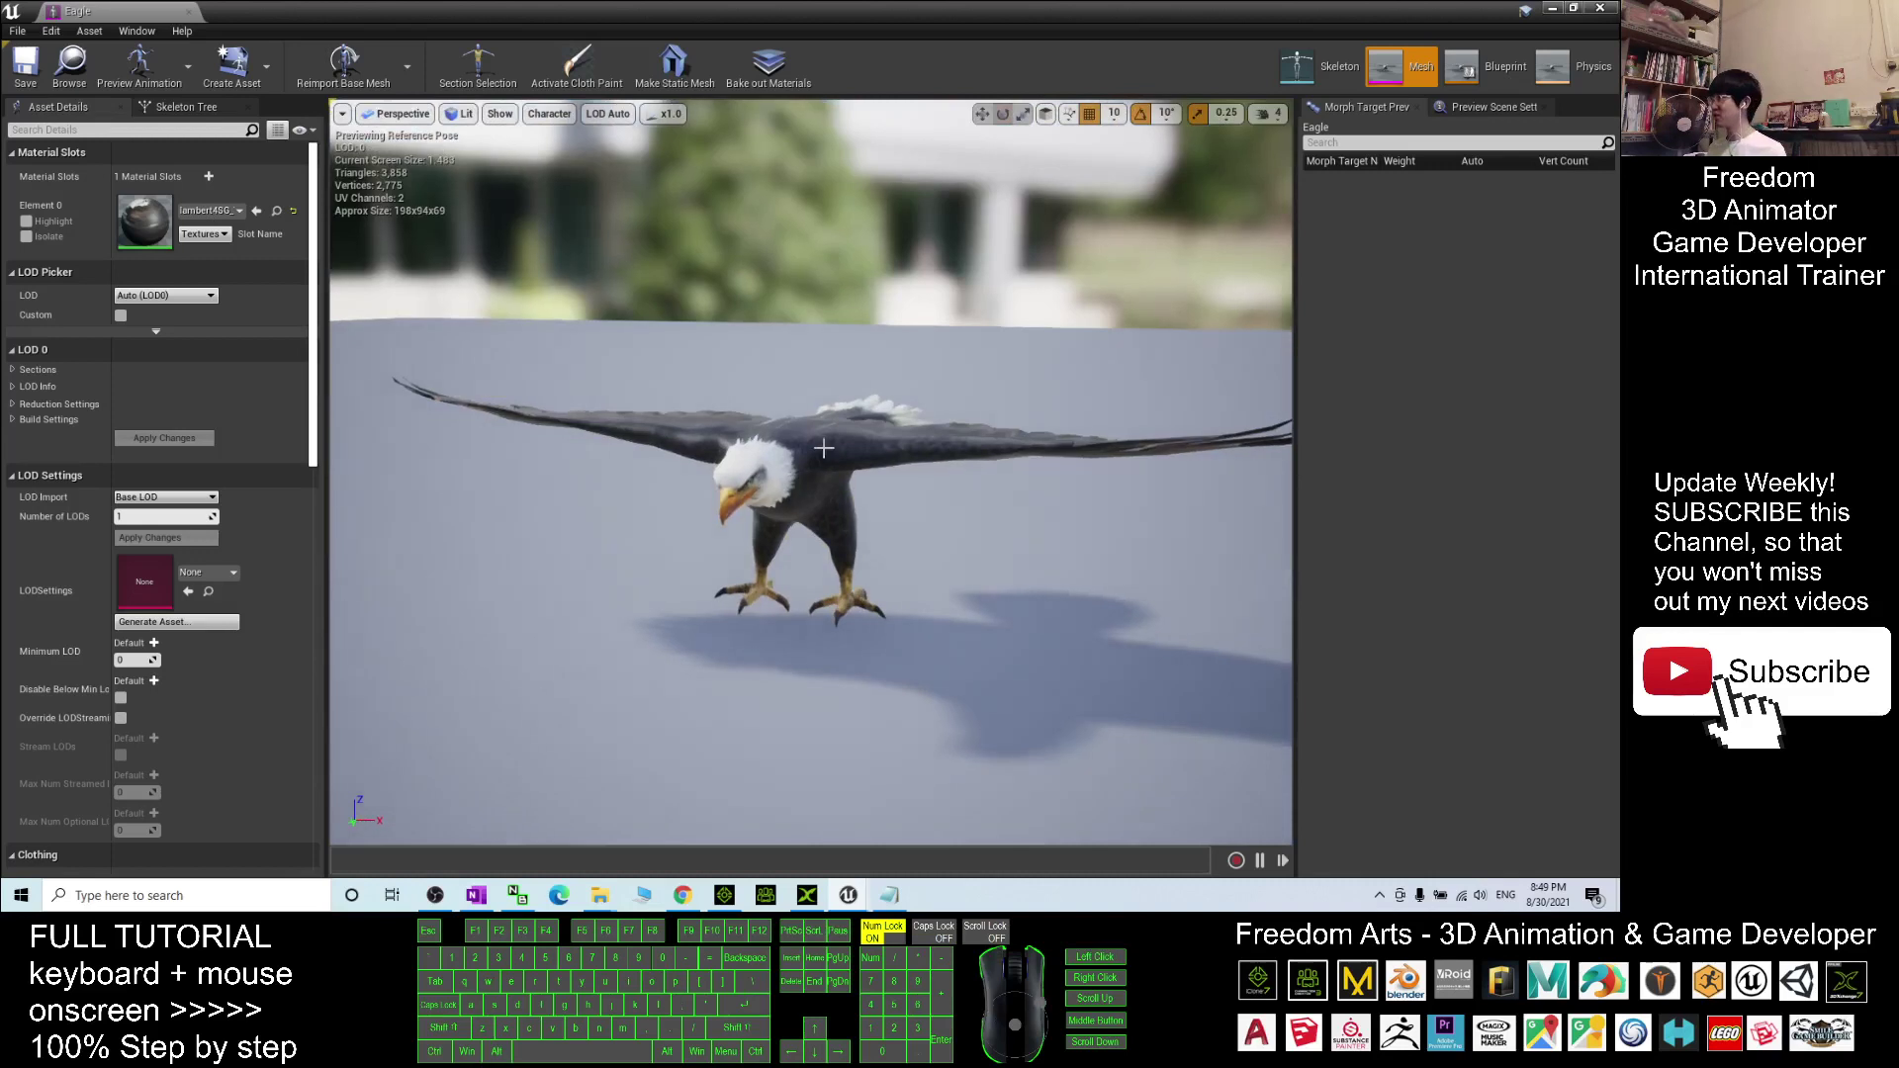
{"action": "left_click", "coordinate": [208, 209]}
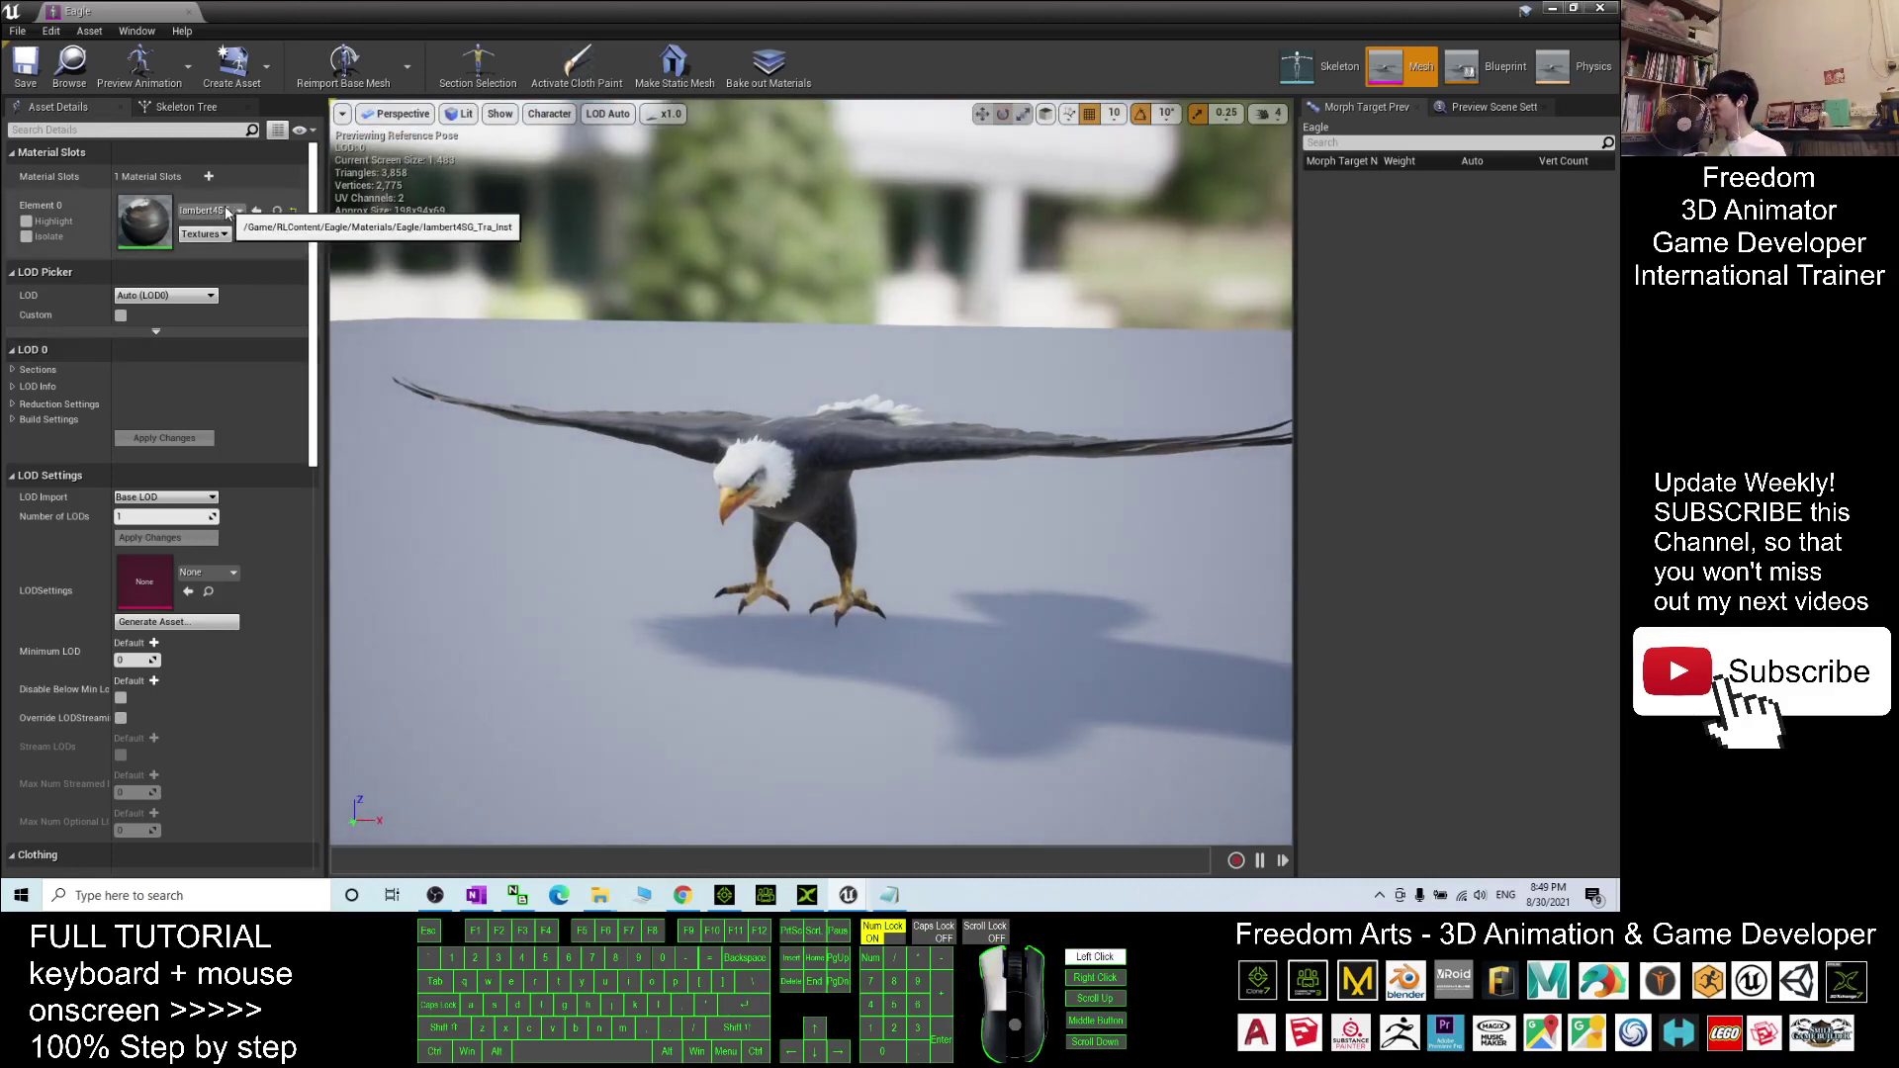
{"action": "mouse_move", "coordinate": [235, 522]}
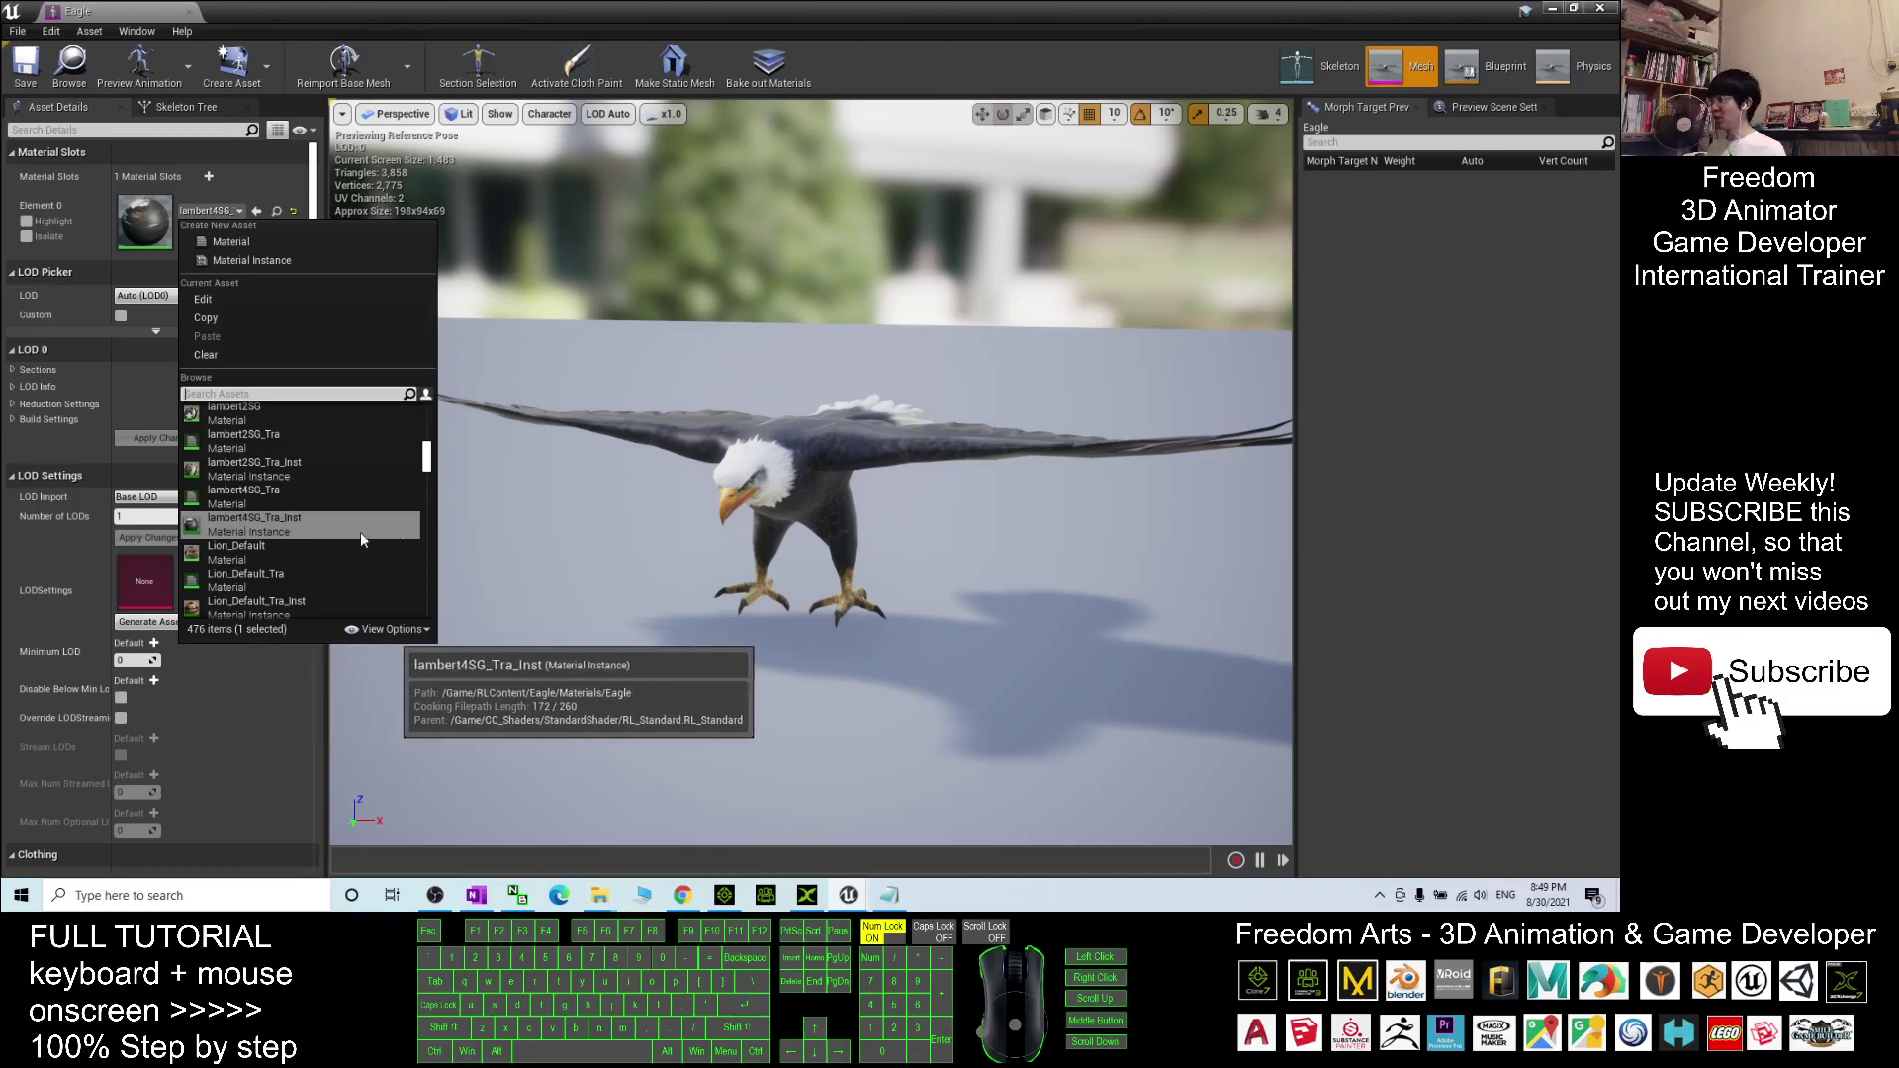
{"action": "left_click", "coordinate": [1137, 538]}
{"action": "left_click", "coordinate": [1599, 7]}
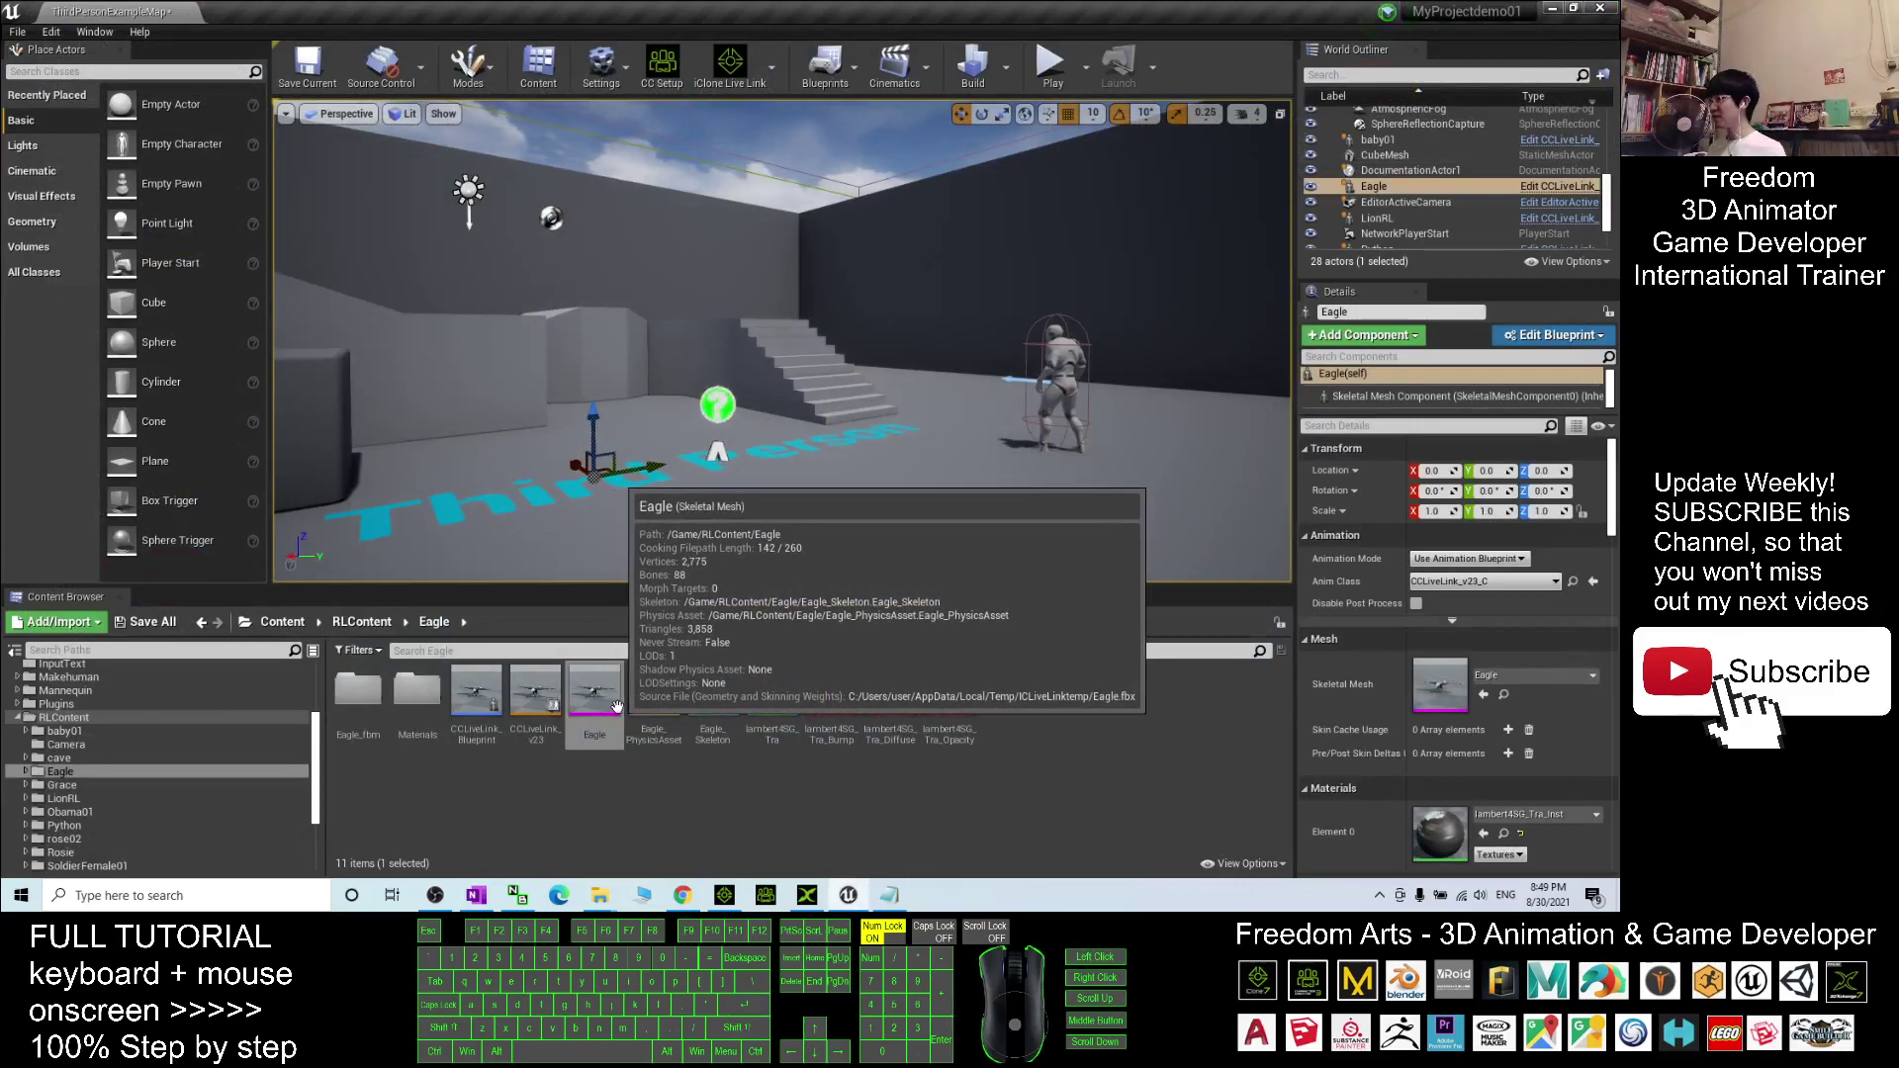
Create and open a new eagle01 folder under Content/Animals, then switch to 3DXchange
{"action": "left_click", "coordinate": [284, 626]}
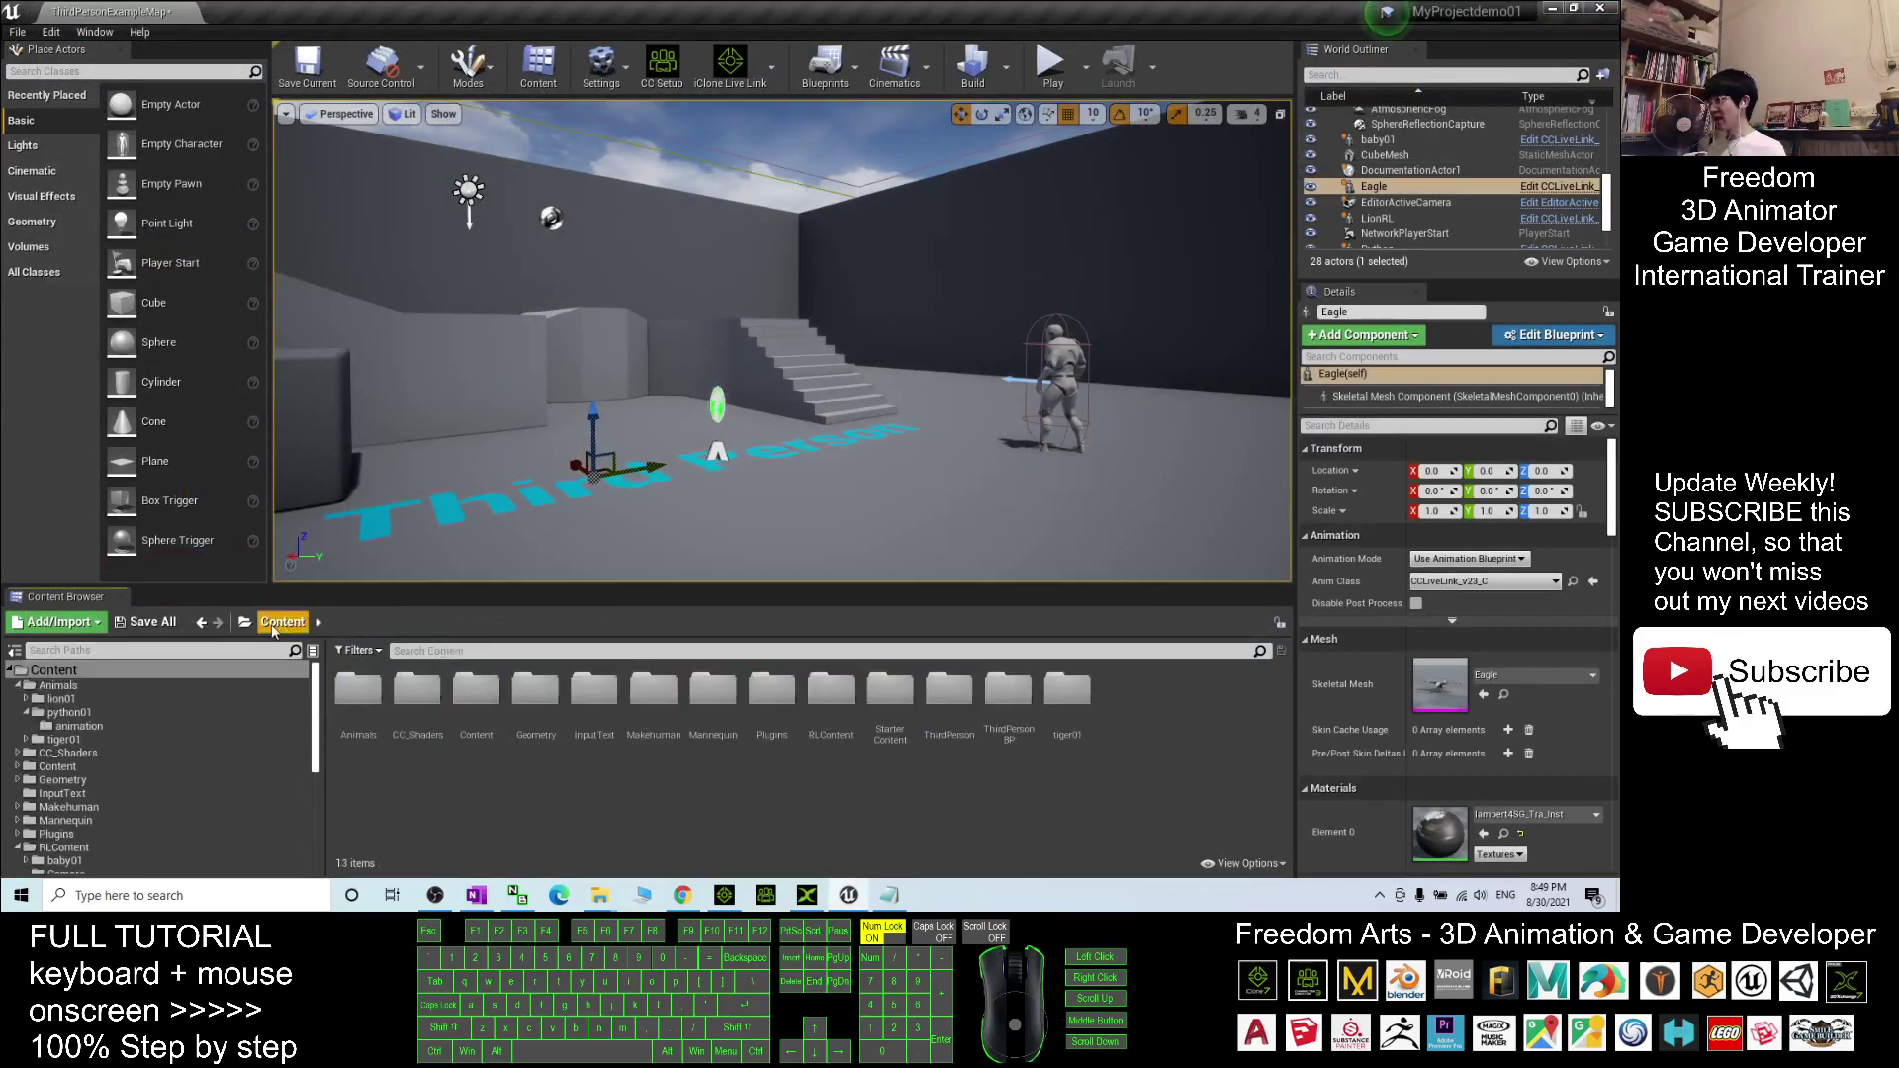
{"action": "left_click", "coordinate": [343, 709]}
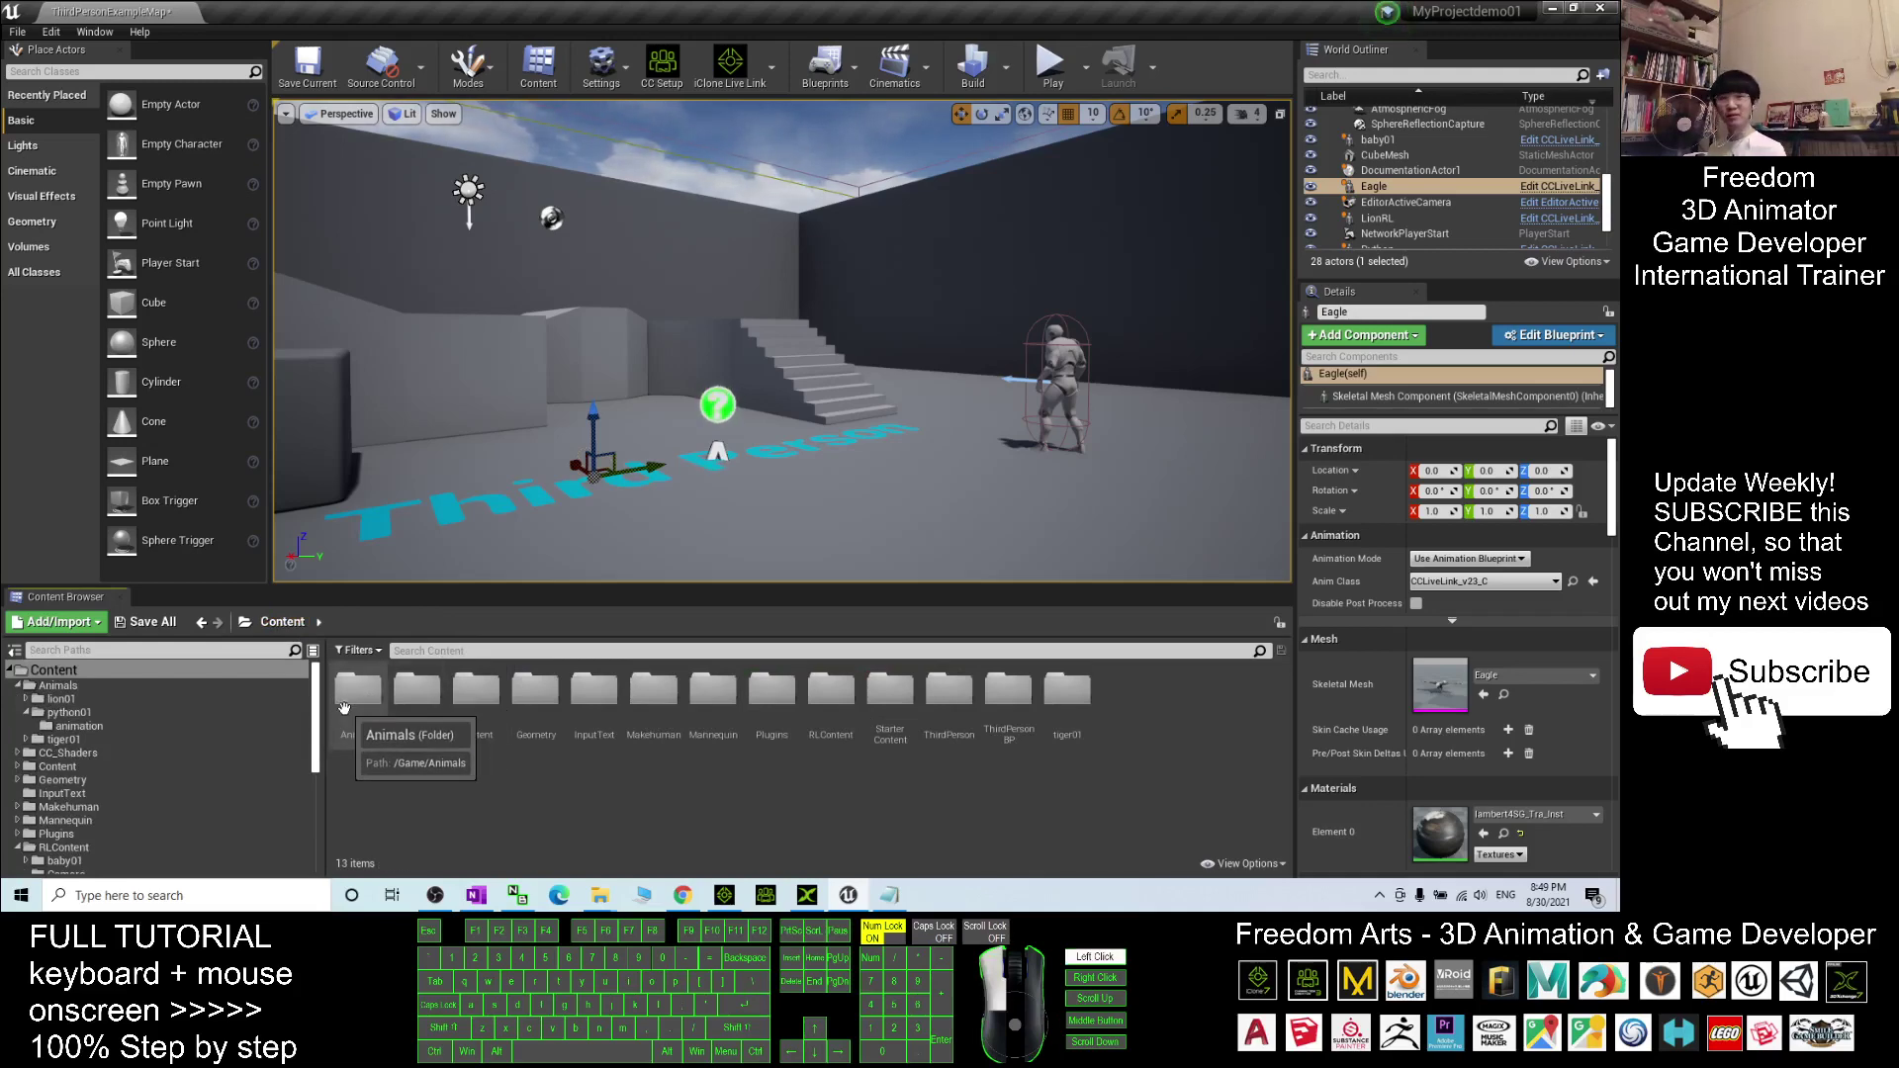
{"action": "double_click", "coordinate": [344, 708]}
{"action": "right_click", "coordinate": [578, 797]}
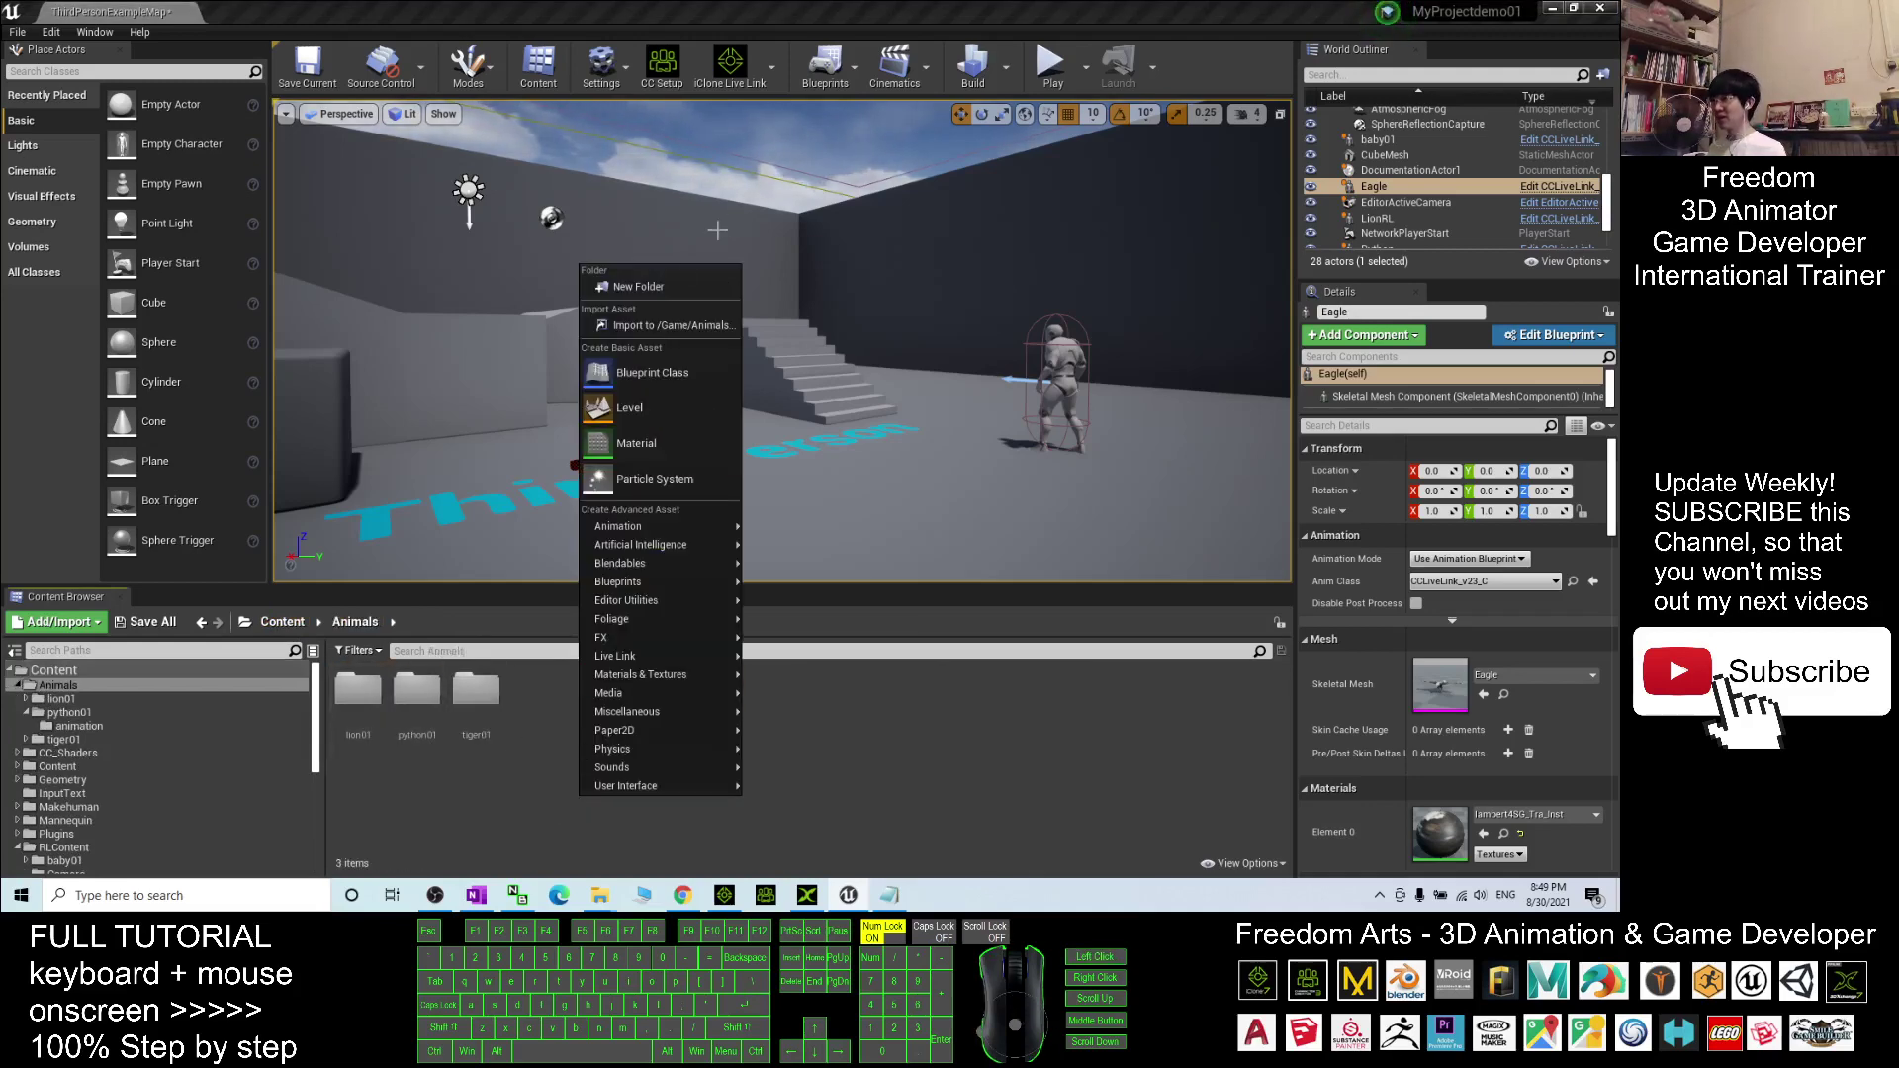
{"action": "left_click", "coordinate": [638, 287]}
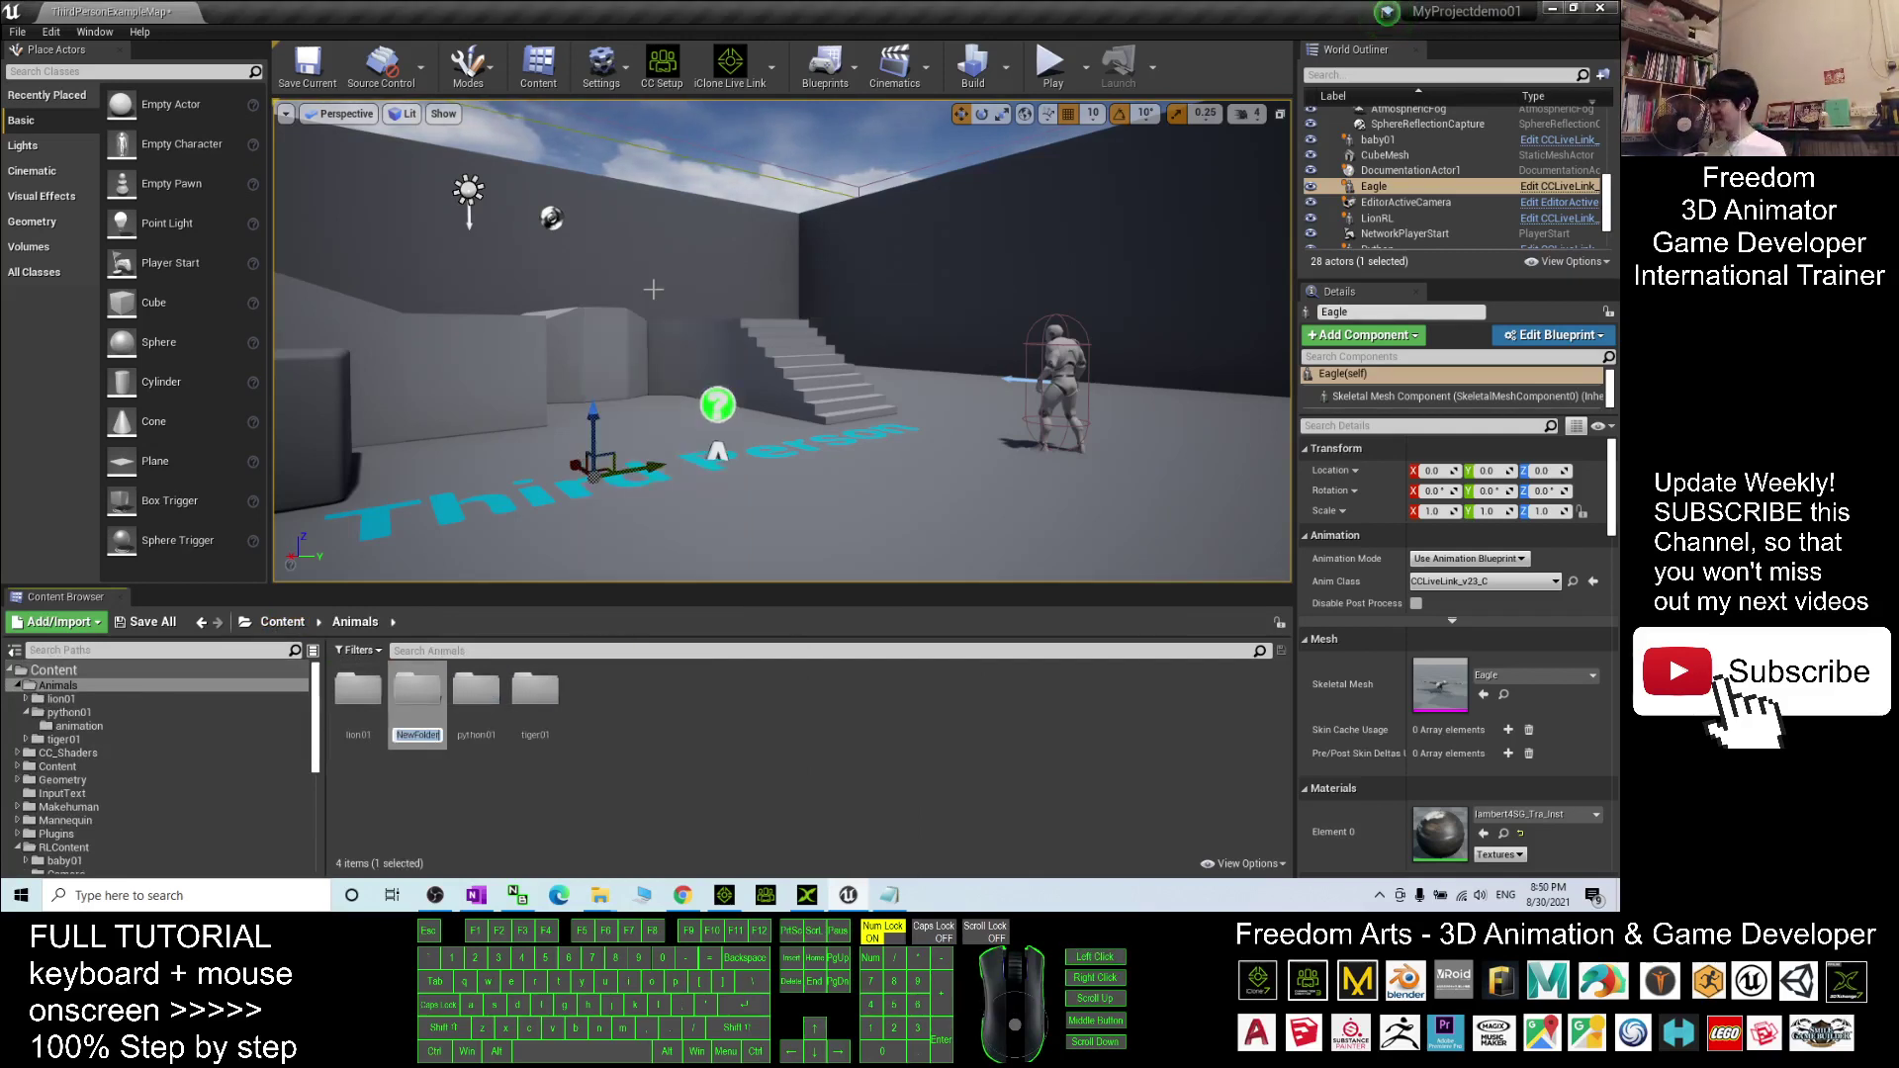
{"action": "type", "text": "eagle"}
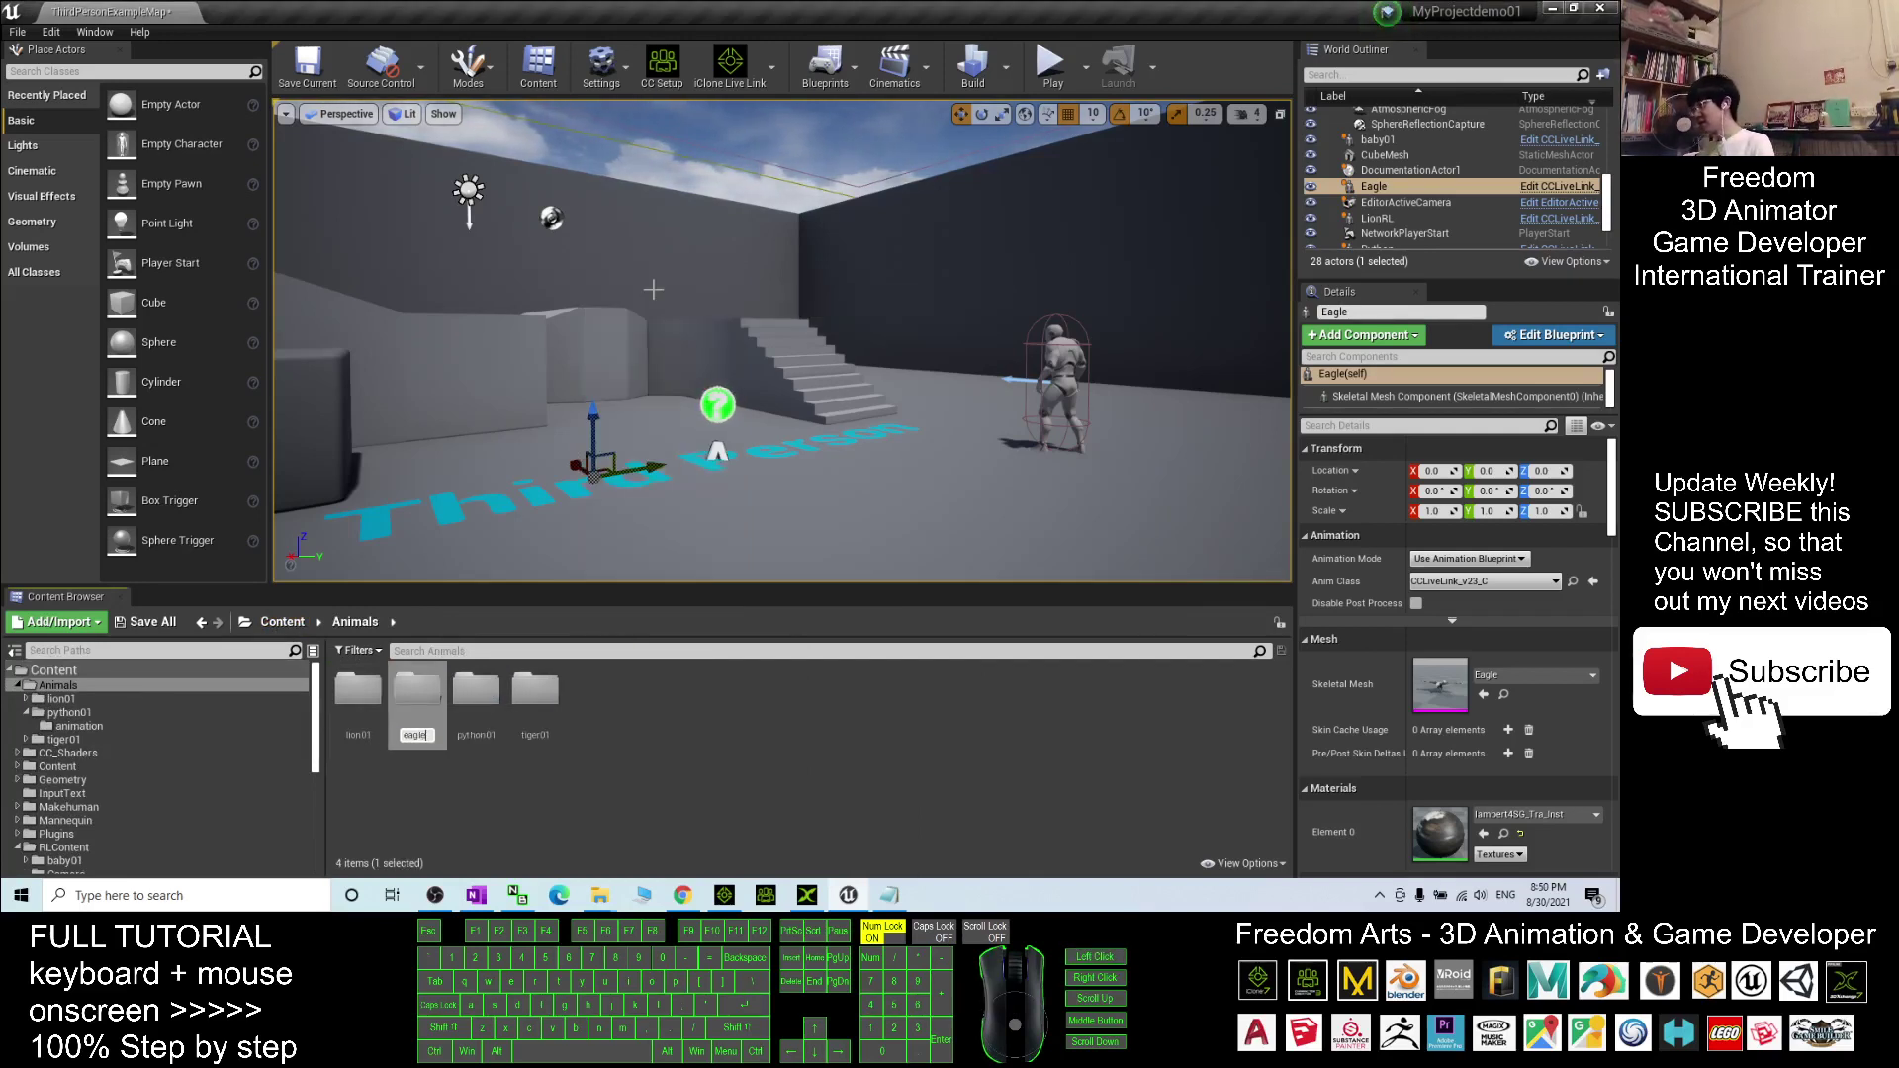
{"action": "type", "text": "01"}
{"action": "key", "text": "Return"}
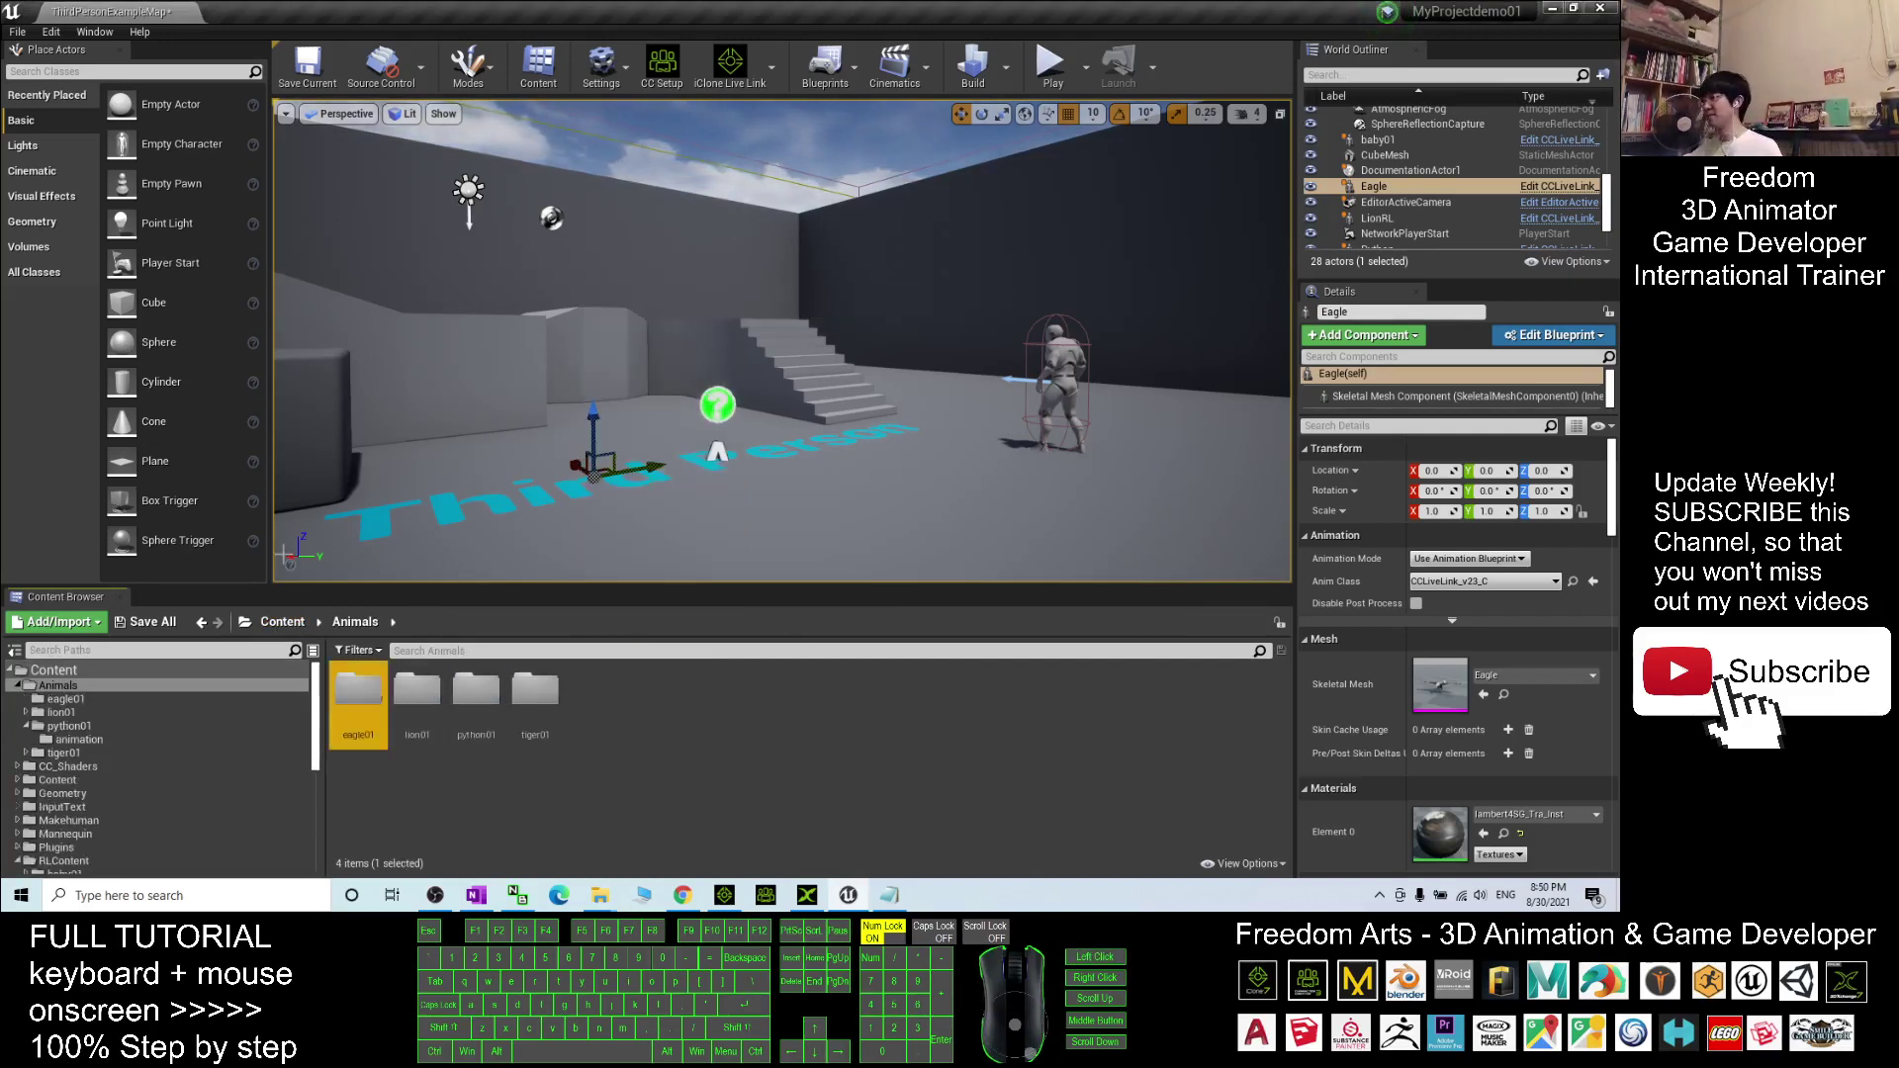
{"action": "double_click", "coordinate": [371, 702]}
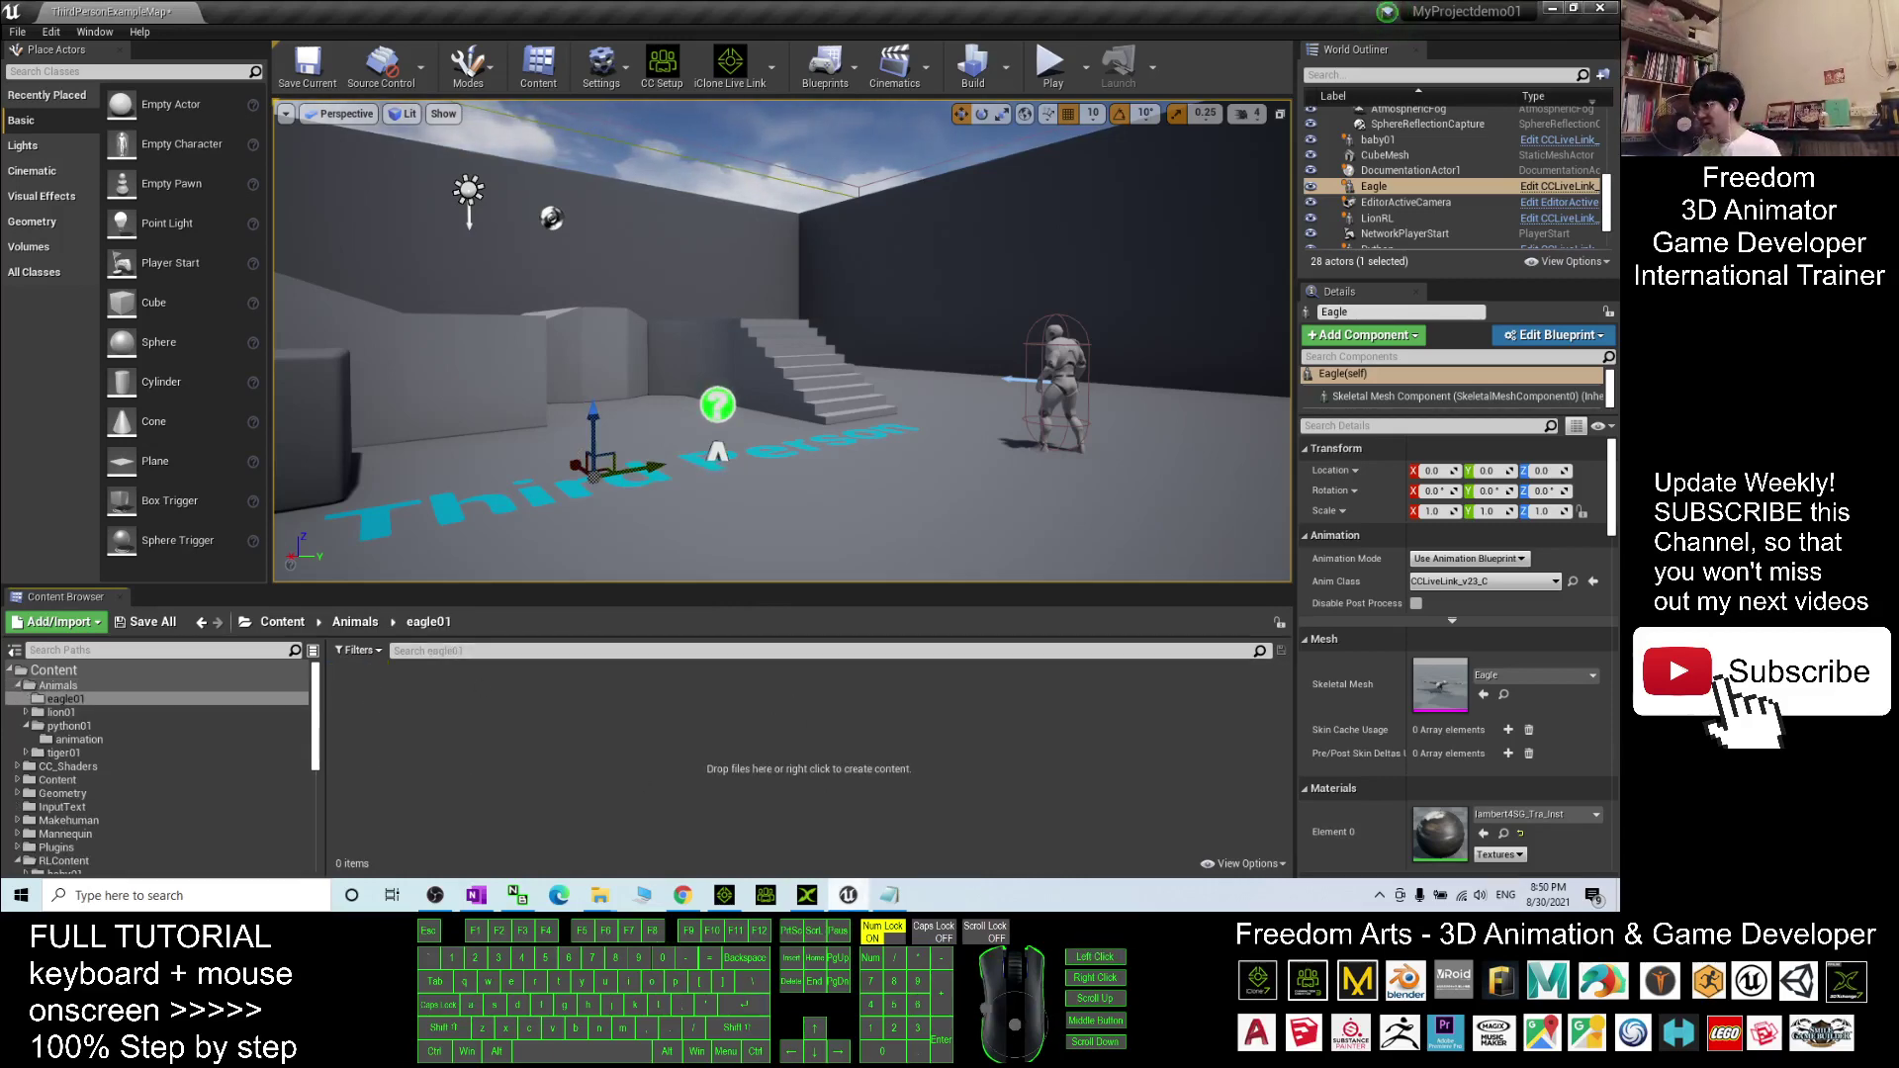
{"action": "left_click", "coordinate": [806, 897]}
{"action": "left_click", "coordinate": [15, 29]}
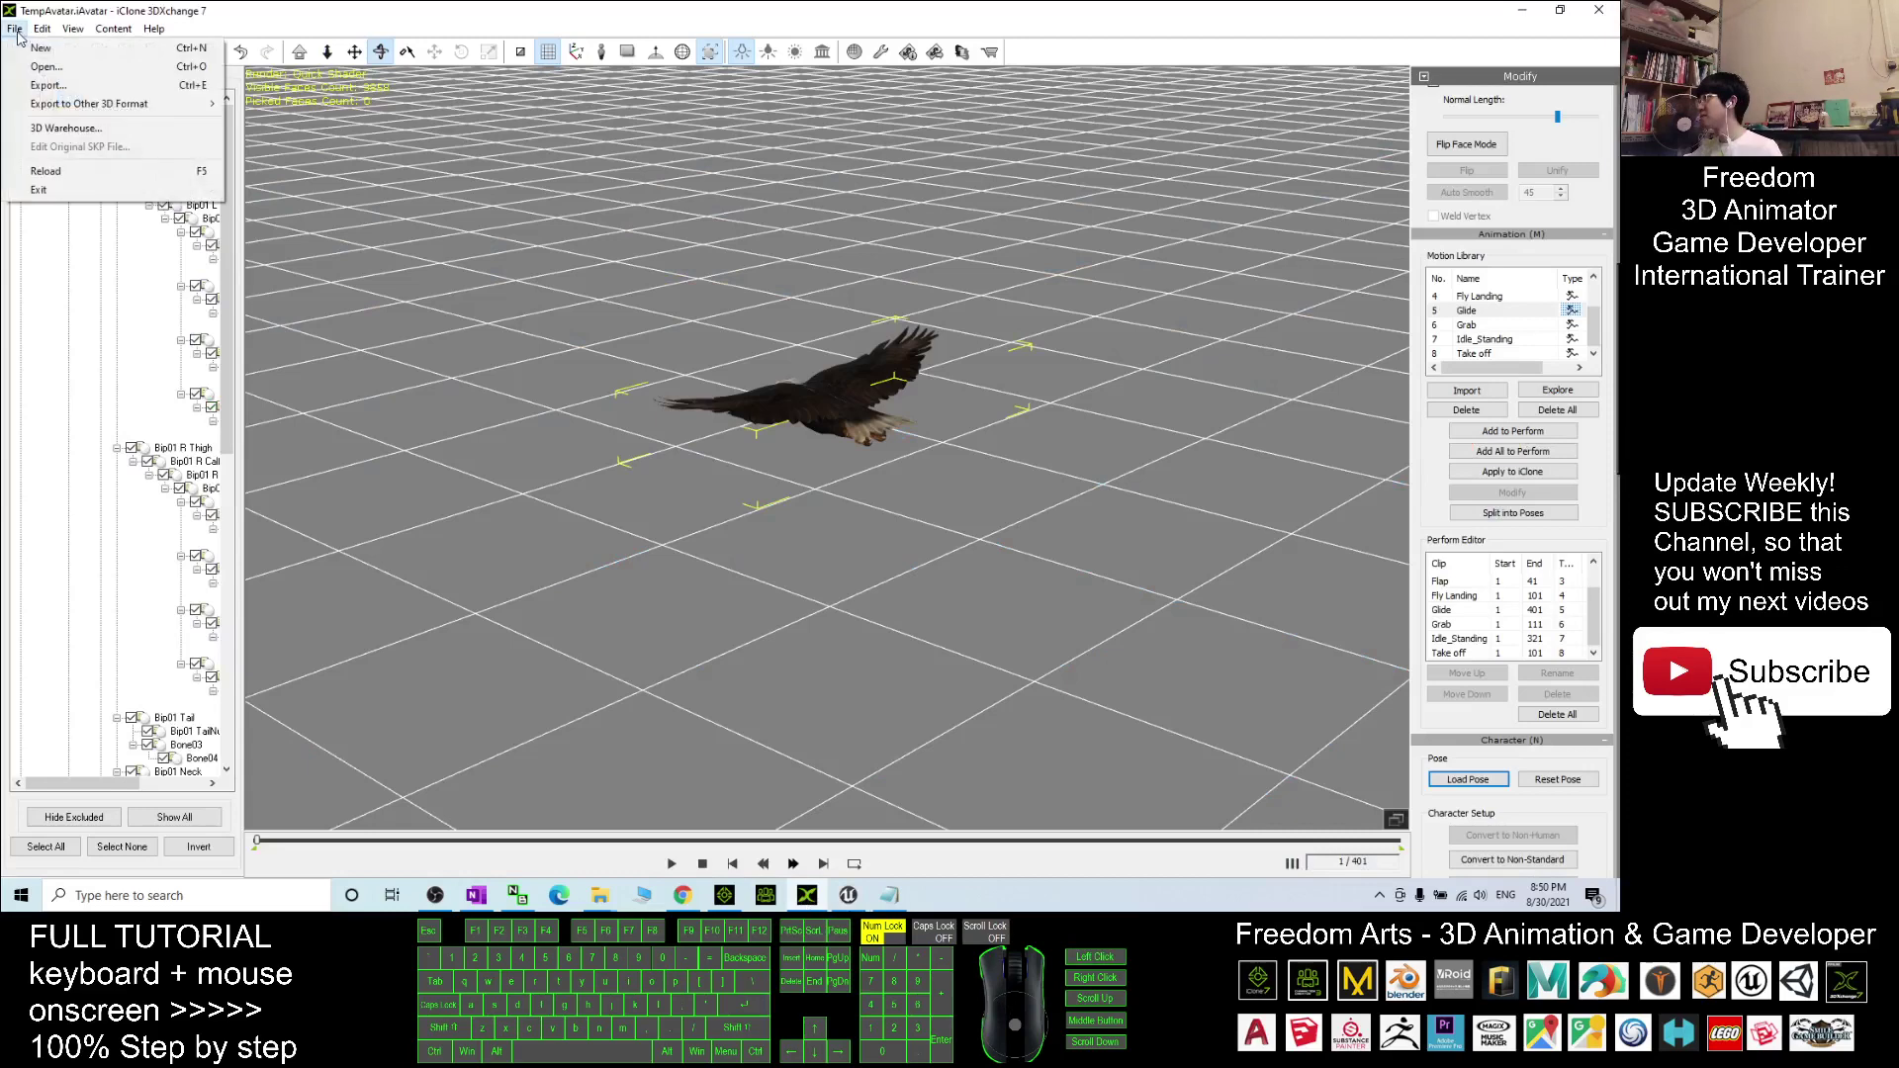
Start a new 3DXchange project without exporting, then re-send the Eagle from iClone via Edit in 3DXchange
{"action": "left_click", "coordinate": [60, 47]}
{"action": "left_click", "coordinate": [867, 483]}
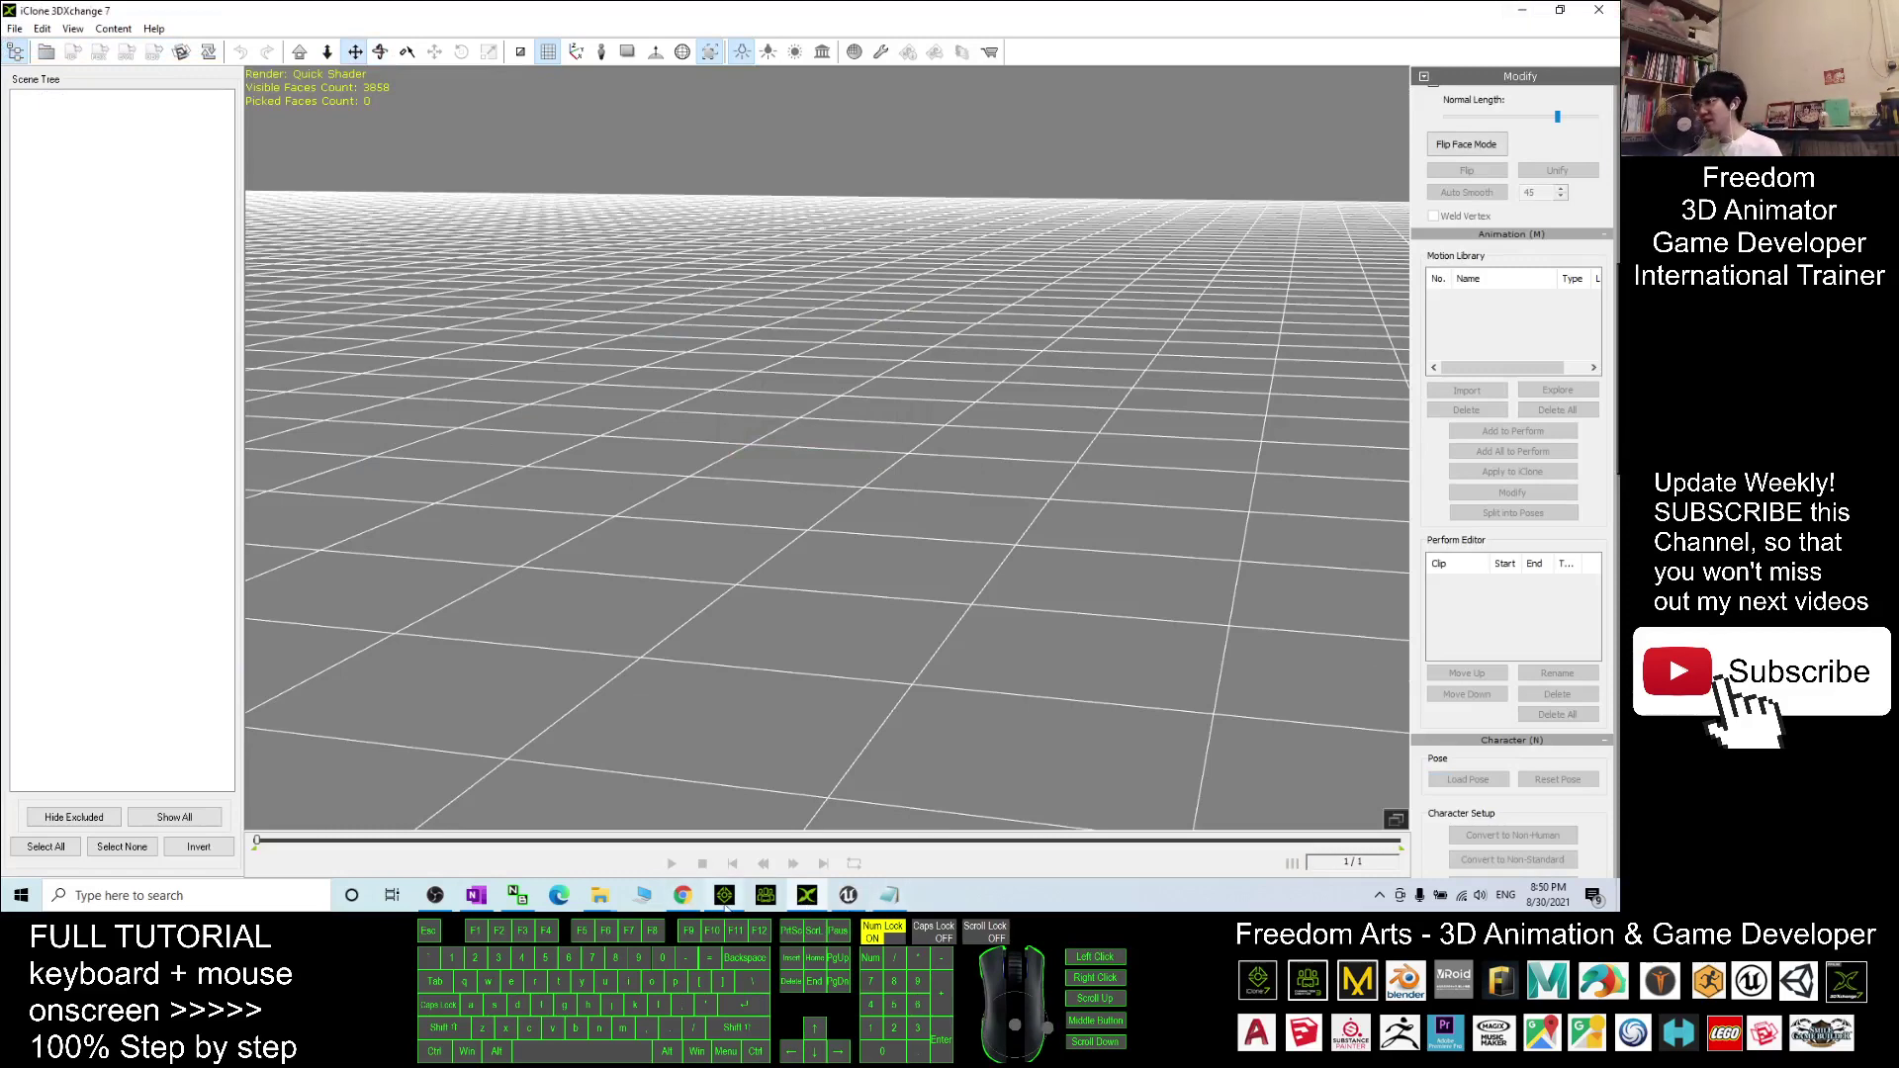
{"action": "left_click", "coordinate": [725, 898]}
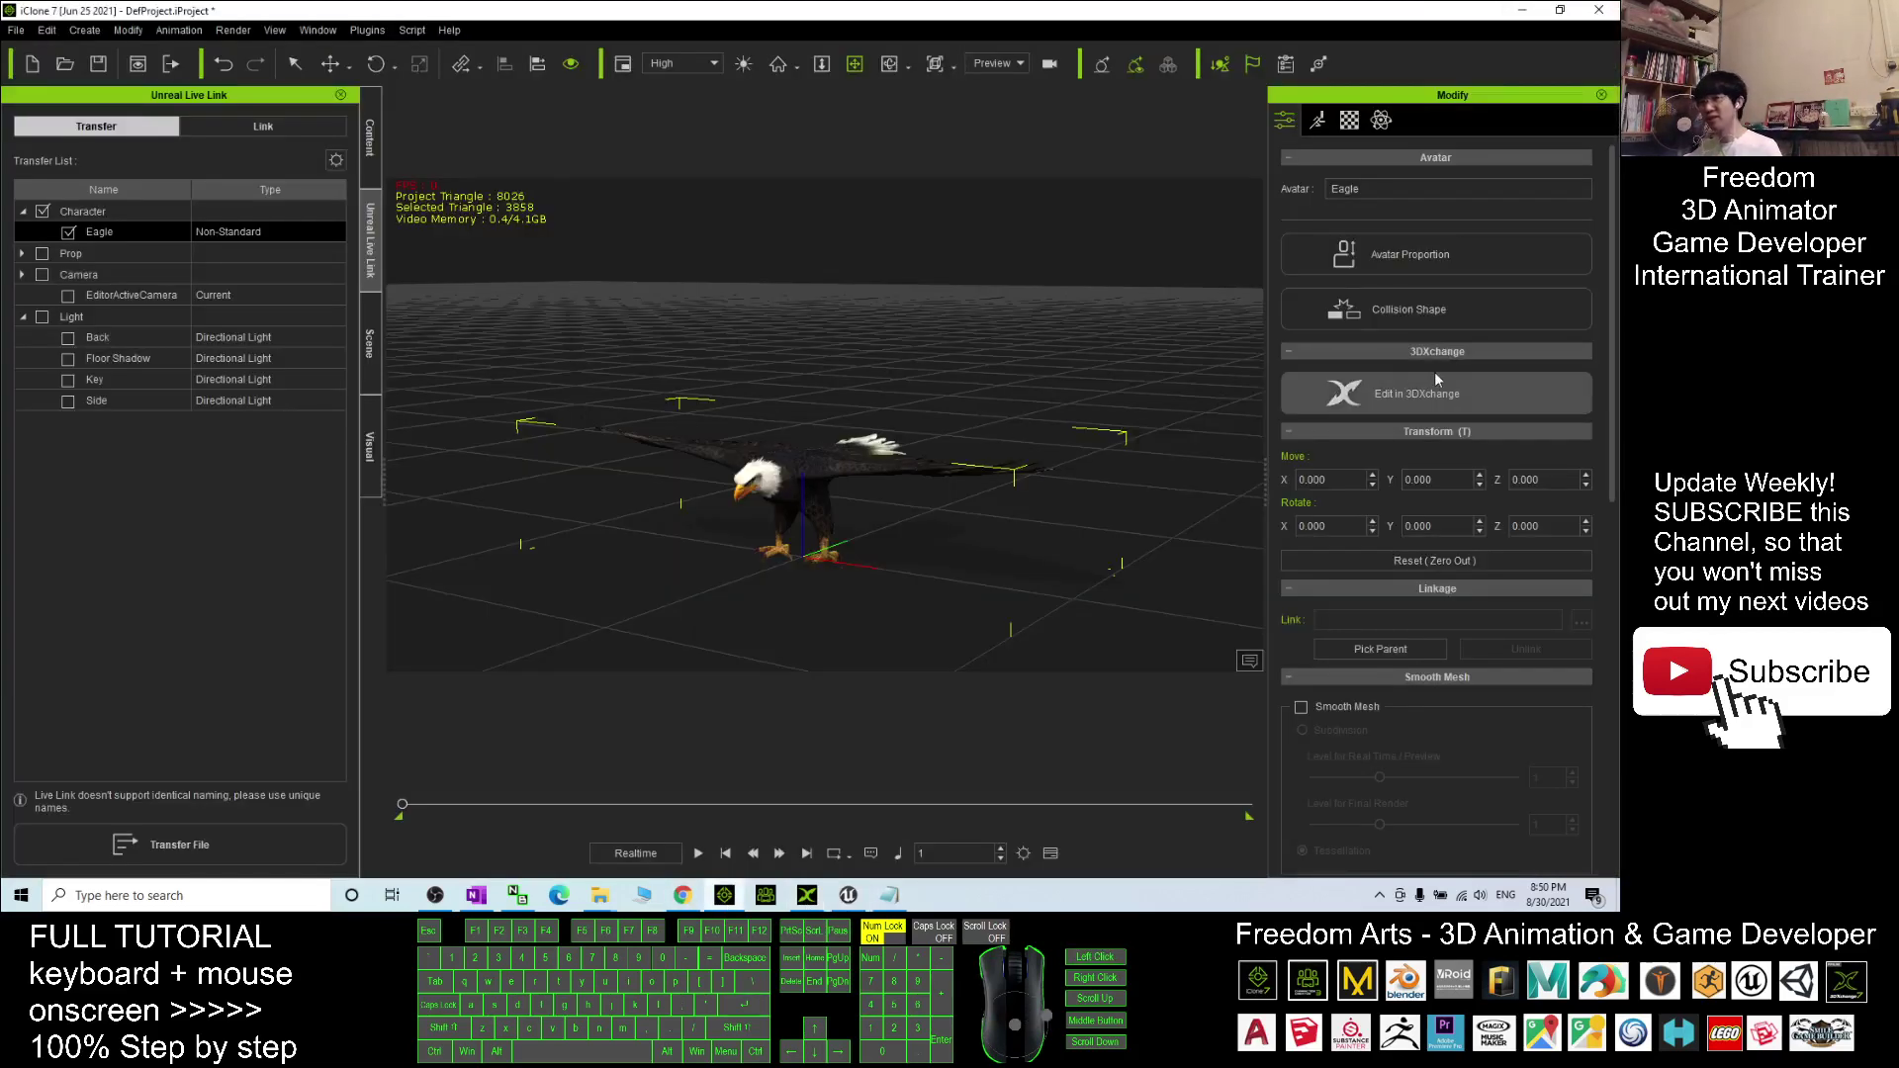
{"action": "left_click", "coordinate": [1417, 396]}
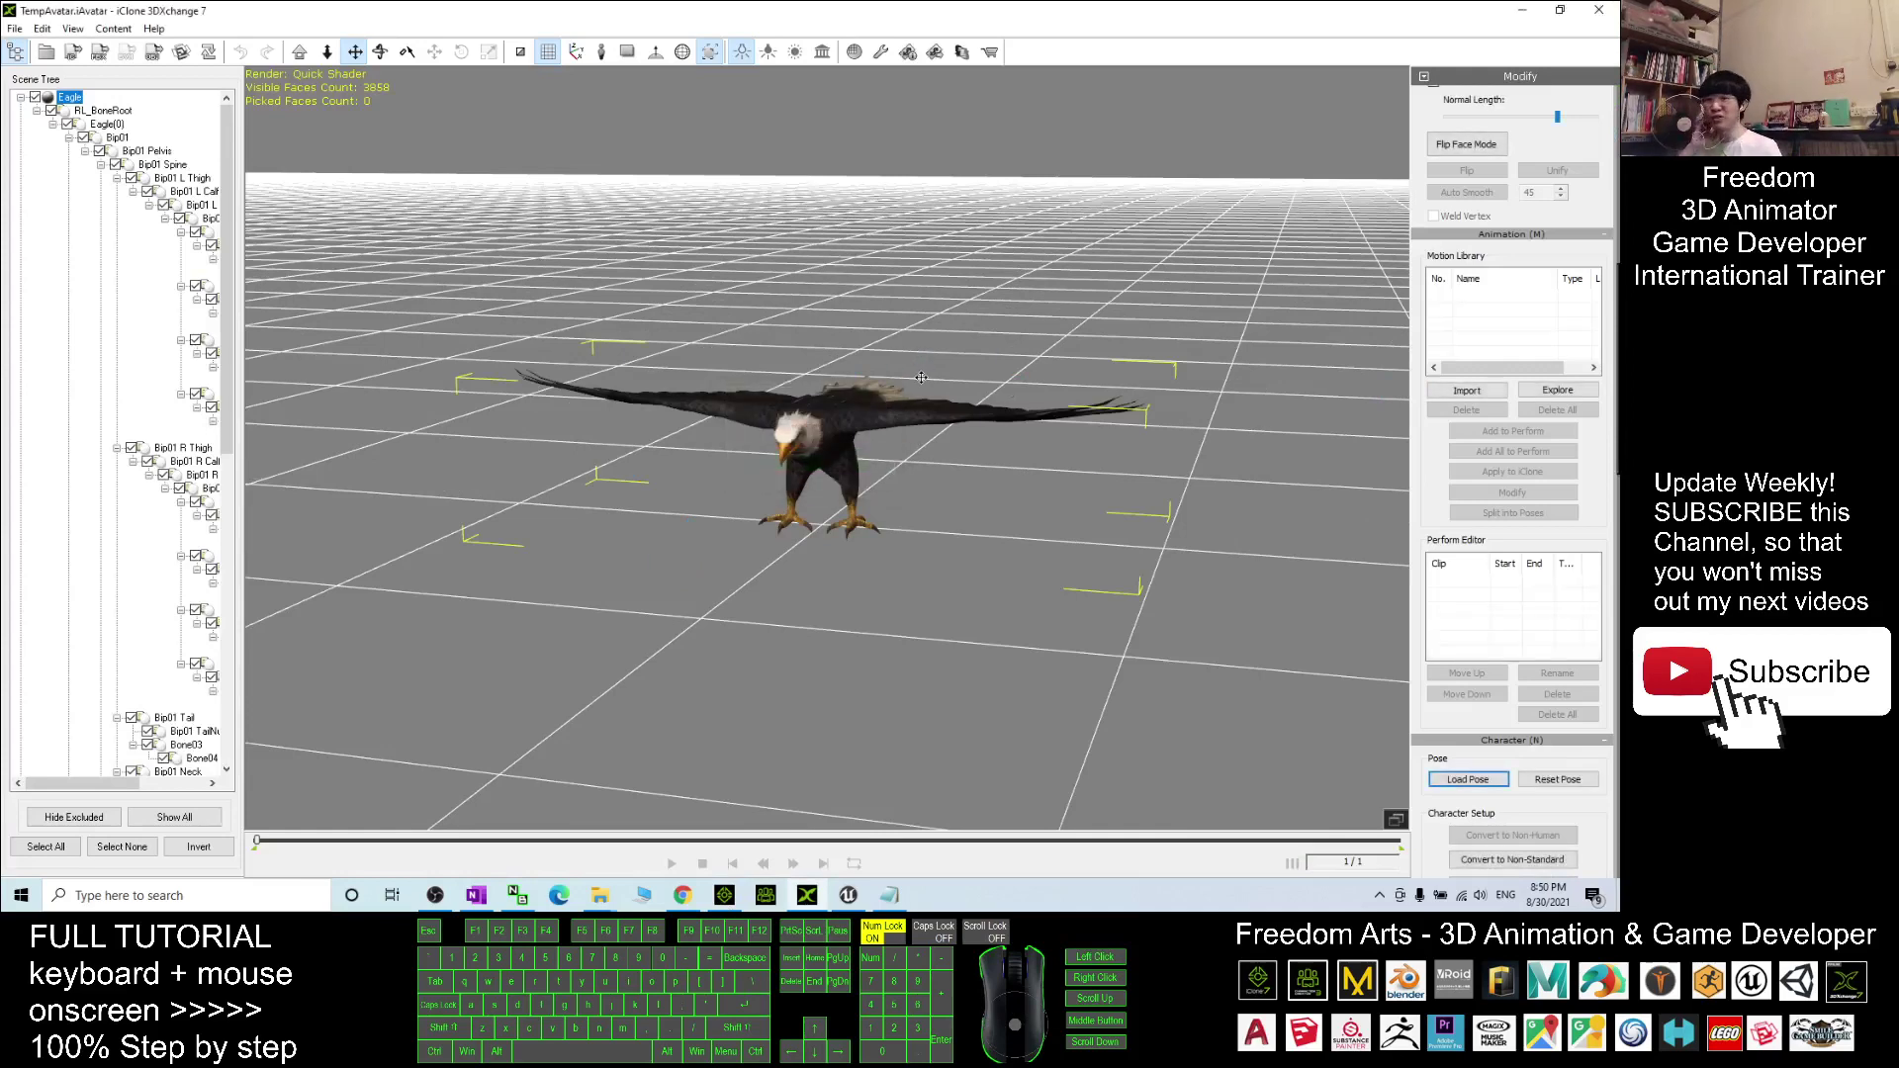
{"action": "left_click", "coordinate": [727, 898]}
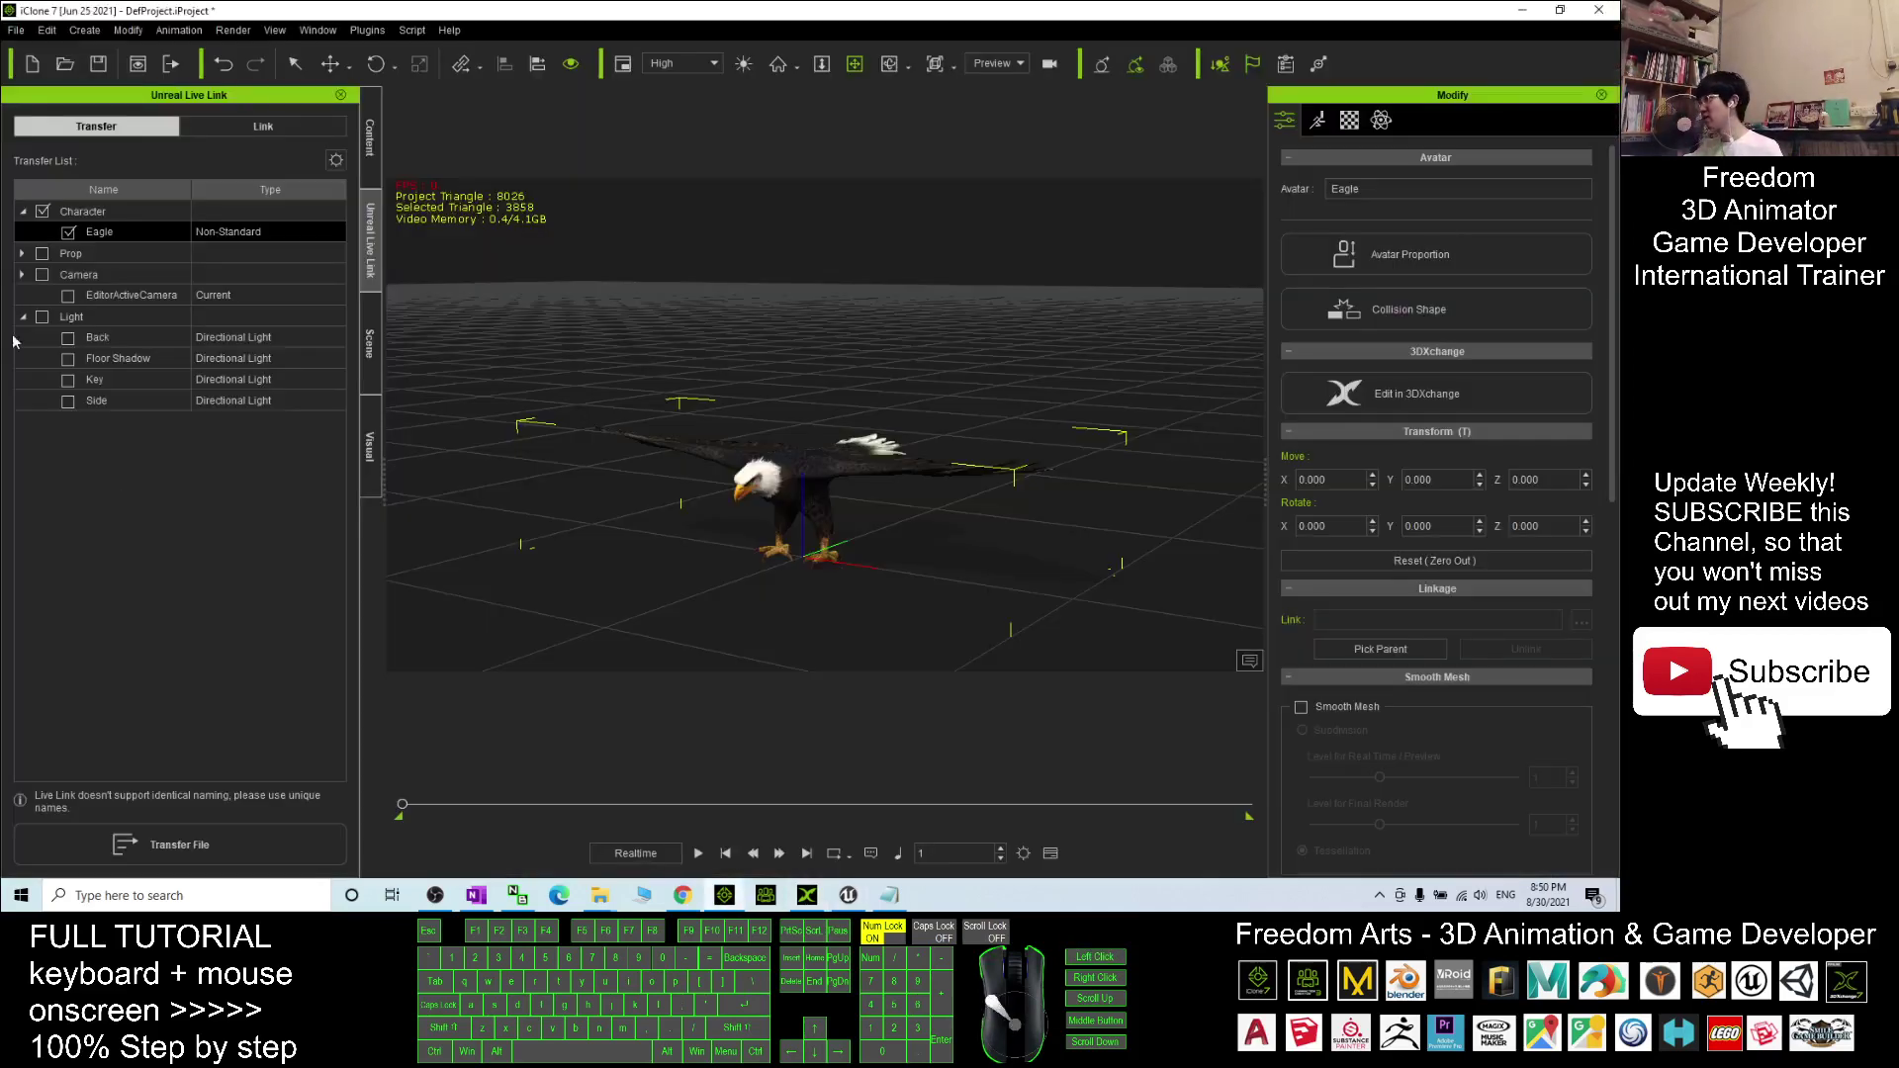
Browse the content library to Animation > Motion > Animal World Vol. 5 > Eagle
{"action": "left_click", "coordinate": [370, 139]}
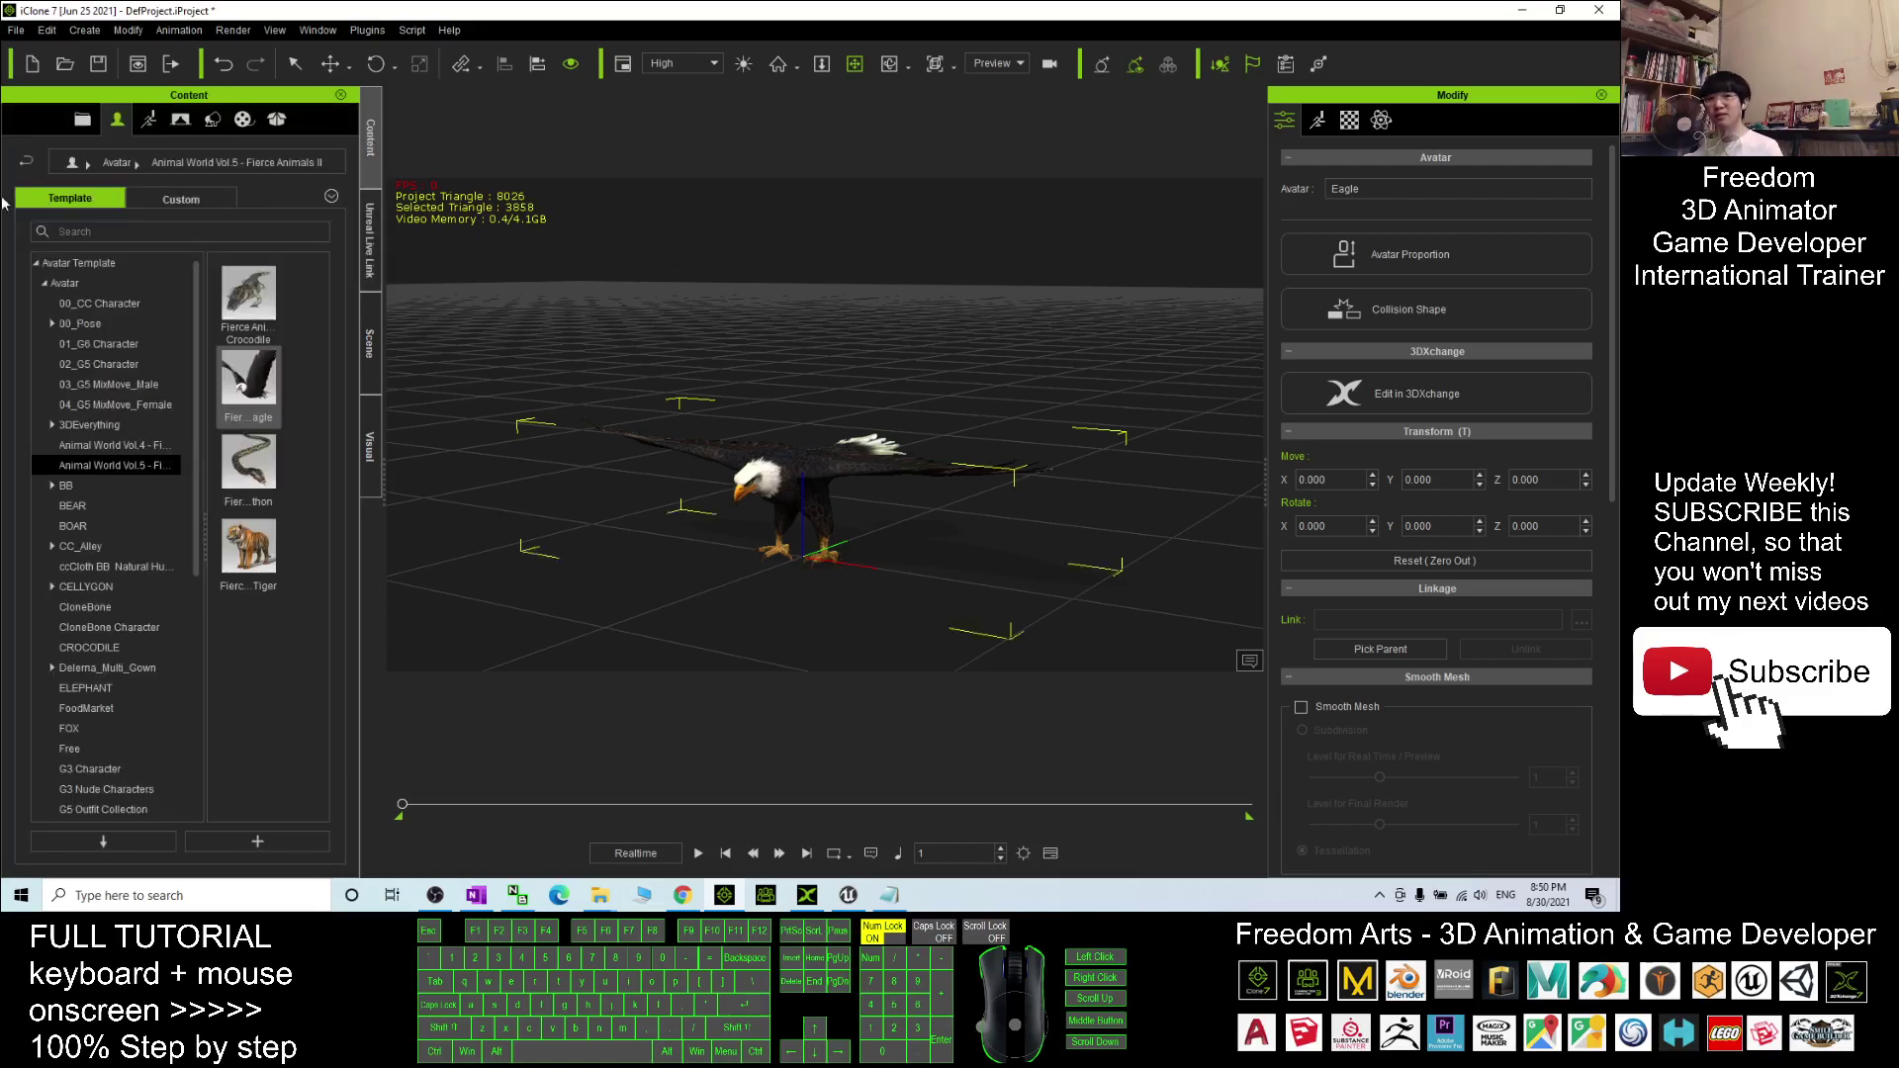
{"action": "left_click", "coordinate": [149, 120]}
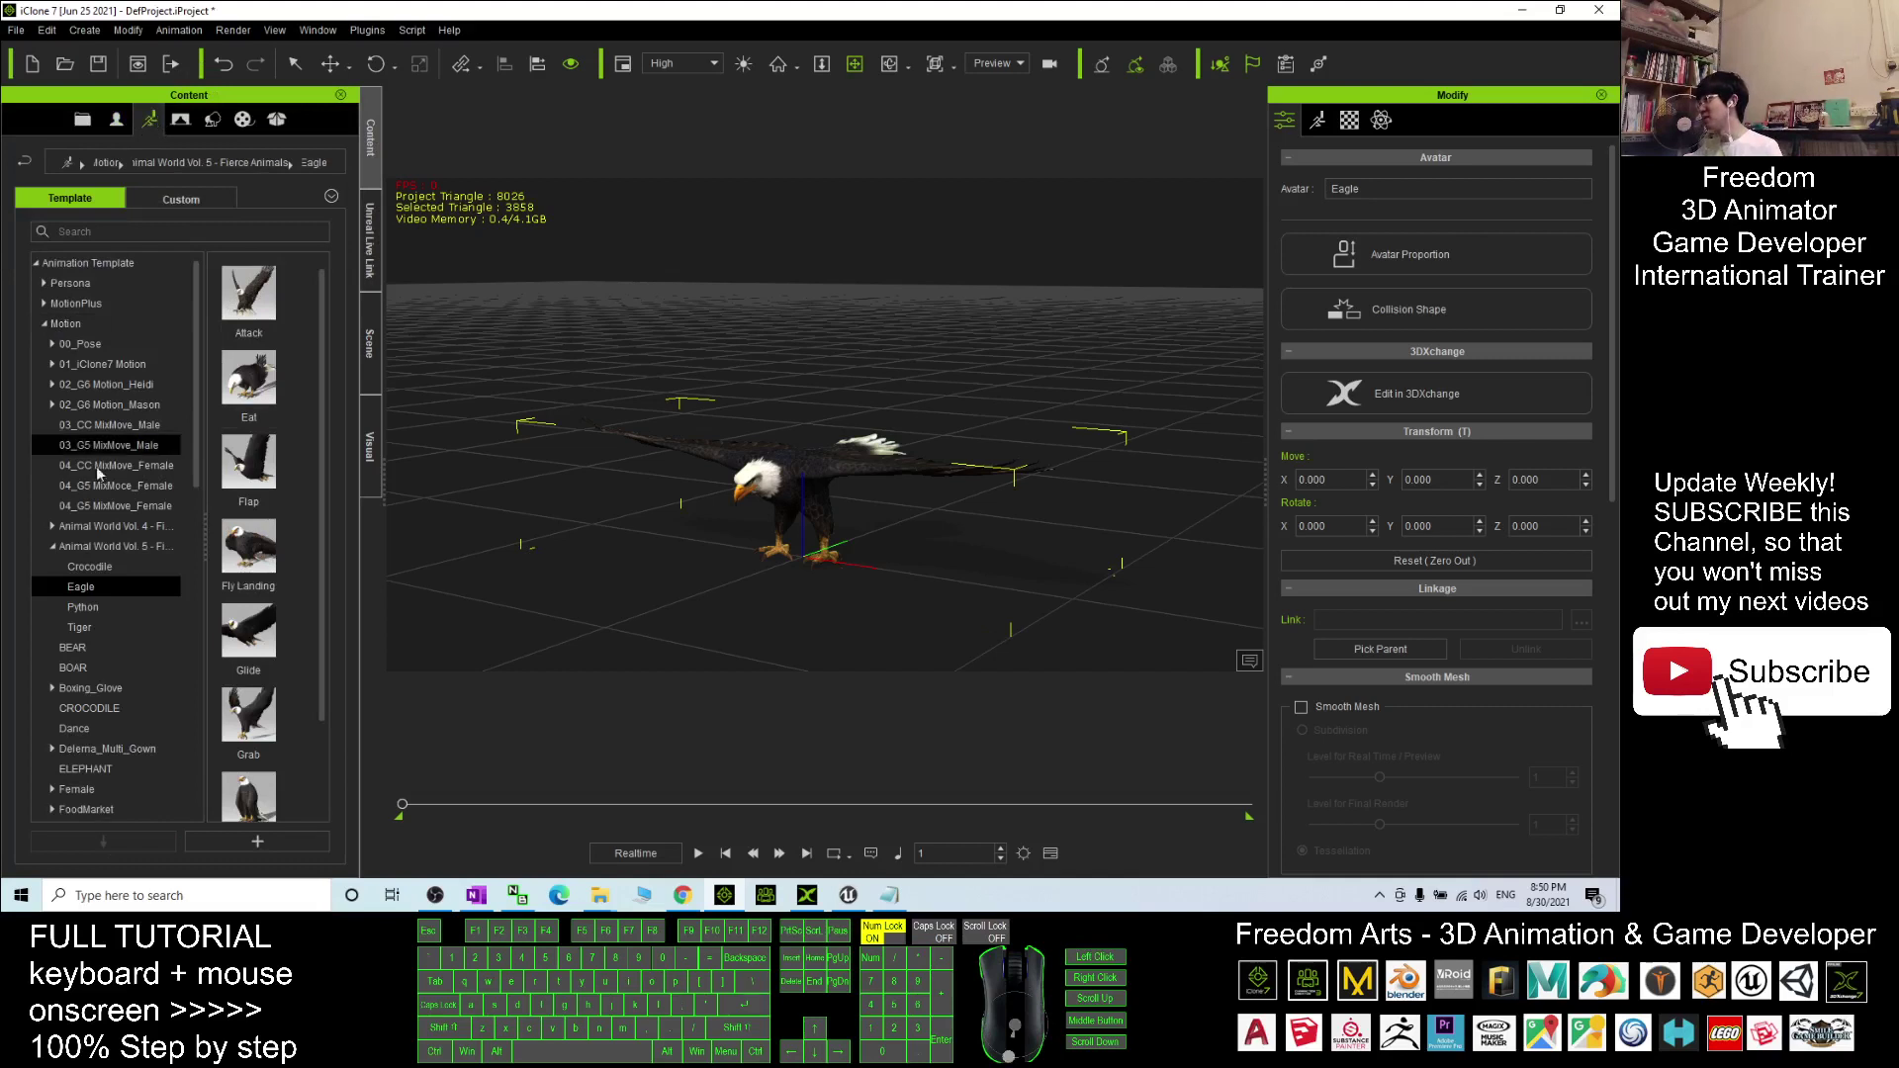
{"action": "left_click", "coordinate": [52, 546]}
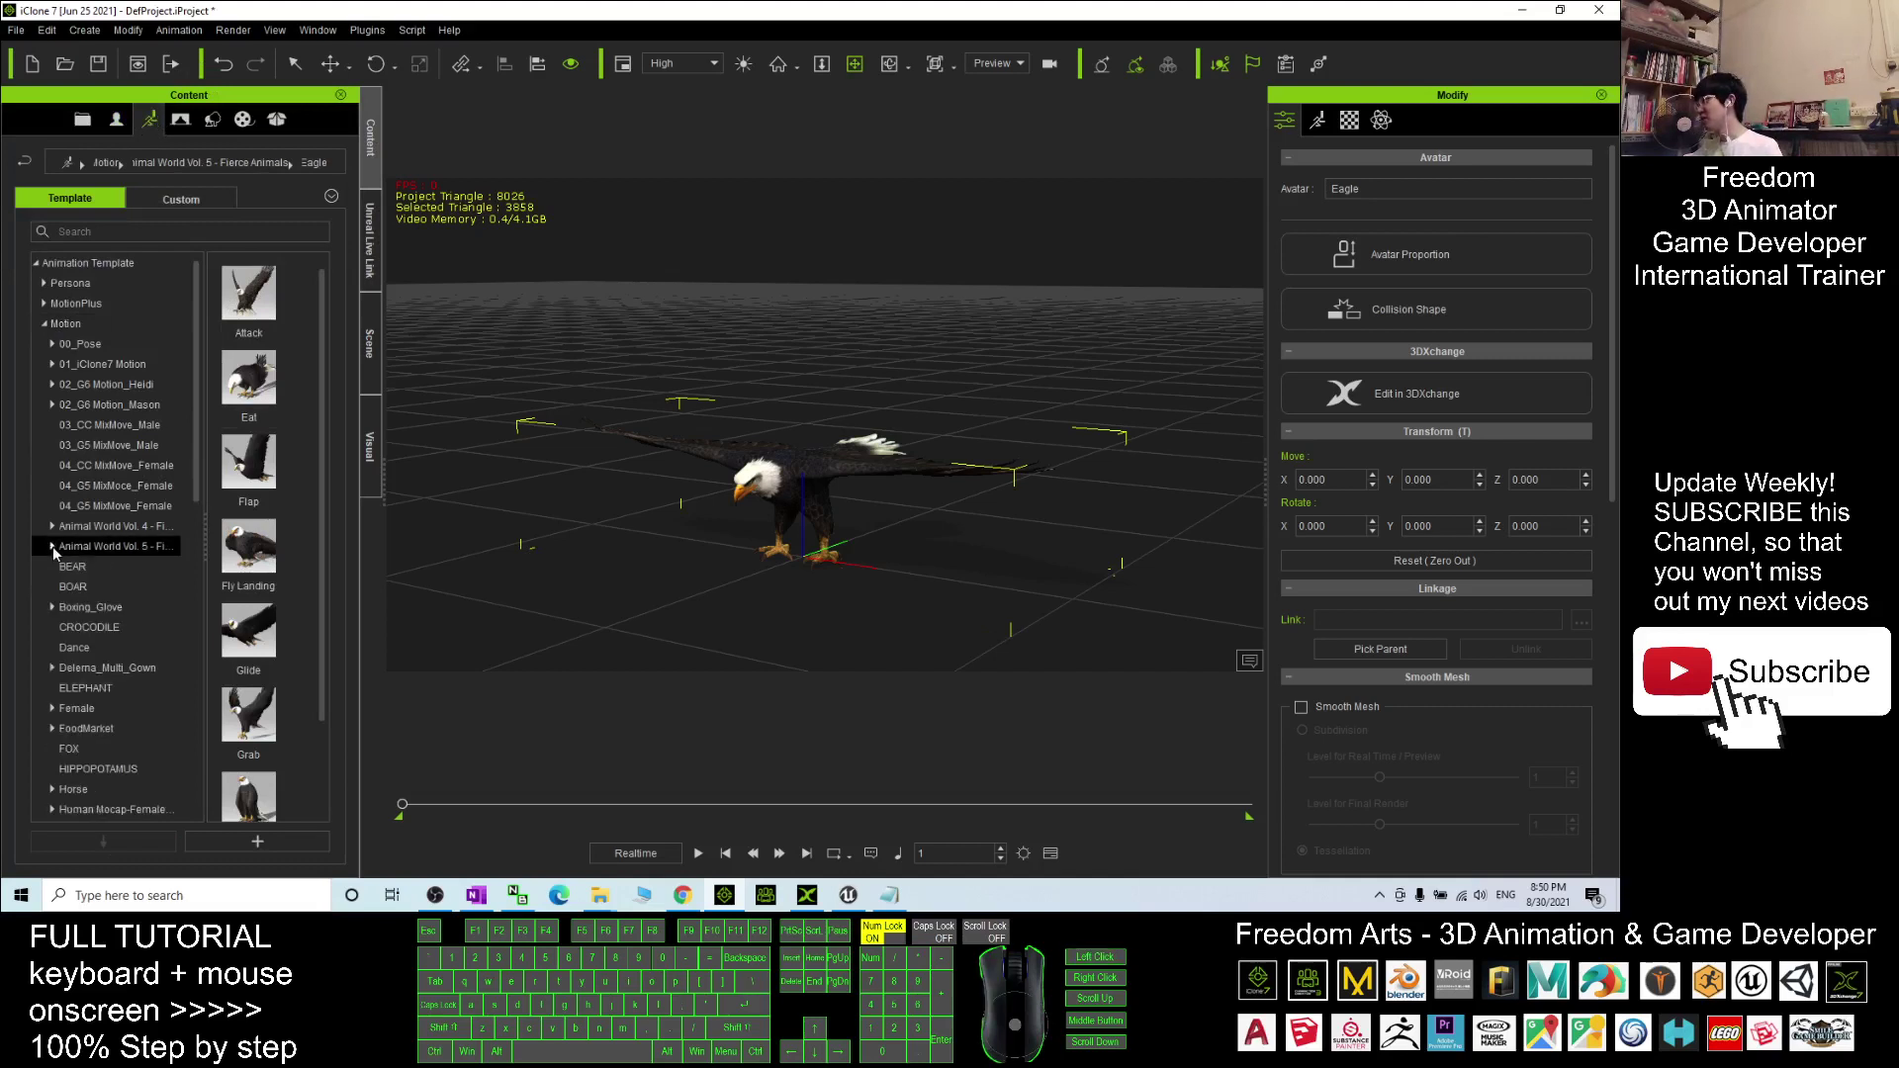
{"action": "left_click", "coordinate": [67, 325]}
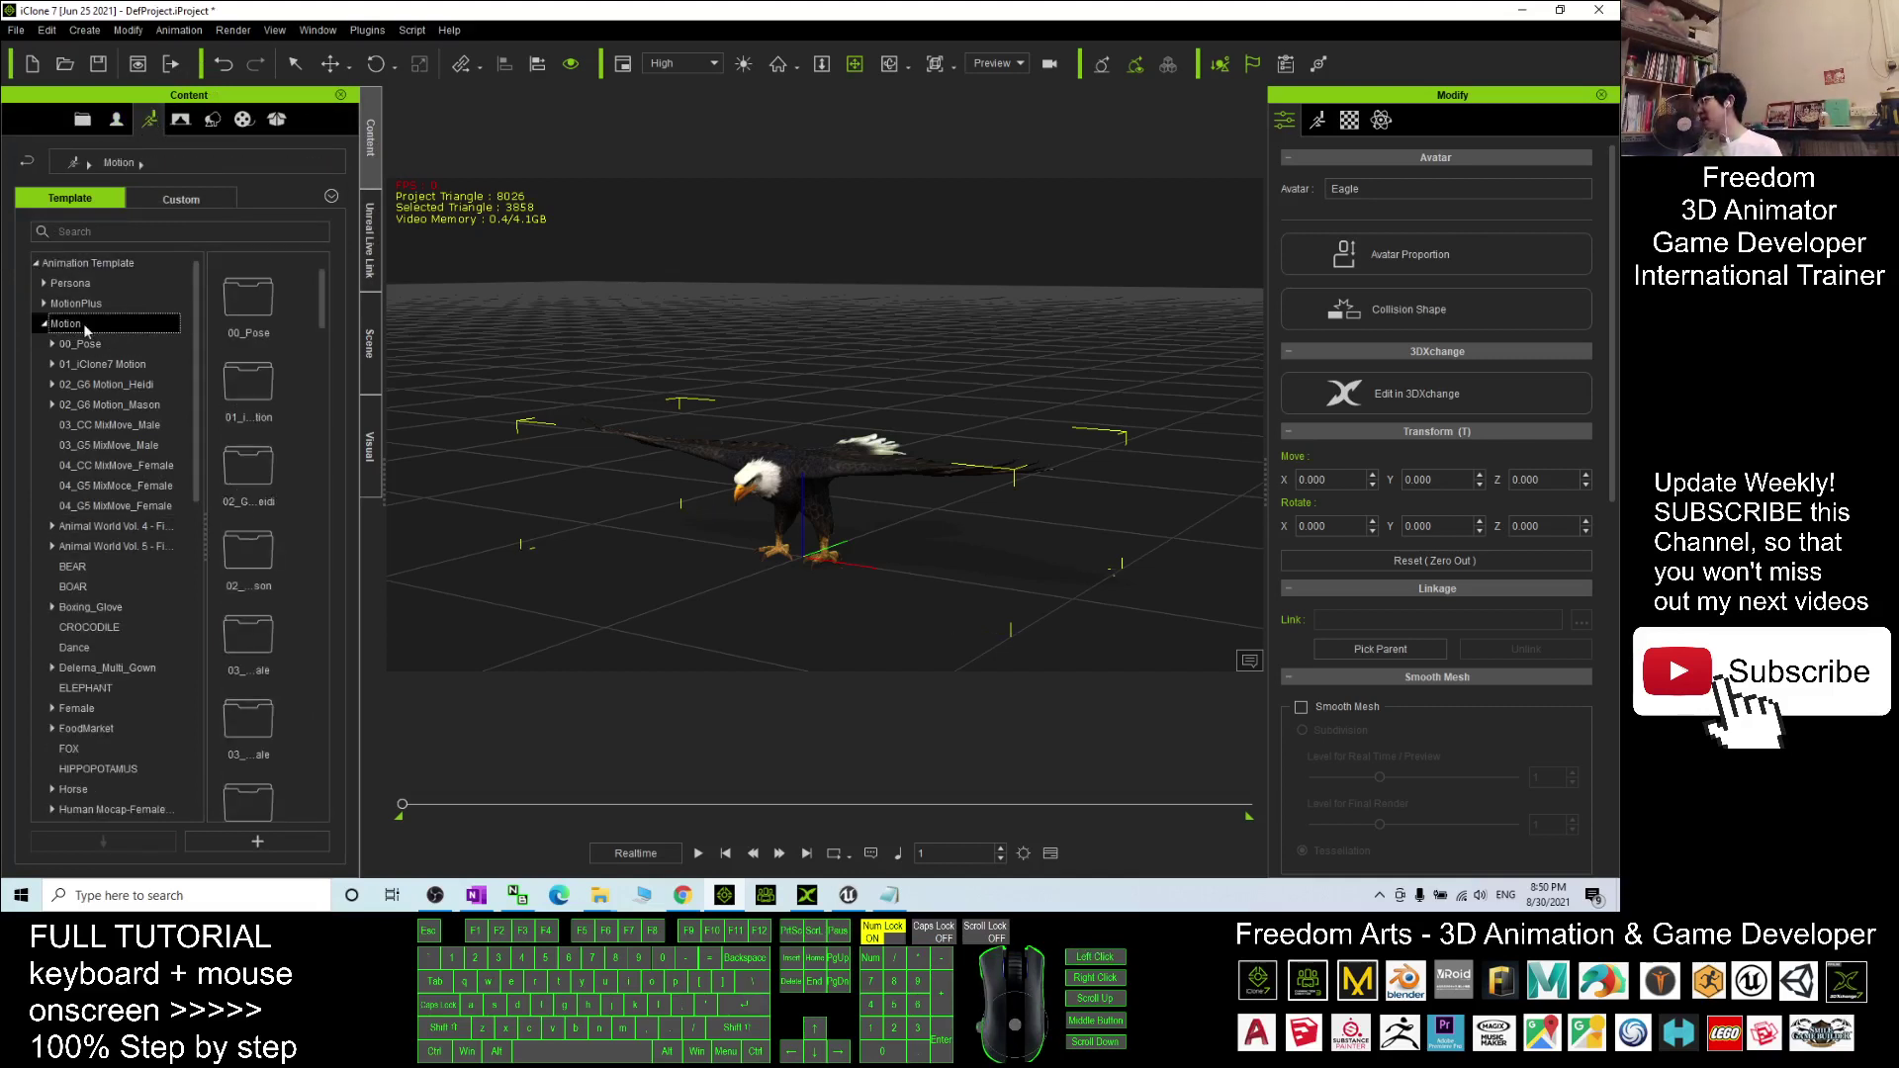
{"action": "left_click", "coordinate": [111, 544]}
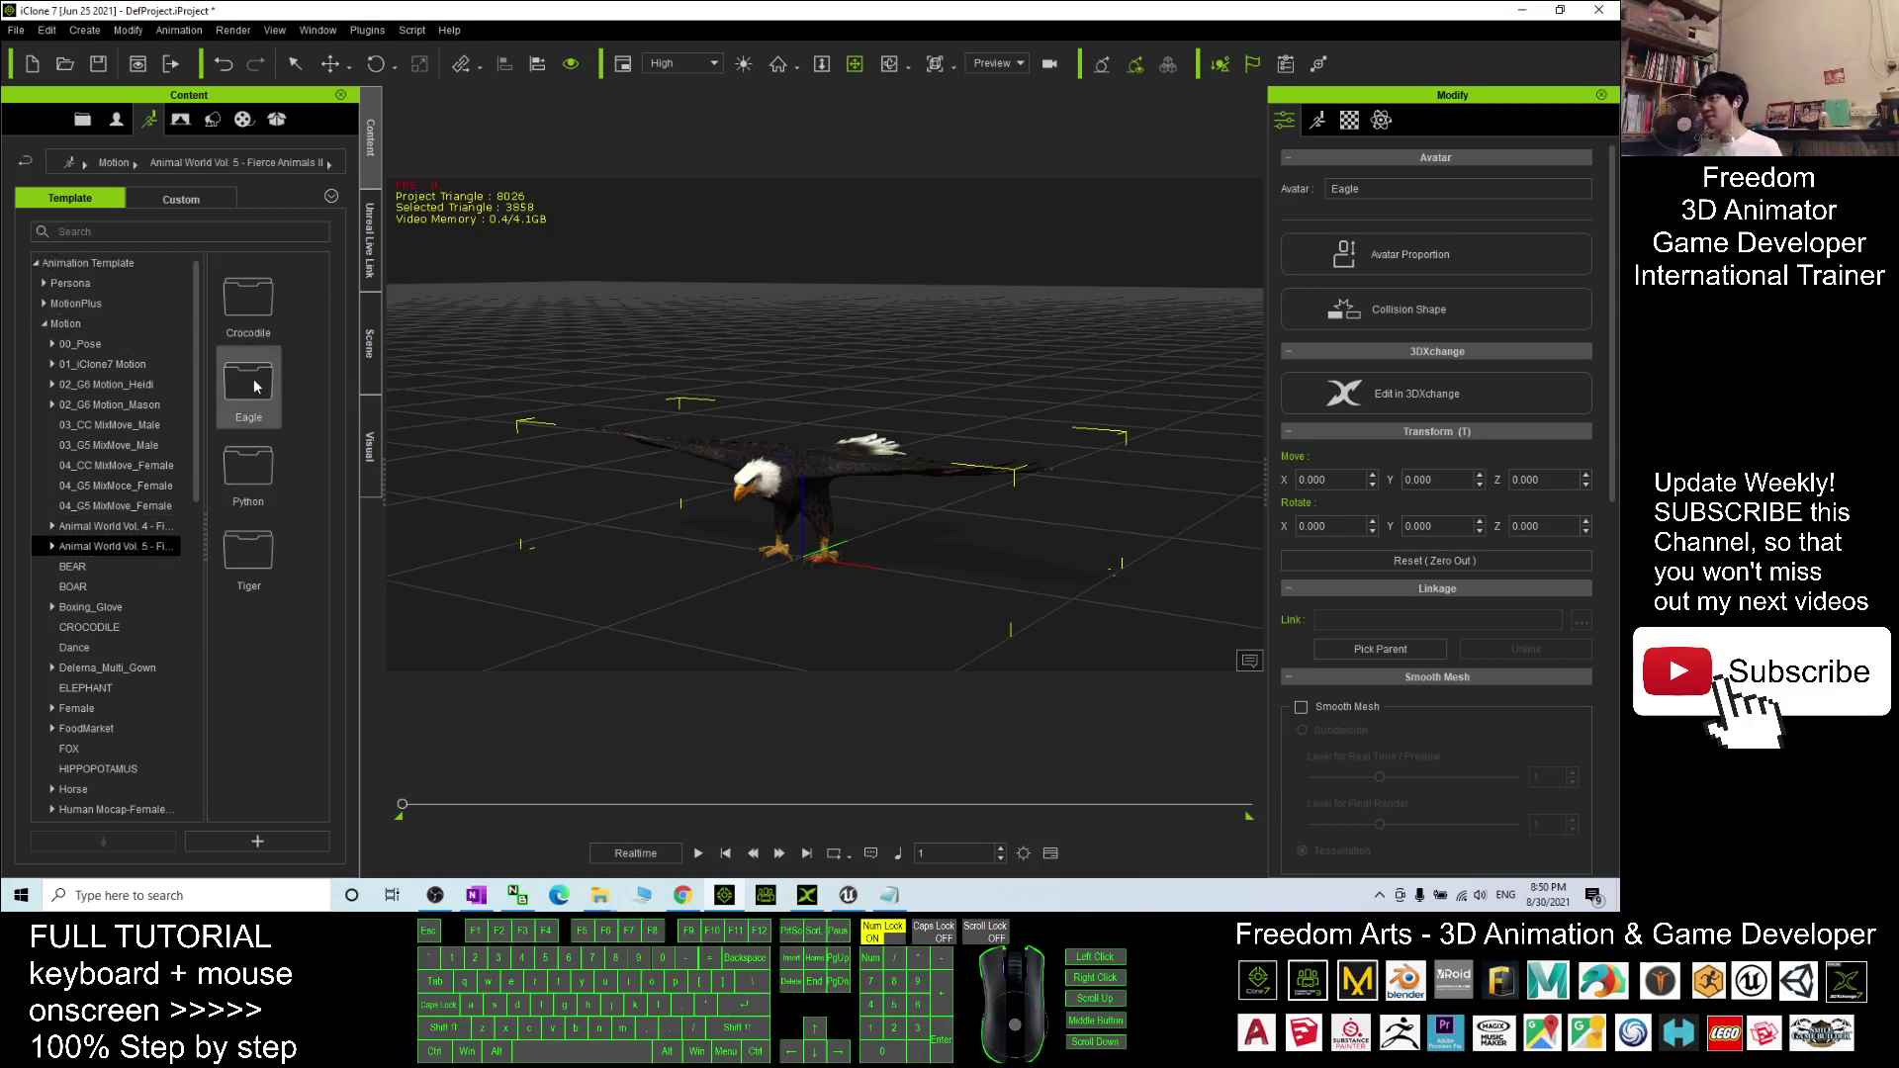
{"action": "double_click", "coordinate": [242, 372]}
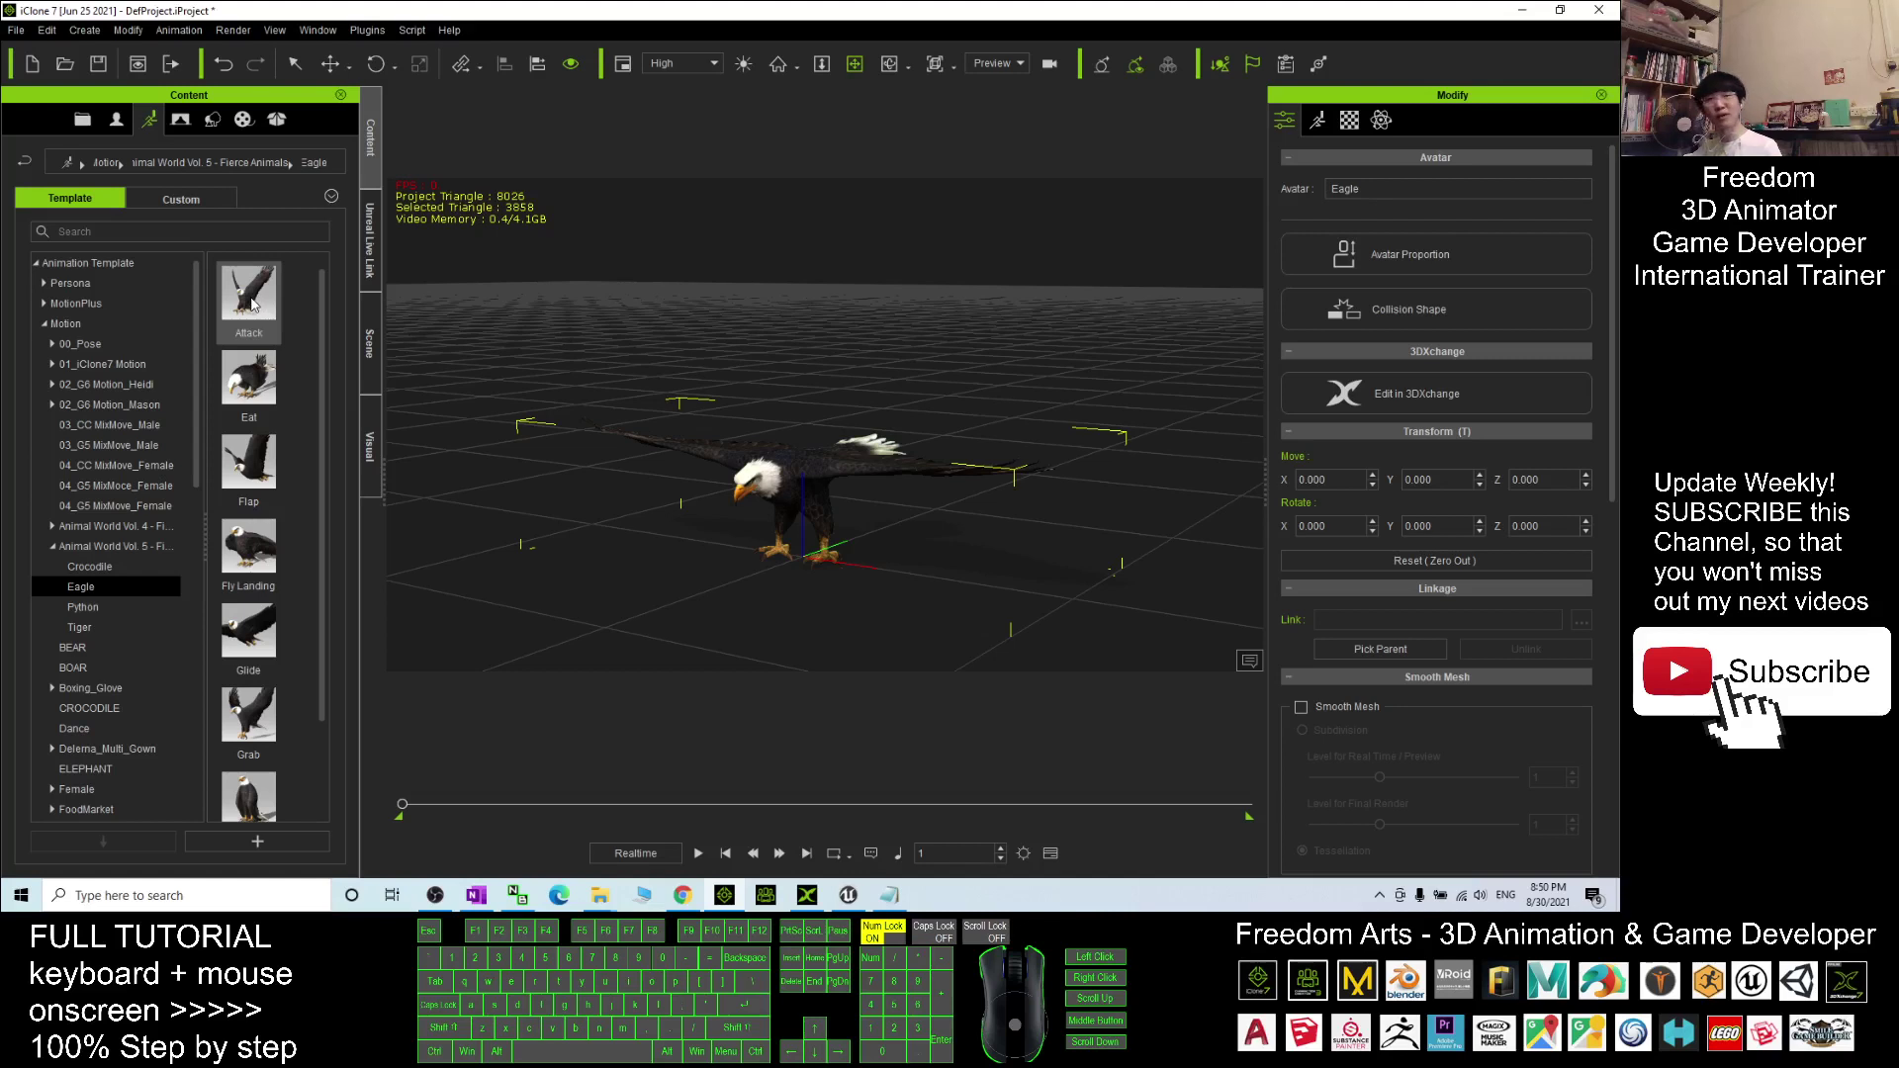
Reveal the Attack motion's folder on disk and select all eight Eagle iMotion files
{"action": "right_click", "coordinate": [253, 304]}
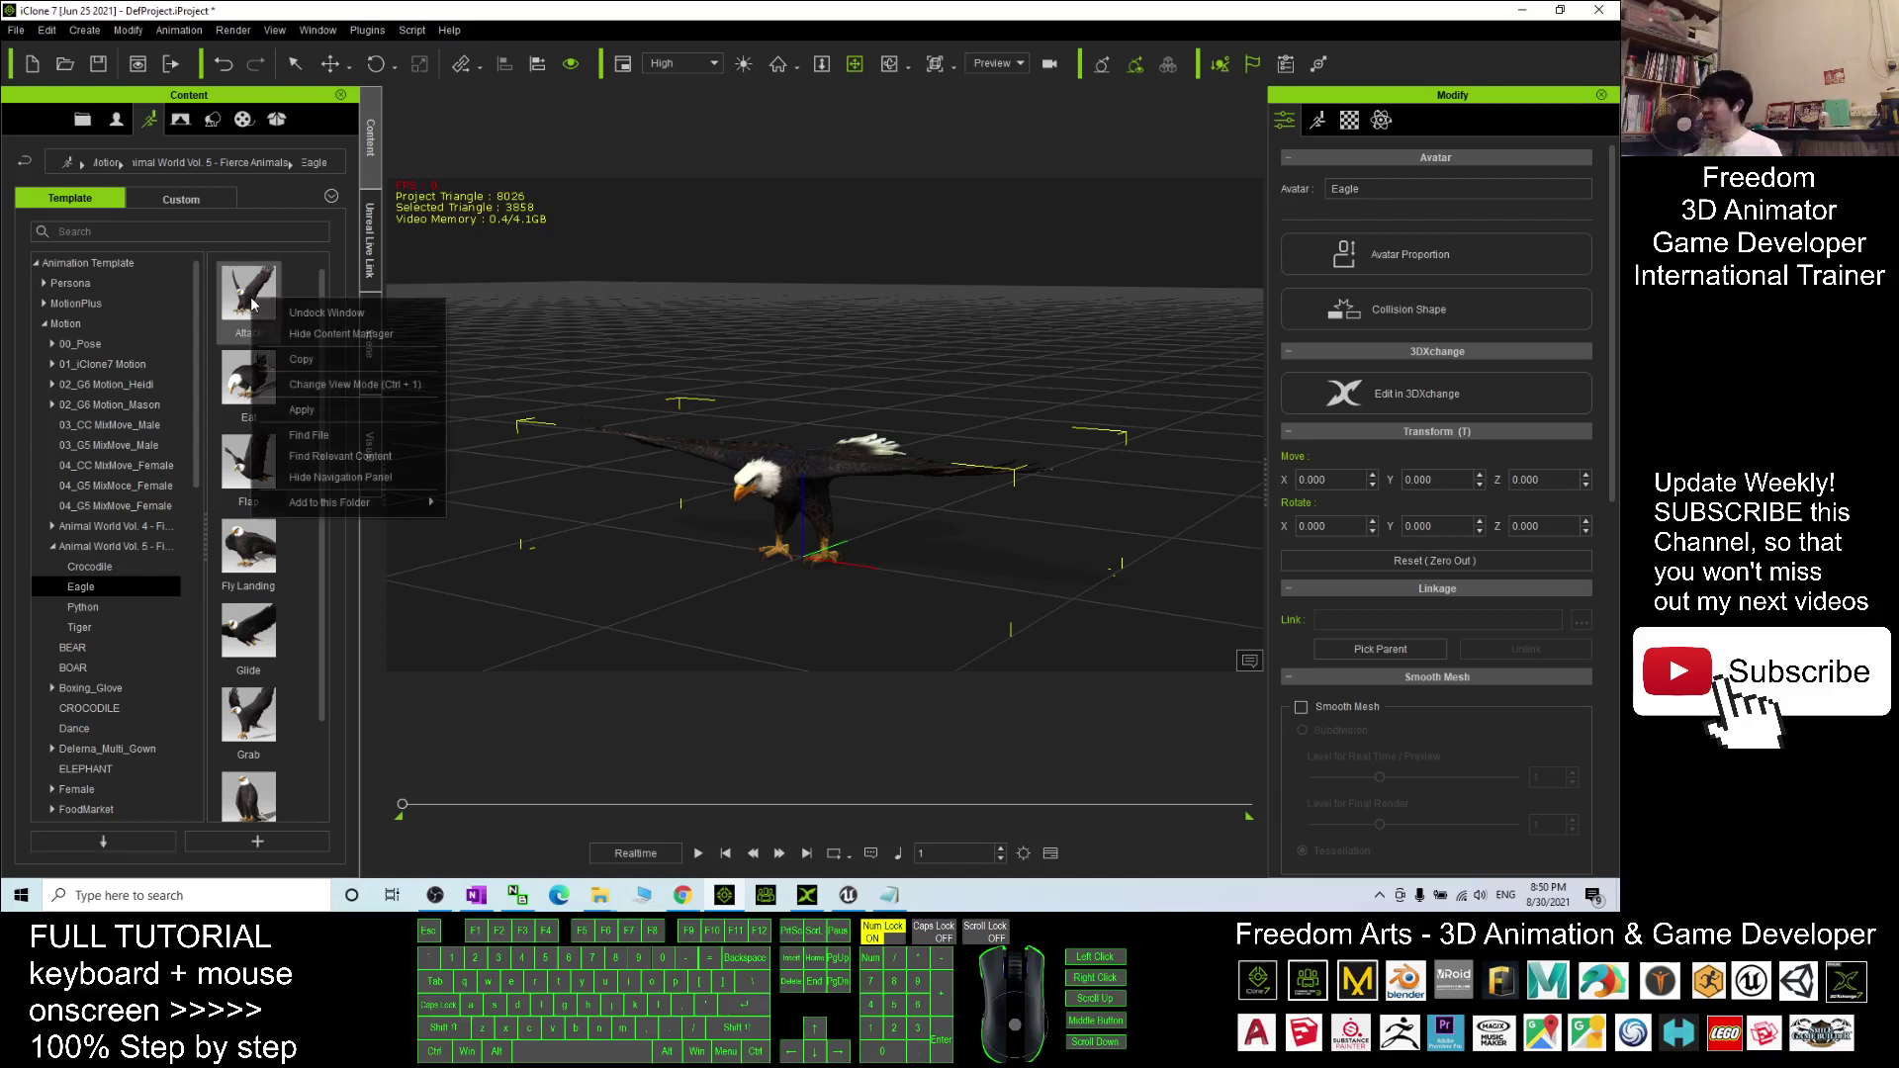
{"action": "left_click", "coordinate": [321, 435]}
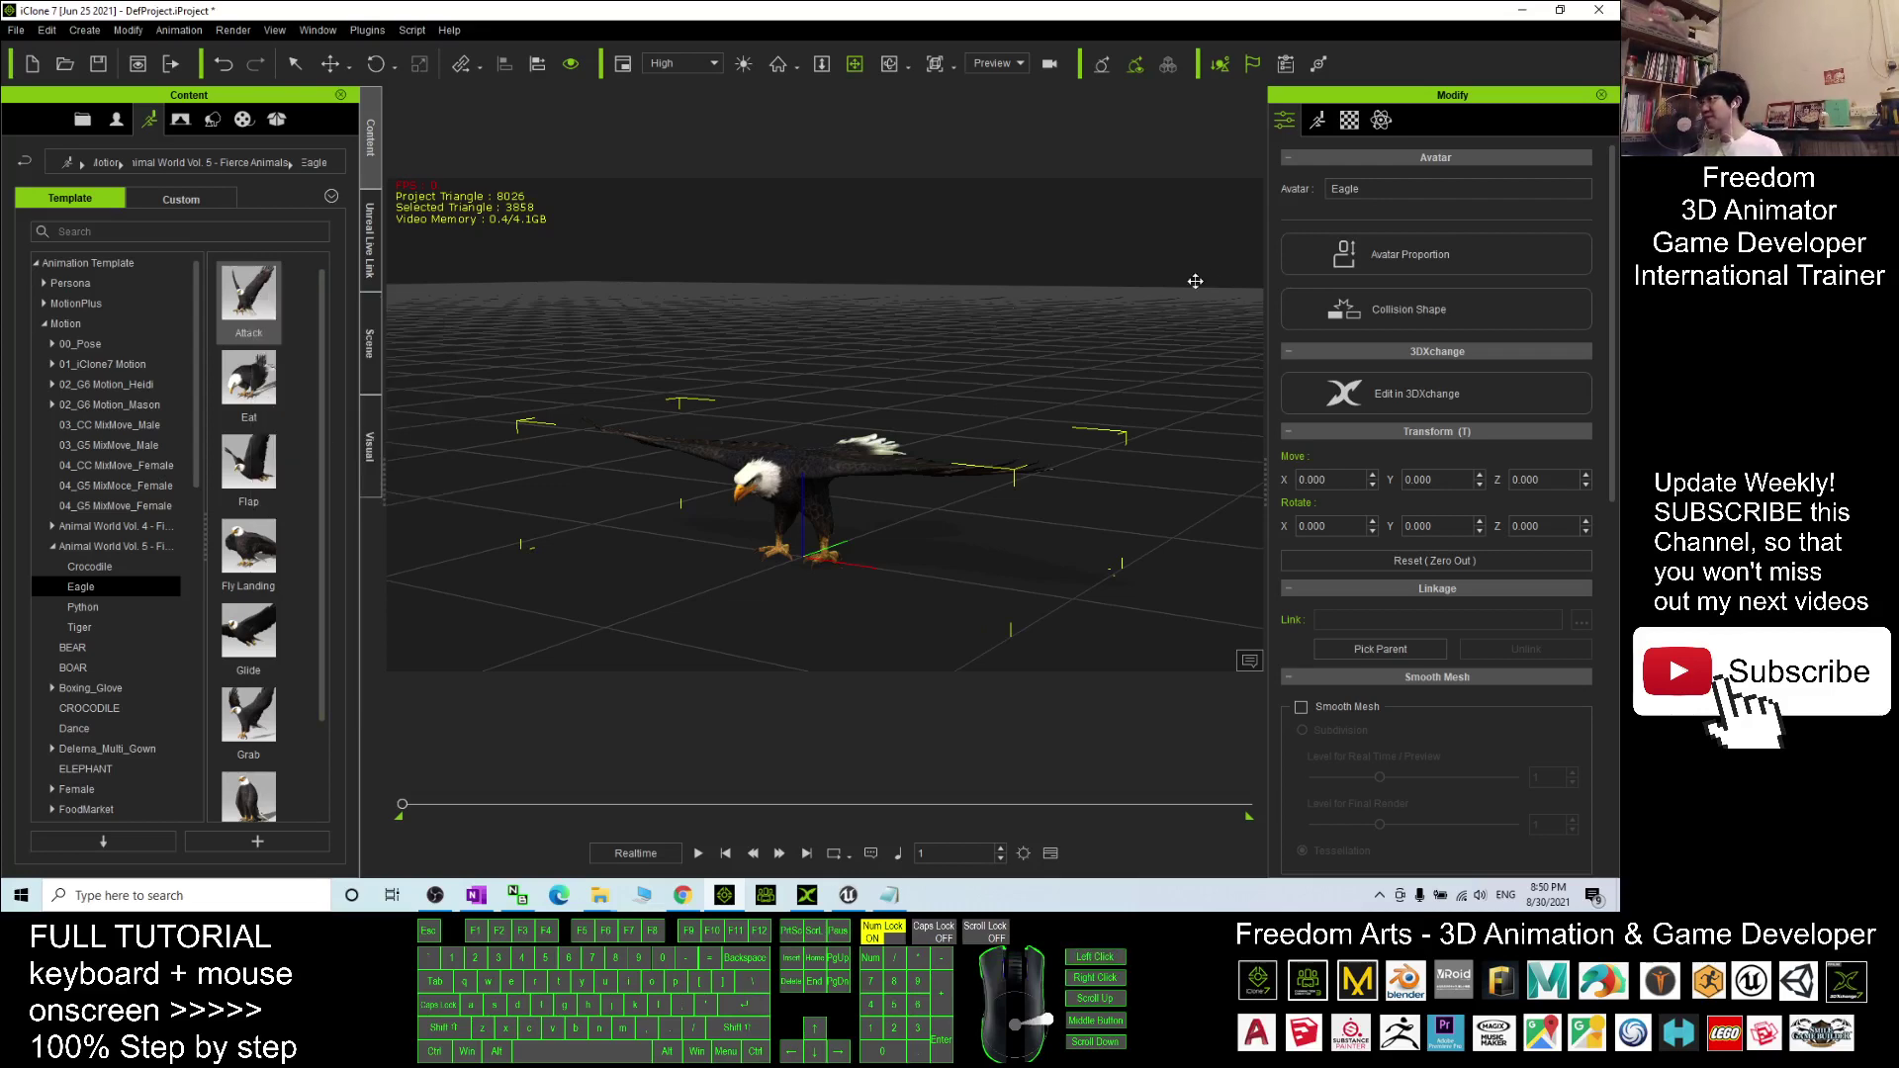
{"action": "left_click", "coordinate": [1529, 11]}
{"action": "left_click_drag", "start_coordinate": [669, 224], "coordinate": [929, 168]}
{"action": "left_click_drag", "start_coordinate": [781, 457], "coordinate": [1460, 383]}
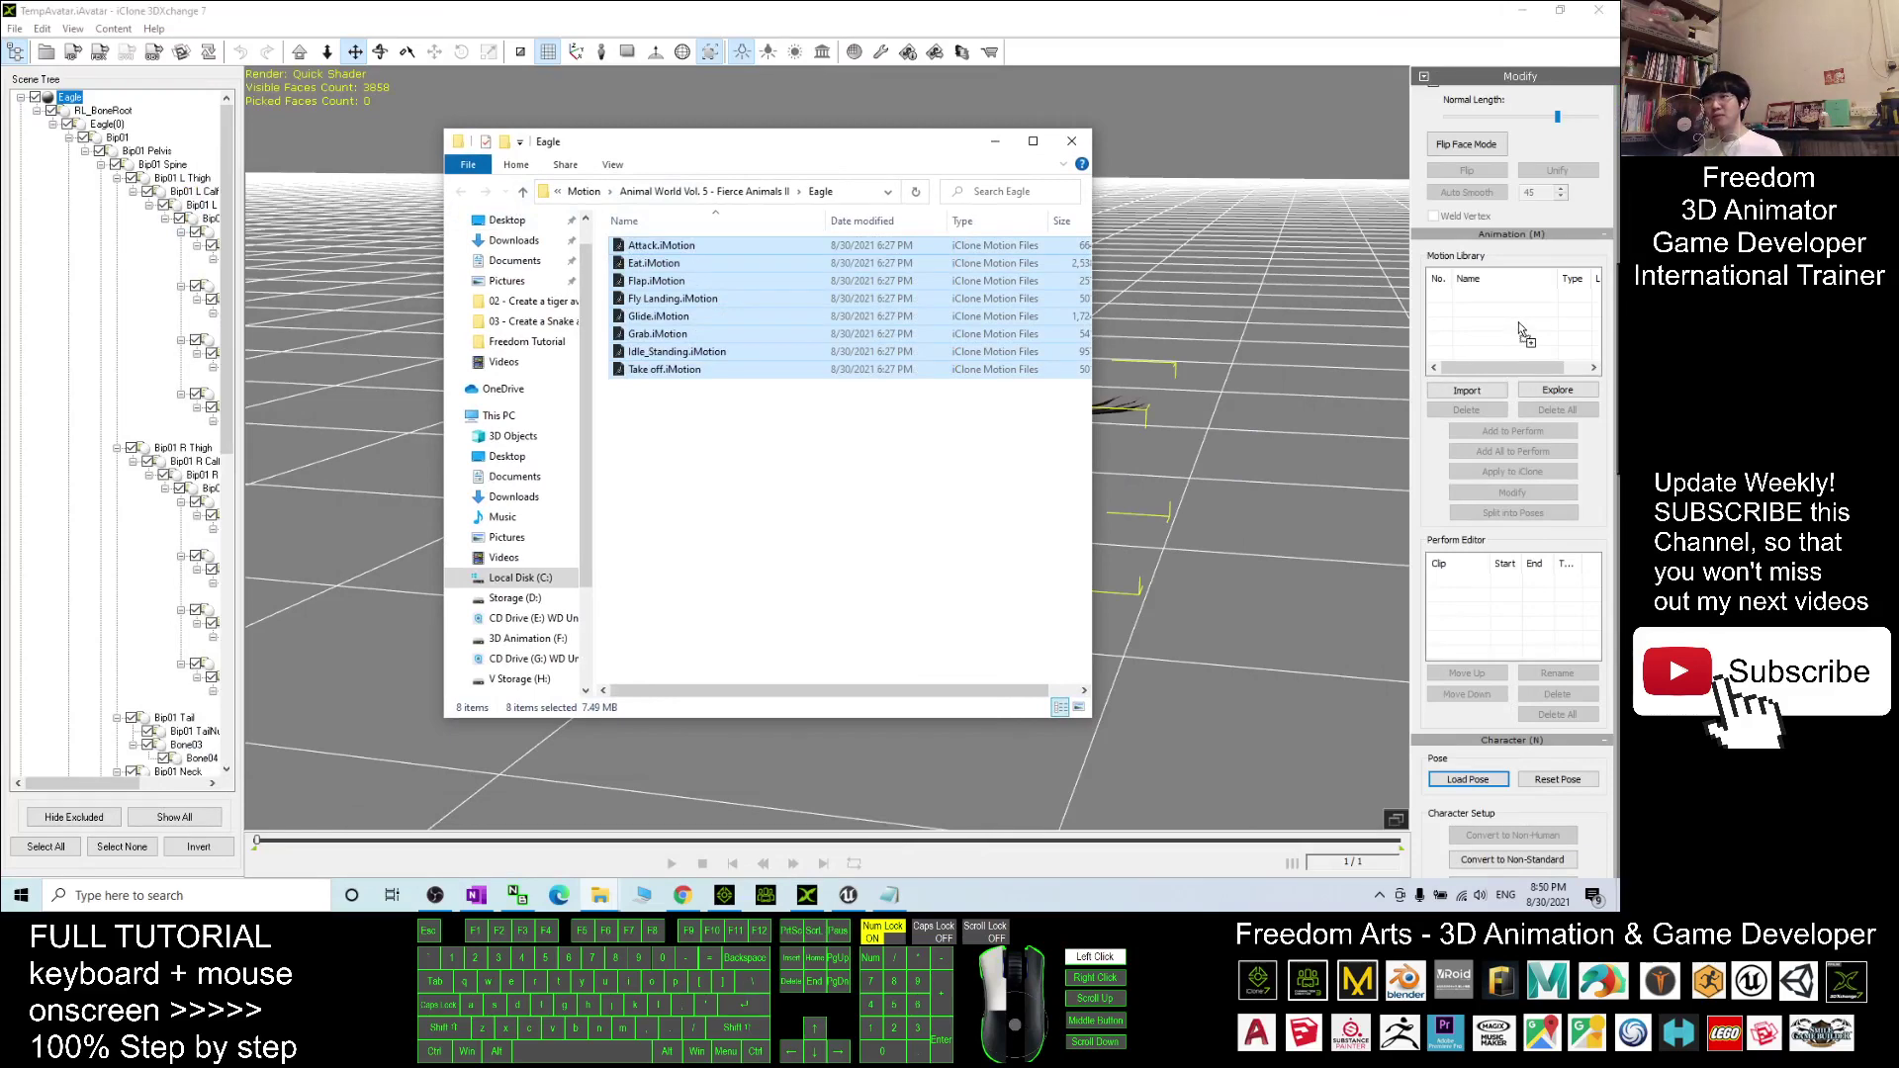
Drop the eight Eagle iMotion files into the Motion Library and add them all to perform
{"action": "left_click_drag", "start_coordinate": [1520, 331], "coordinate": [1521, 333]}
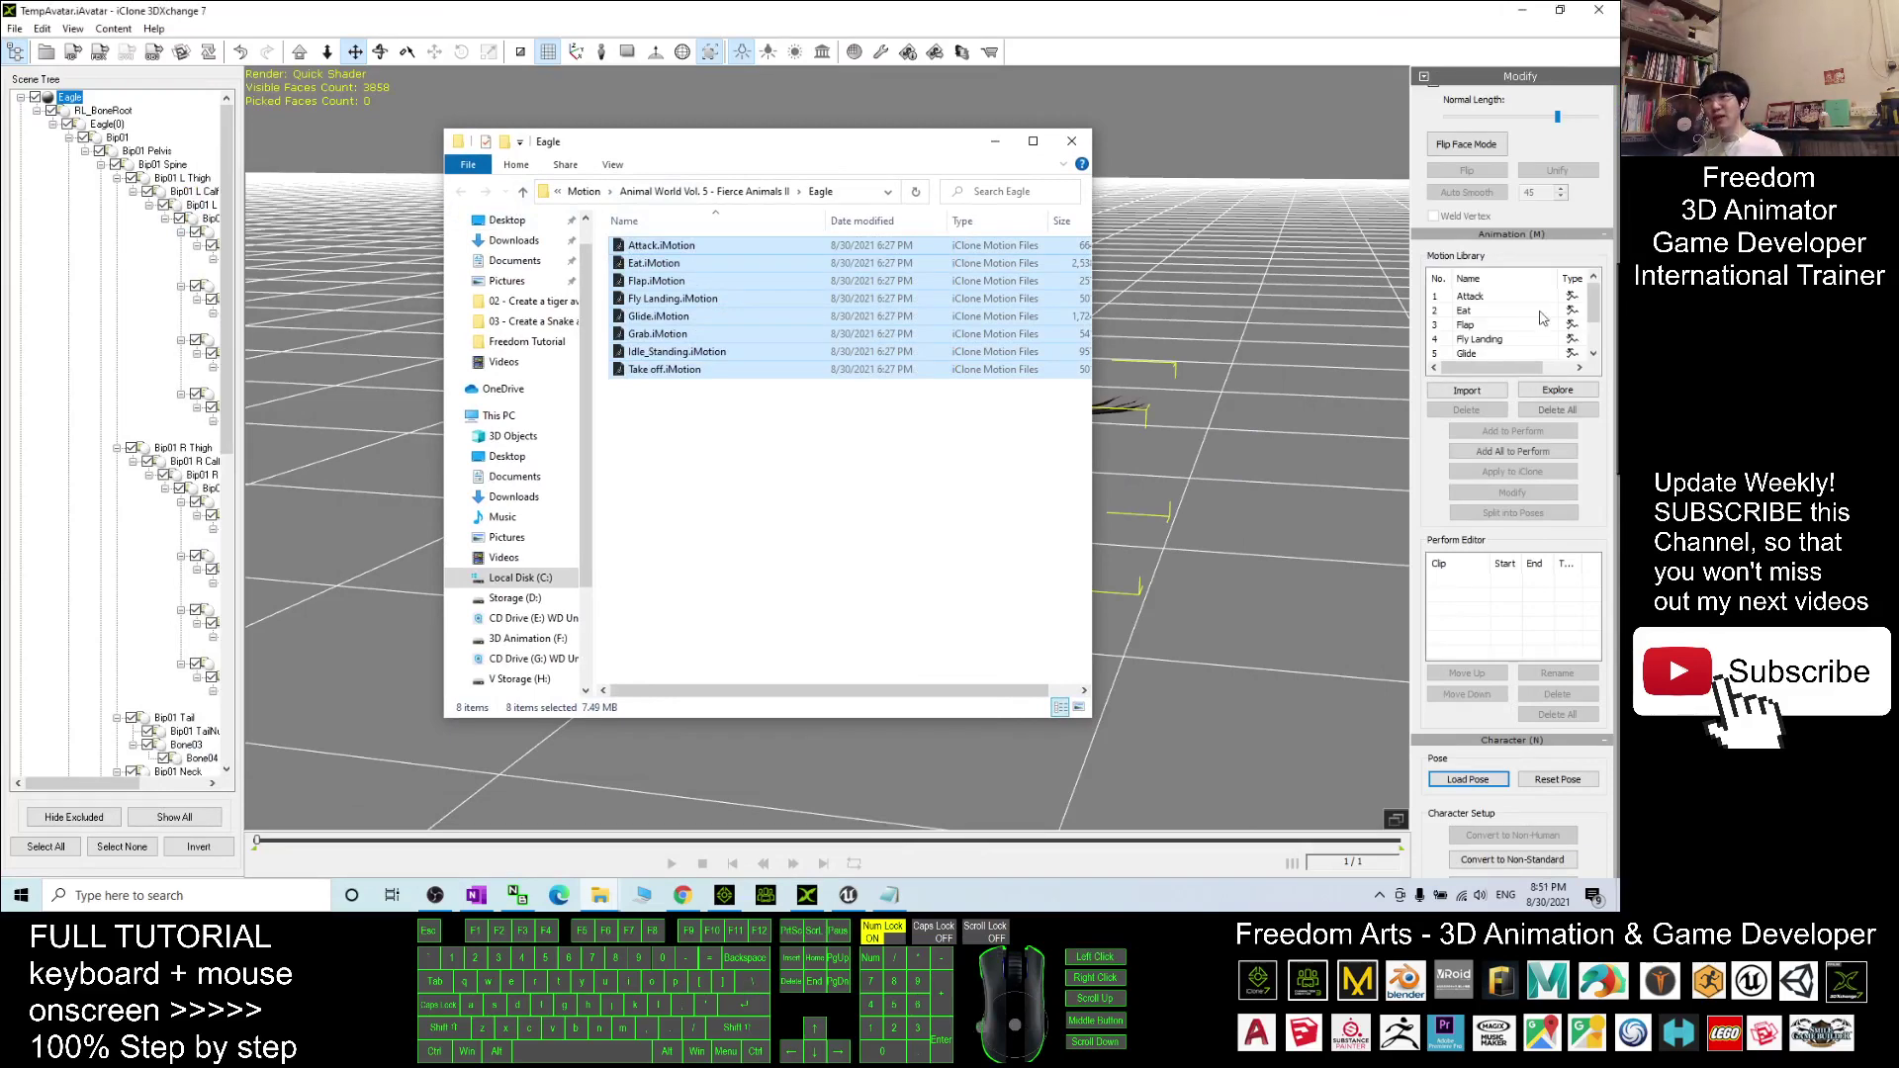
{"action": "left_click", "coordinate": [1053, 9]}
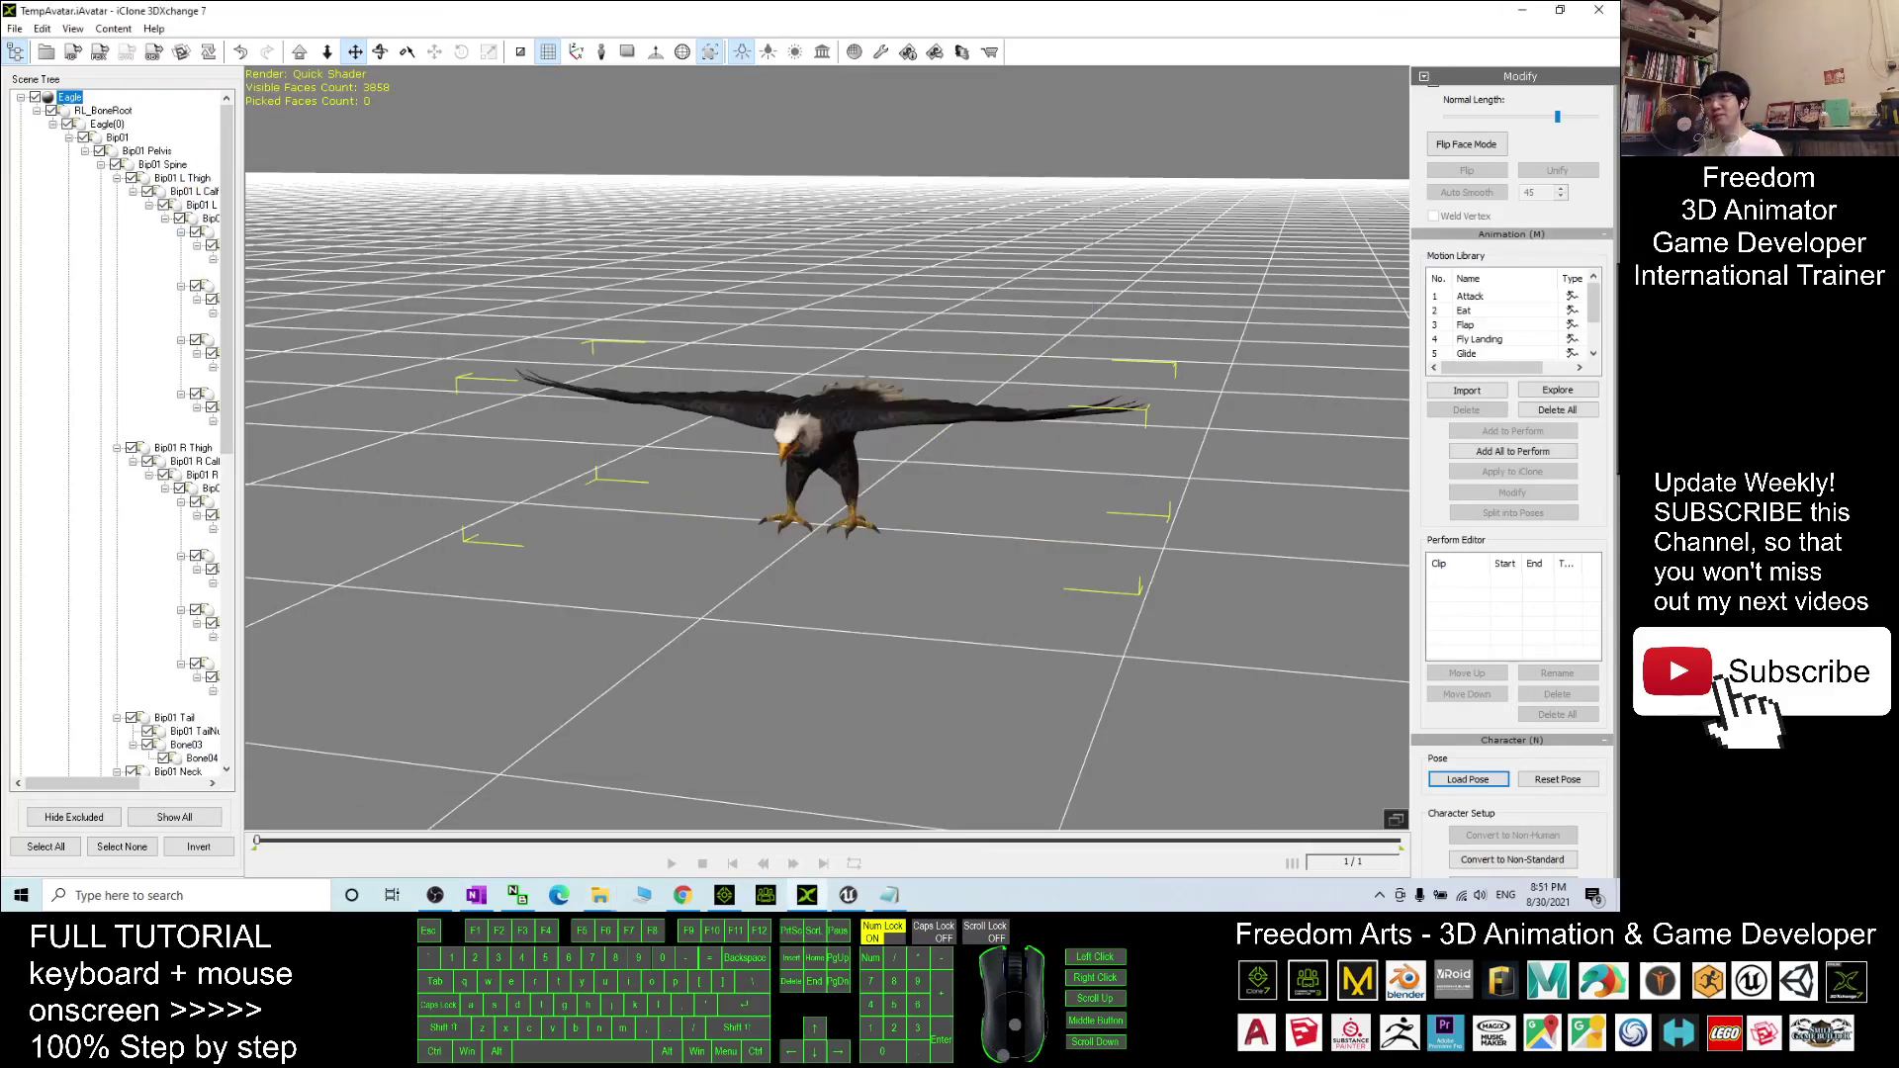
{"action": "mouse_move", "coordinate": [1617, 348]}
{"action": "left_mouse_down"}
{"action": "mouse_move", "coordinate": [1617, 426]}
{"action": "mouse_move", "coordinate": [1616, 341]}
{"action": "left_mouse_up"}
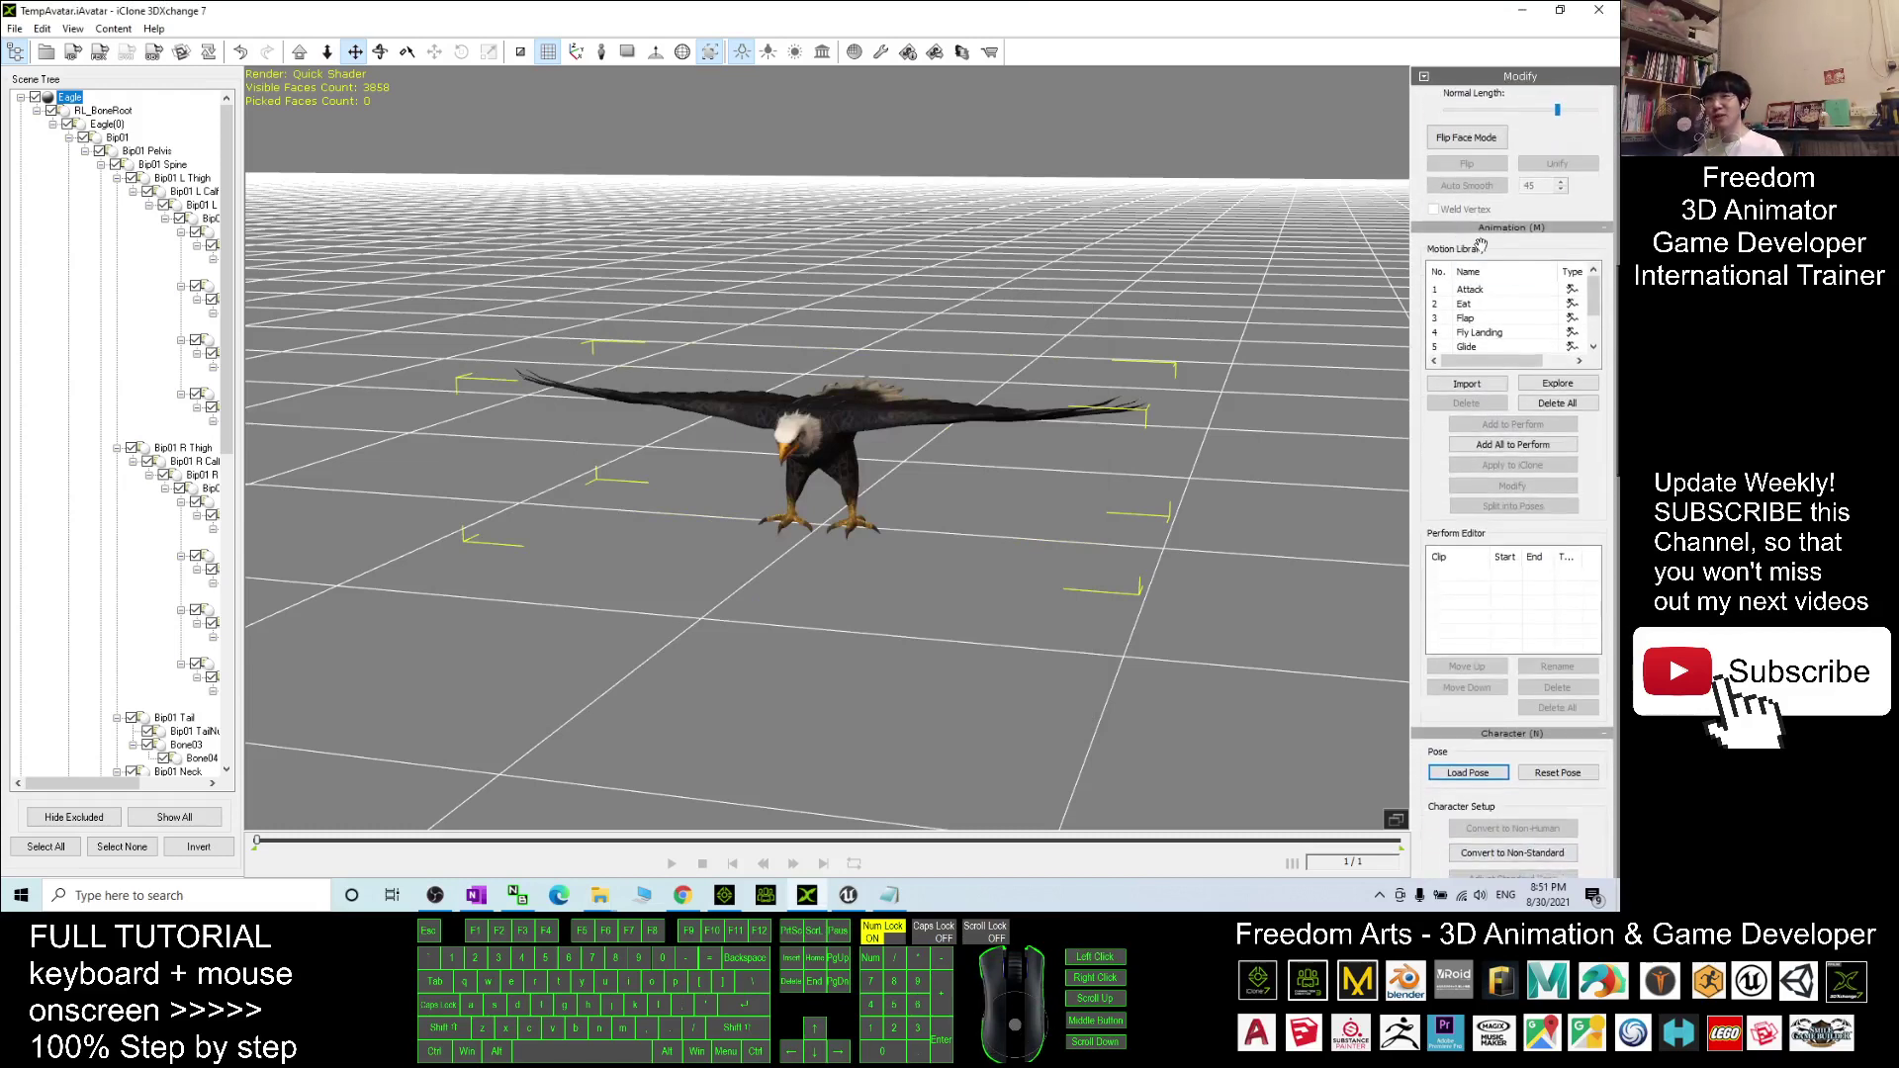
{"action": "left_click", "coordinate": [1504, 451]}
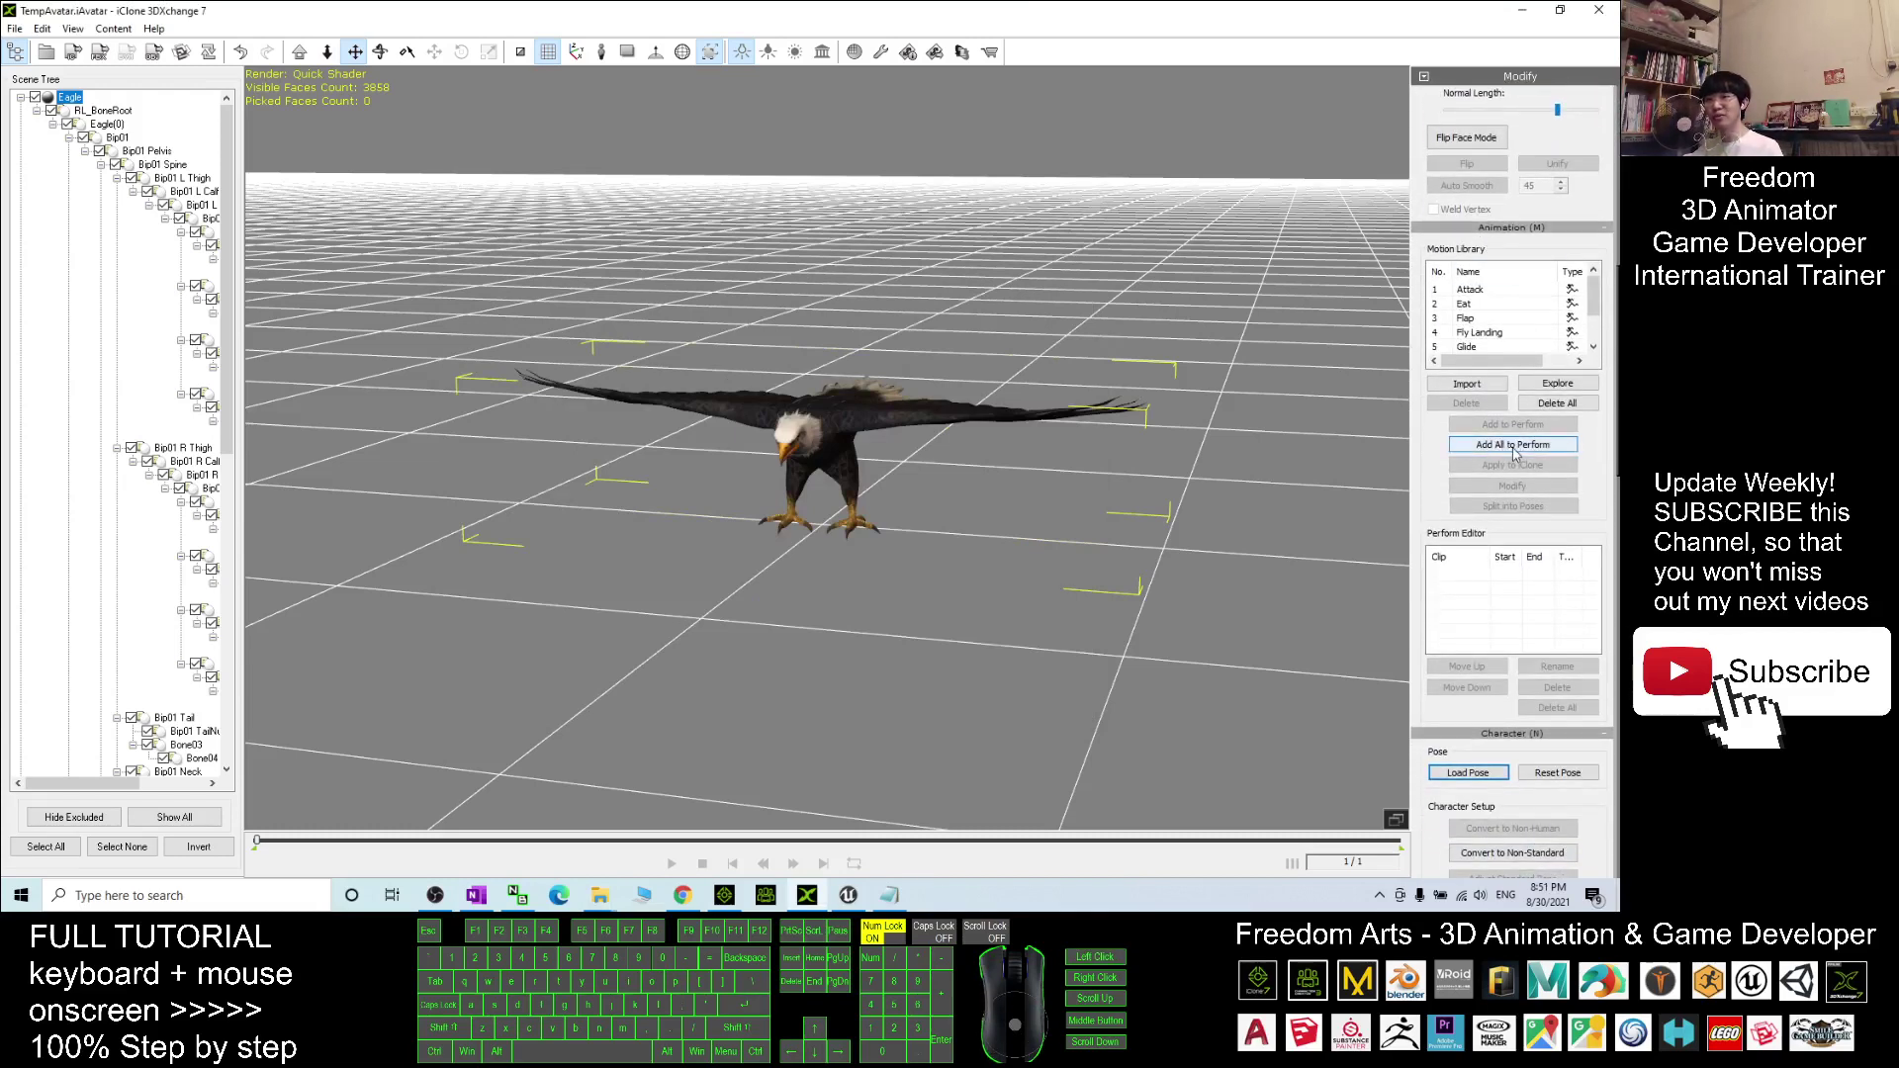
{"action": "left_click", "coordinate": [1514, 447]}
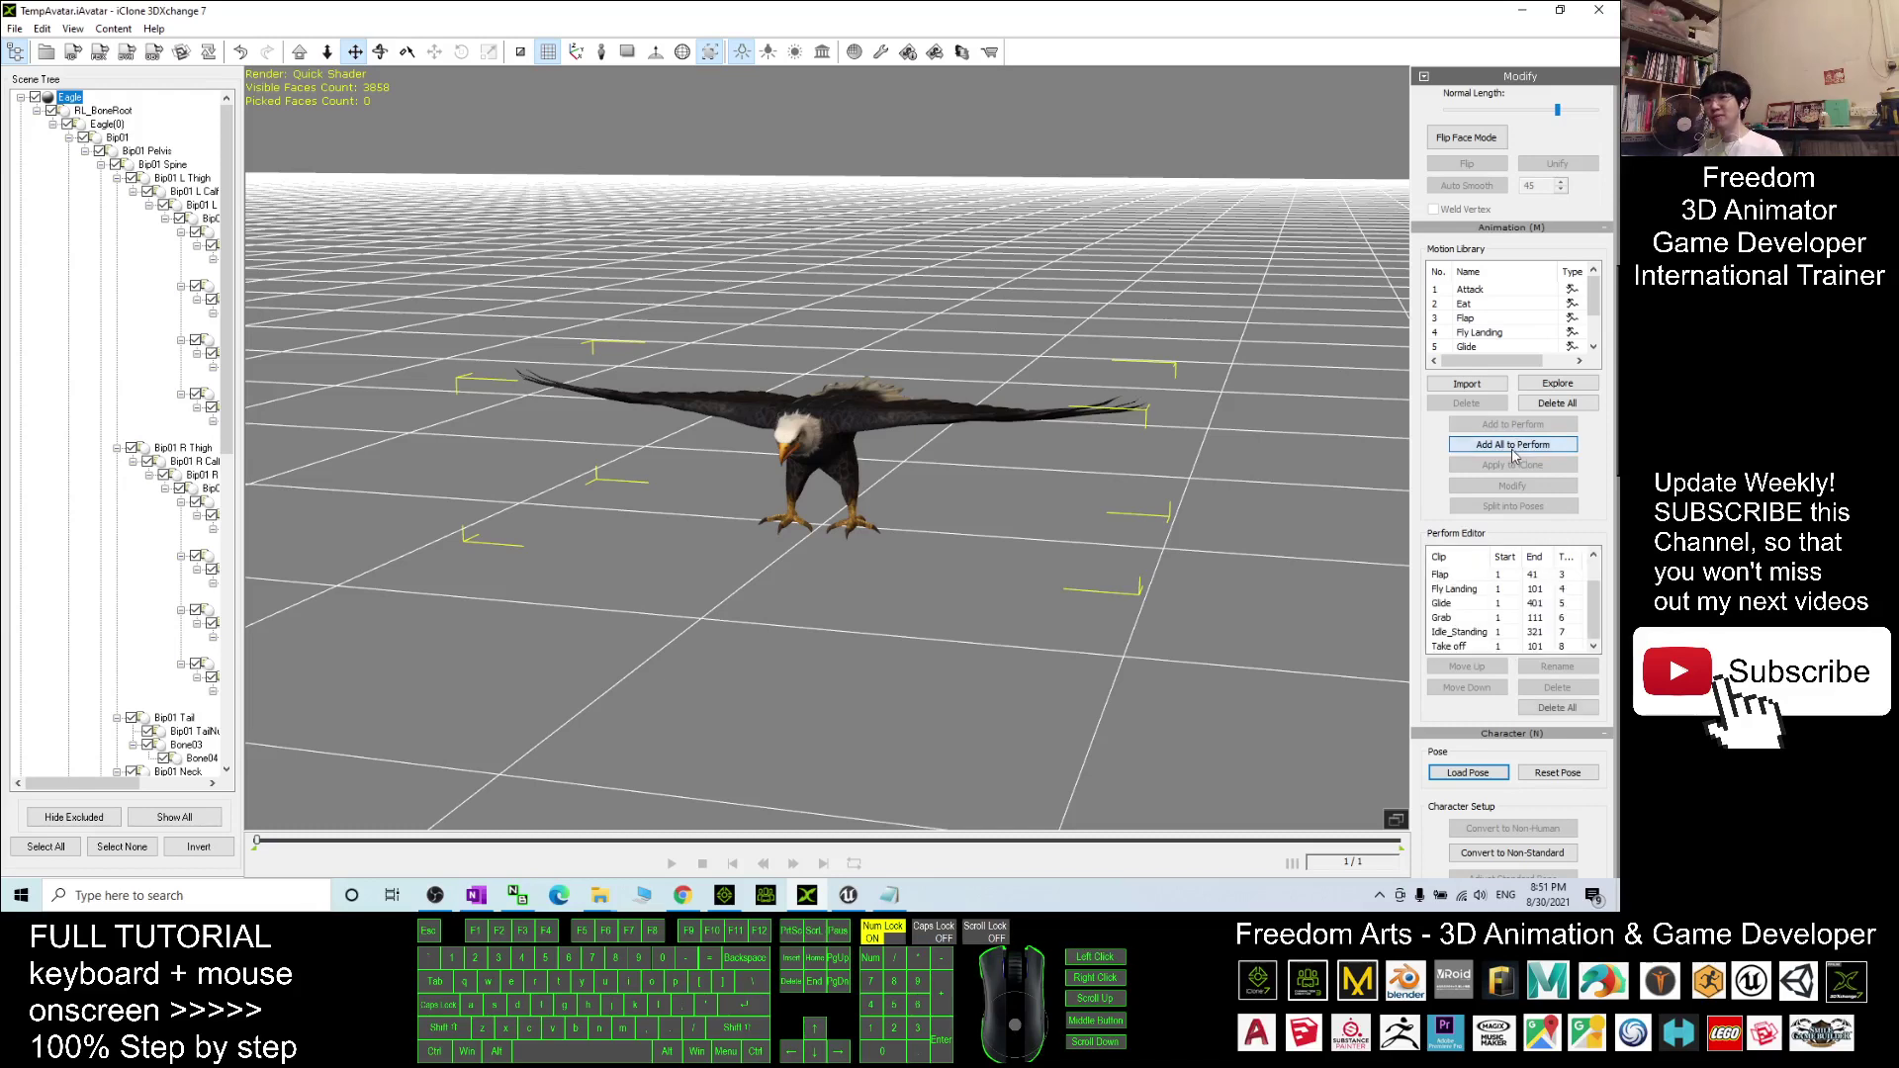
{"action": "double_click", "coordinate": [729, 22]}
{"action": "left_click", "coordinate": [1501, 14]}
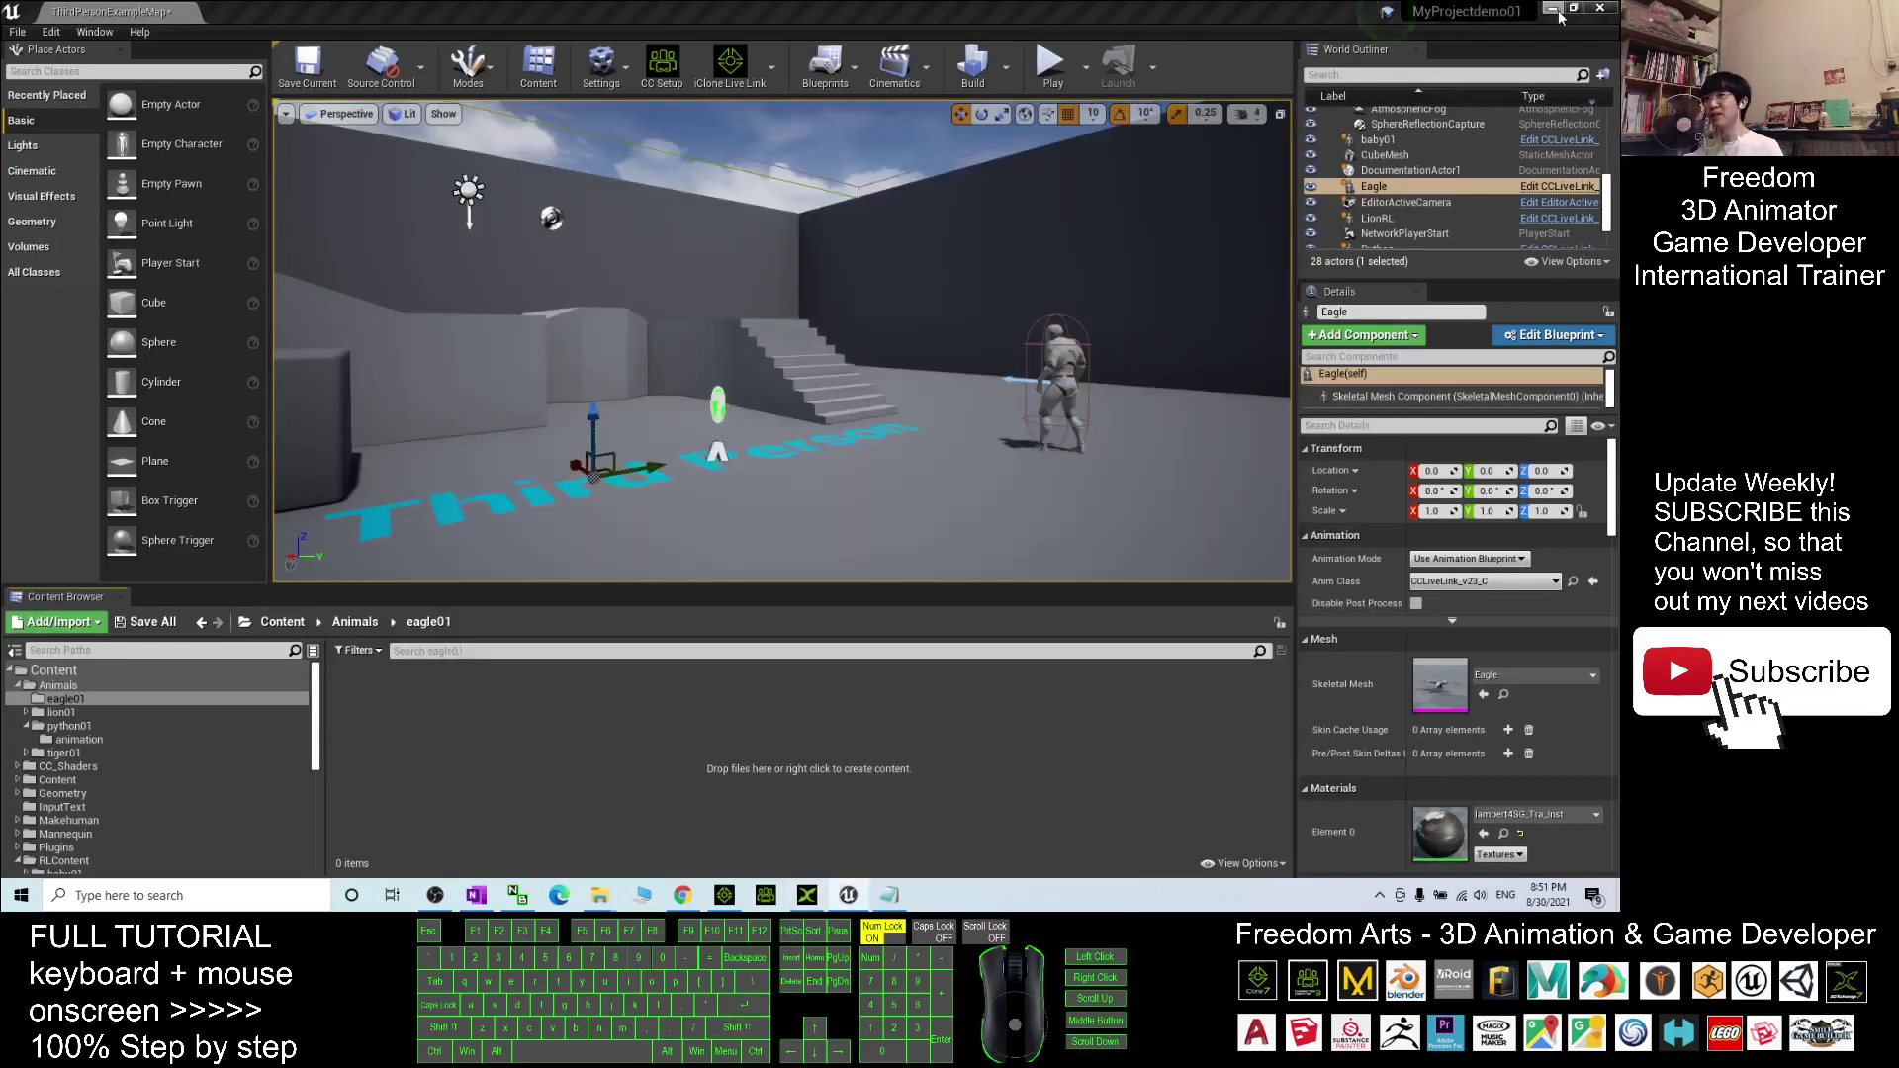
Minimize Unreal Editor, close the Eagle folder window, and move 3DXchange left
{"action": "left_click", "coordinate": [1551, 7]}
{"action": "left_click", "coordinate": [329, 191]}
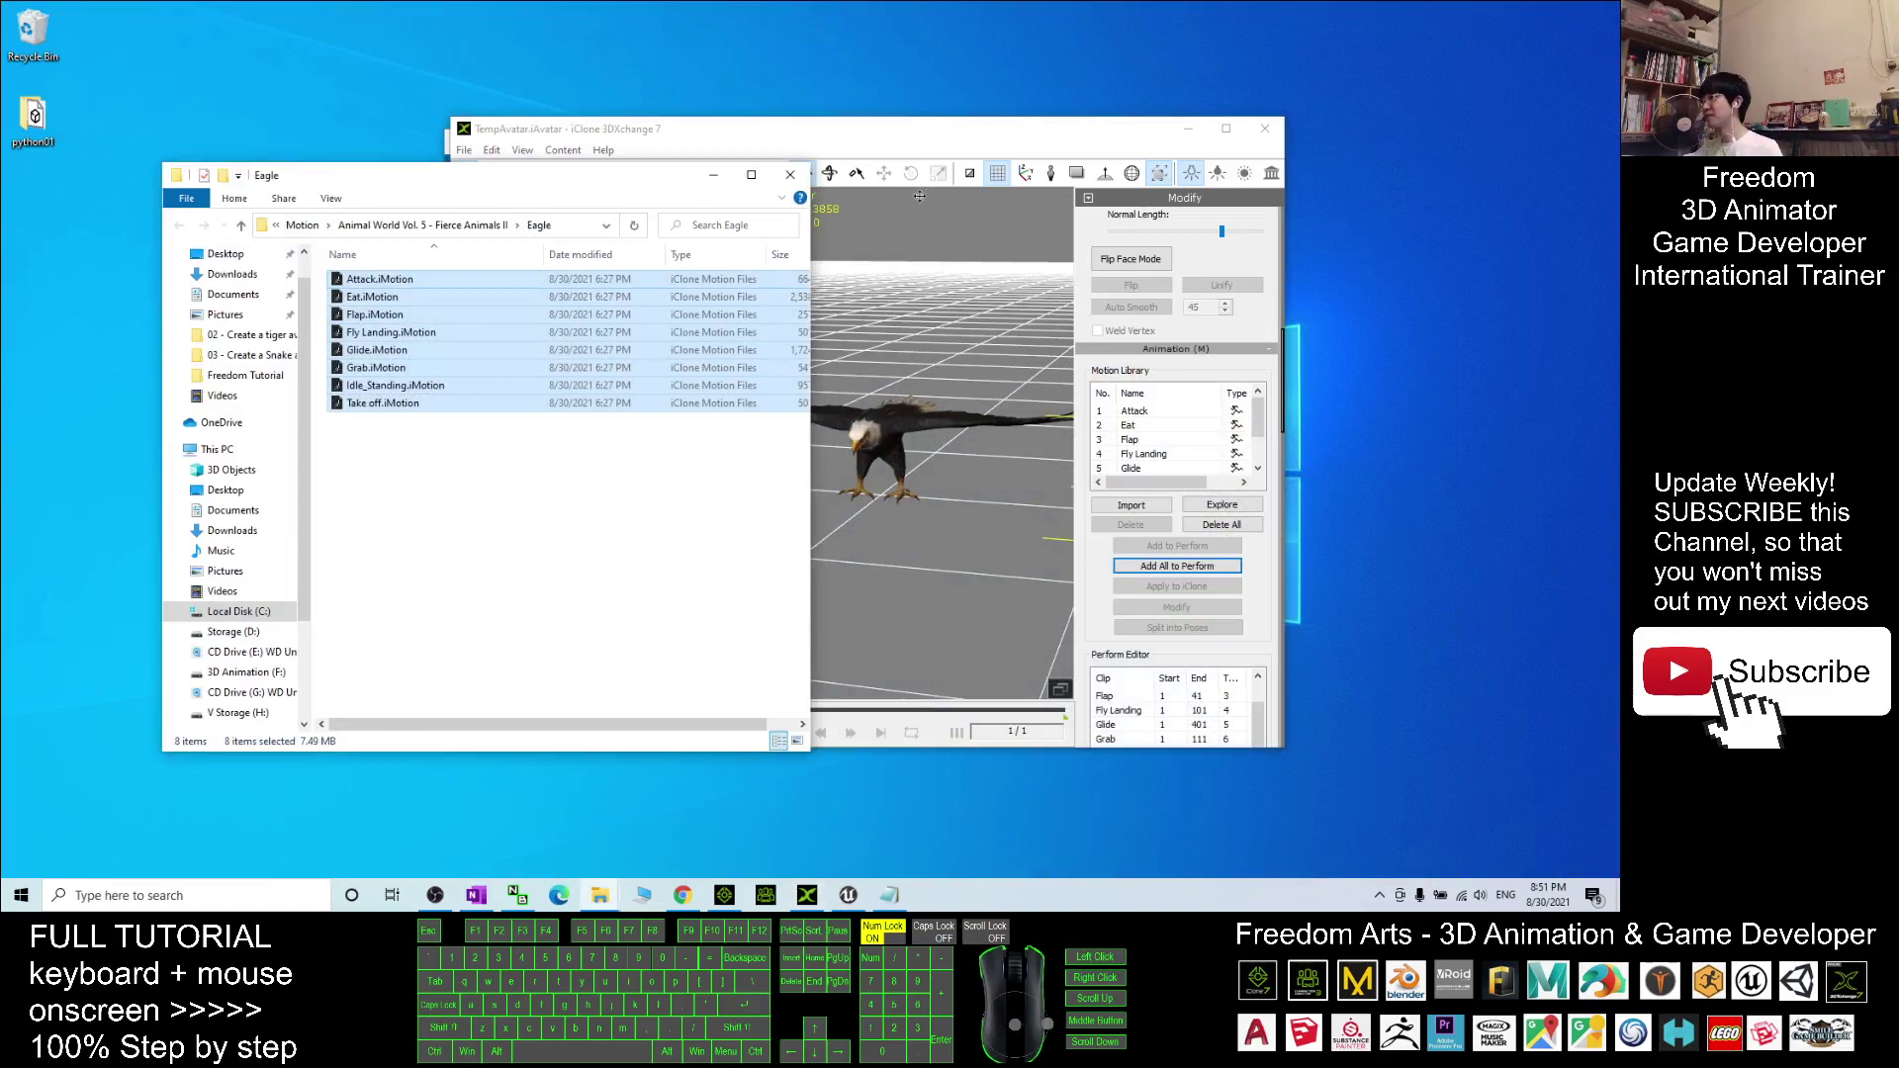
{"action": "left_click", "coordinate": [790, 174]}
{"action": "left_click_drag", "start_coordinate": [762, 131], "coordinate": [670, 145]}
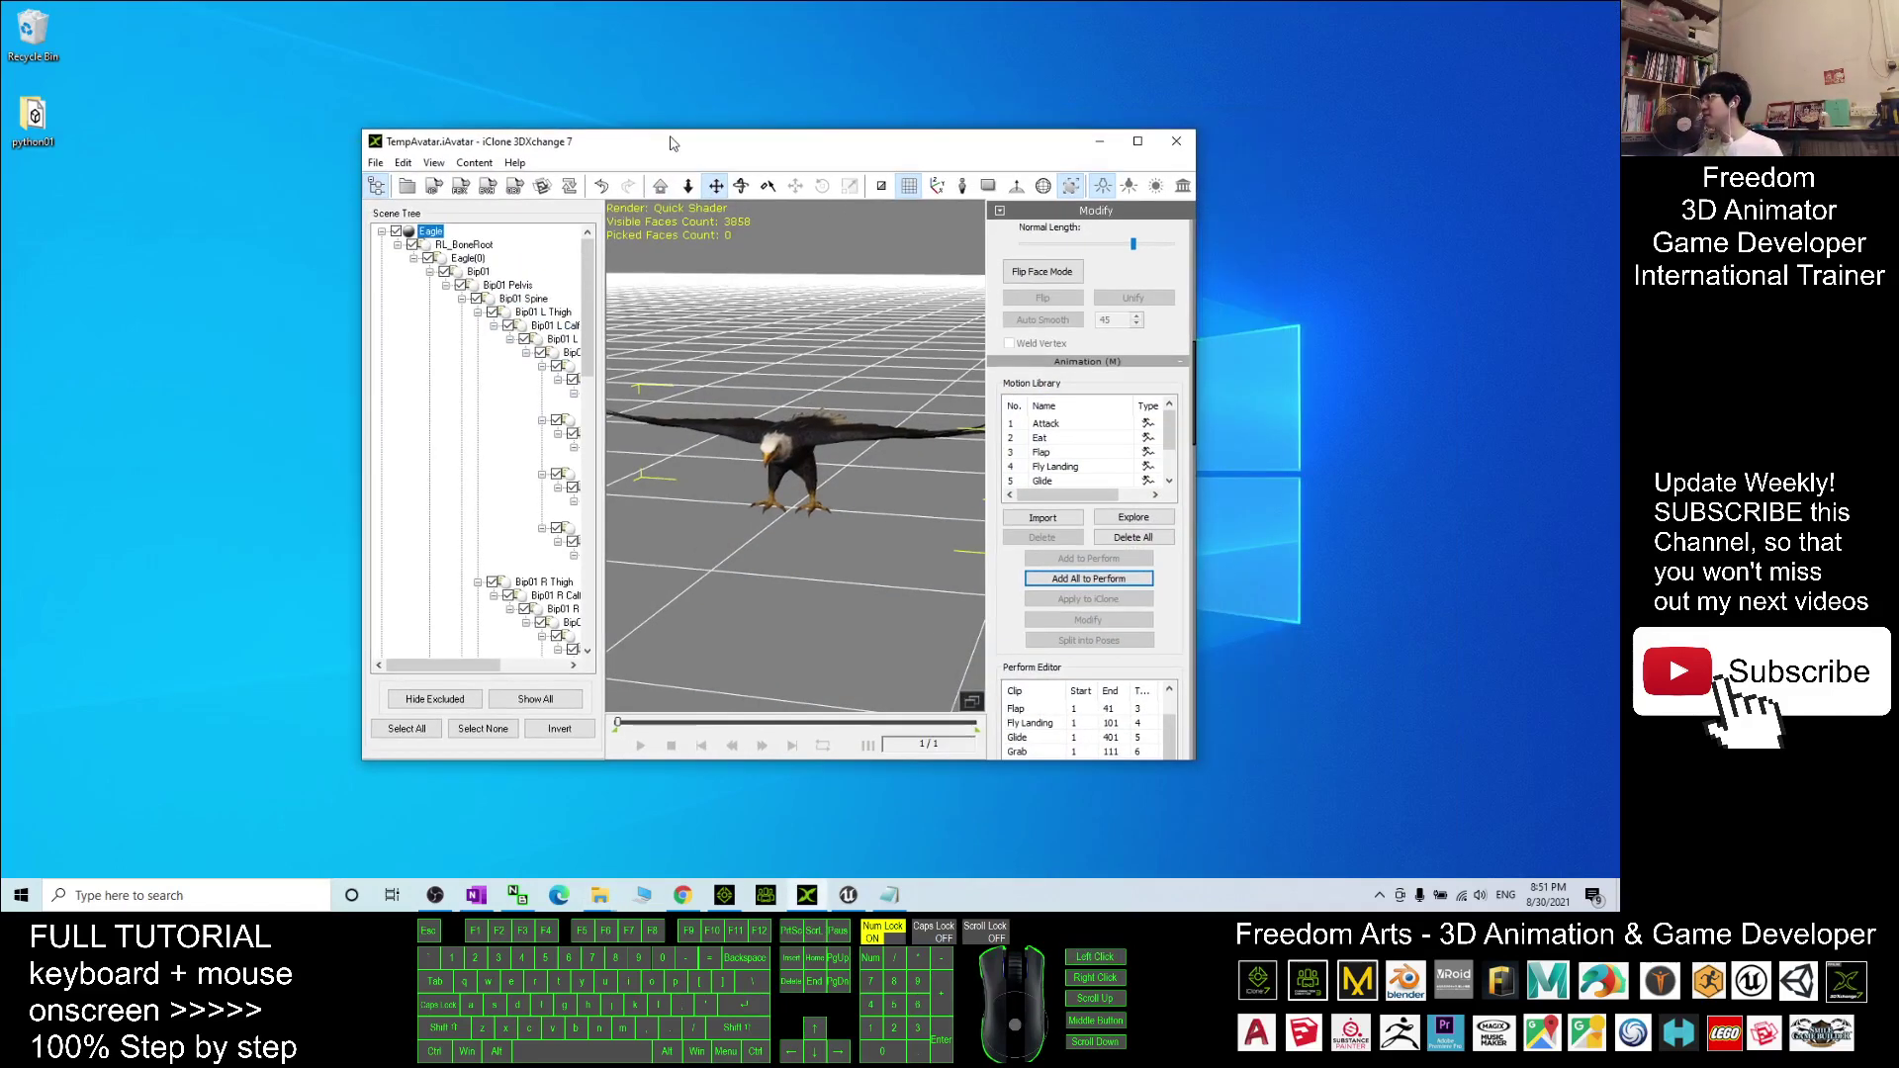
Create a desktop folder named eagle01, open it, and place it beside 3DXchange
{"action": "right_click", "coordinate": [49, 299]}
{"action": "mouse_move", "coordinate": [111, 483]}
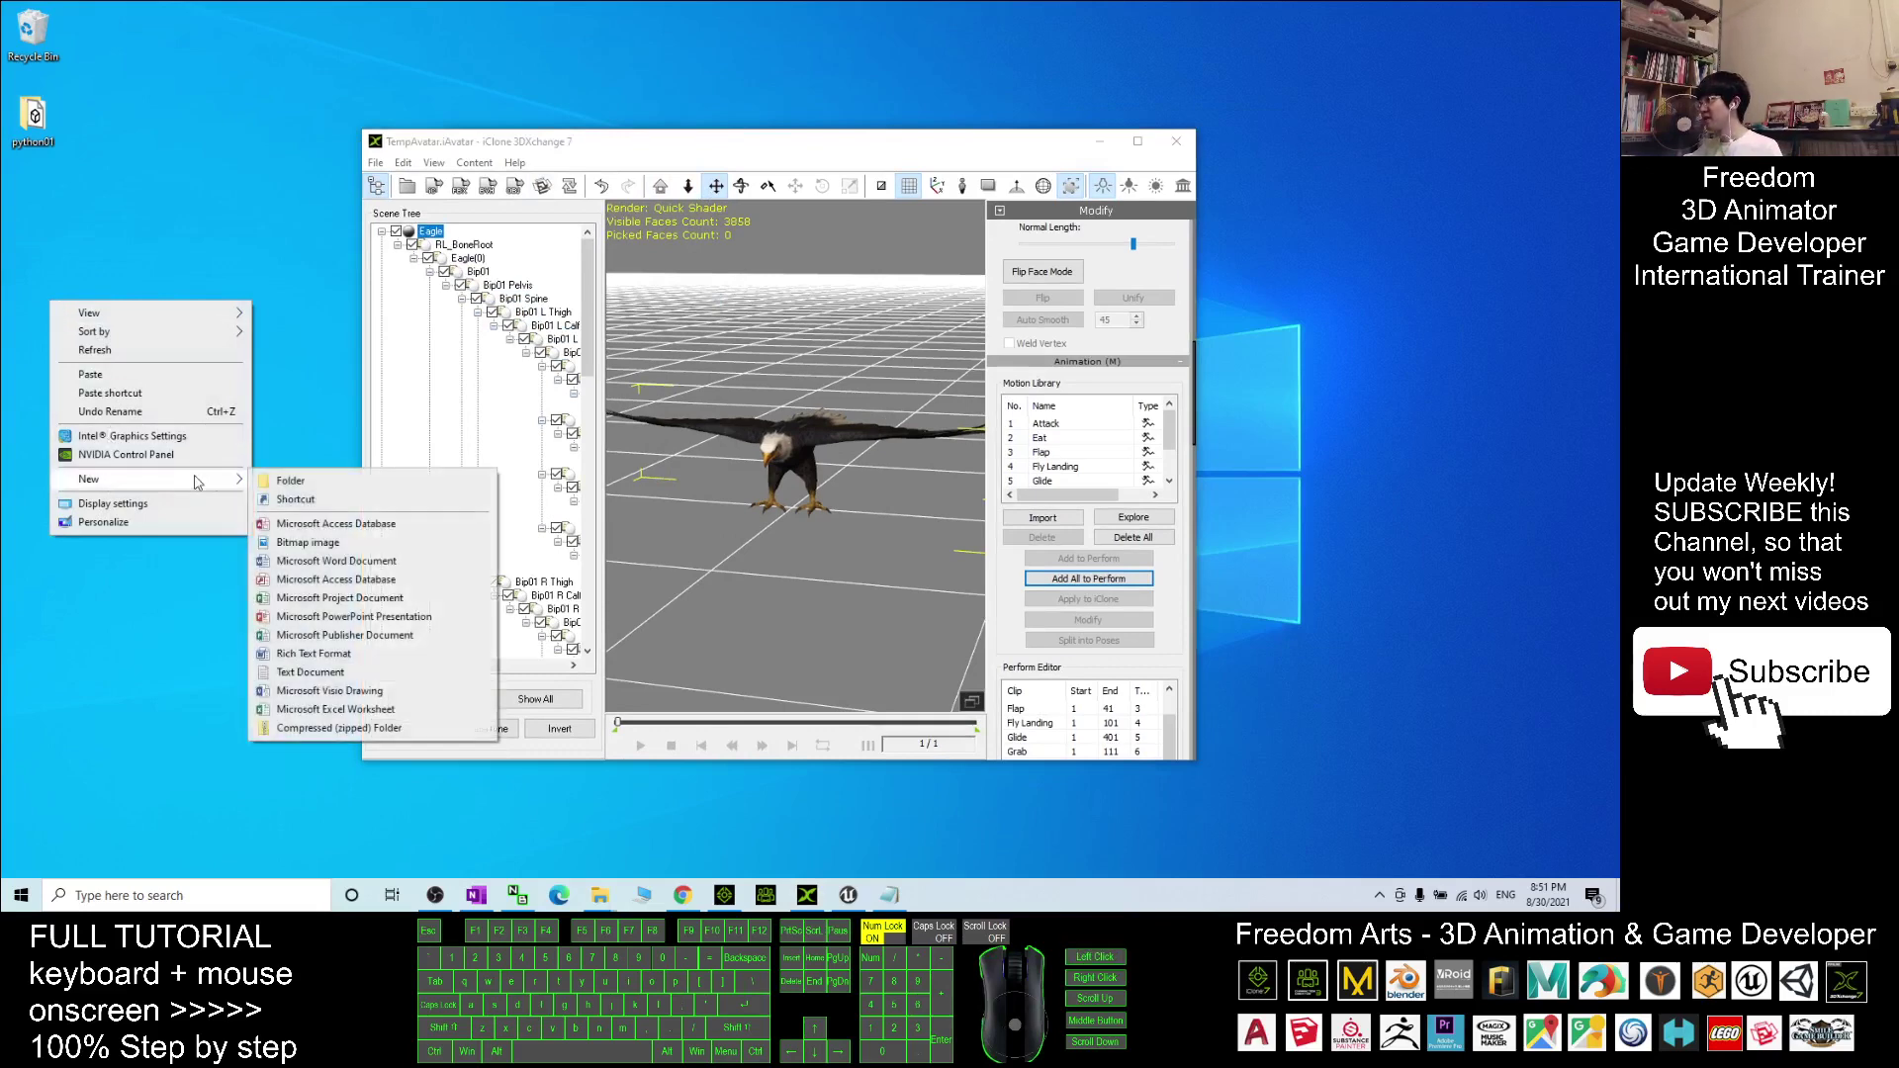
{"action": "left_click", "coordinate": [289, 481]}
{"action": "type", "text": "eagle01"}
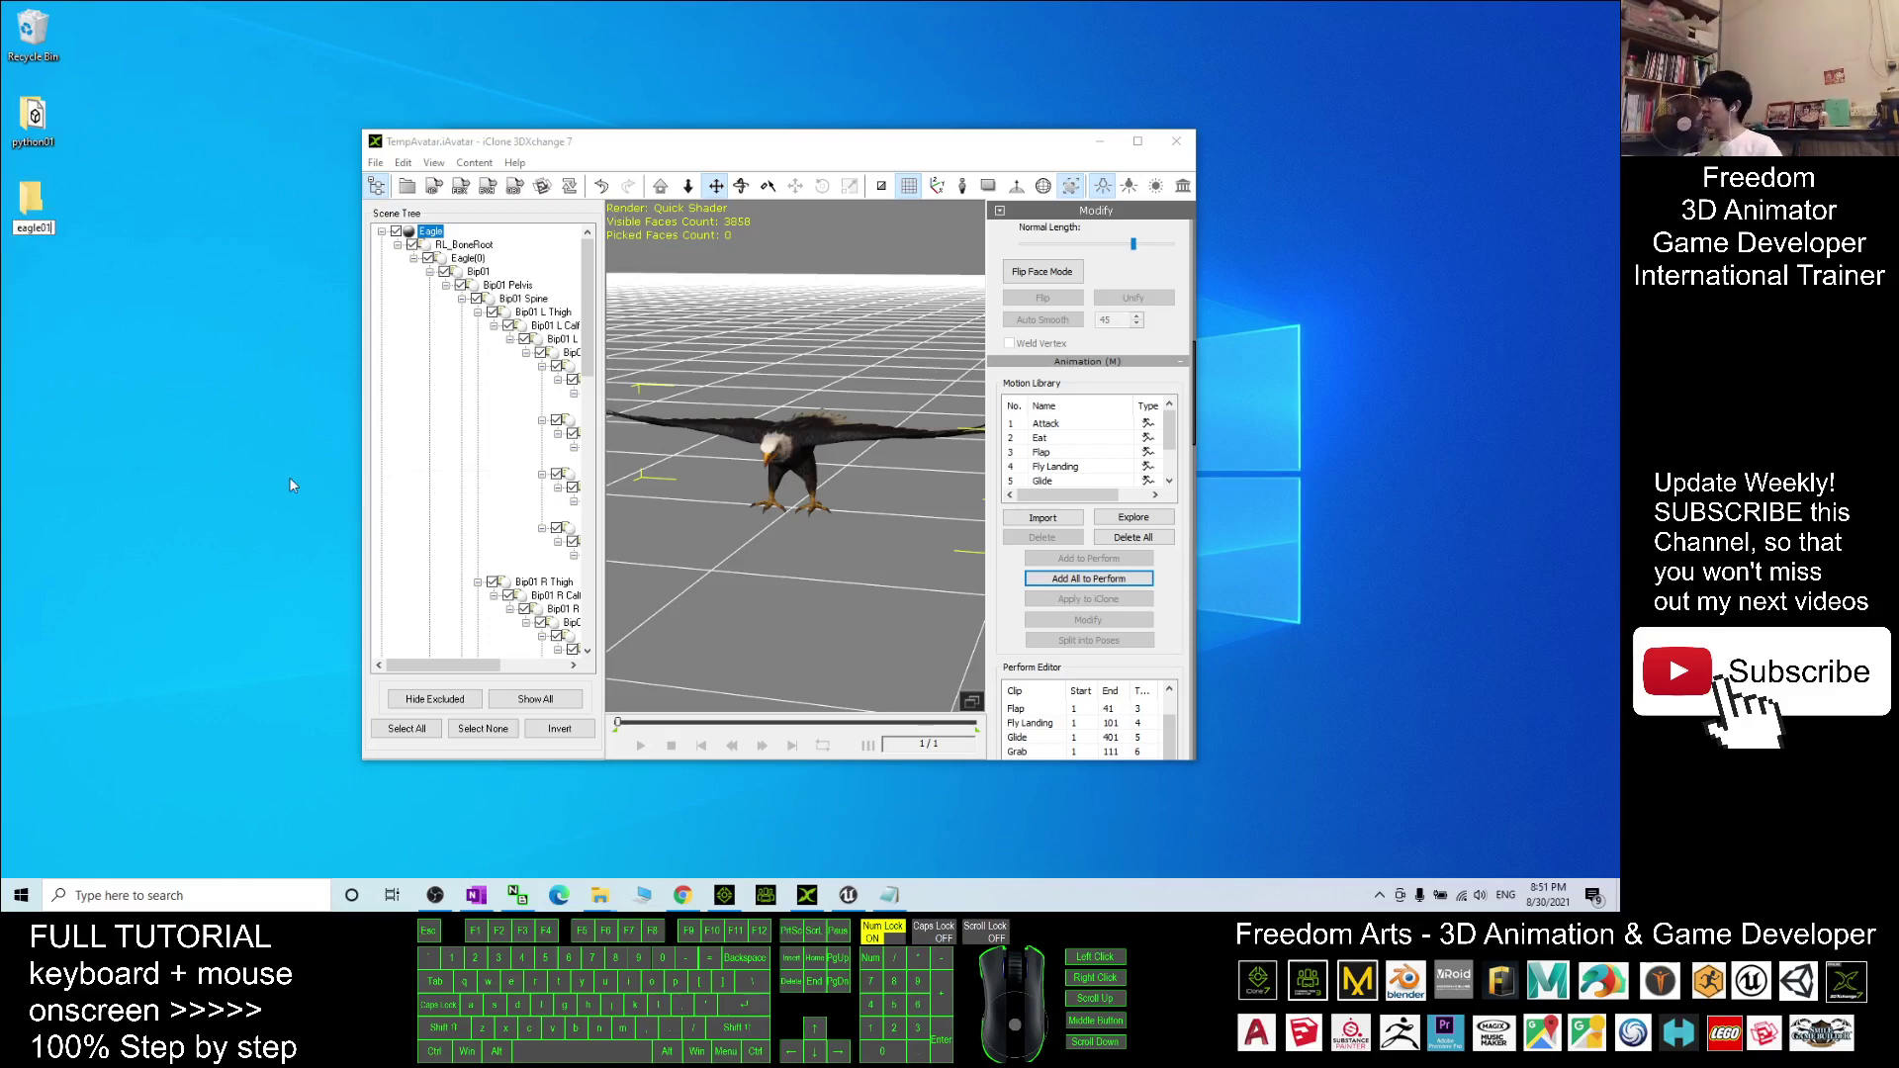
{"action": "key", "text": "Return"}
{"action": "double_click", "coordinate": [31, 198]}
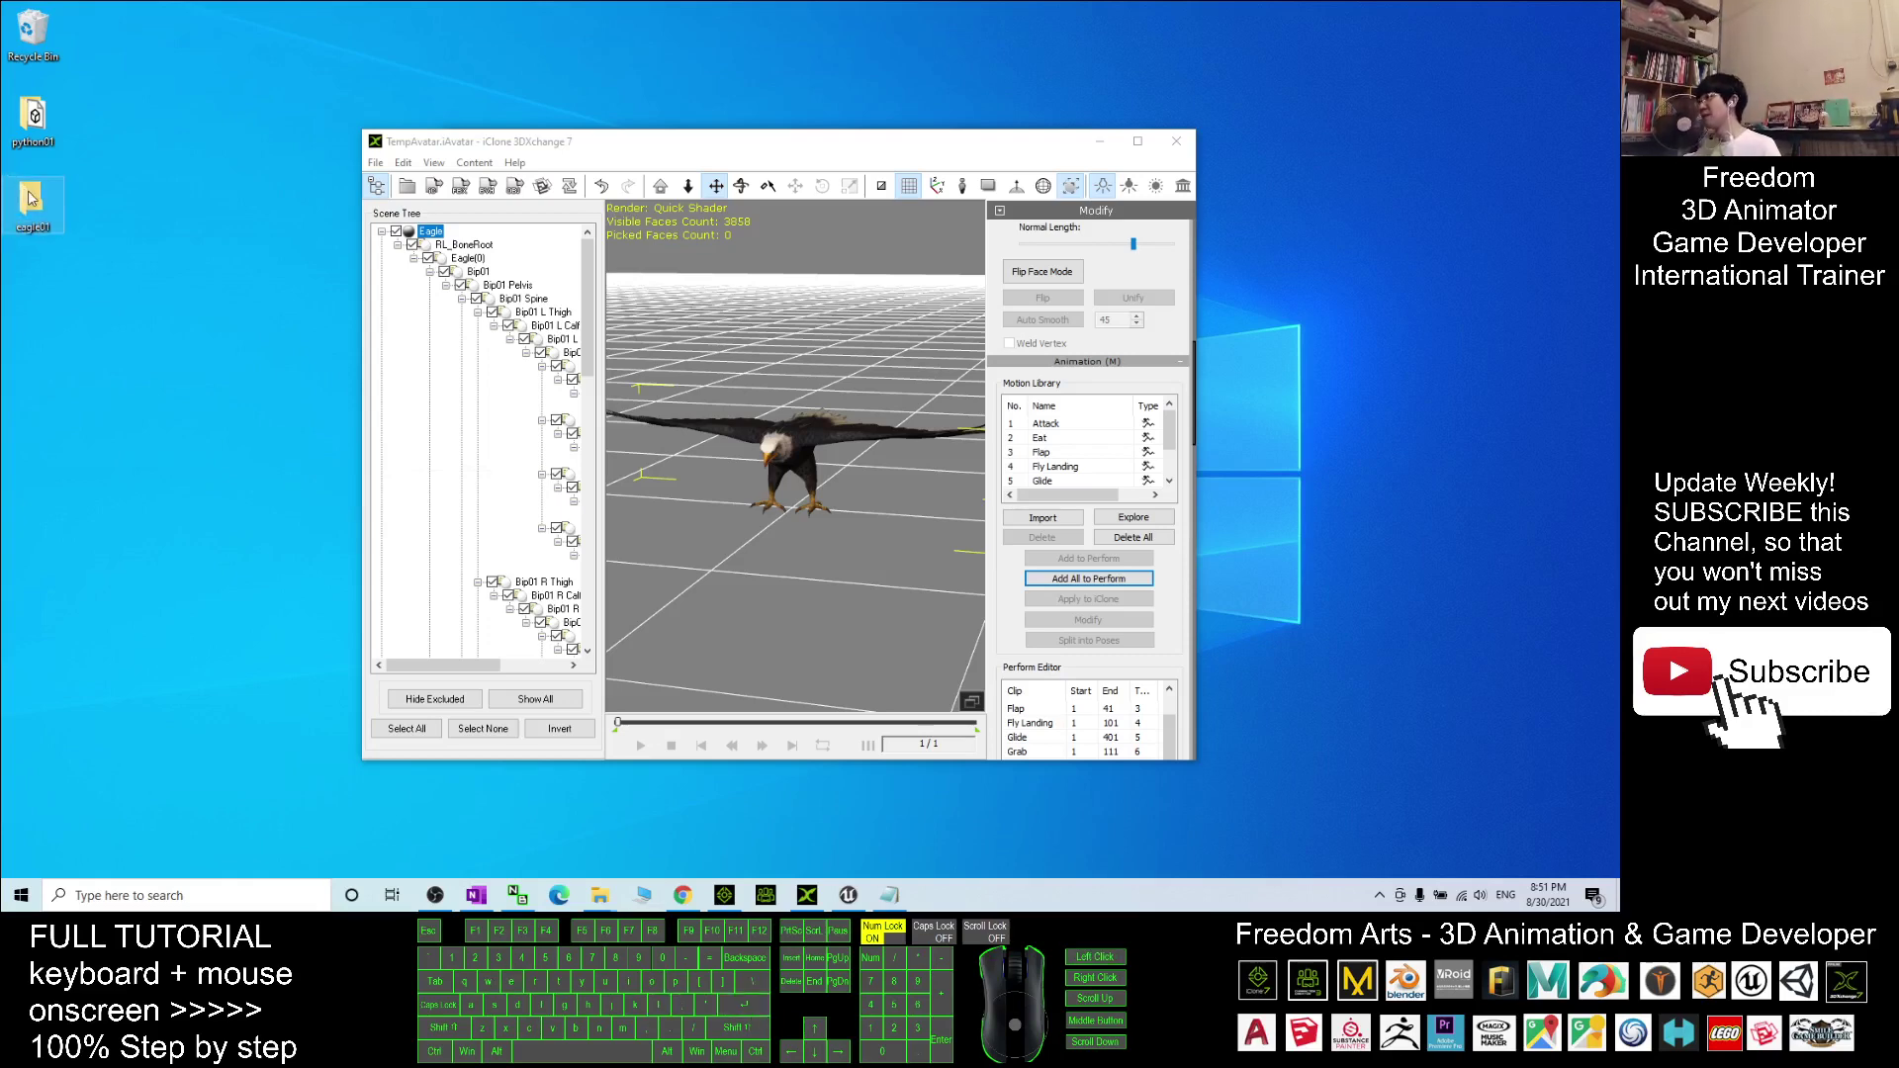
{"action": "left_click_drag", "start_coordinate": [1345, 143], "coordinate": [563, 195]}
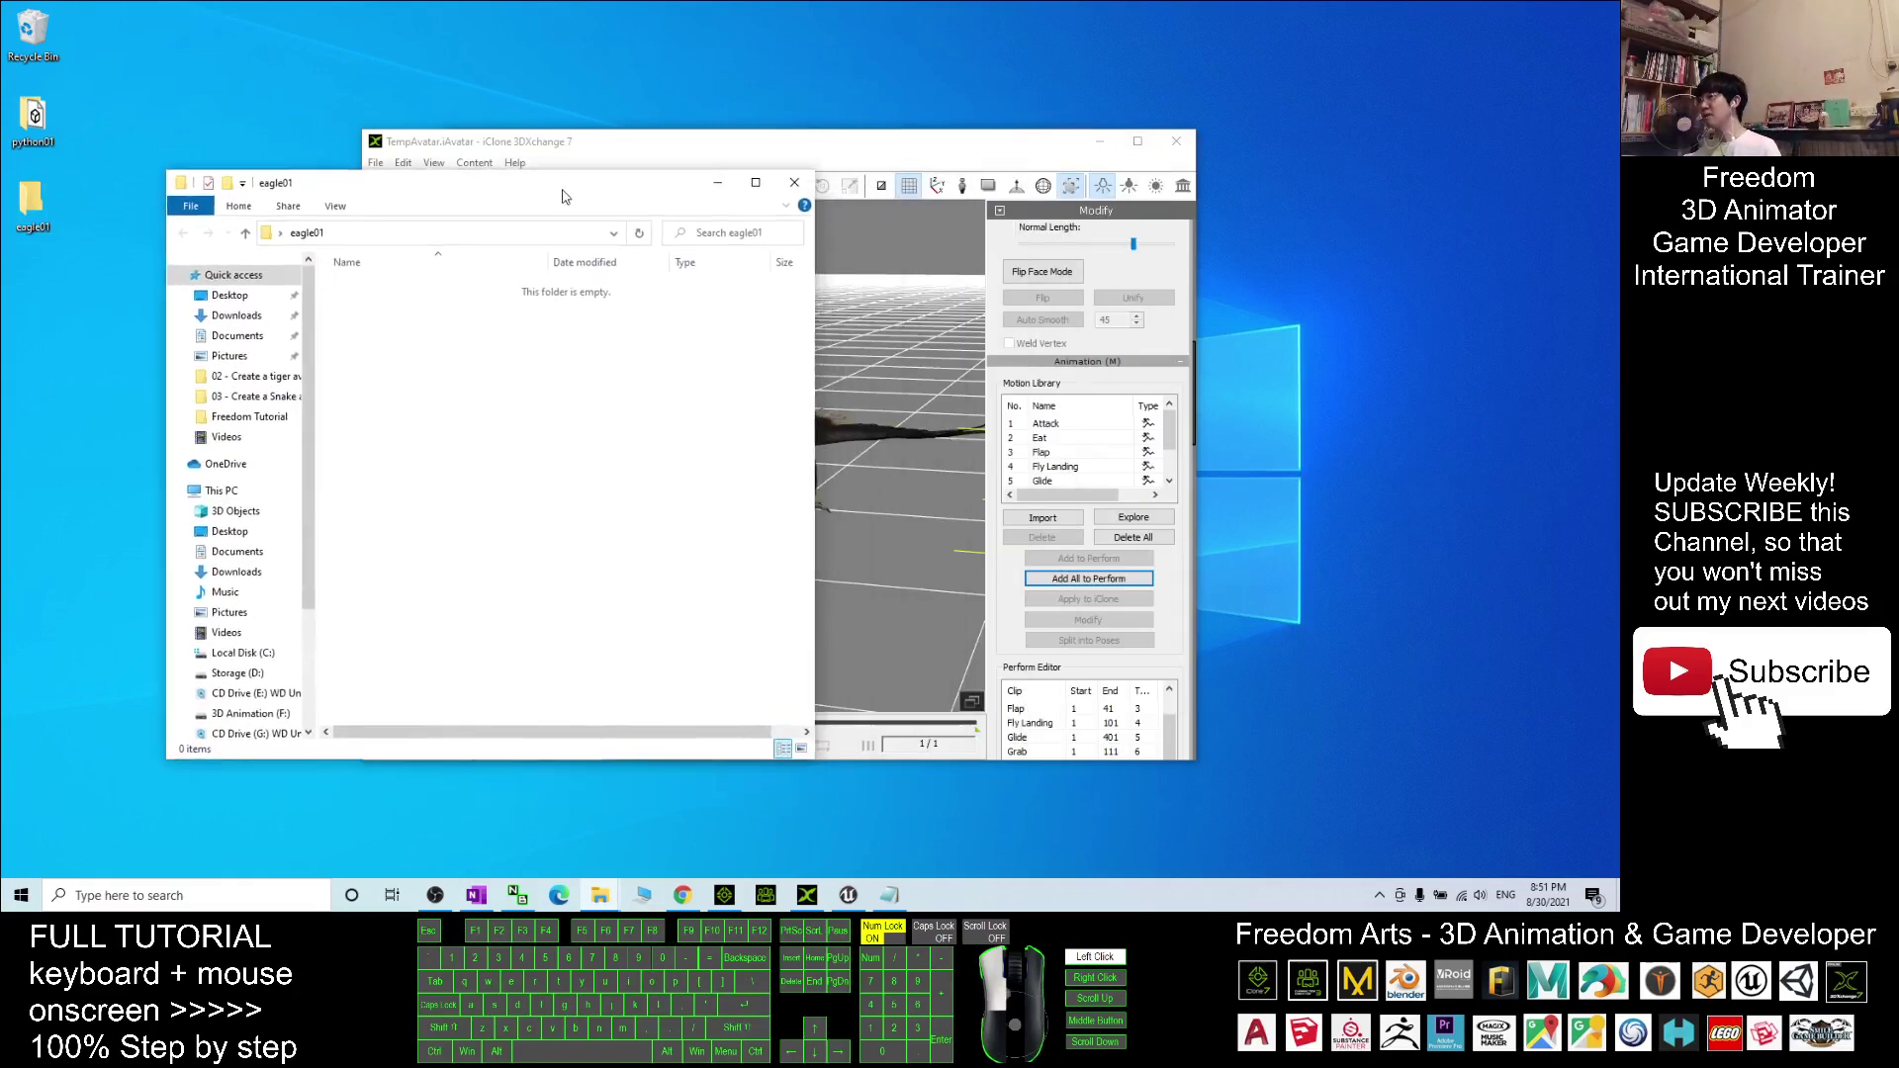
{"action": "left_click_drag", "start_coordinate": [851, 146], "coordinate": [1113, 136]}
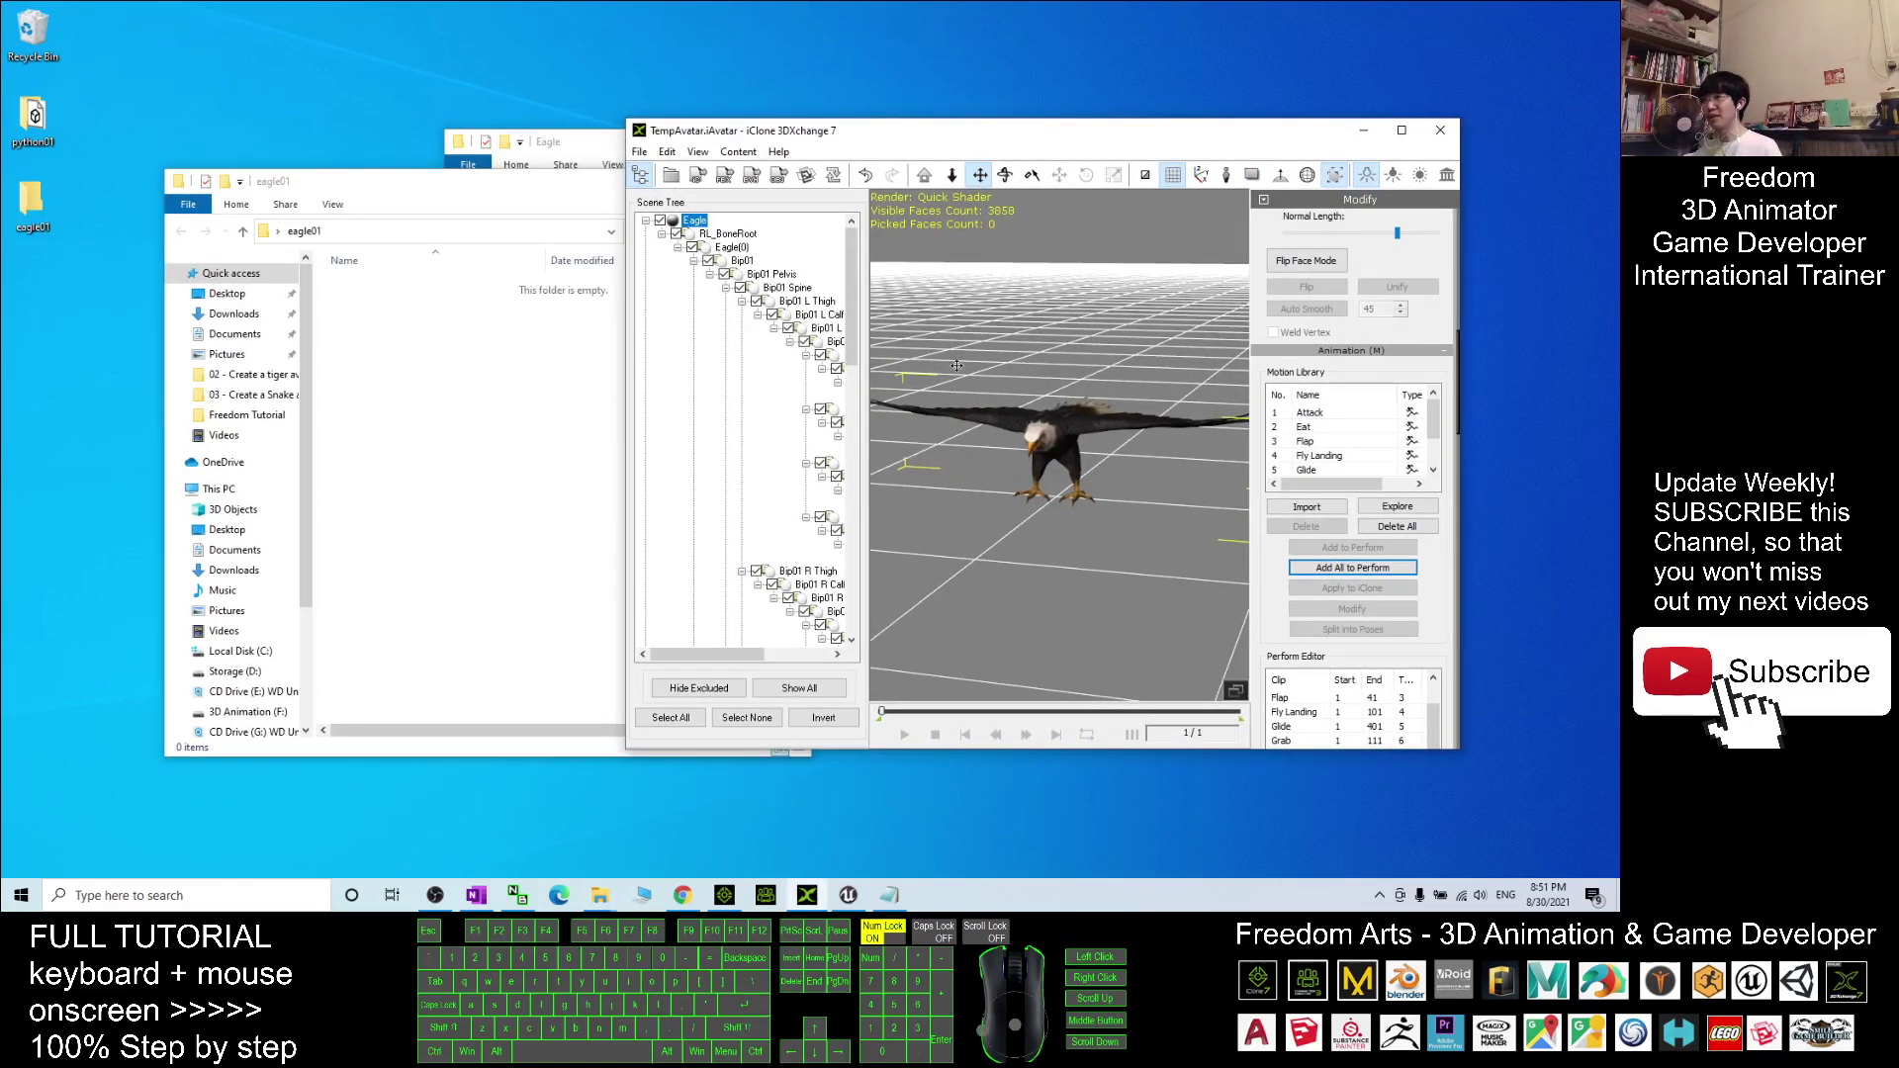
Set up FBX export with the GameEngine_Unreal preset, animation excluded, file name eagle01
{"action": "left_click", "coordinate": [728, 179]}
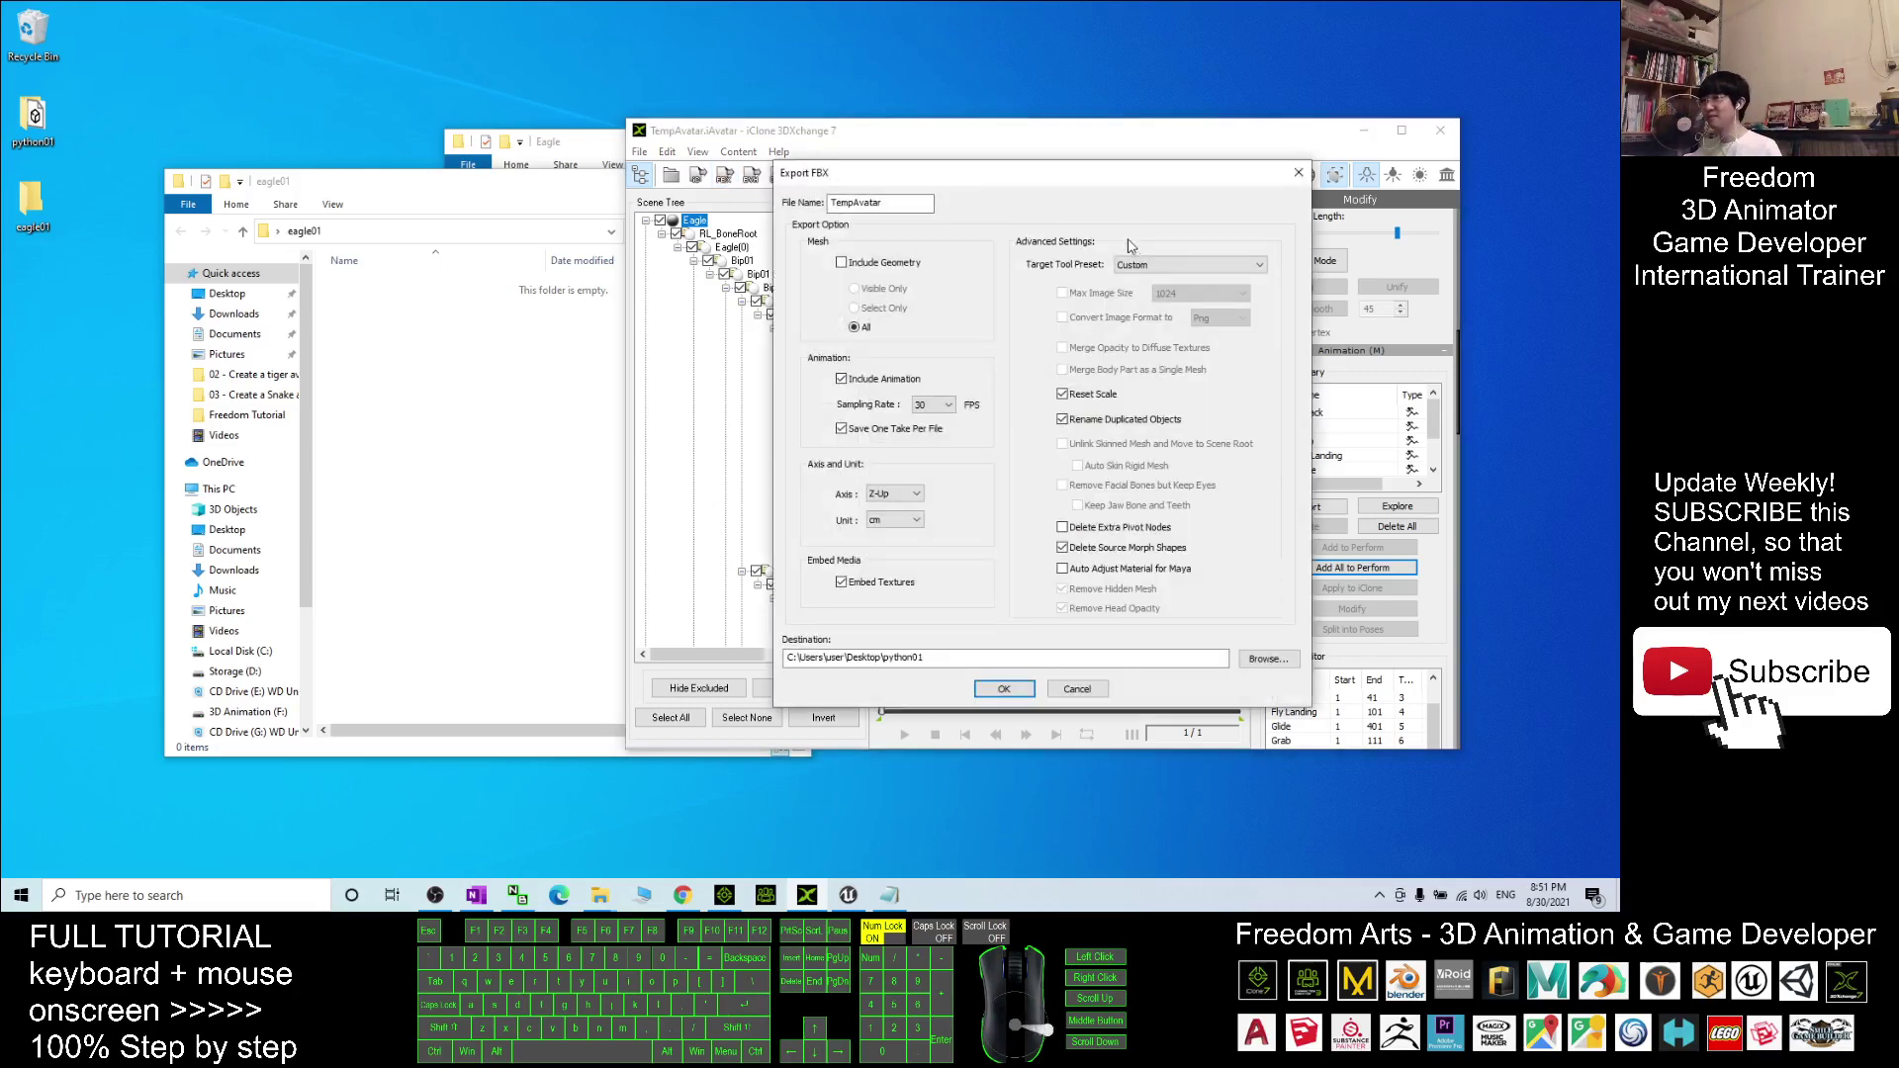
{"action": "left_click", "coordinate": [1148, 266]}
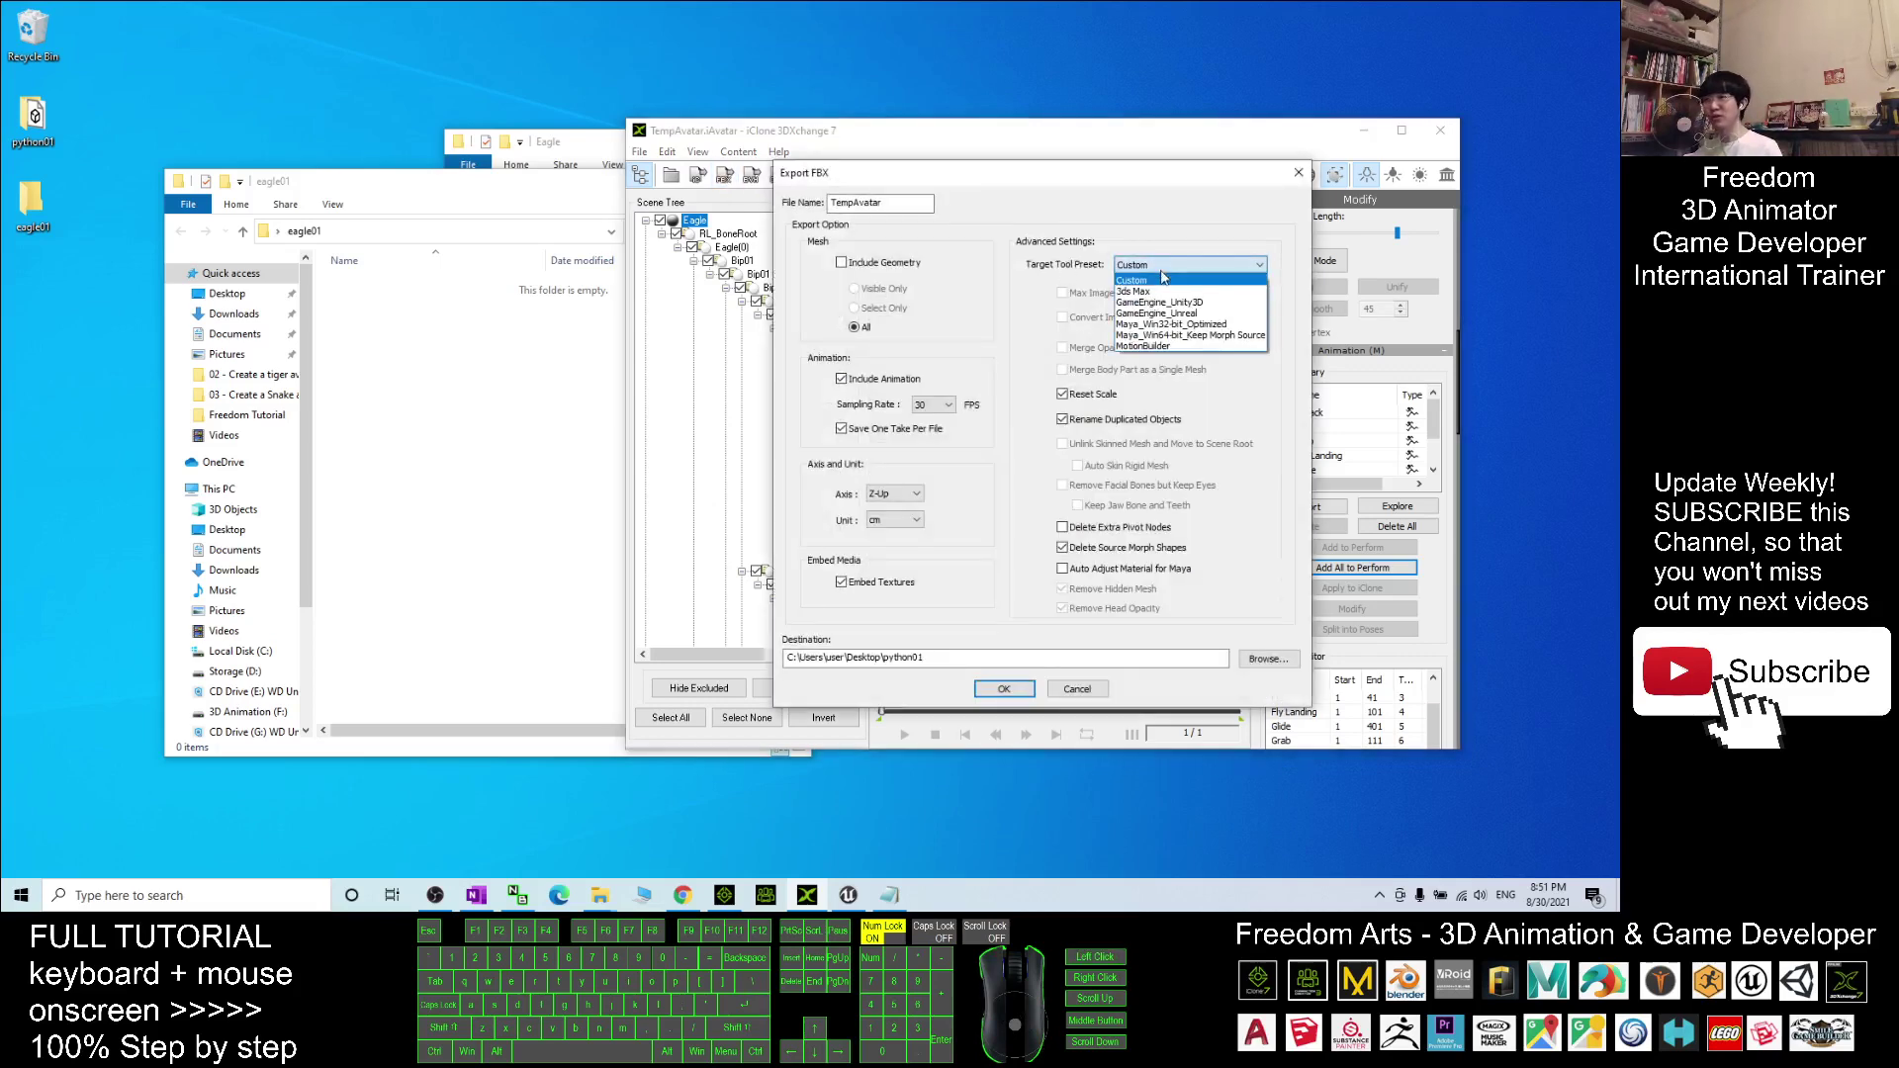
{"action": "left_click", "coordinate": [1163, 314]}
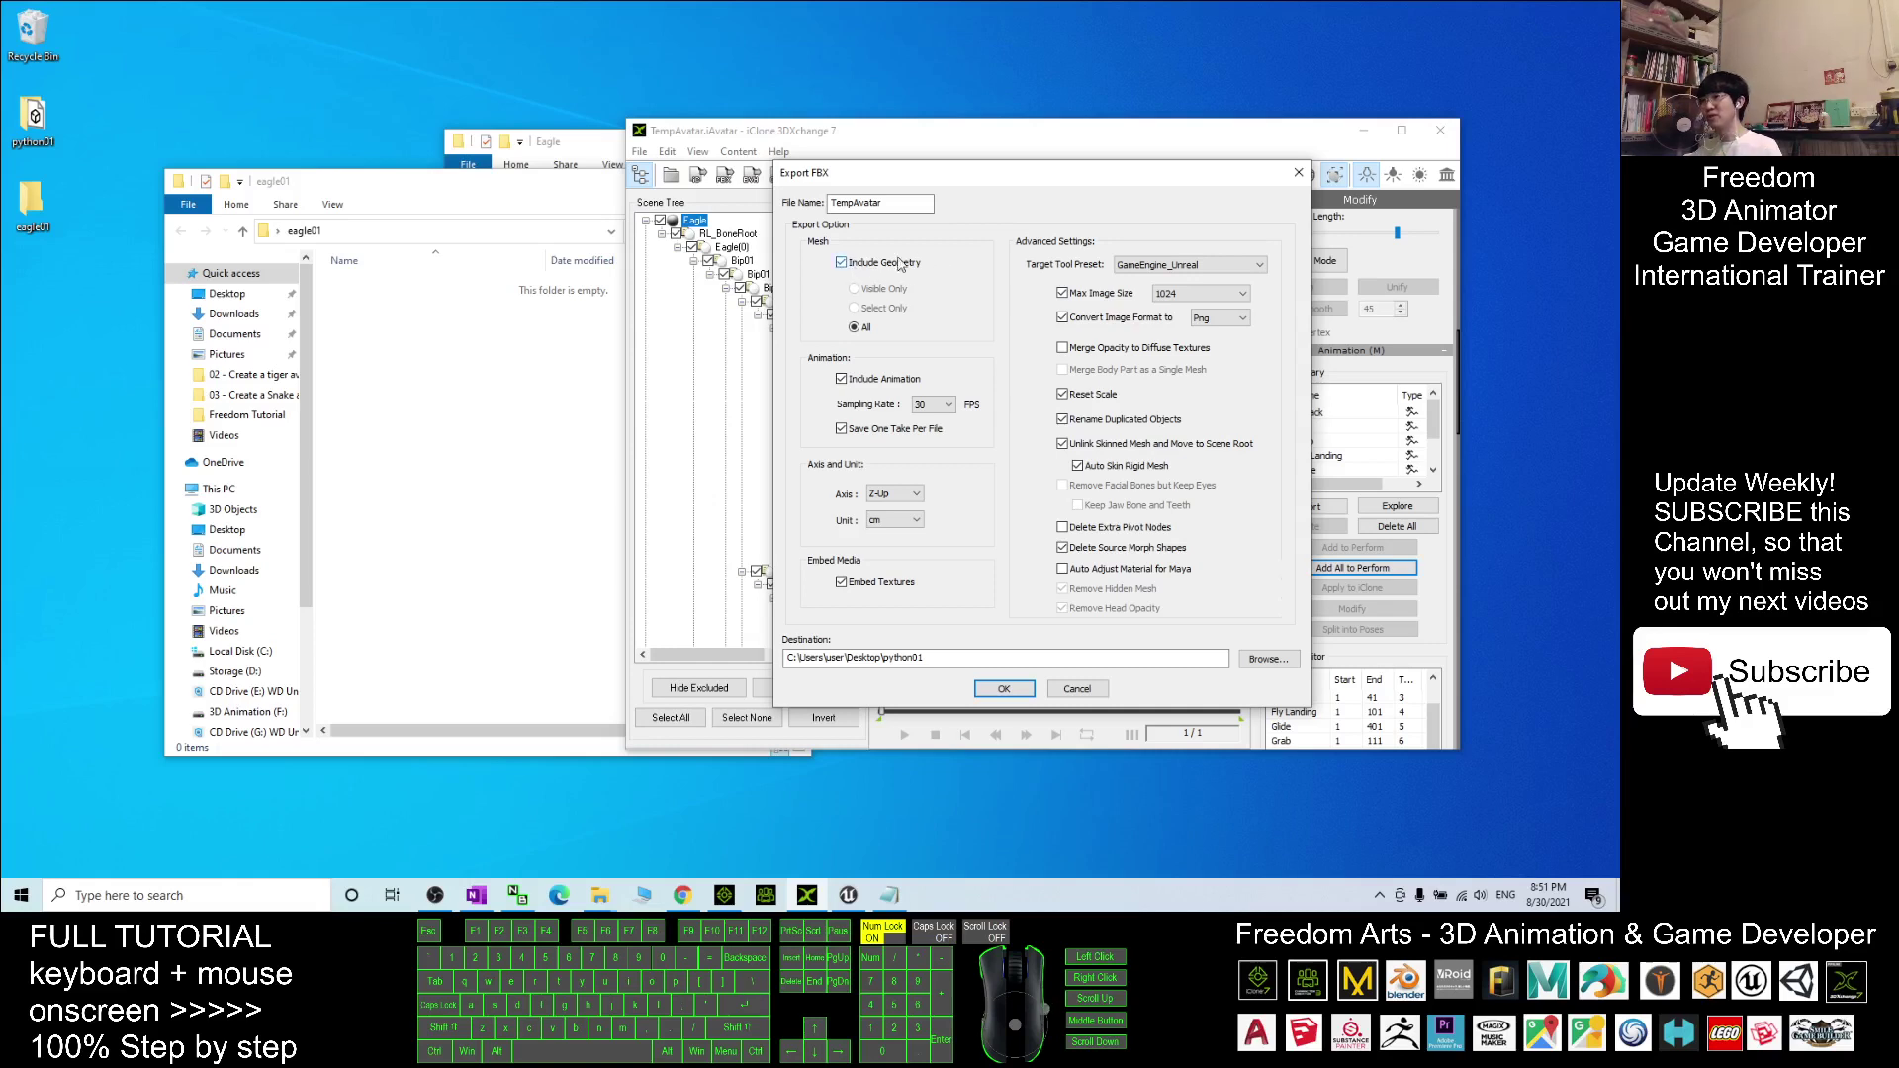
{"action": "left_click", "coordinate": [842, 380]}
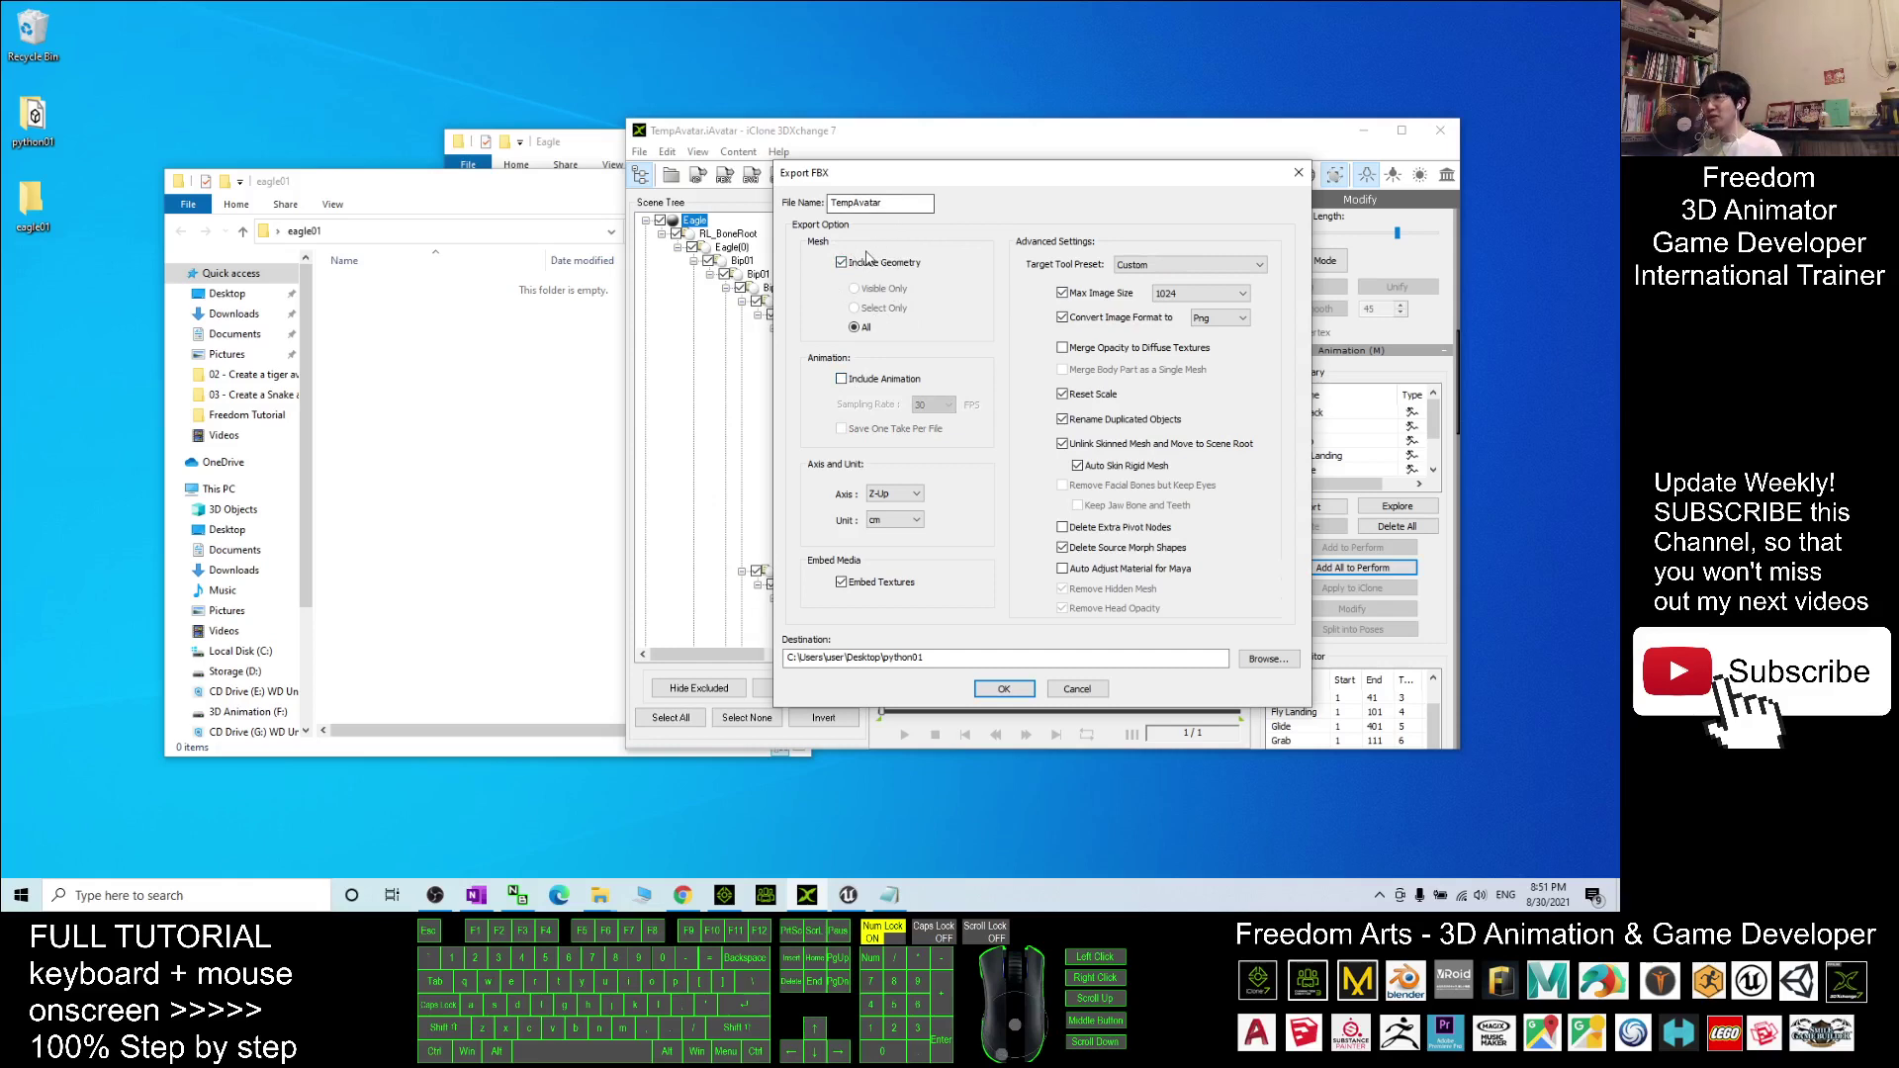
{"action": "double_click", "coordinate": [909, 198]}
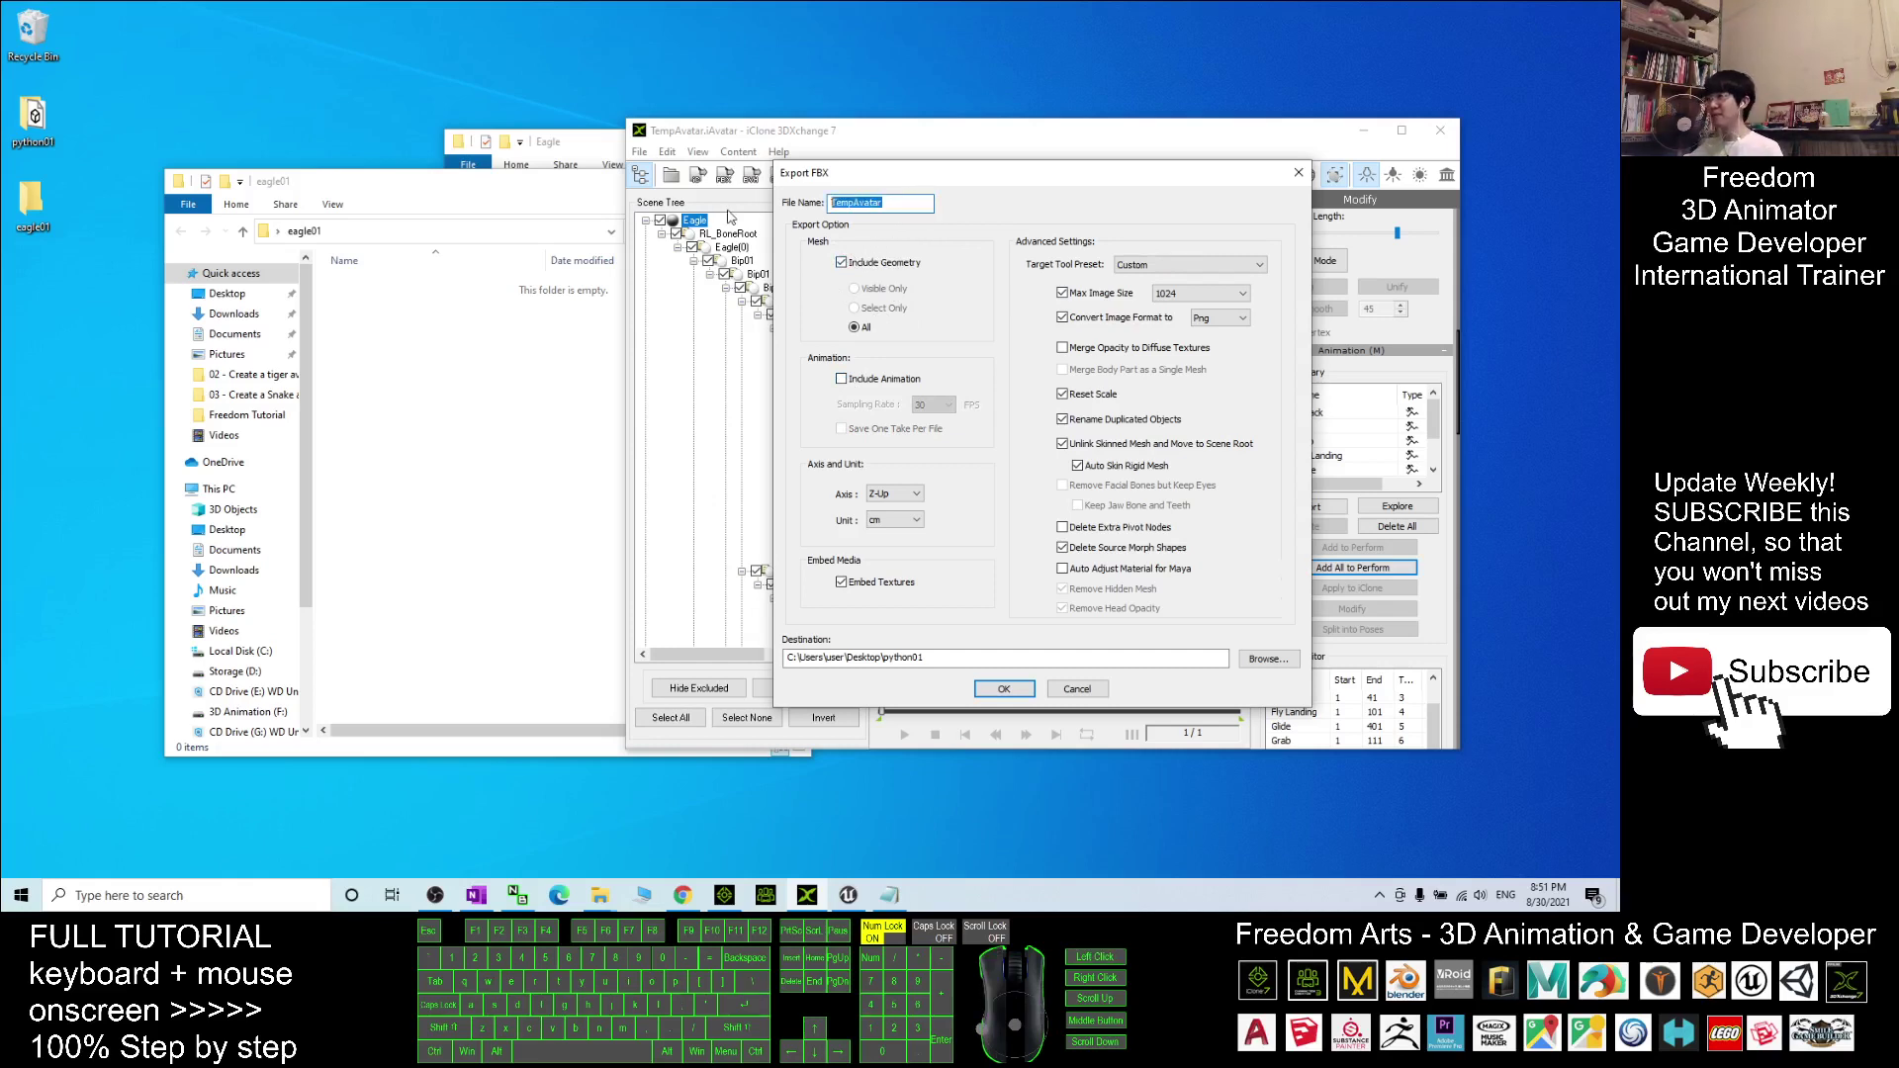
{"action": "type", "text": "gle01"}
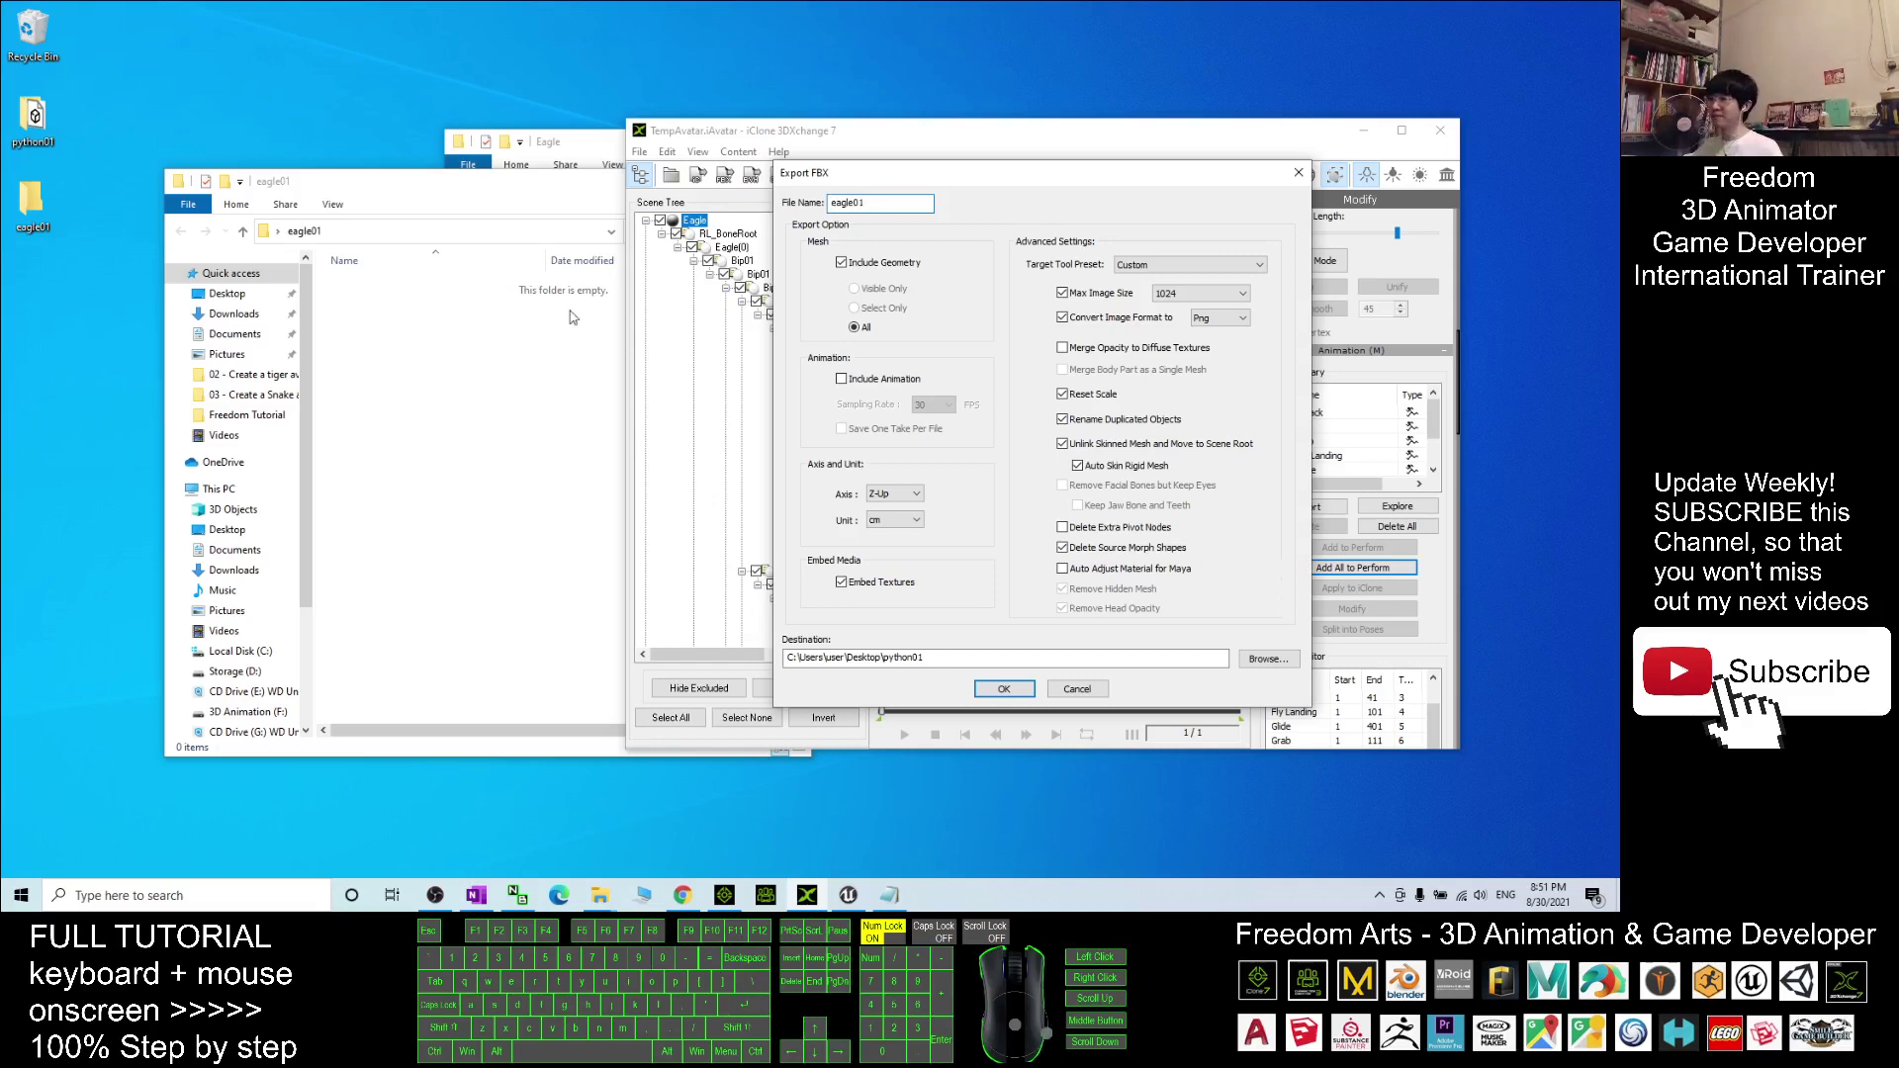
Use the eagle01 folder path as export destination and complete the export
{"action": "left_click", "coordinate": [376, 234]}
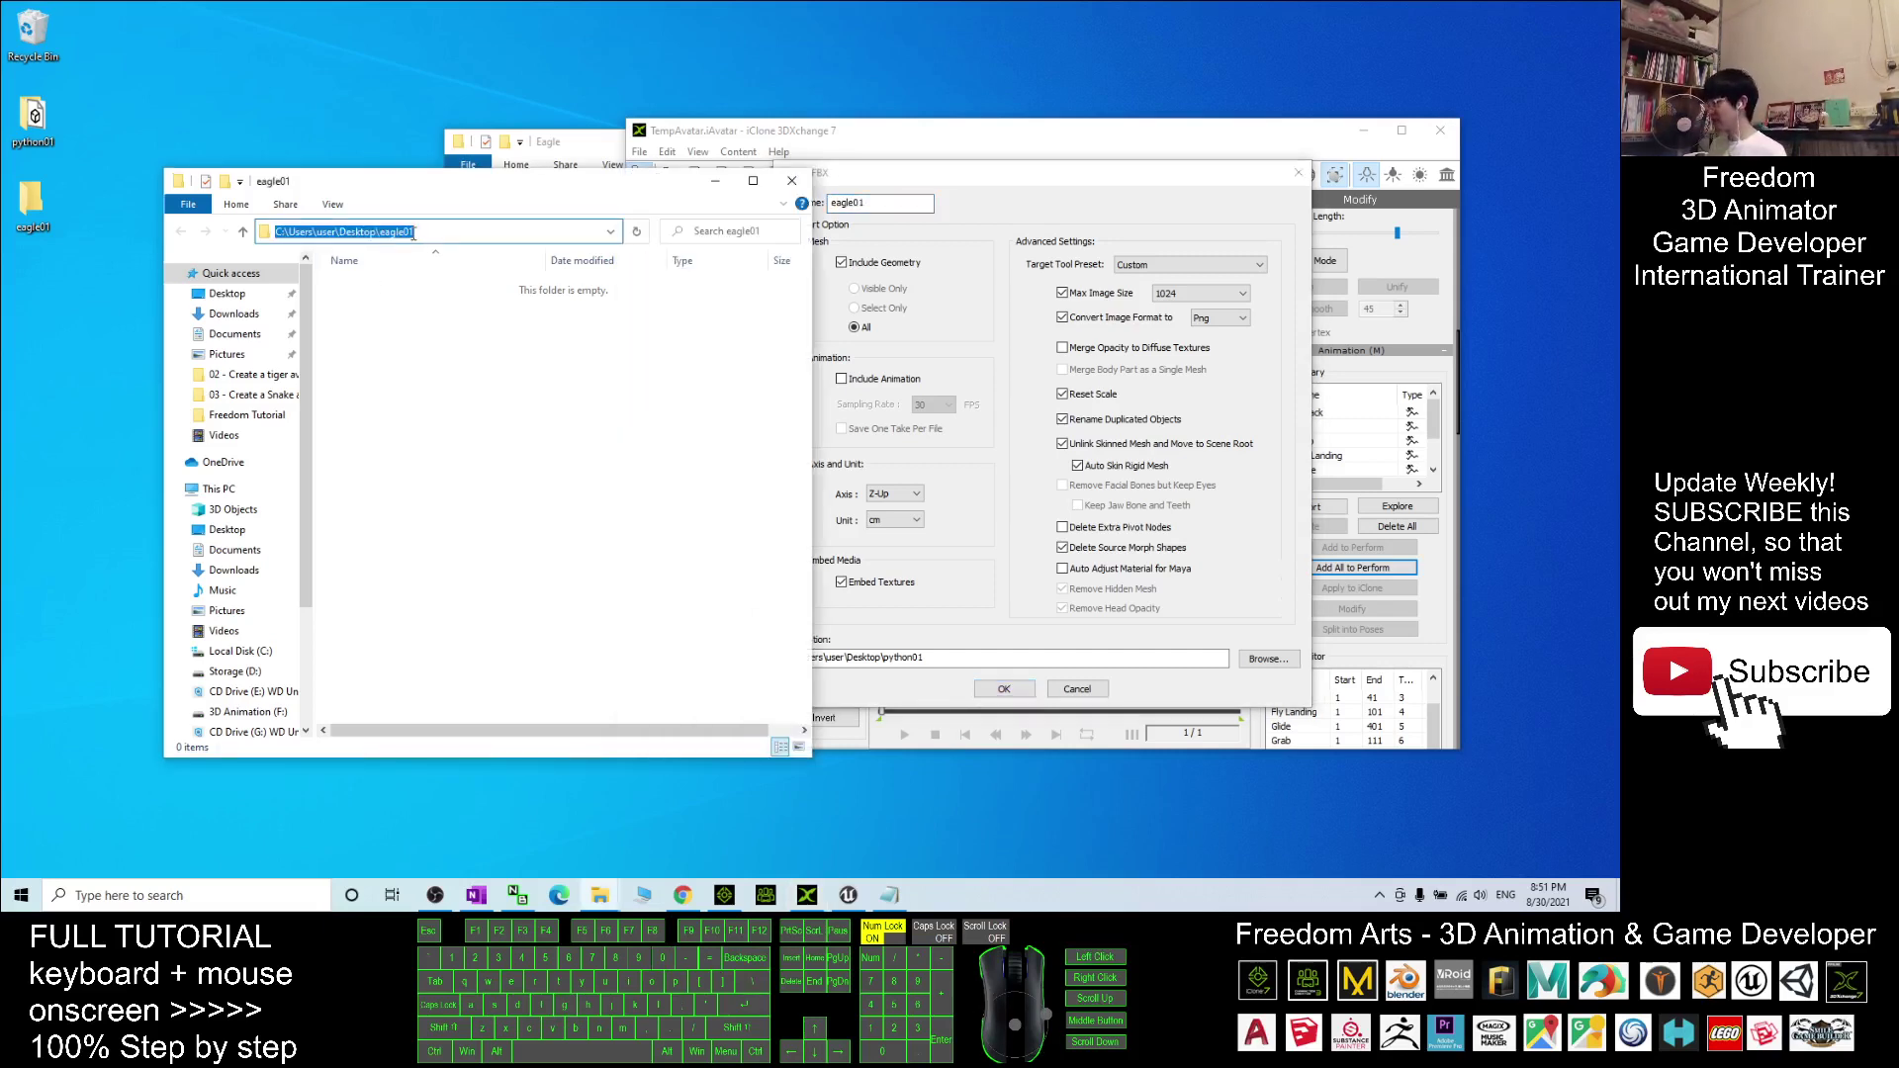
{"action": "key", "text": "ctrl+c"}
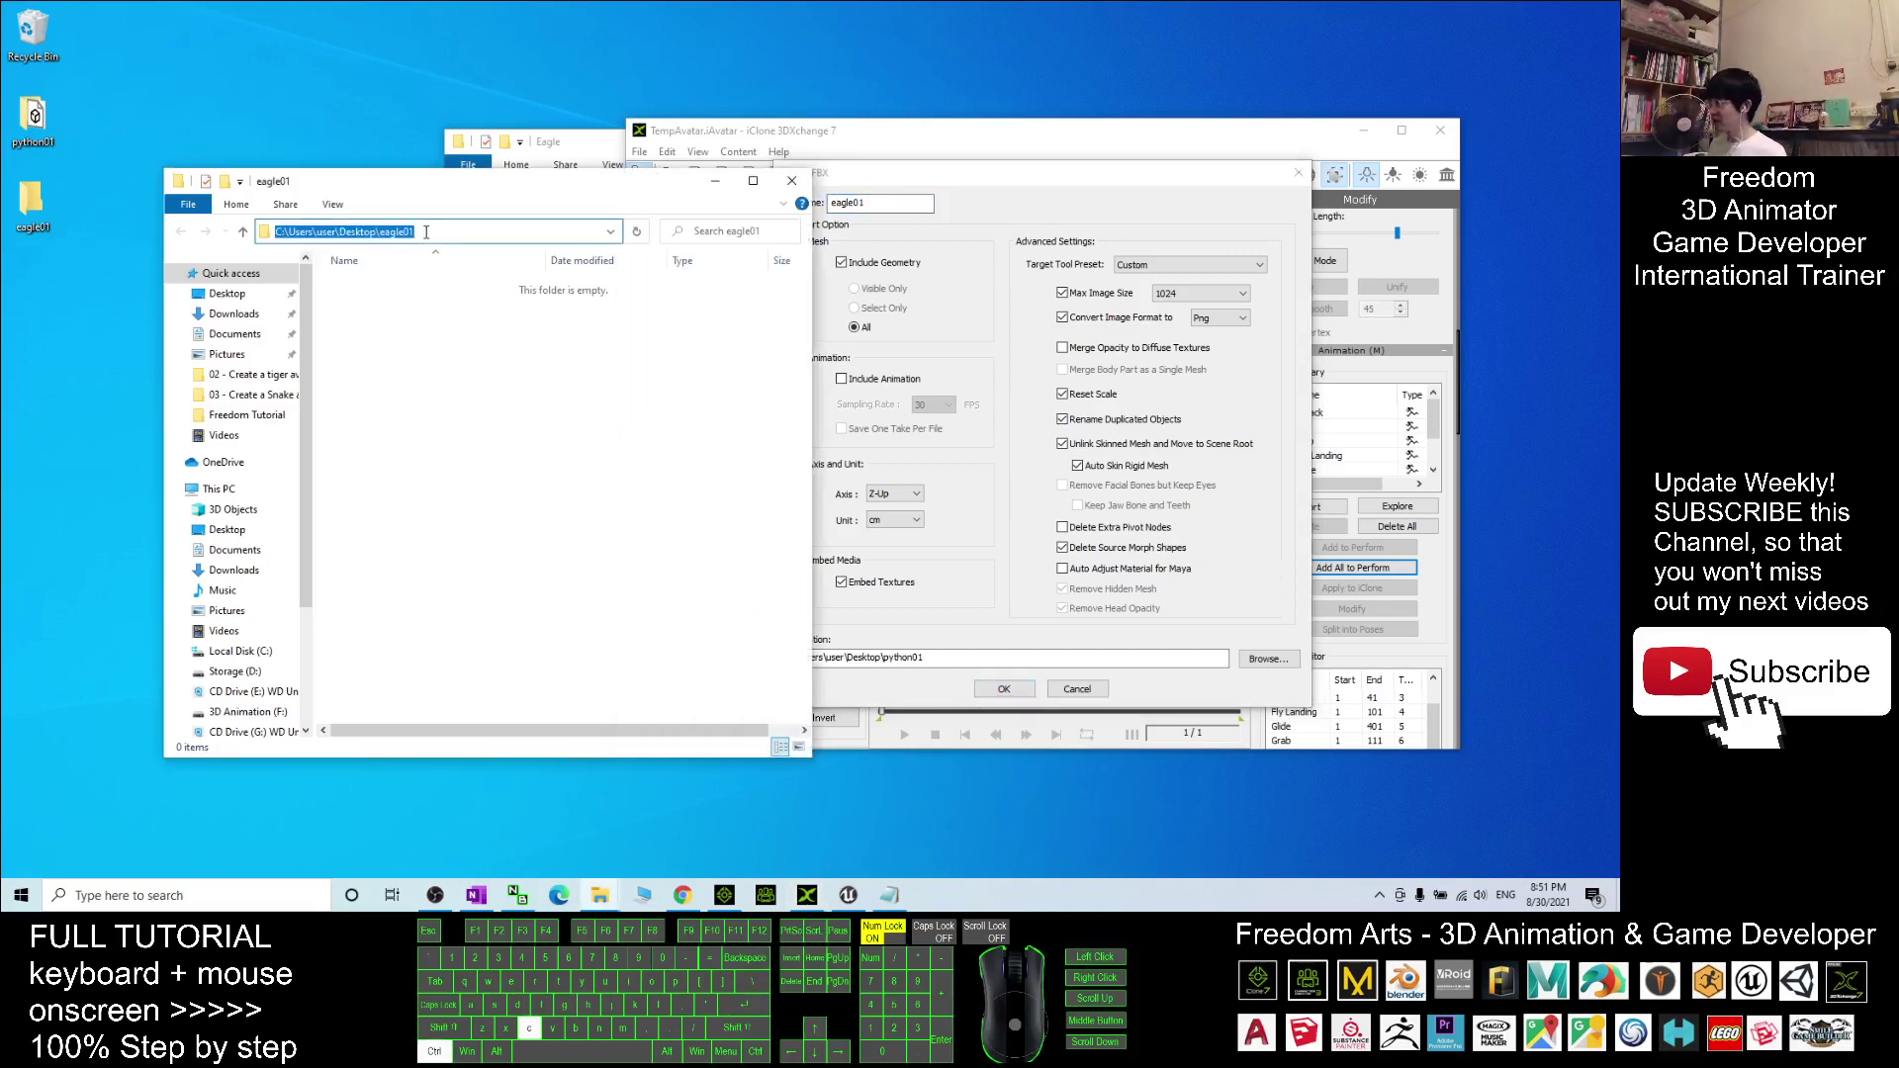
{"action": "left_click", "coordinate": [957, 657]}
{"action": "triple_click", "coordinate": [957, 657]}
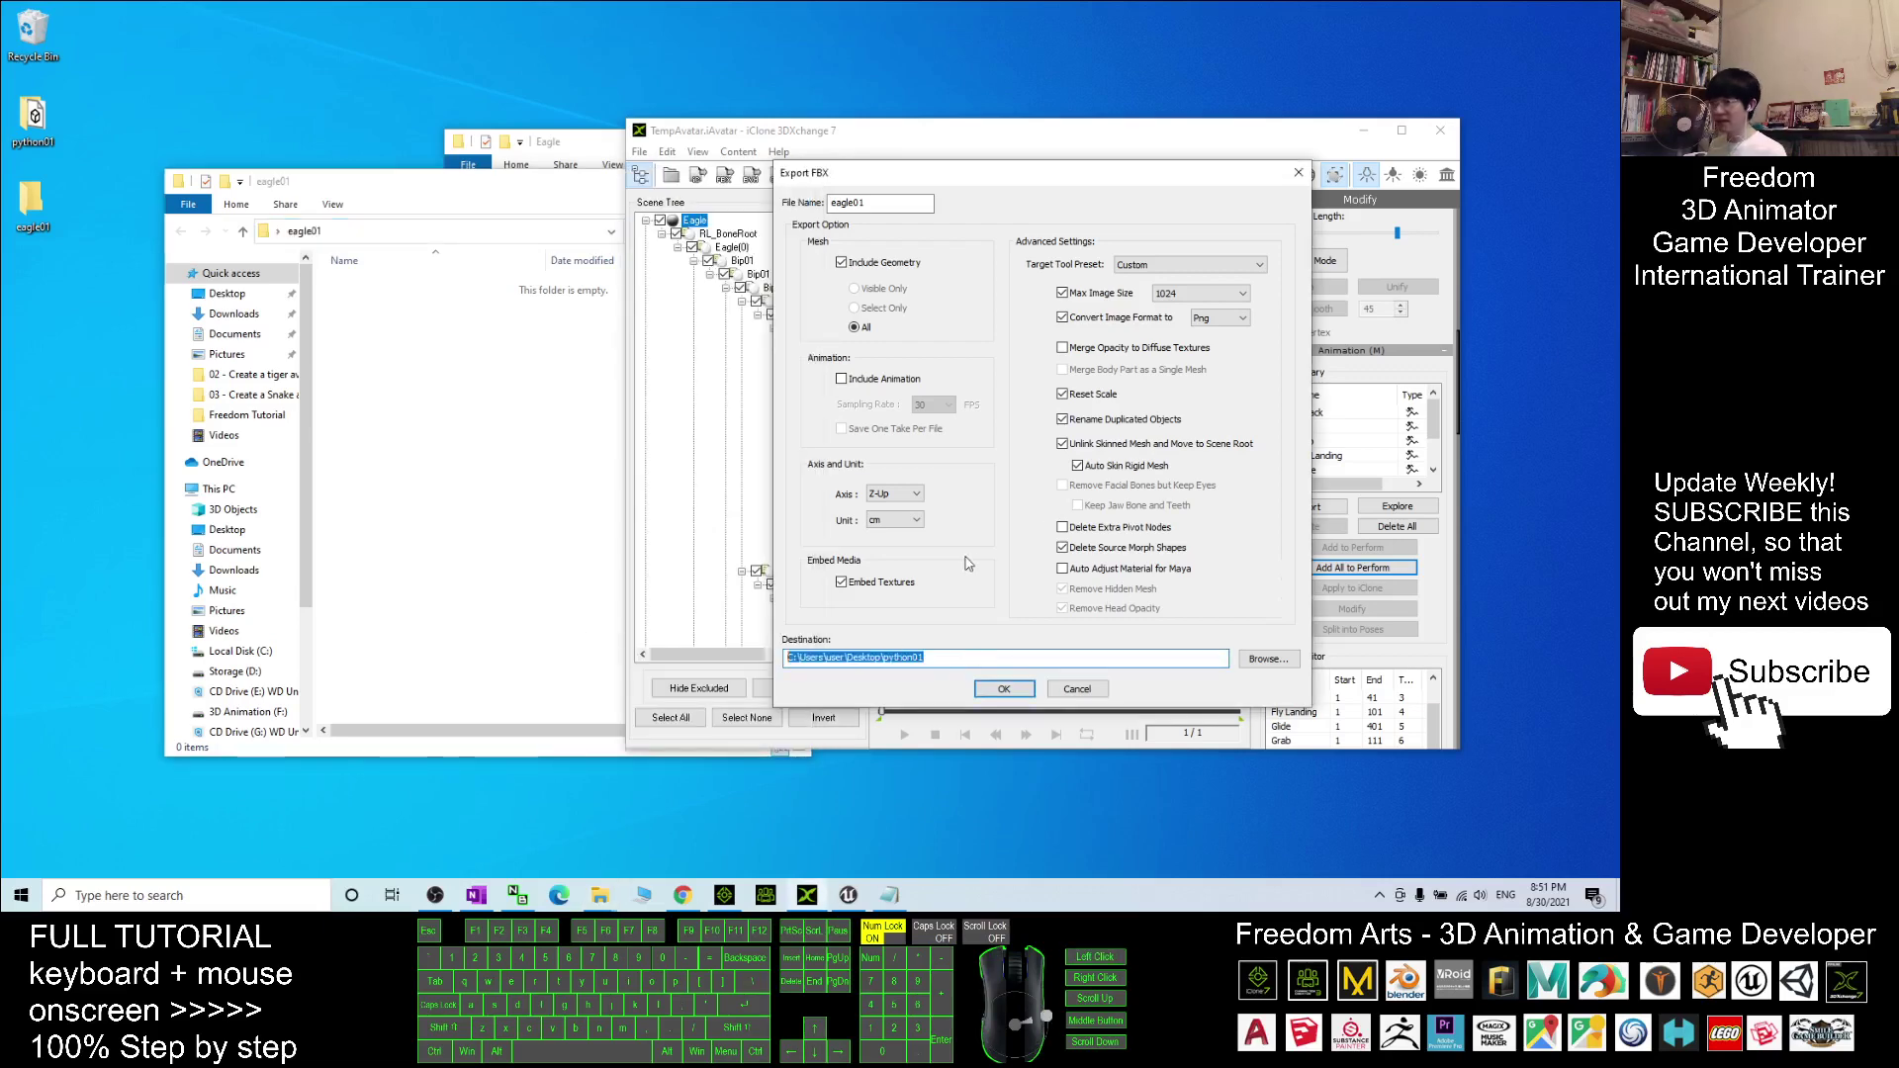
{"action": "key", "text": "ctrl+v"}
{"action": "key", "text": "Return"}
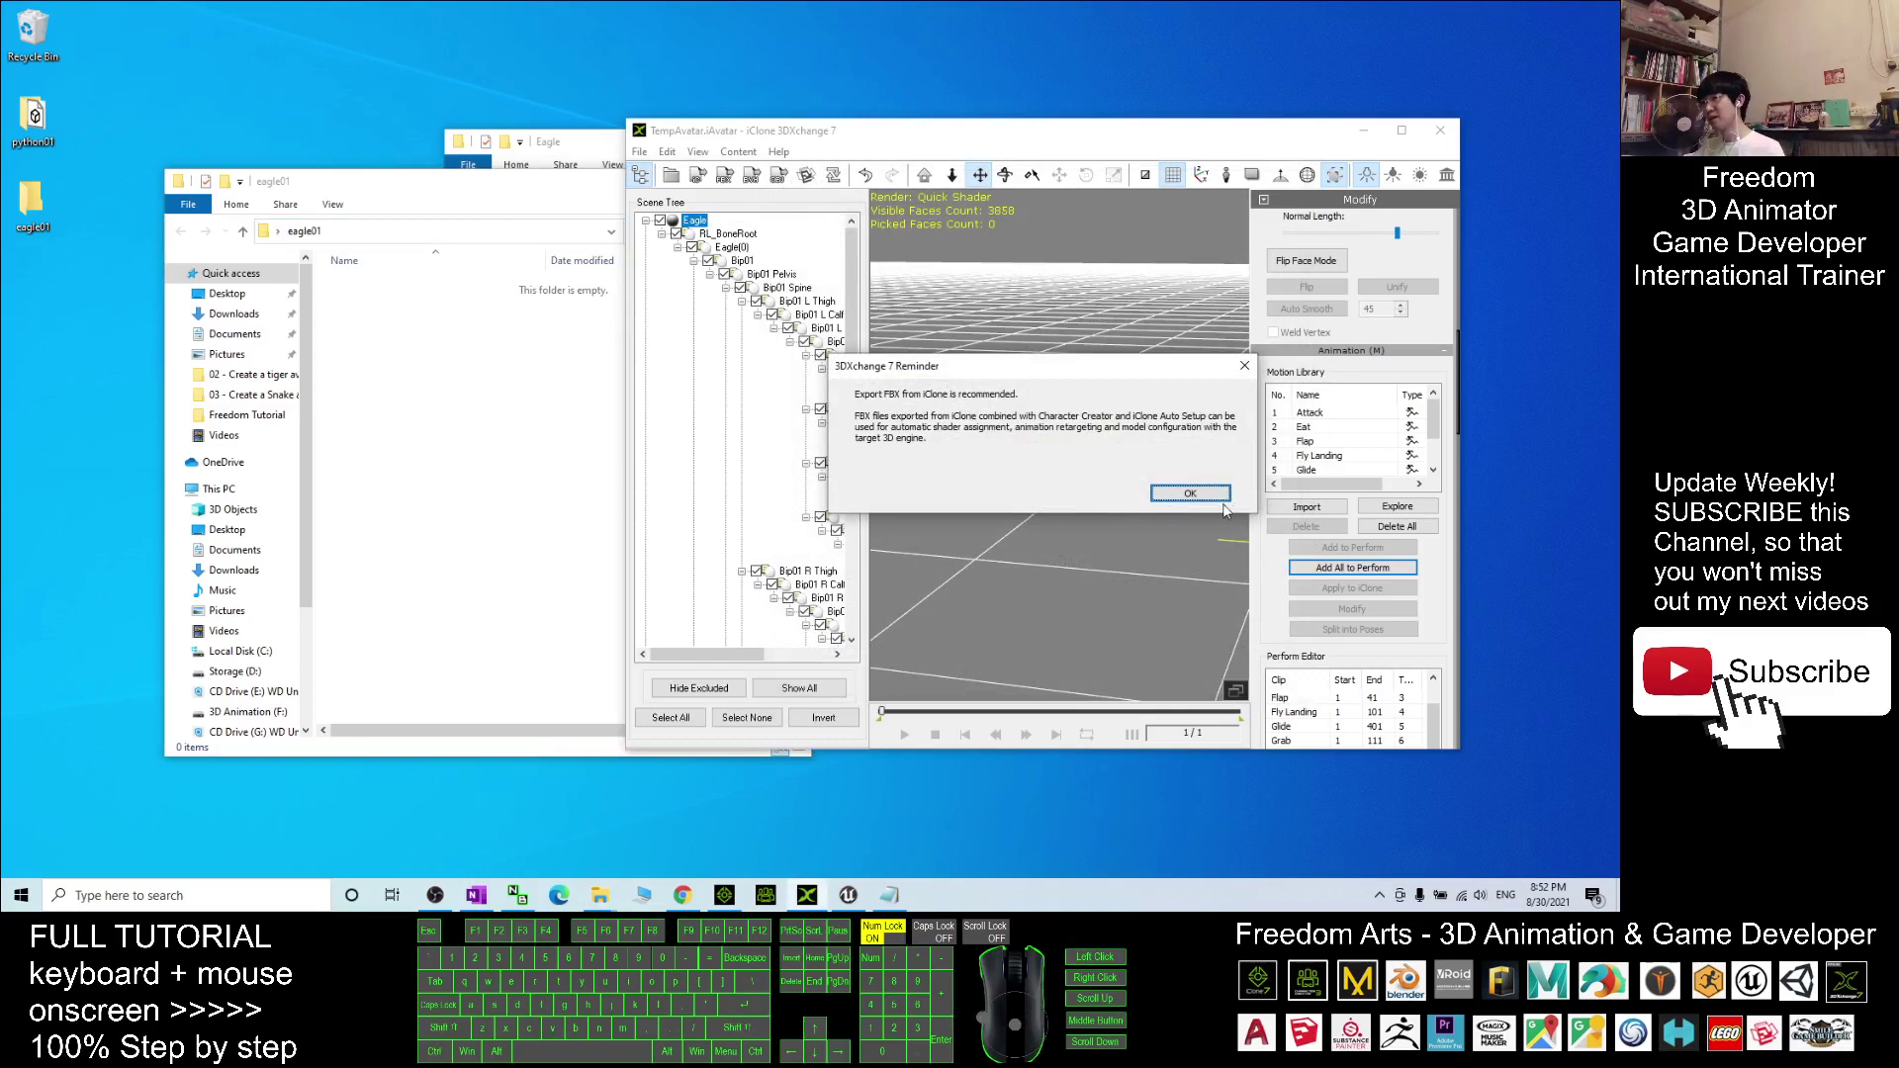
{"action": "left_click", "coordinate": [1208, 498]}
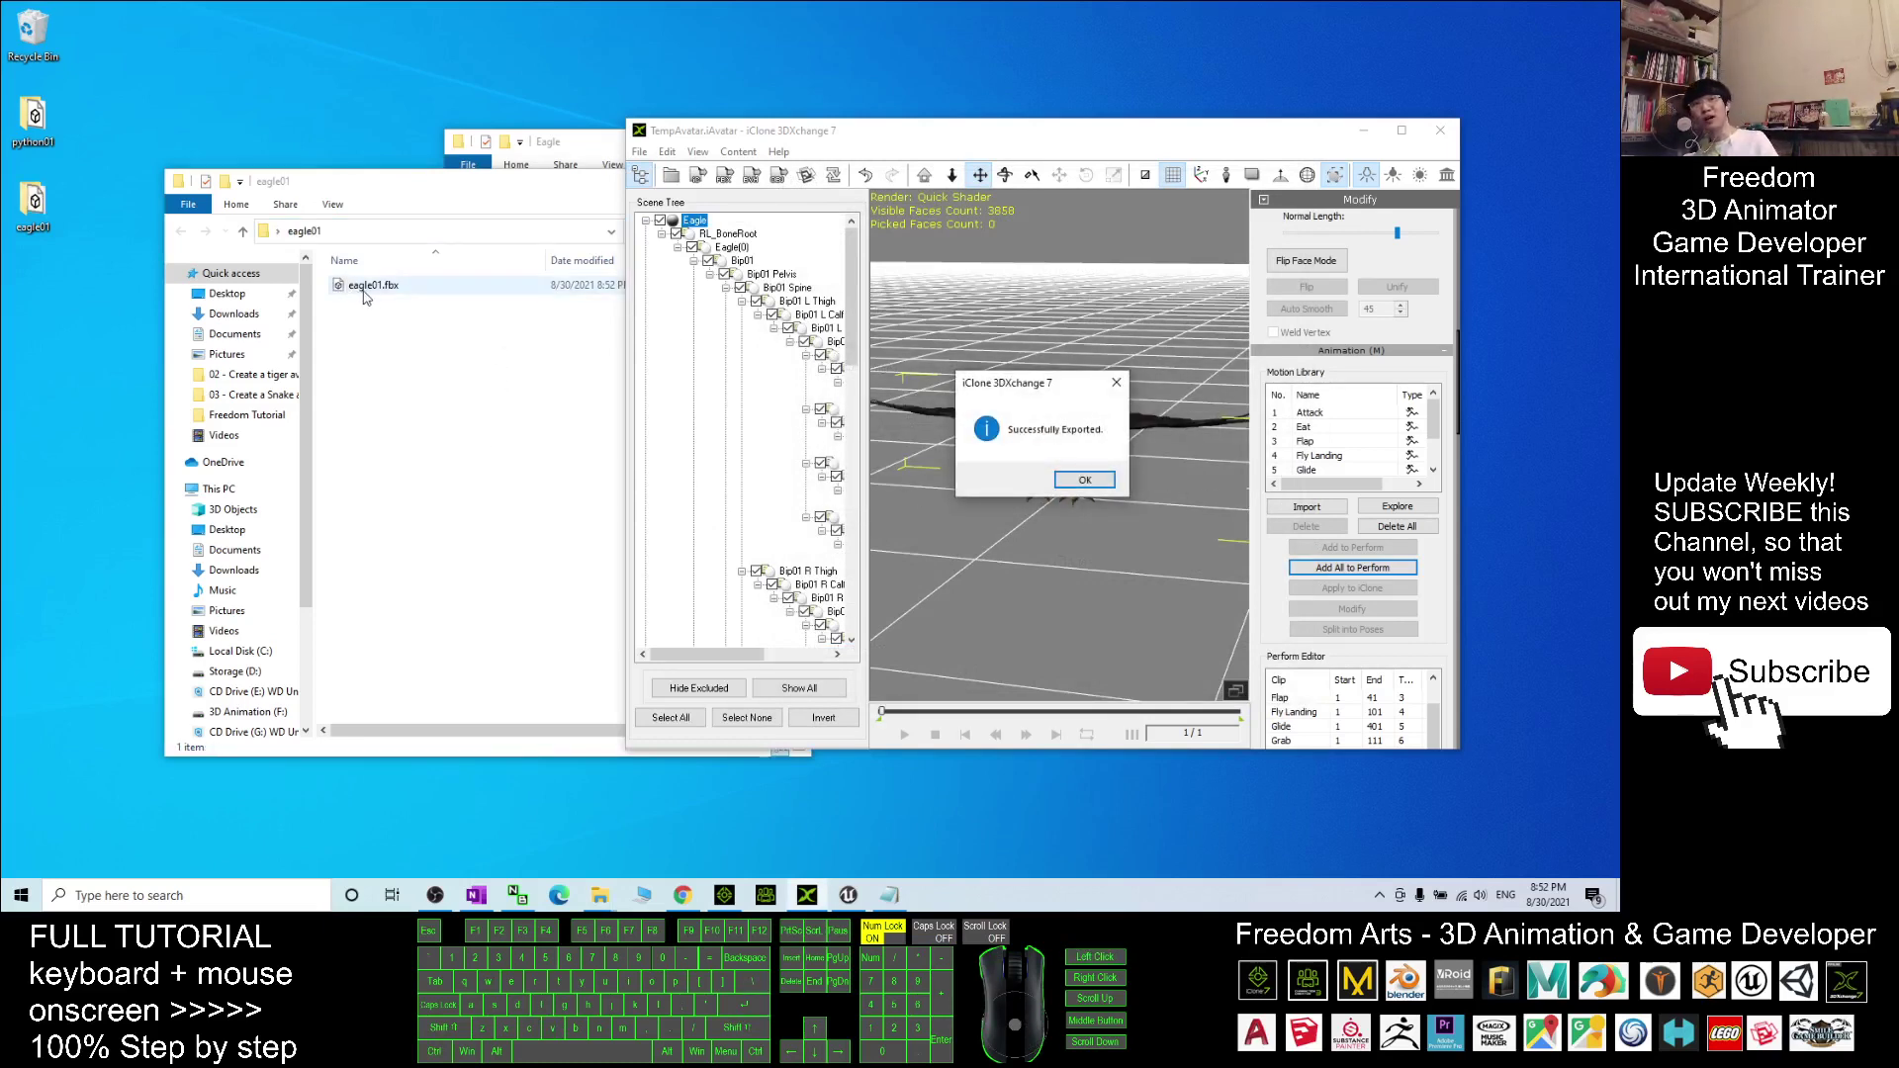
{"action": "left_click", "coordinate": [1085, 479]}
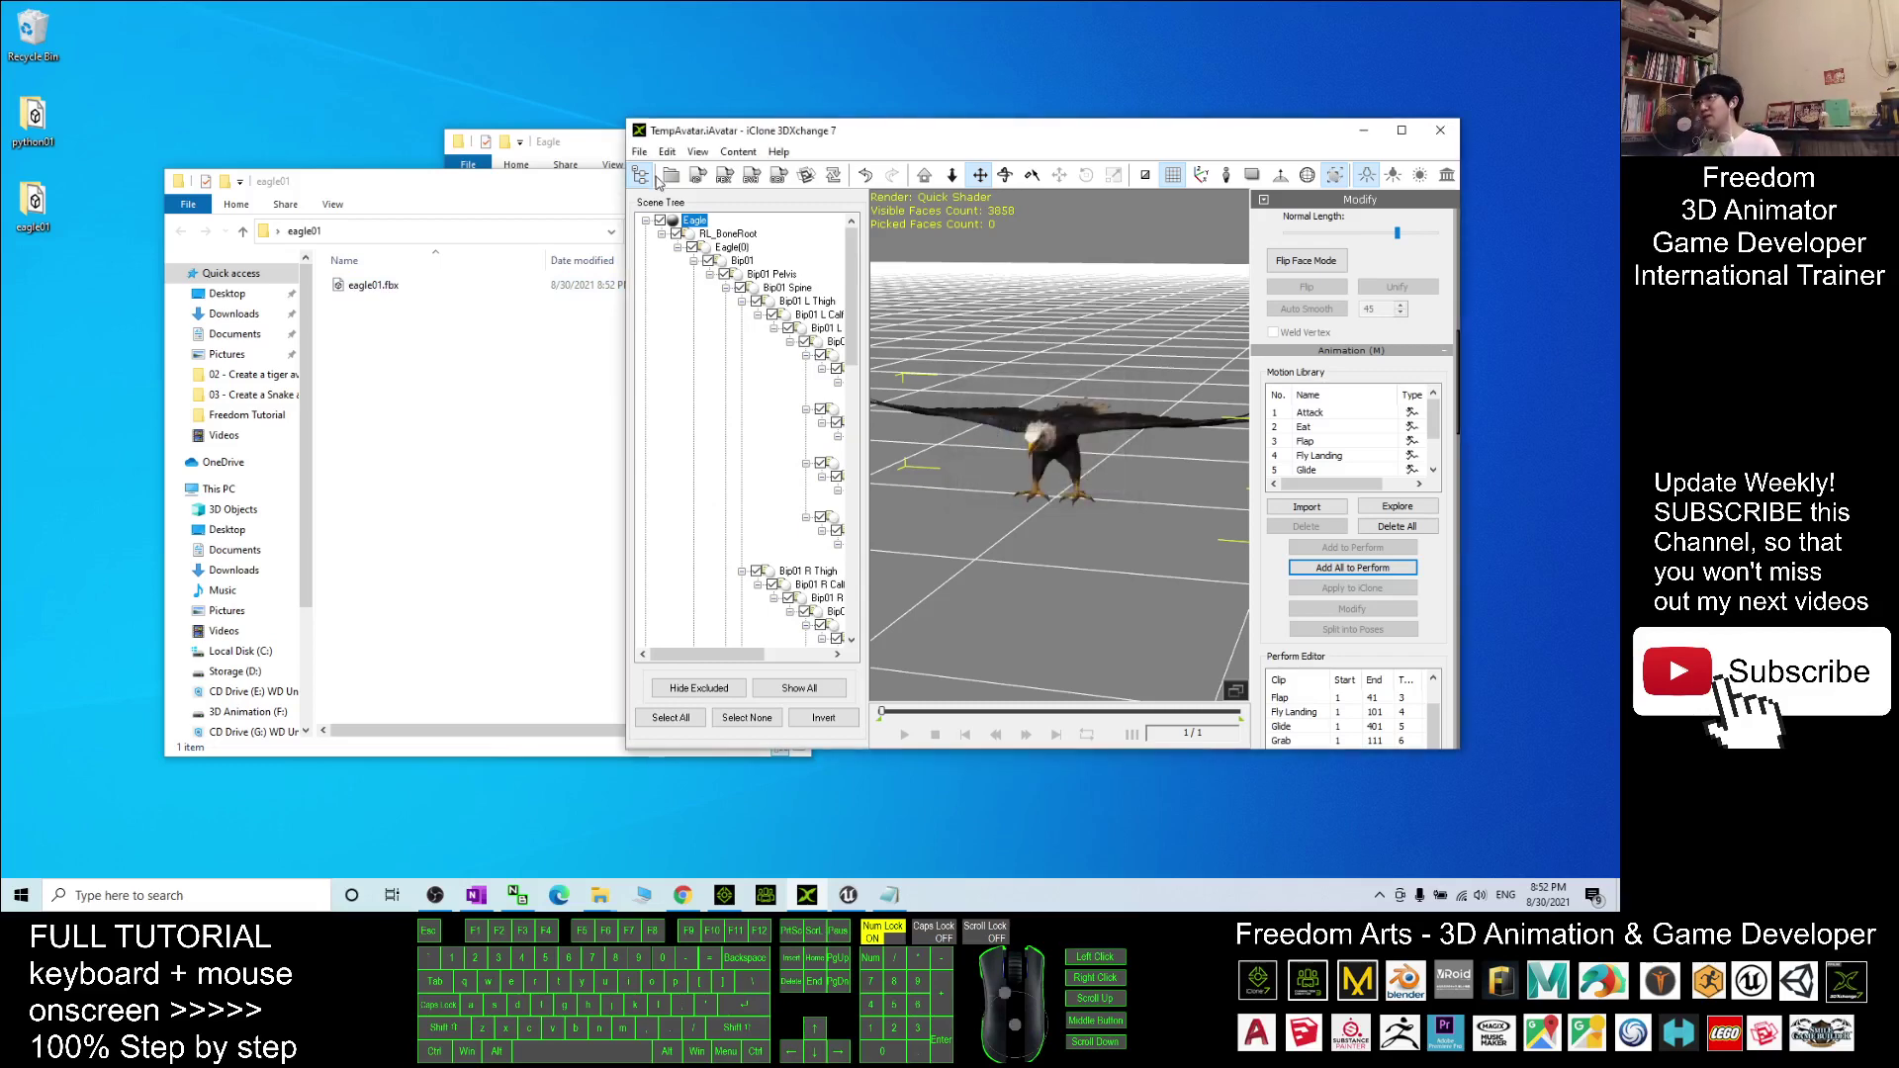
Export animation-only FBX files named eagle01, one take per file, into the eagle01 folder
{"action": "left_click", "coordinate": [725, 179]}
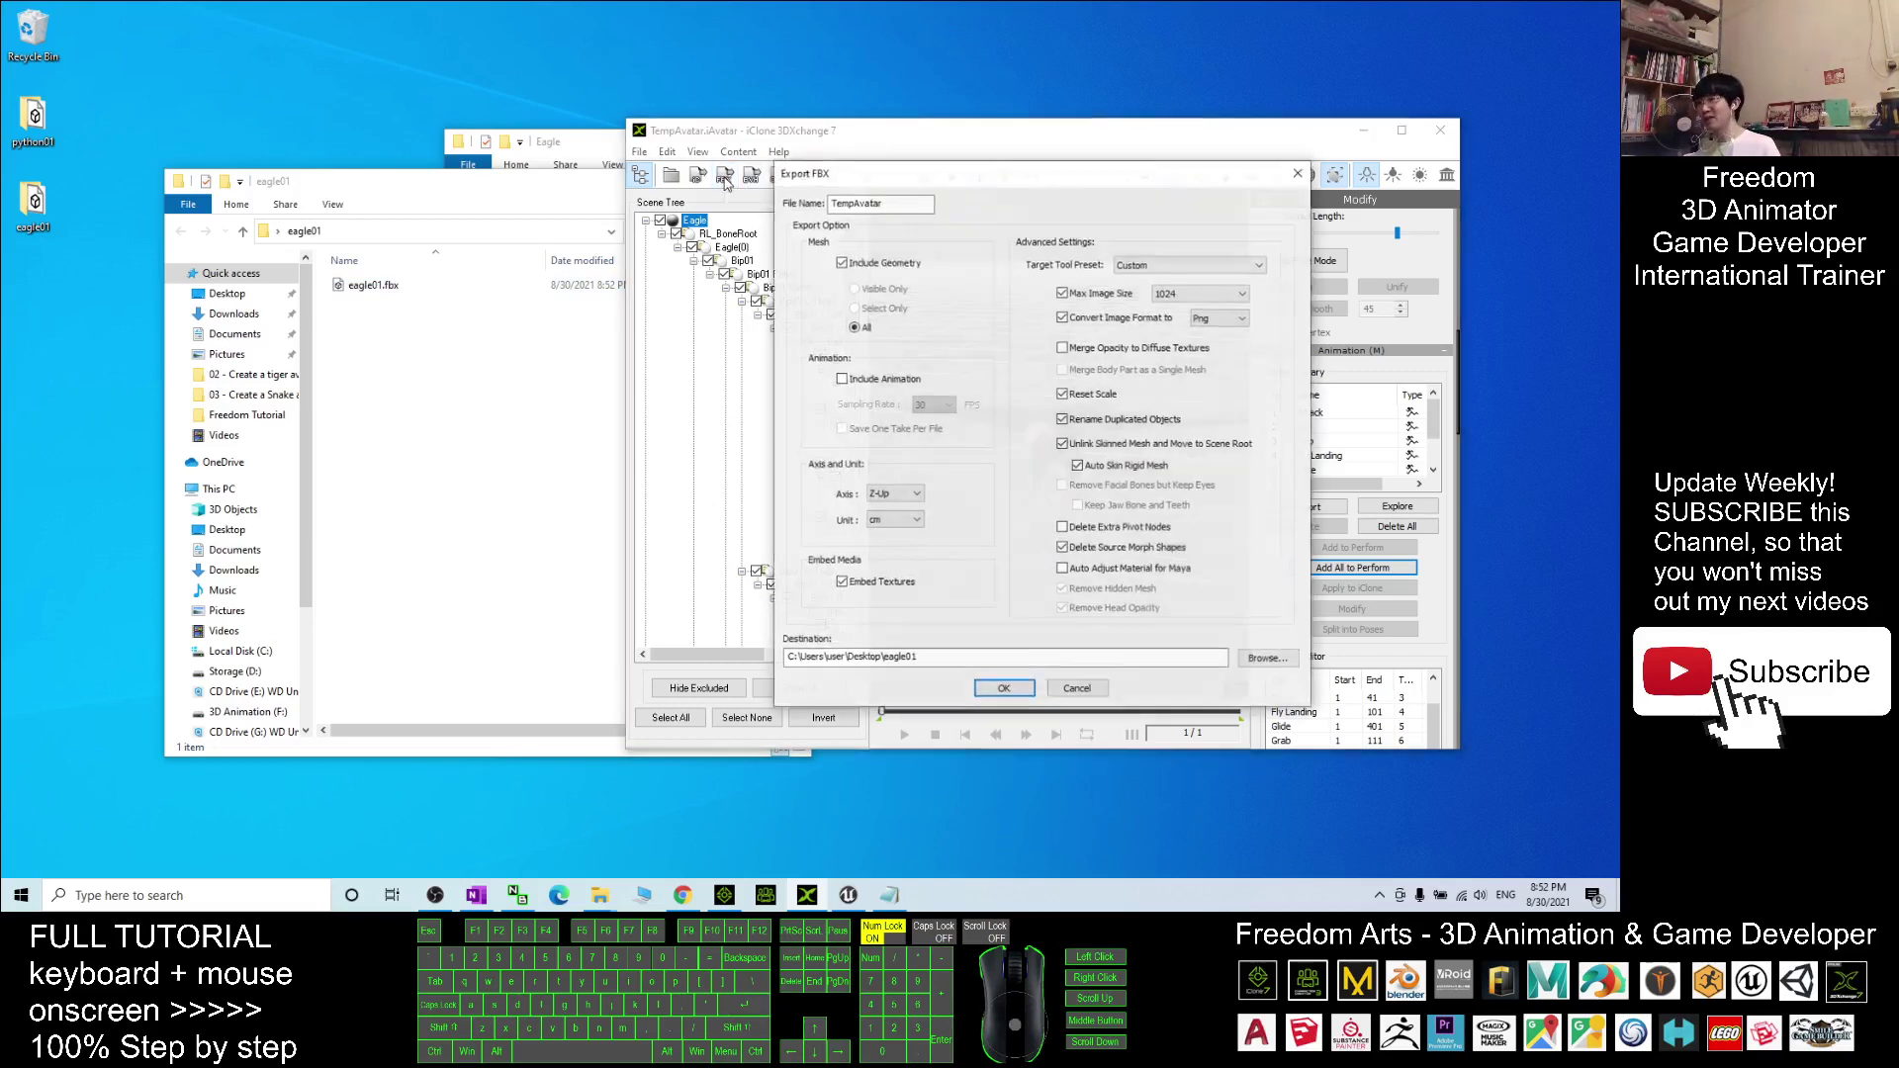
{"action": "left_click", "coordinate": [842, 263]}
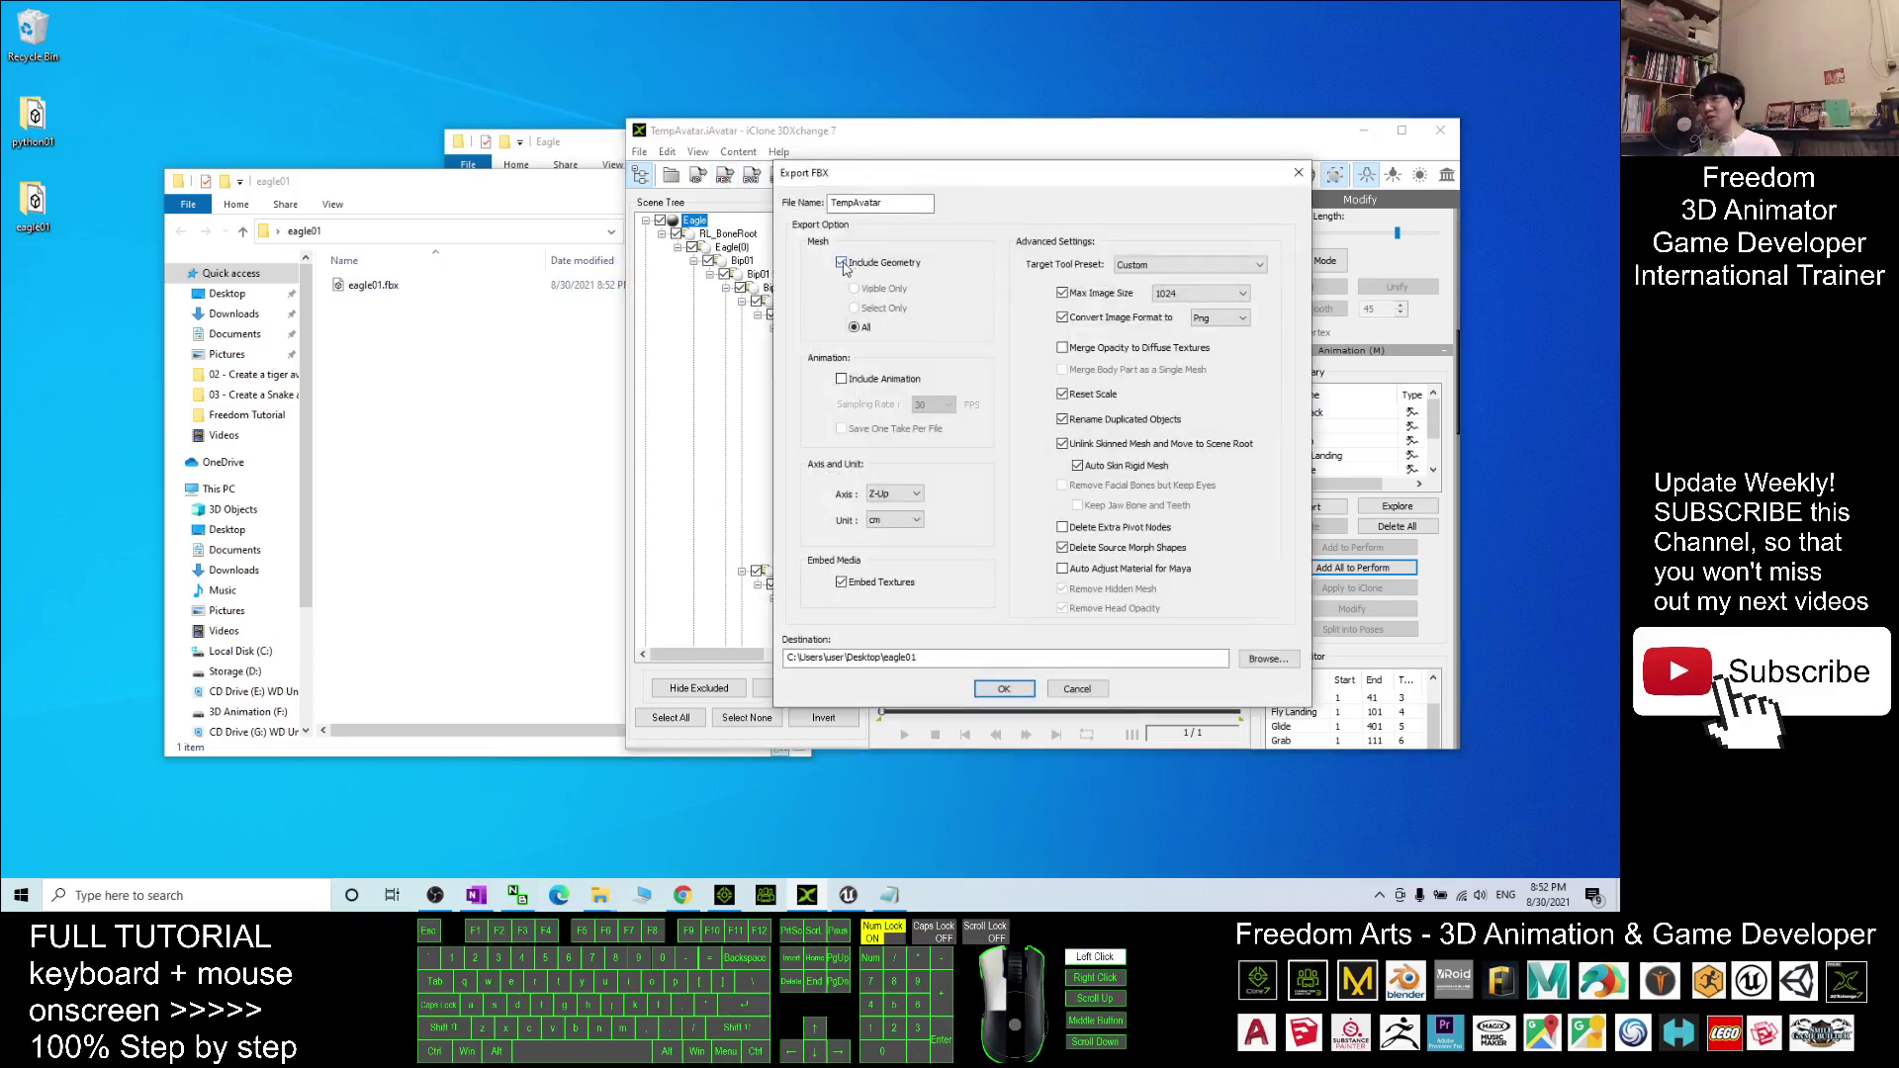
{"action": "left_click", "coordinate": [842, 379]}
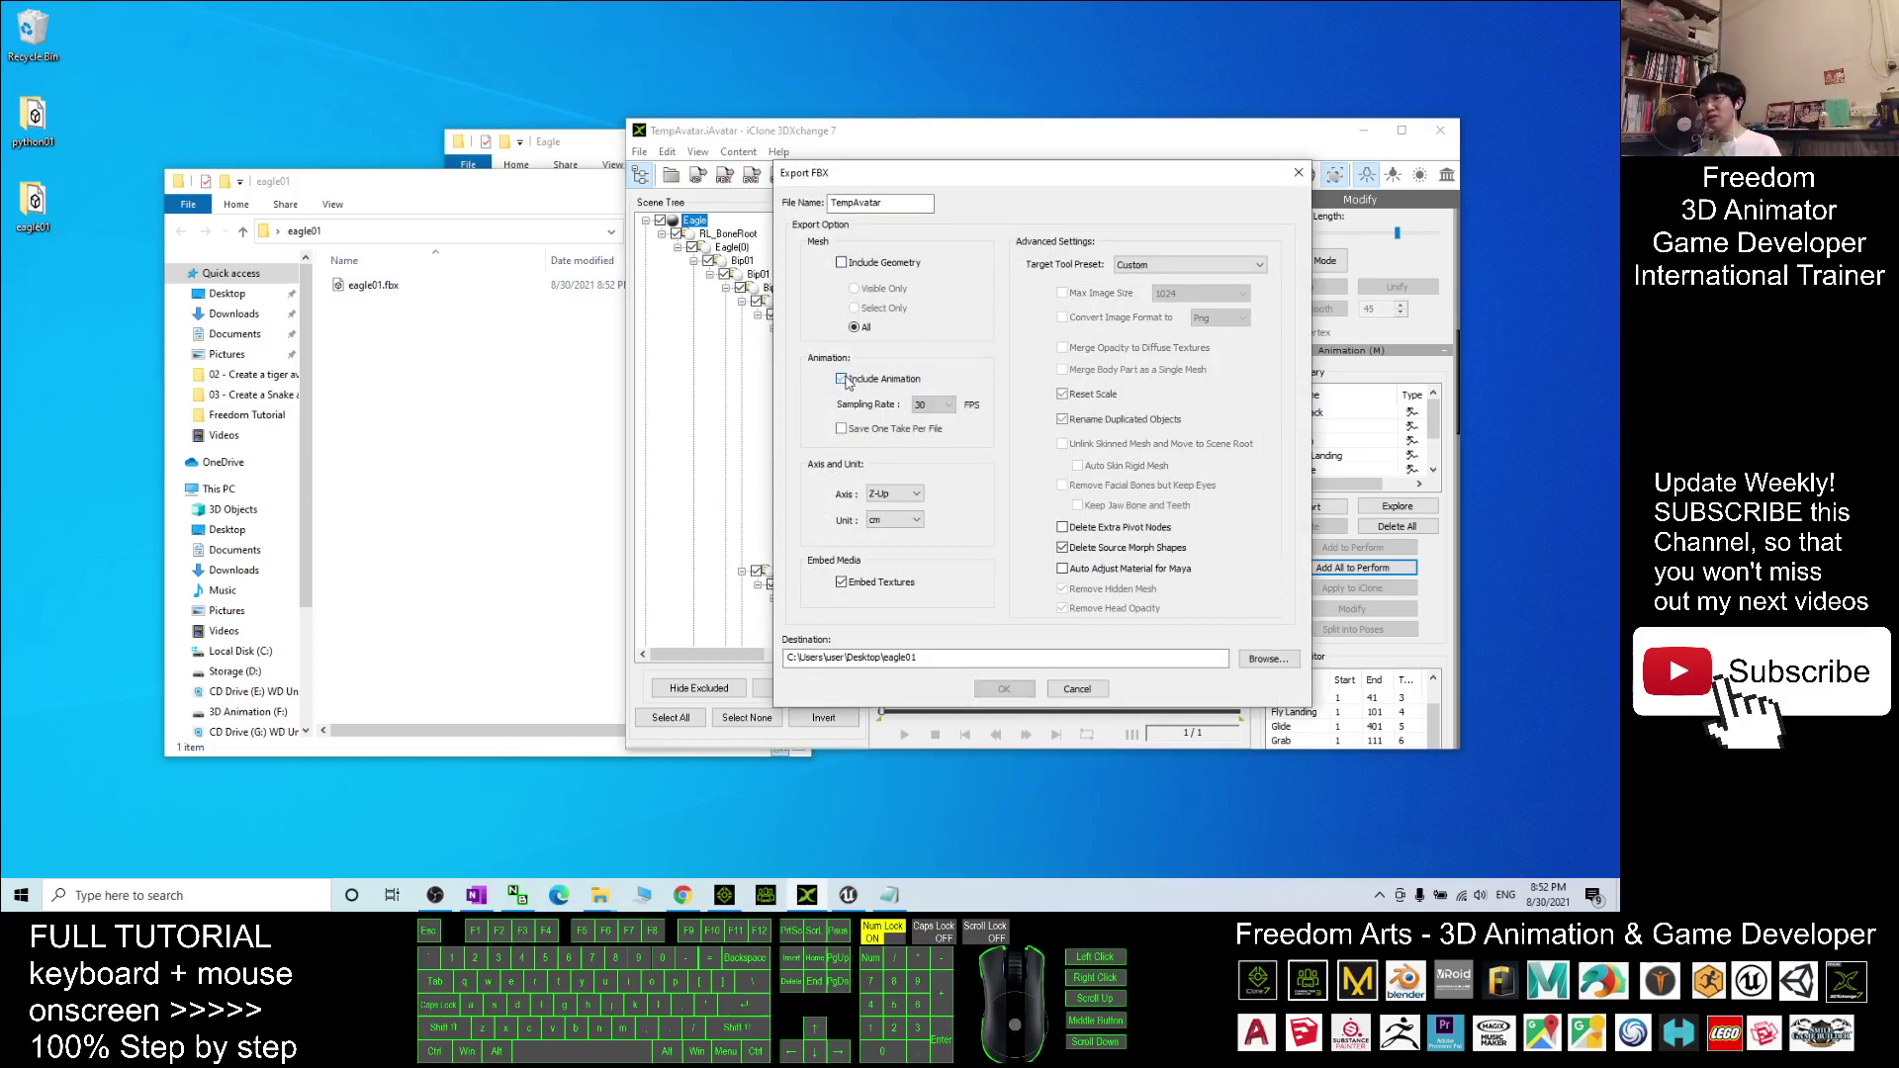
{"action": "left_click", "coordinate": [842, 430]}
{"action": "double_click", "coordinate": [878, 203]}
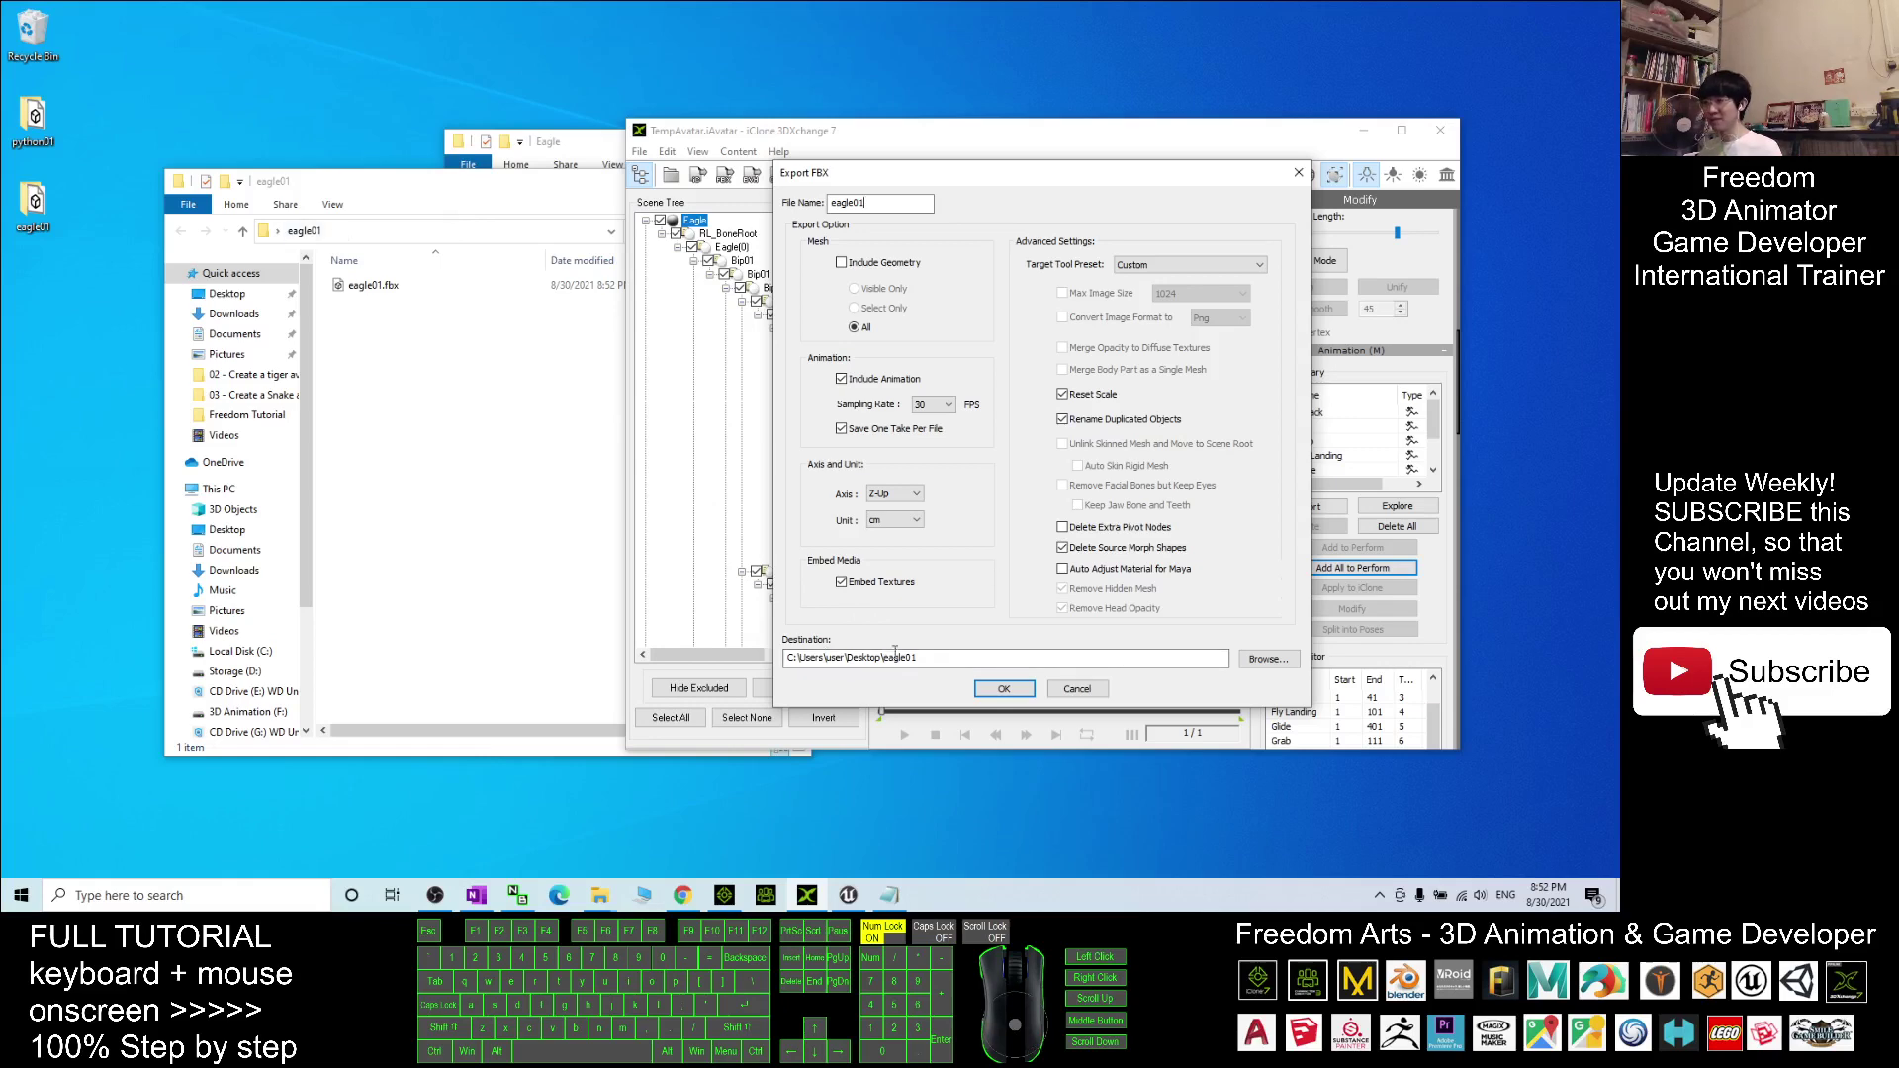
{"action": "left_click", "coordinate": [1005, 689]}
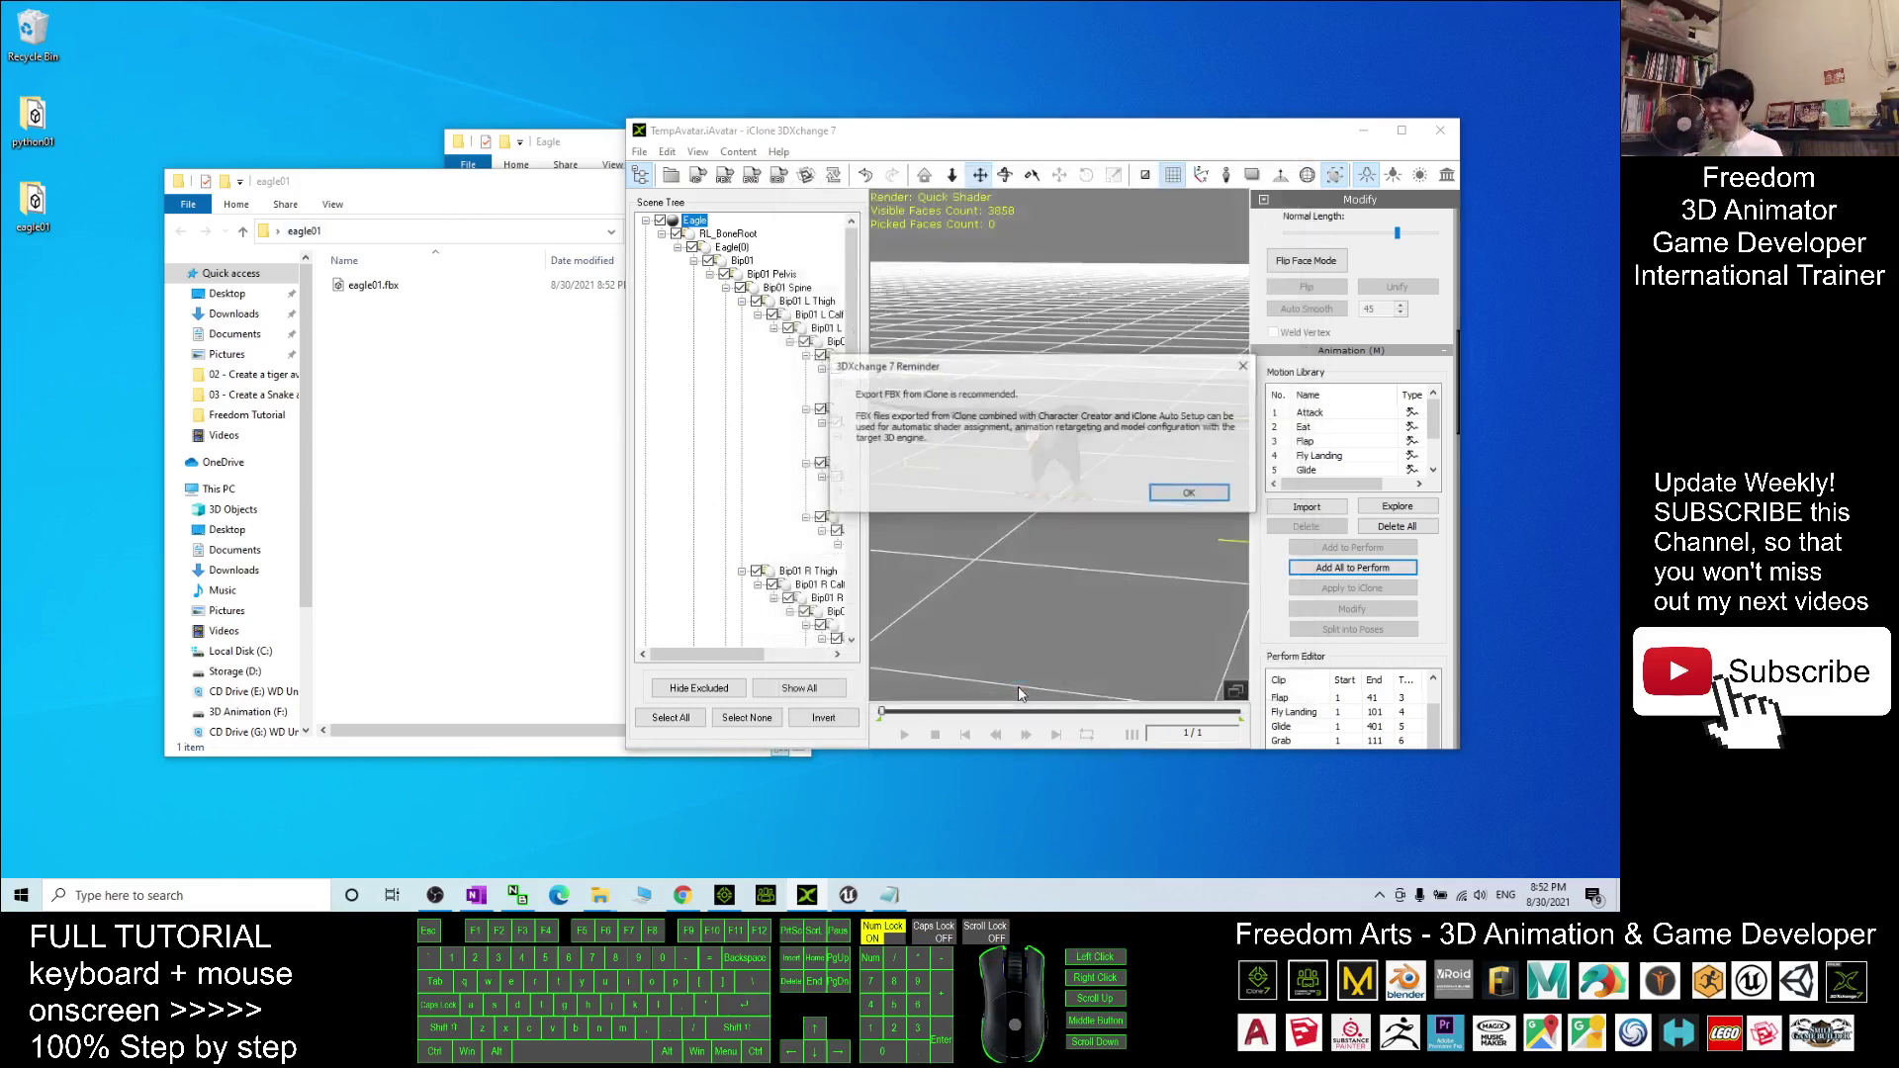
{"action": "left_click", "coordinate": [1227, 494]}
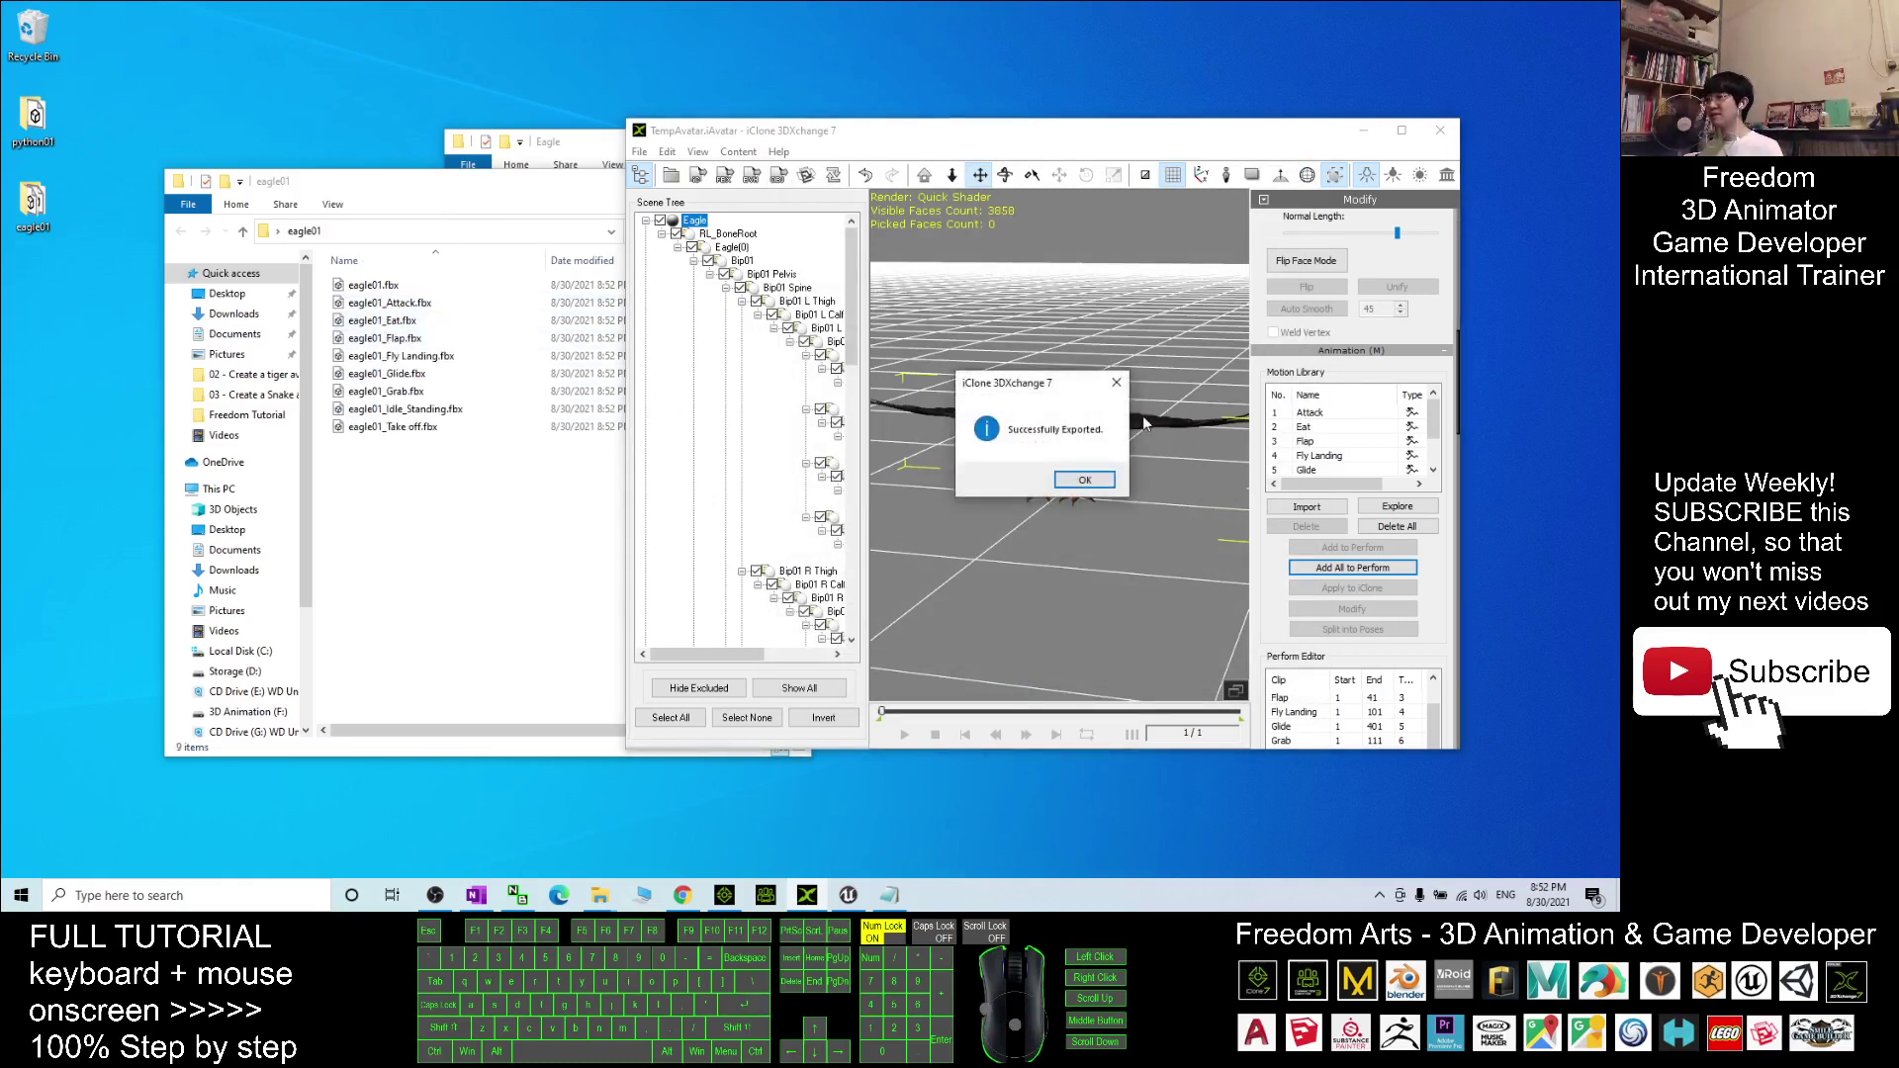
{"action": "left_click", "coordinate": [1085, 479]}
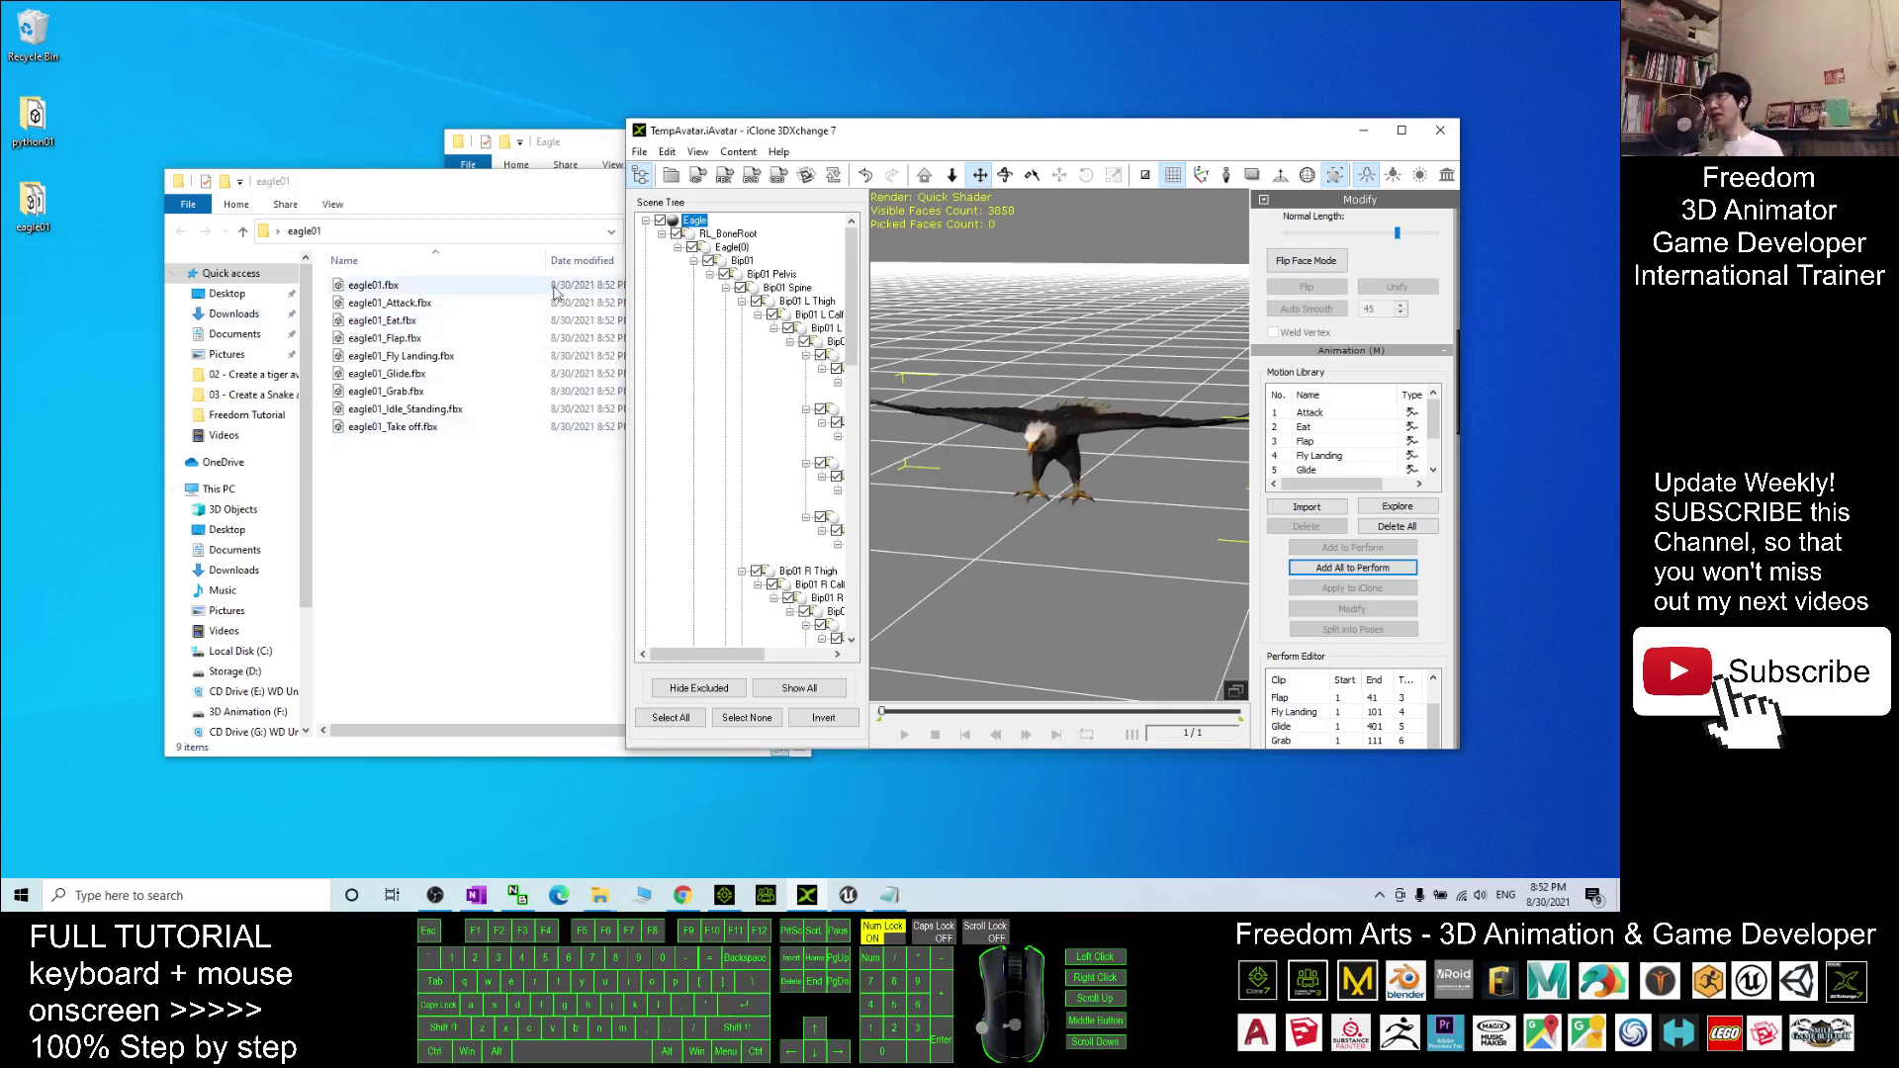
{"action": "left_click_drag", "start_coordinate": [570, 193], "coordinate": [630, 157]}
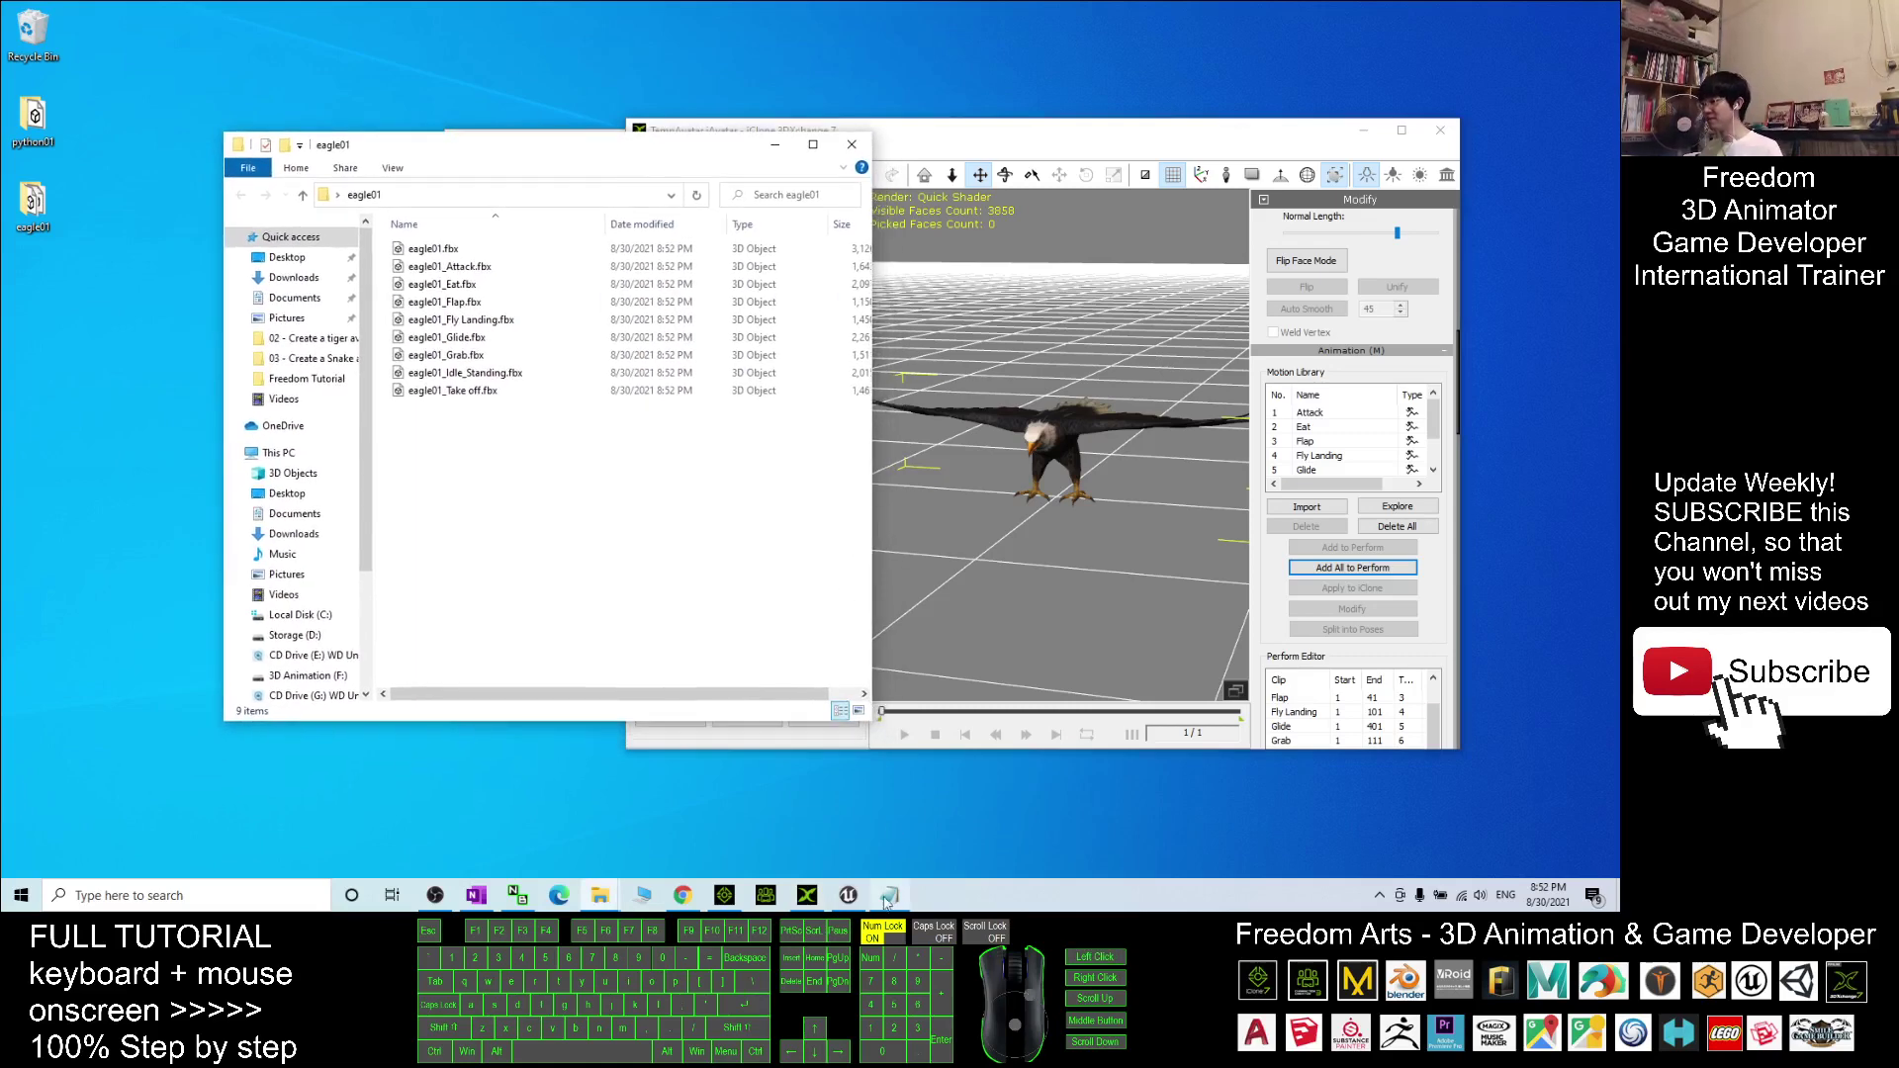
Import eagle01.fbx into Unreal's eagle01 content folder with Import All, then close the message log
{"action": "left_click", "coordinate": [848, 894]}
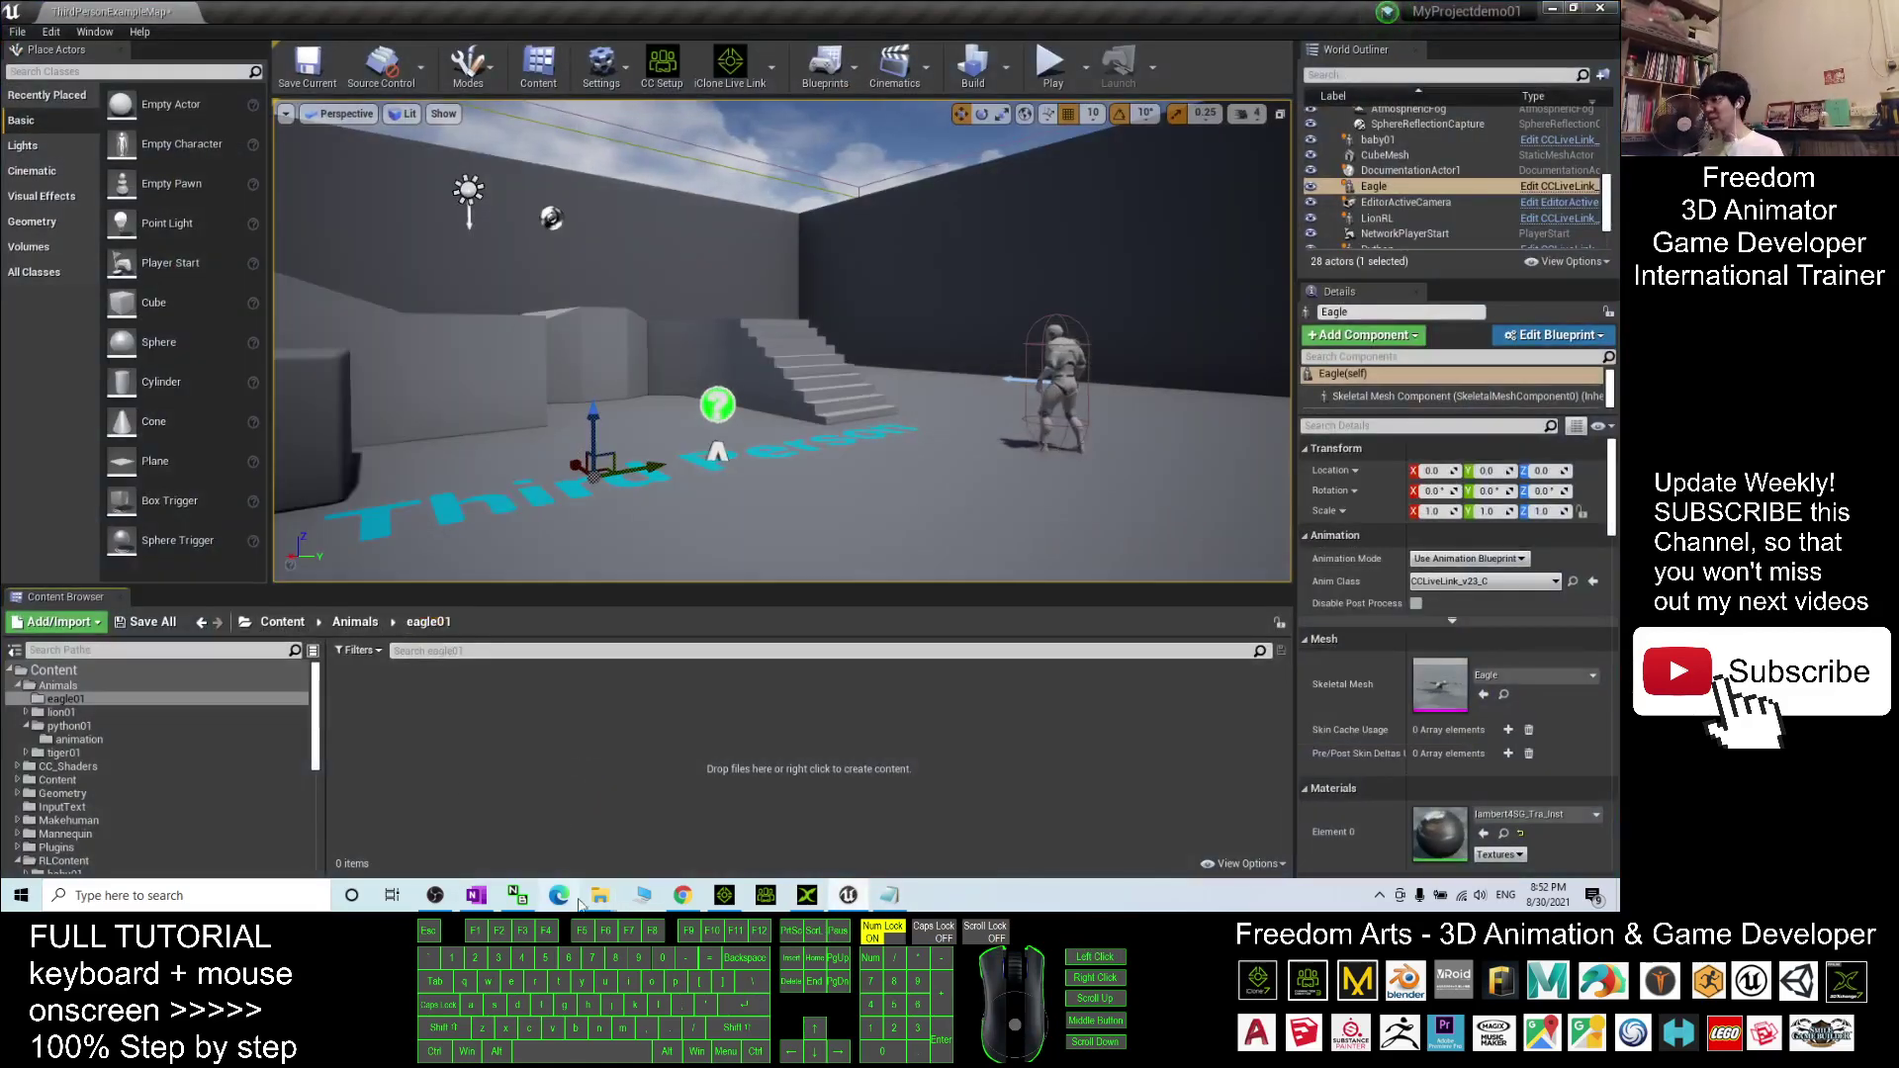
{"action": "mouse_move", "coordinate": [597, 897]}
{"action": "left_click", "coordinate": [719, 816]}
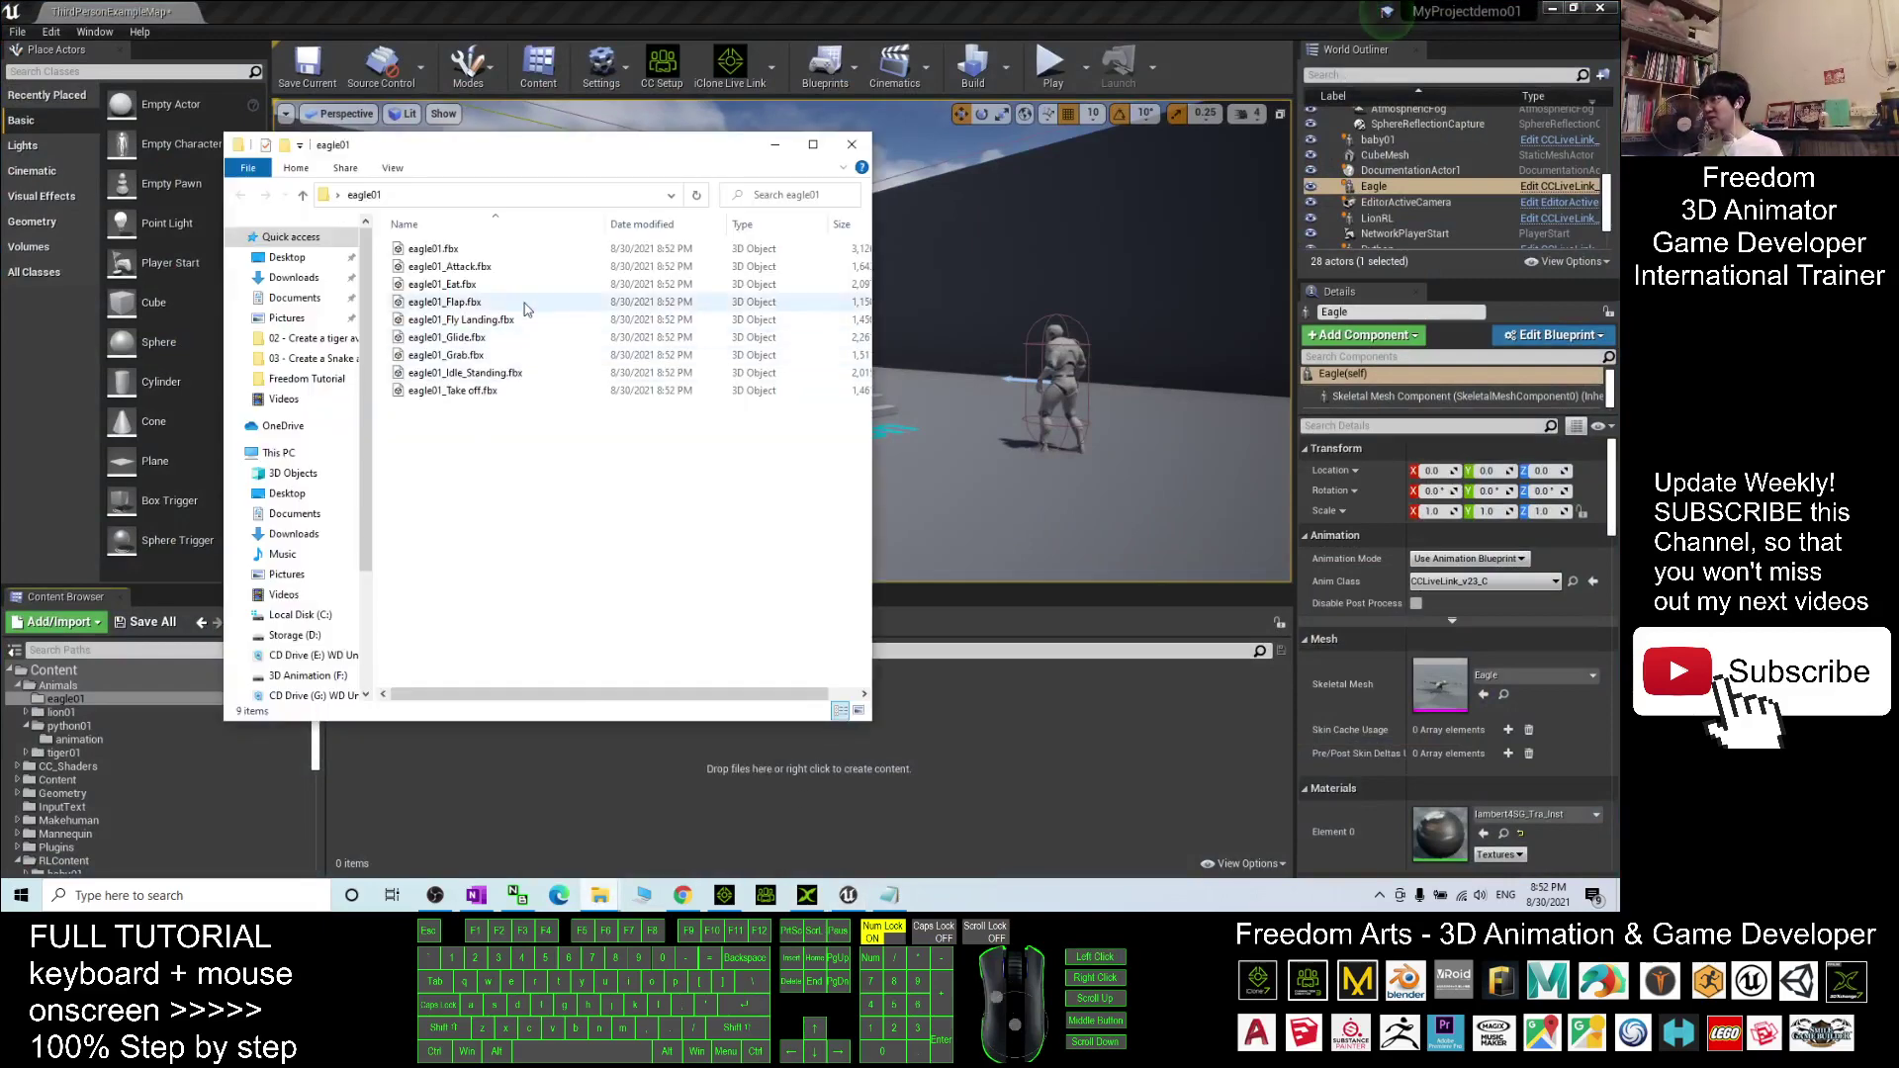
{"action": "left_click_drag", "start_coordinate": [551, 139], "coordinate": [1169, 112]}
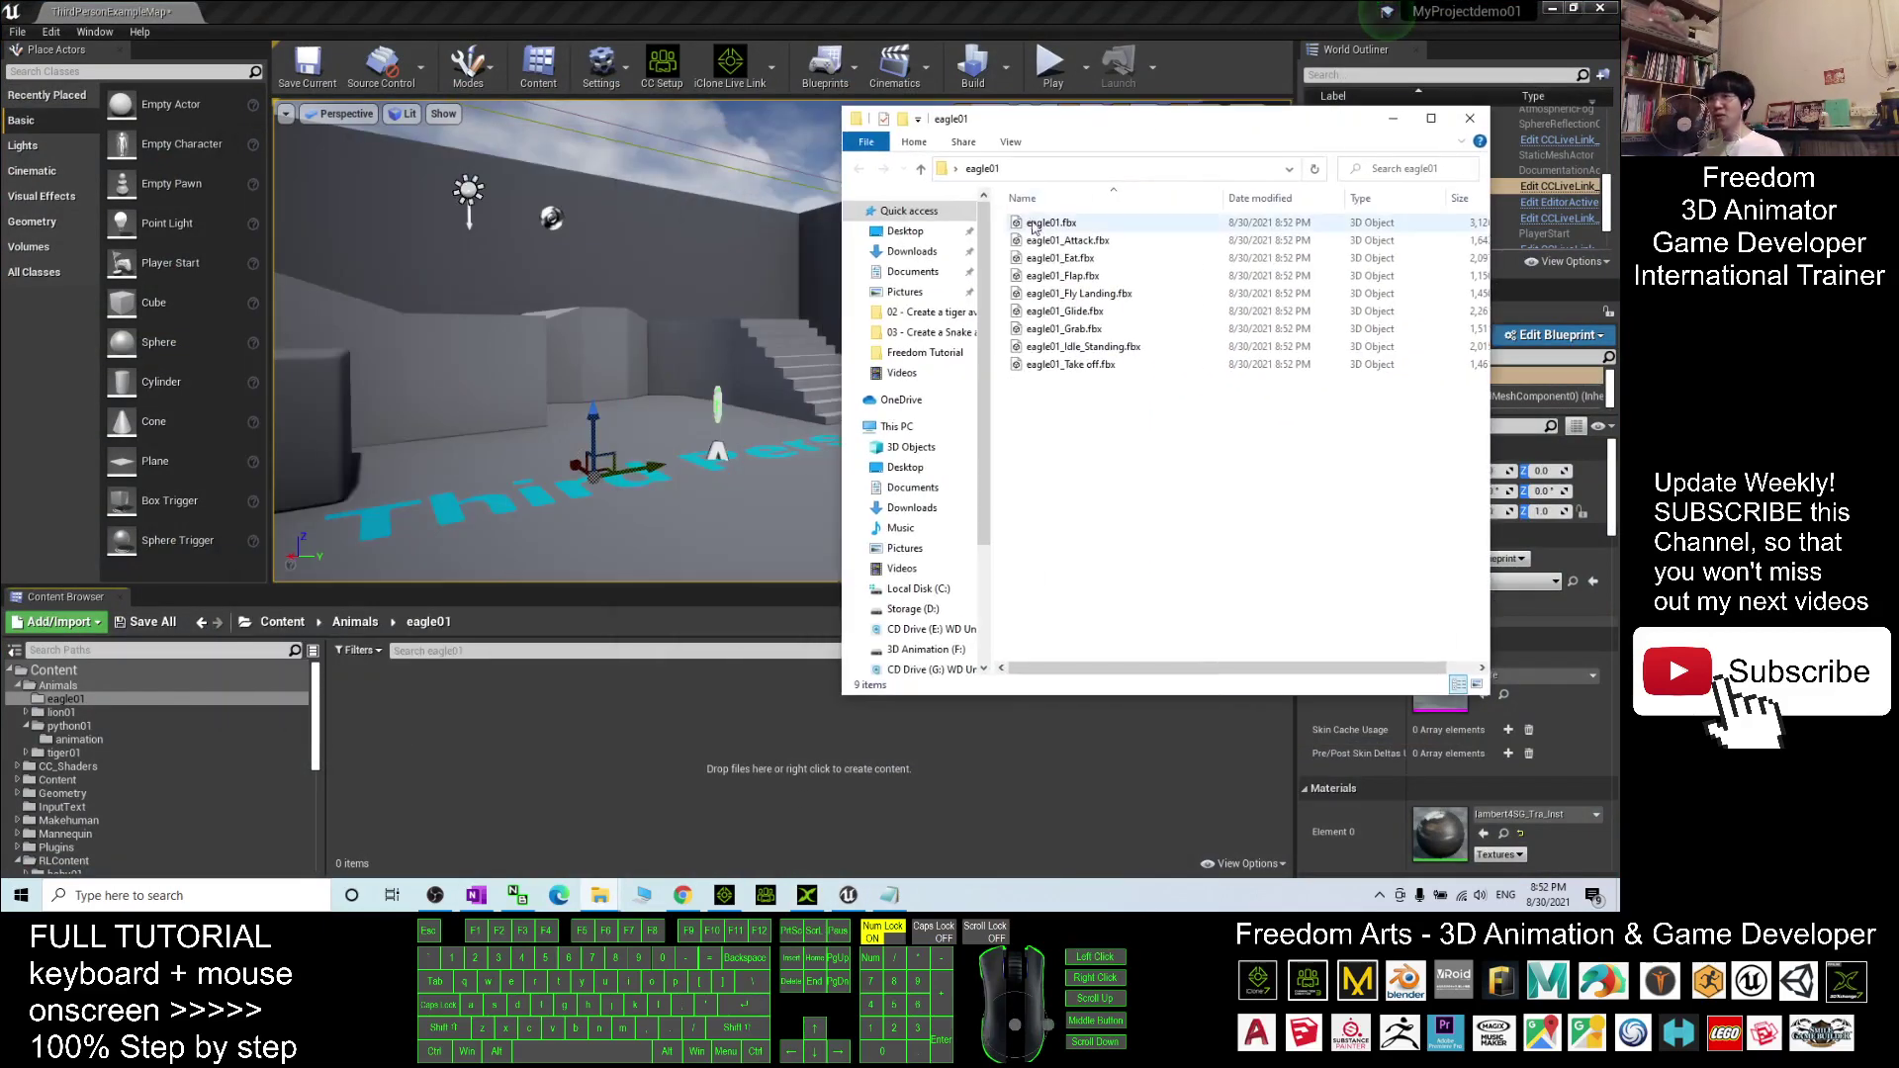
{"action": "left_click_drag", "start_coordinate": [1033, 228], "coordinate": [492, 748]}
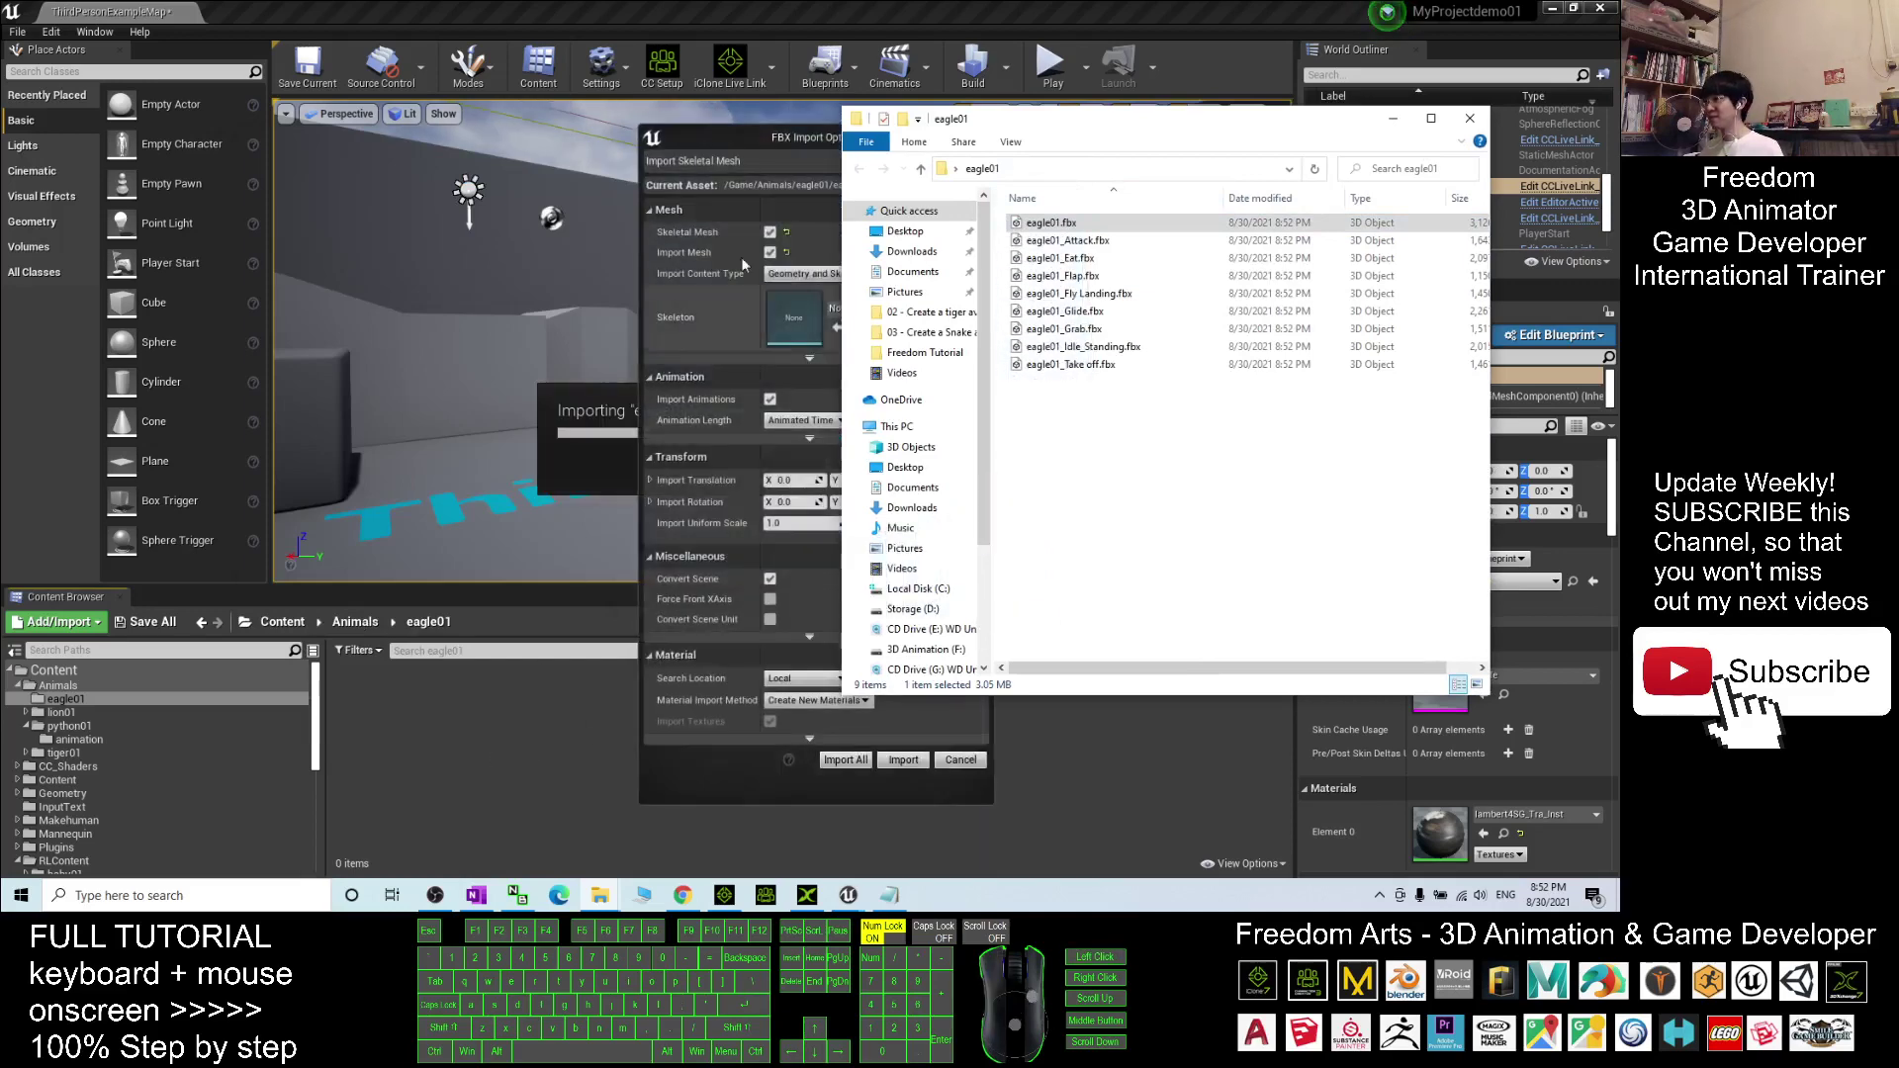
{"action": "left_click", "coordinate": [795, 137]}
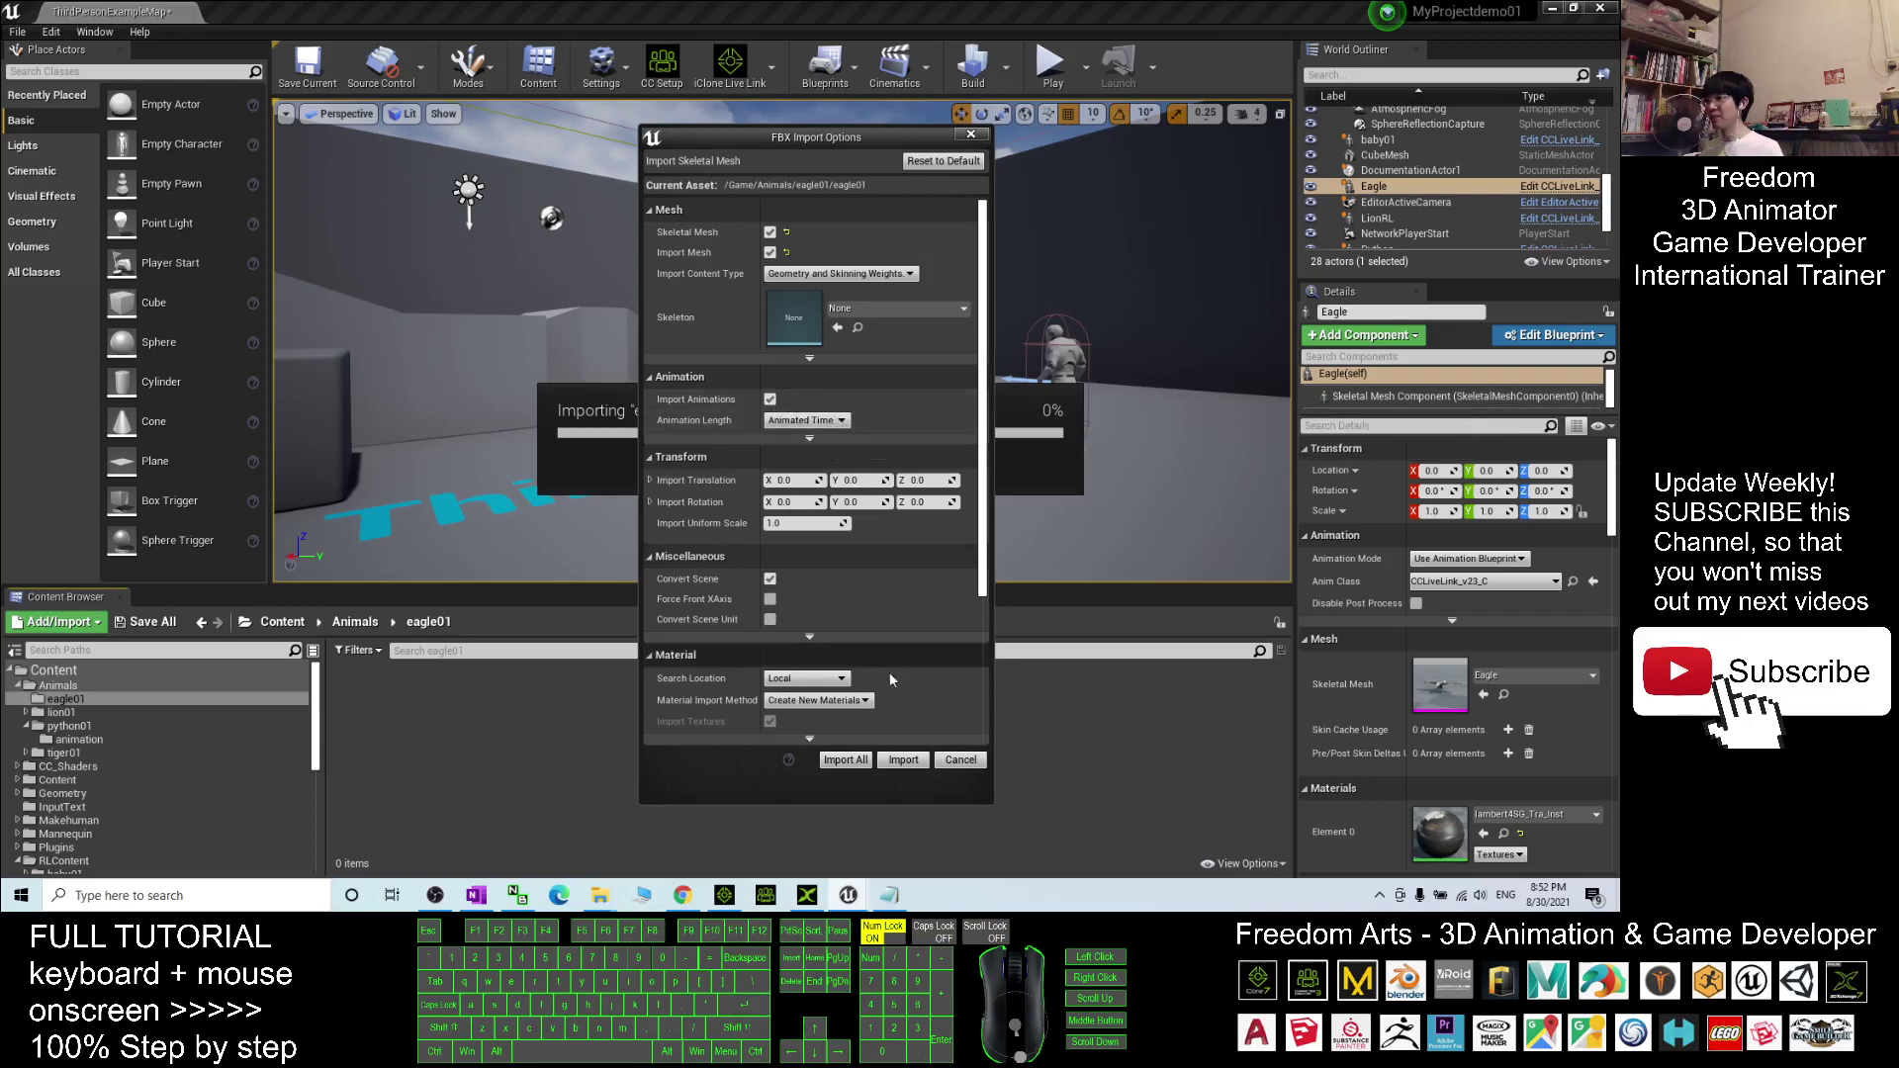
{"action": "left_click", "coordinate": [839, 761]}
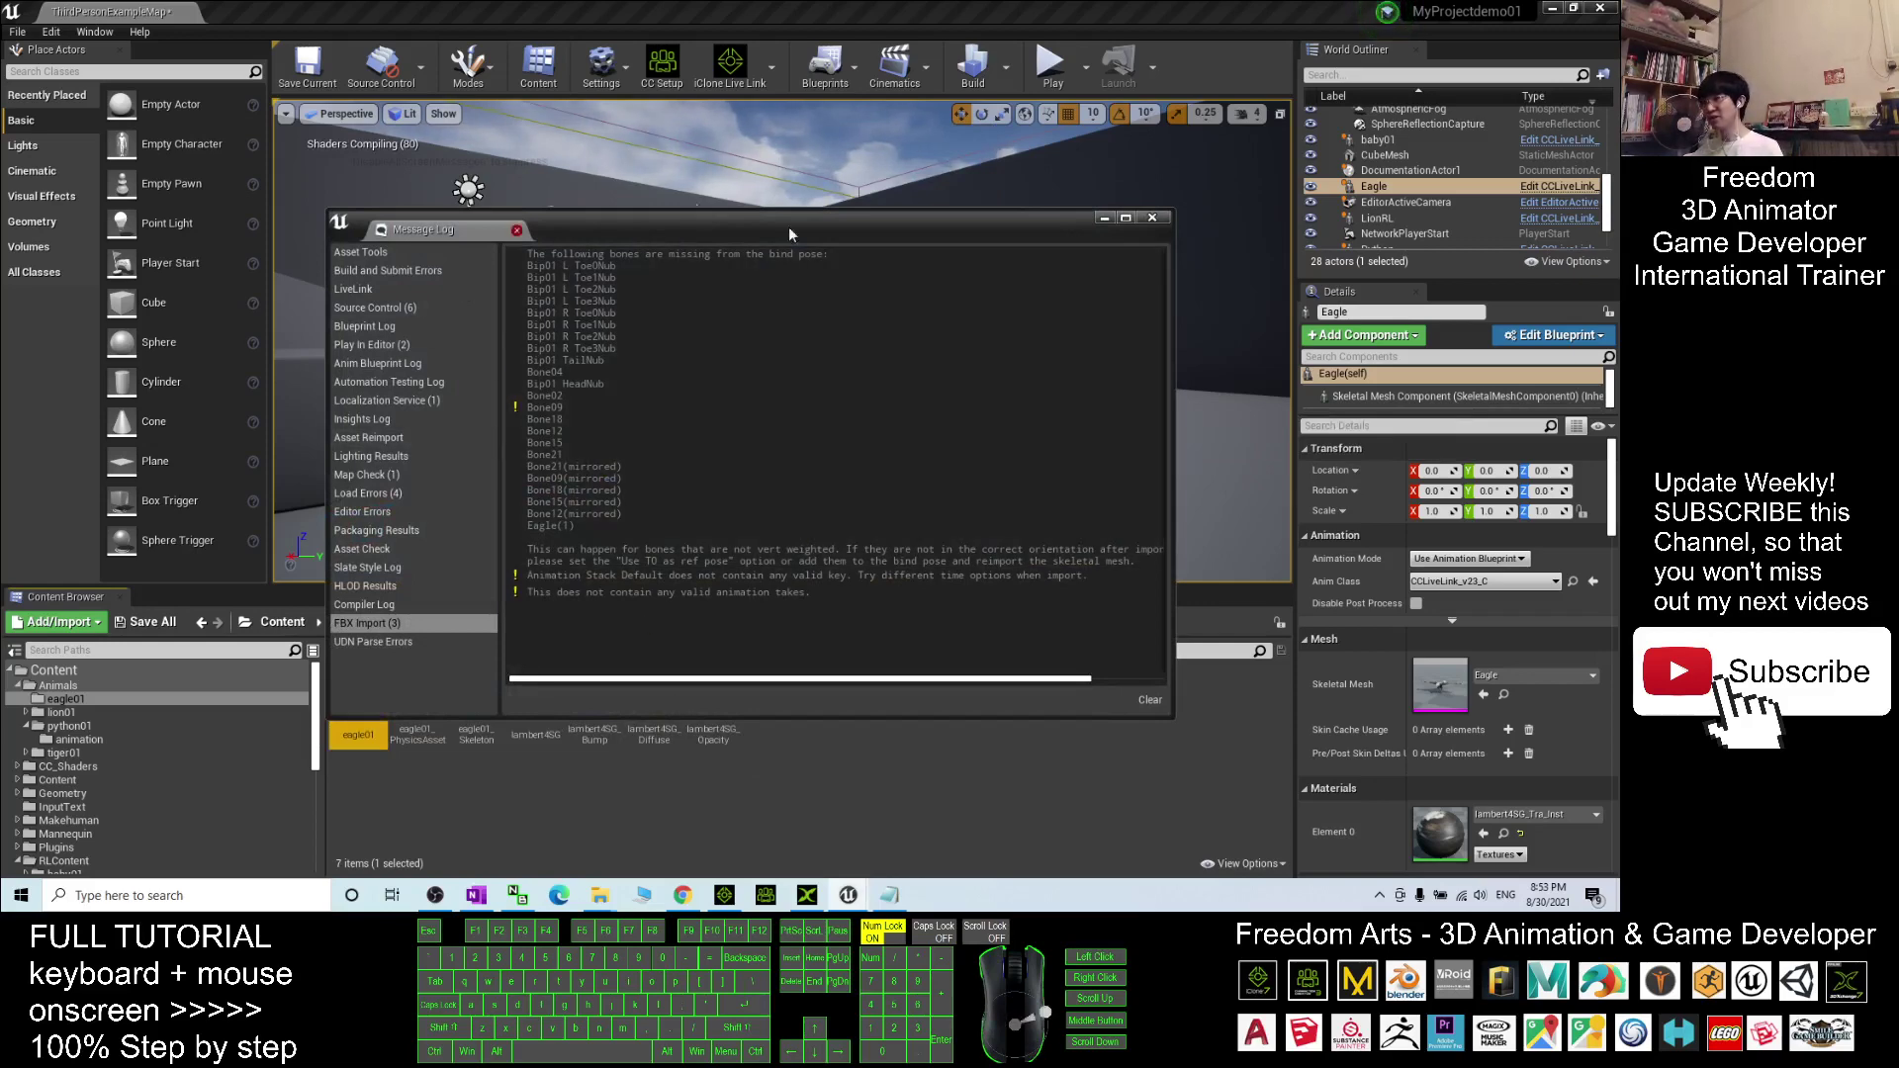
{"action": "left_click", "coordinate": [1151, 217]}
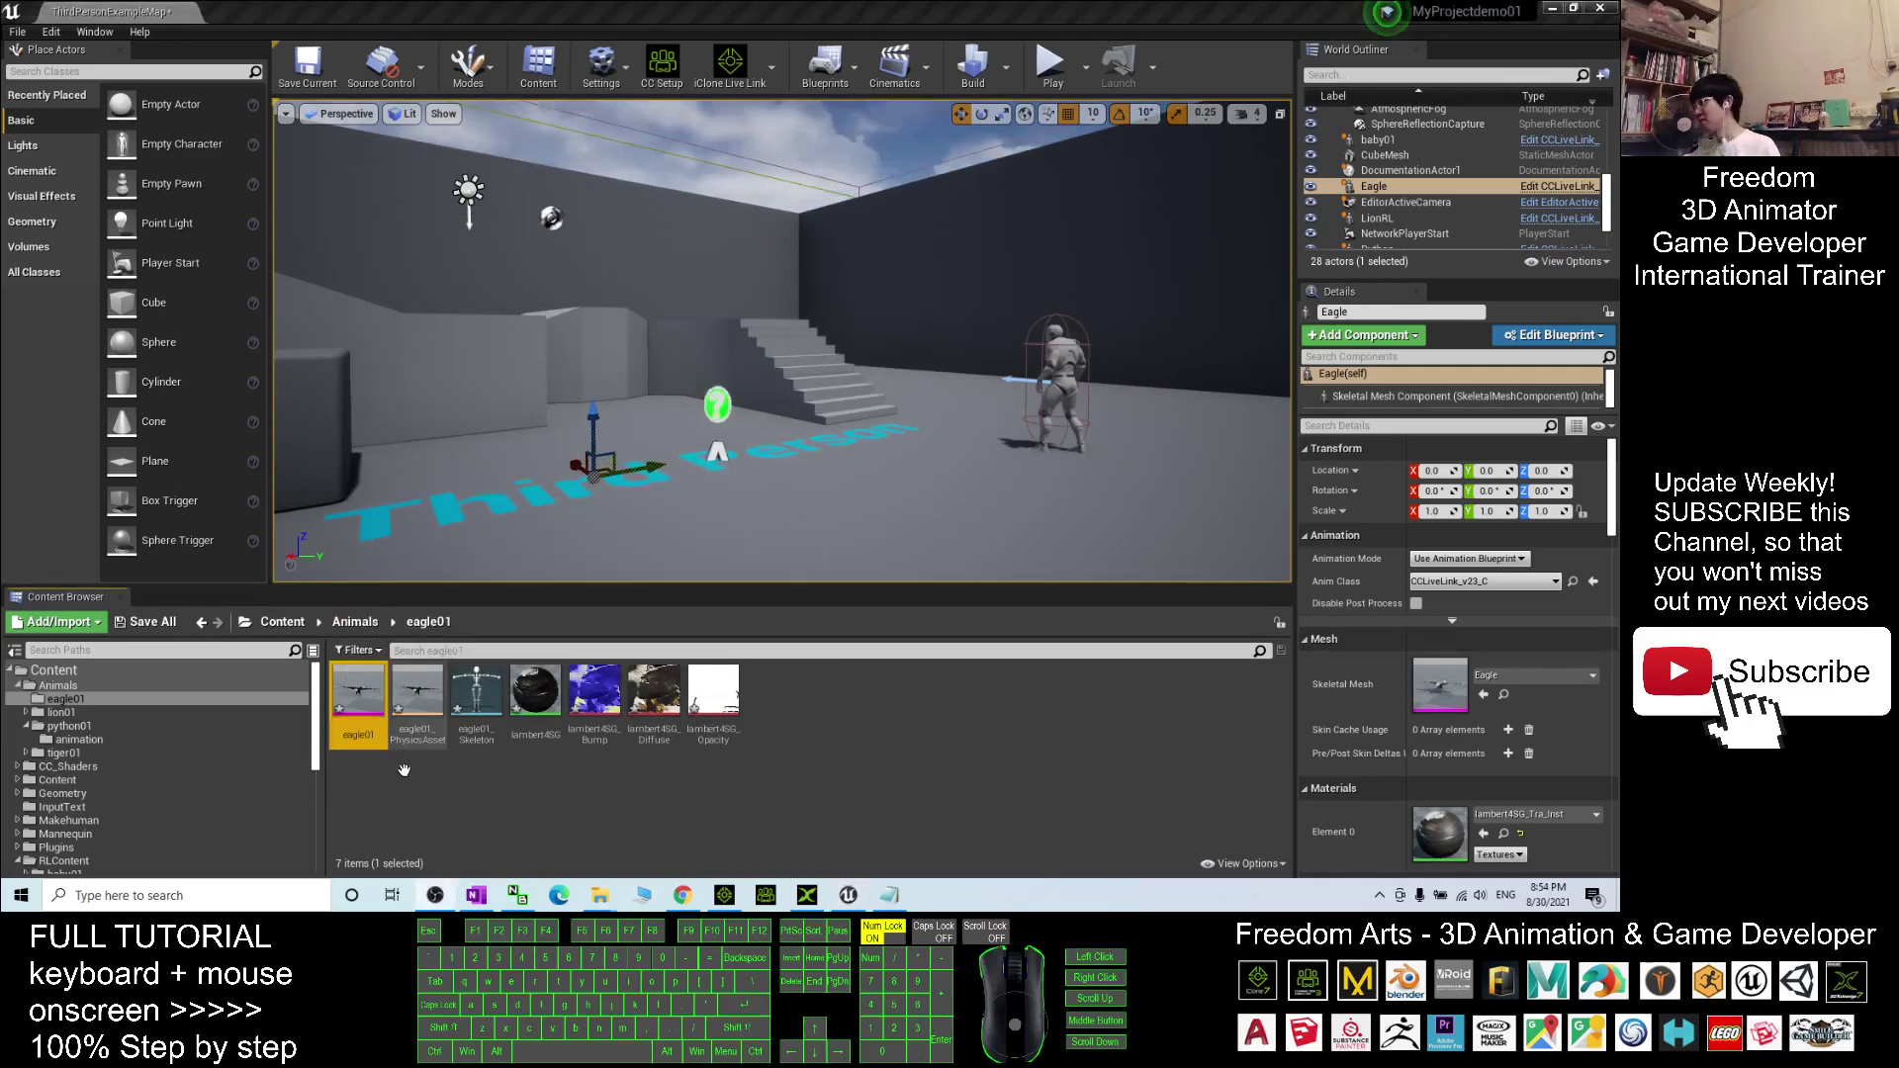
Set the eagle01 mesh's Element 0 material to lambert4SG_Tra_Inst and save the mesh
{"action": "mouse_move", "coordinate": [352, 693]}
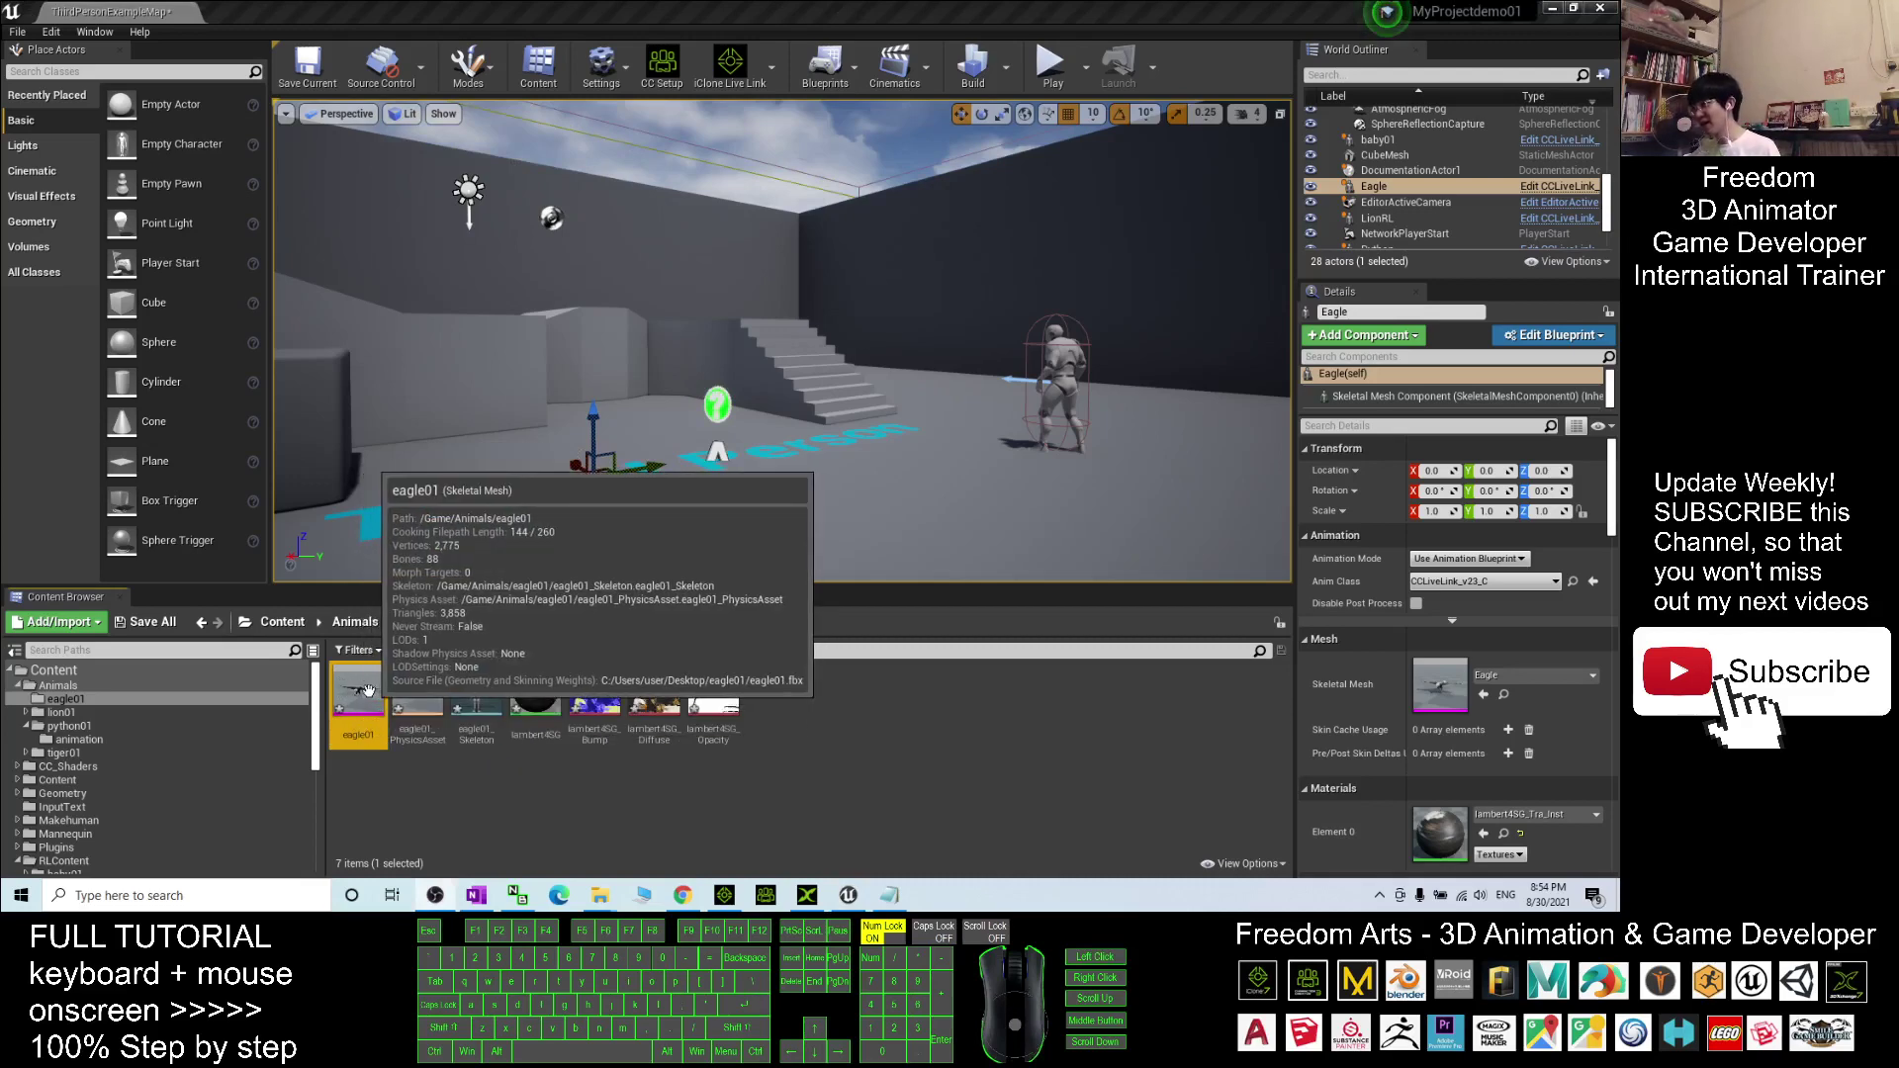
{"action": "double_click", "coordinate": [373, 690]}
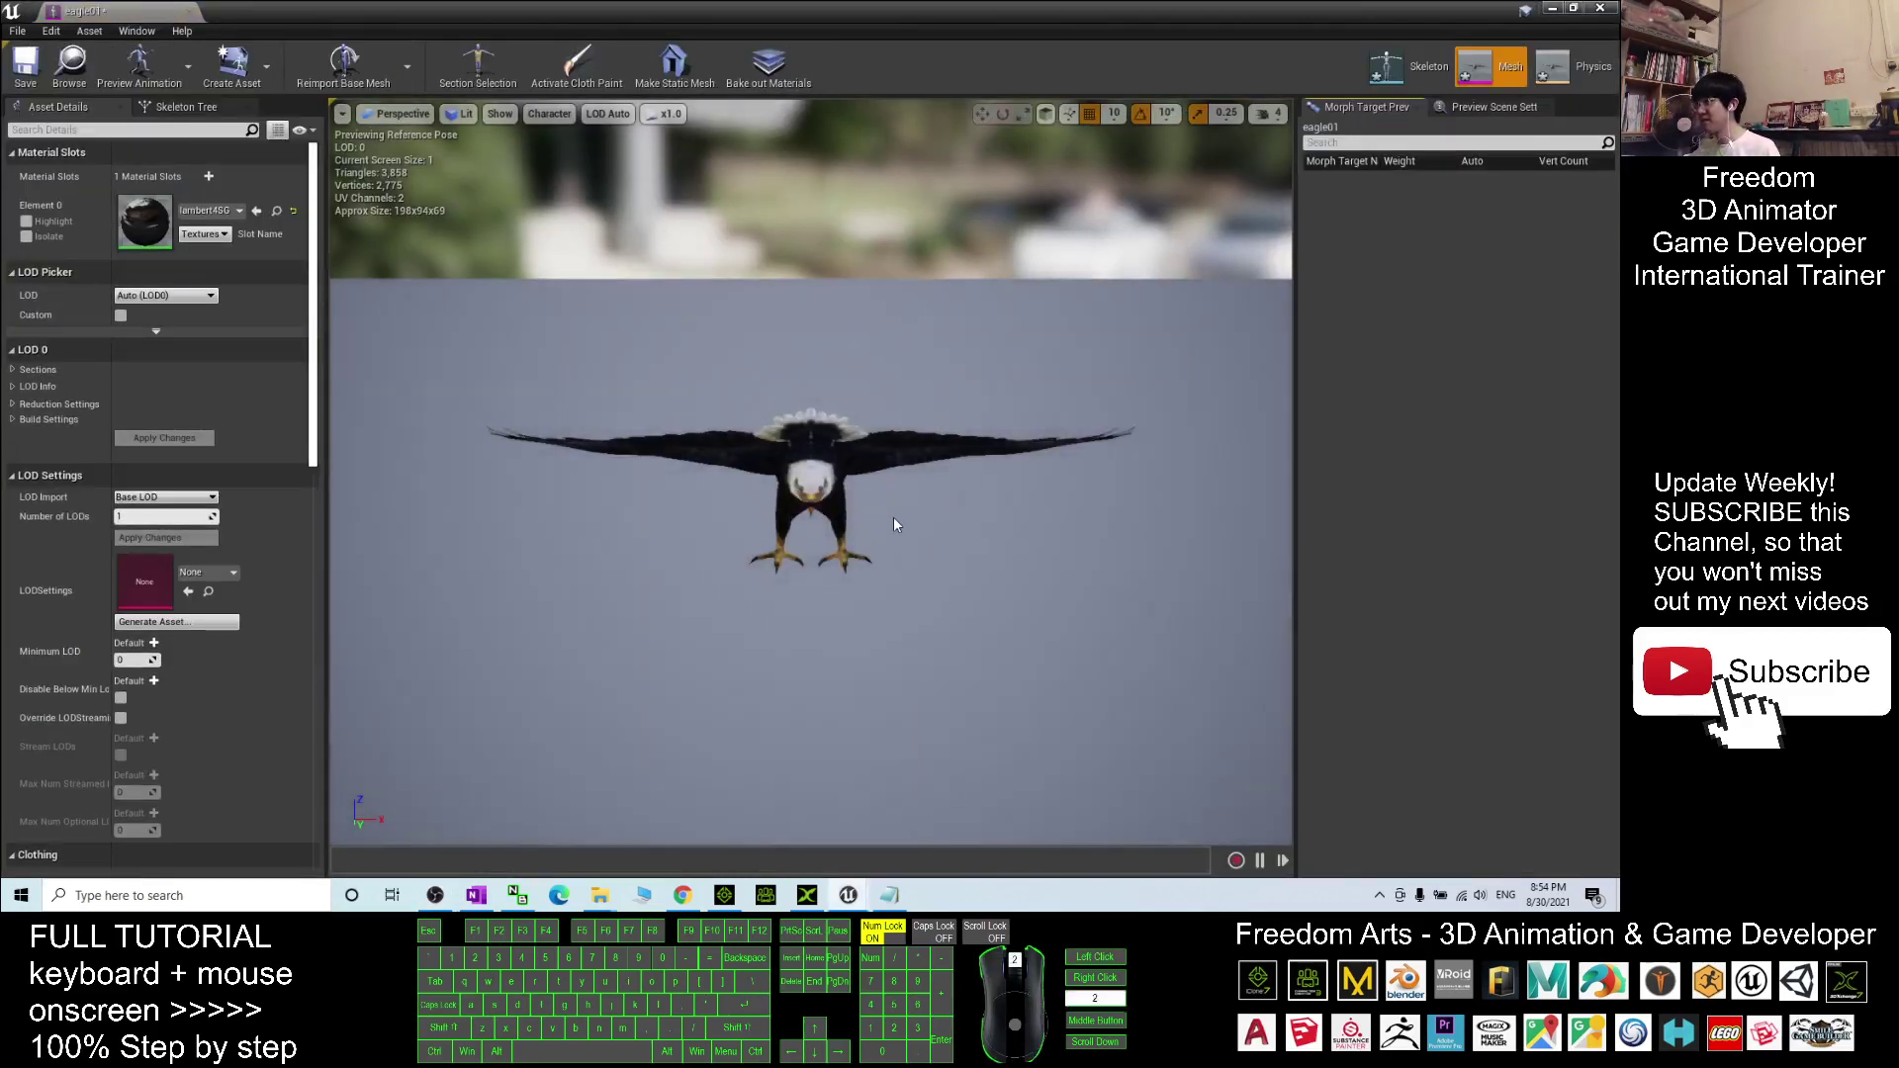
{"action": "scroll", "coordinate": [890, 530], "scroll_direction": "up", "scroll_amount": 5}
{"action": "left_click_drag", "start_coordinate": [1121, 648], "coordinate": [708, 551], "text": "alt"}
{"action": "scroll", "coordinate": [691, 475], "scroll_direction": "down", "scroll_amount": 3}
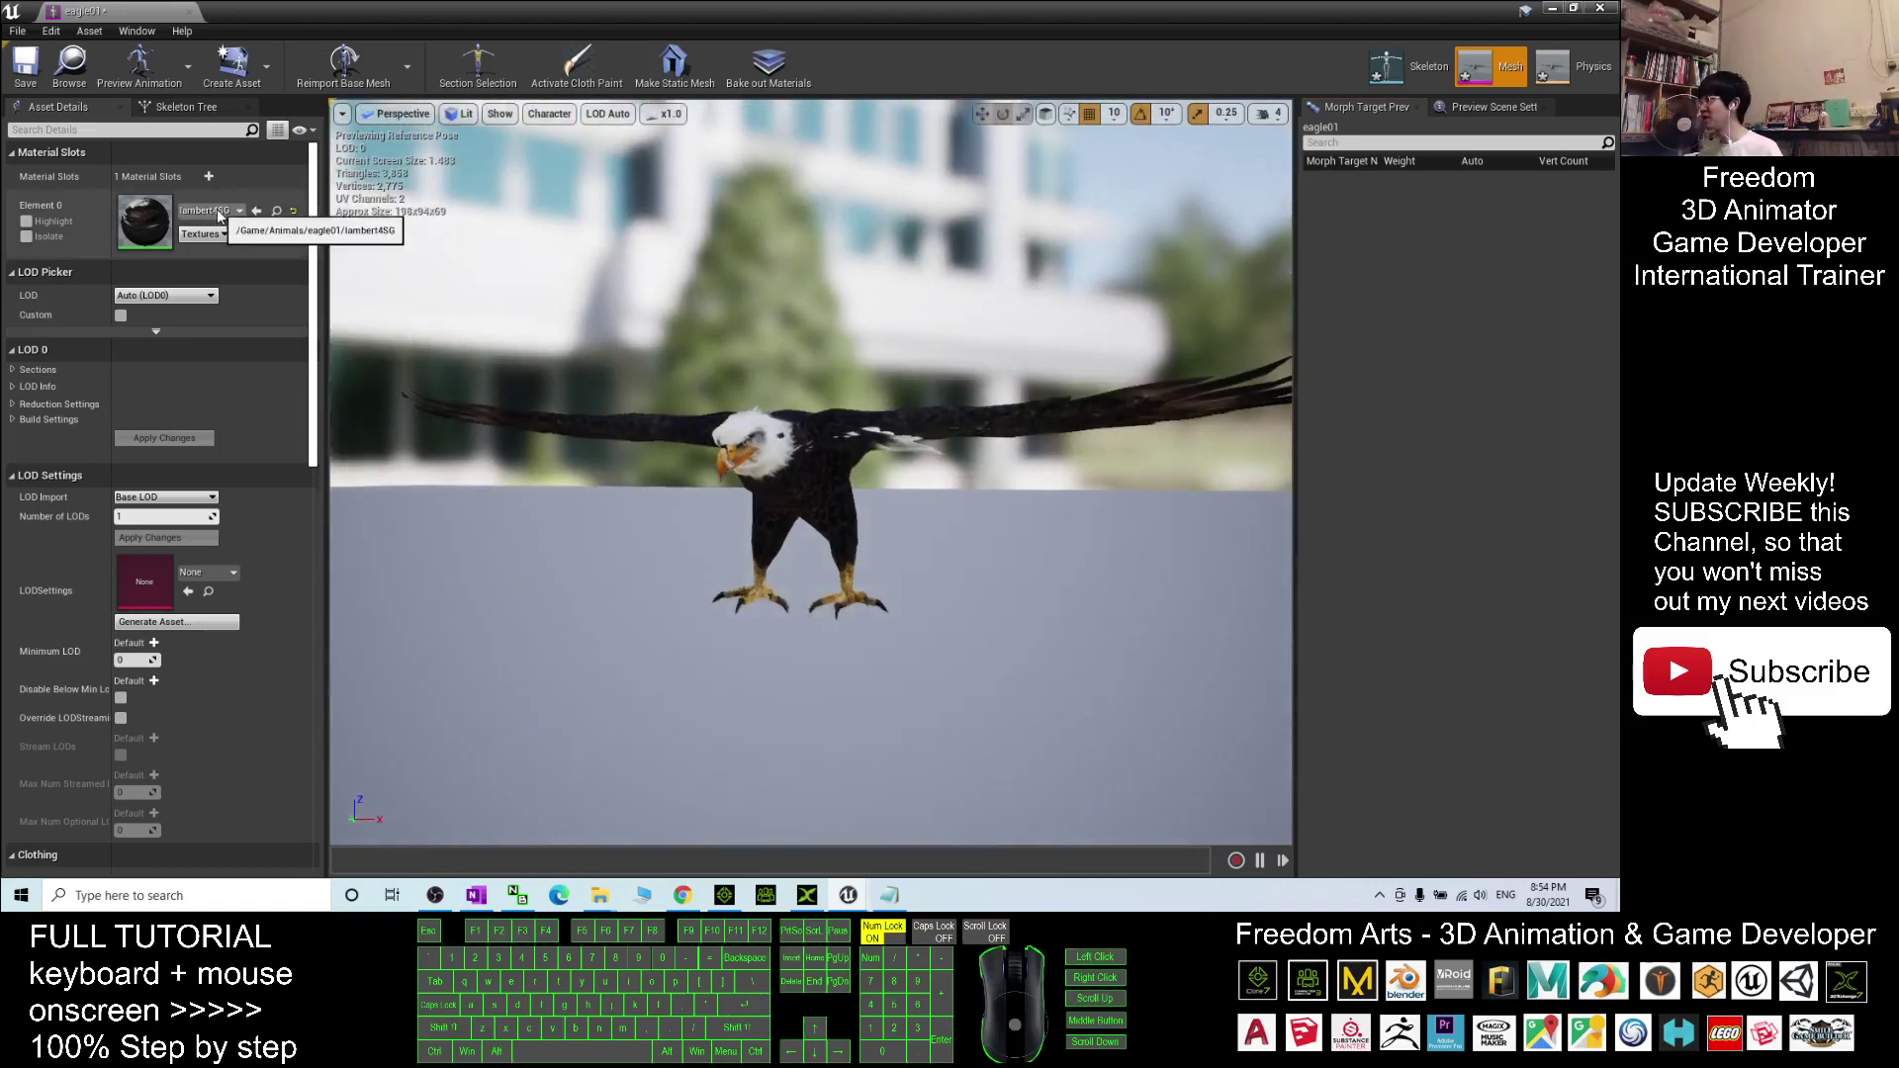
{"action": "left_click", "coordinate": [219, 214]}
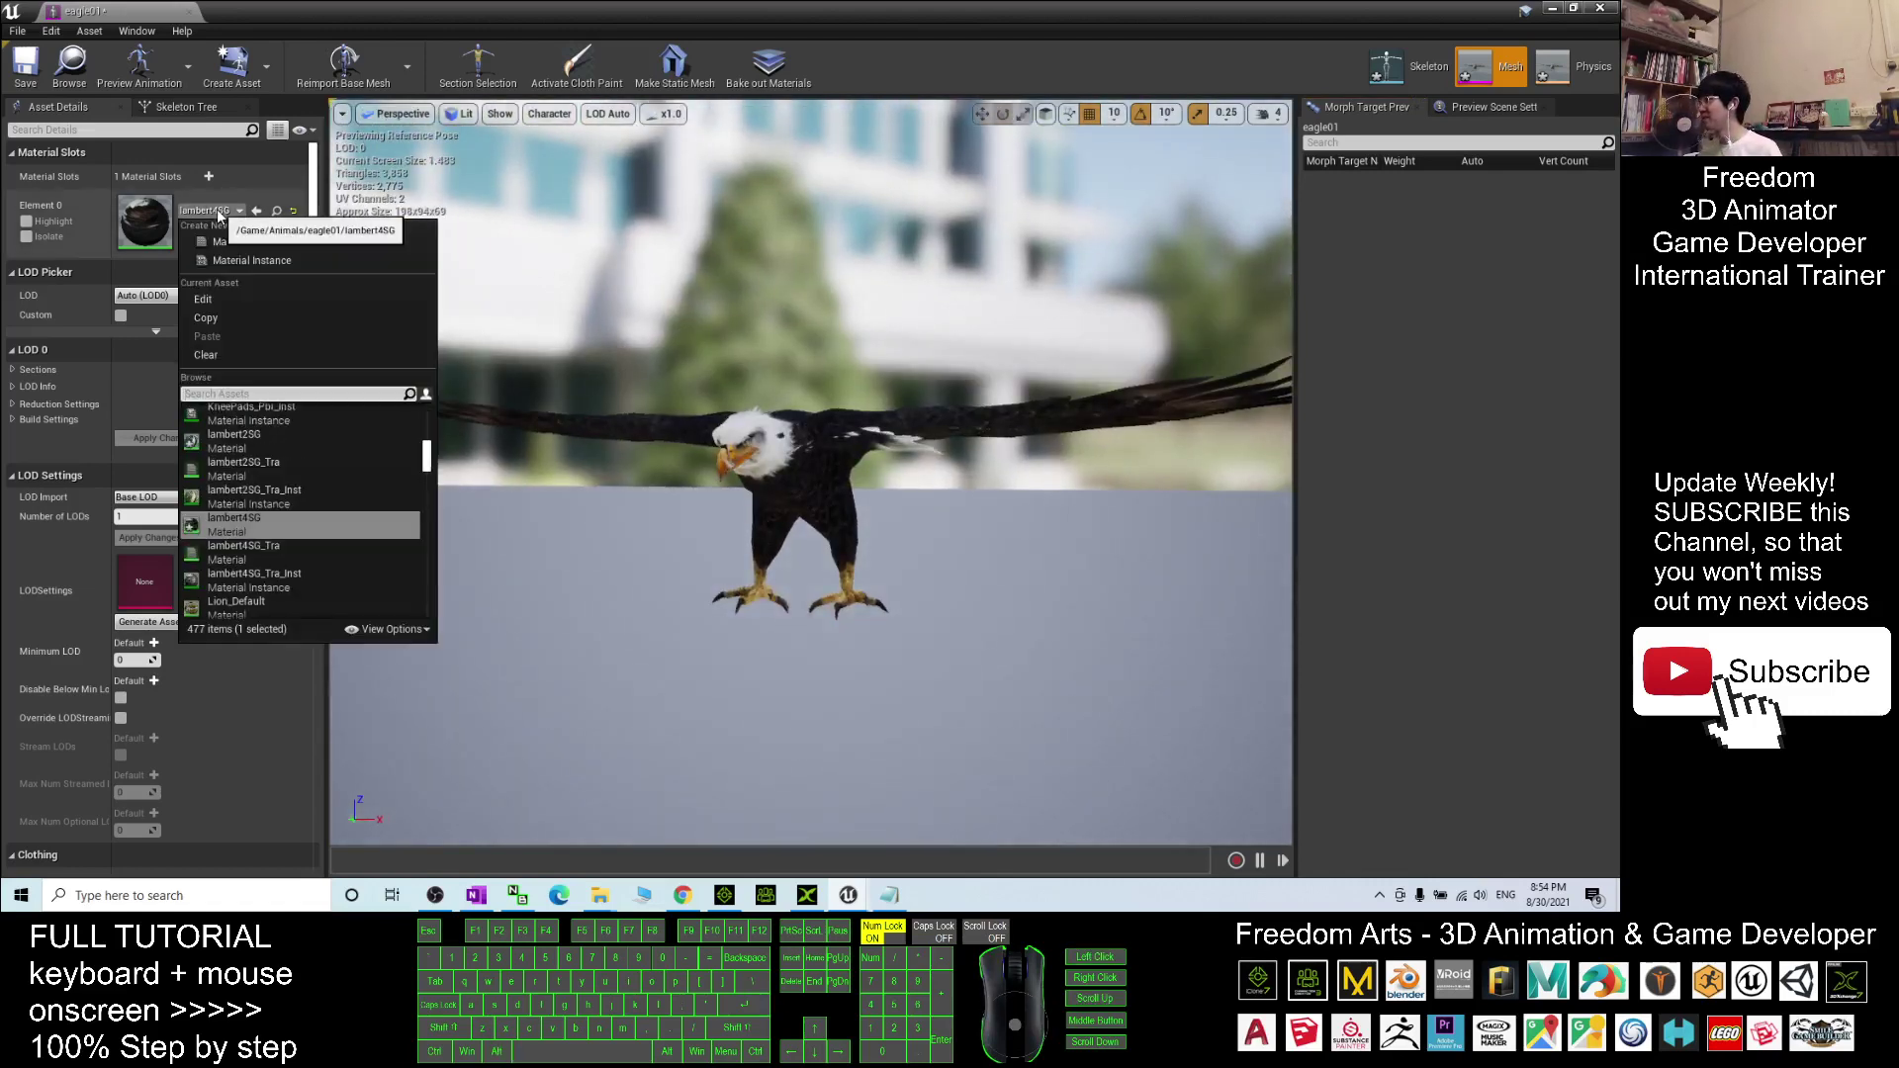
{"action": "left_click", "coordinate": [304, 579]}
{"action": "mouse_move", "coordinate": [938, 507]}
{"action": "left_mouse_down", "text": "alt"}
{"action": "mouse_move", "coordinate": [762, 453]}
{"action": "mouse_move", "coordinate": [932, 514]}
{"action": "left_mouse_up", "text": "alt"}
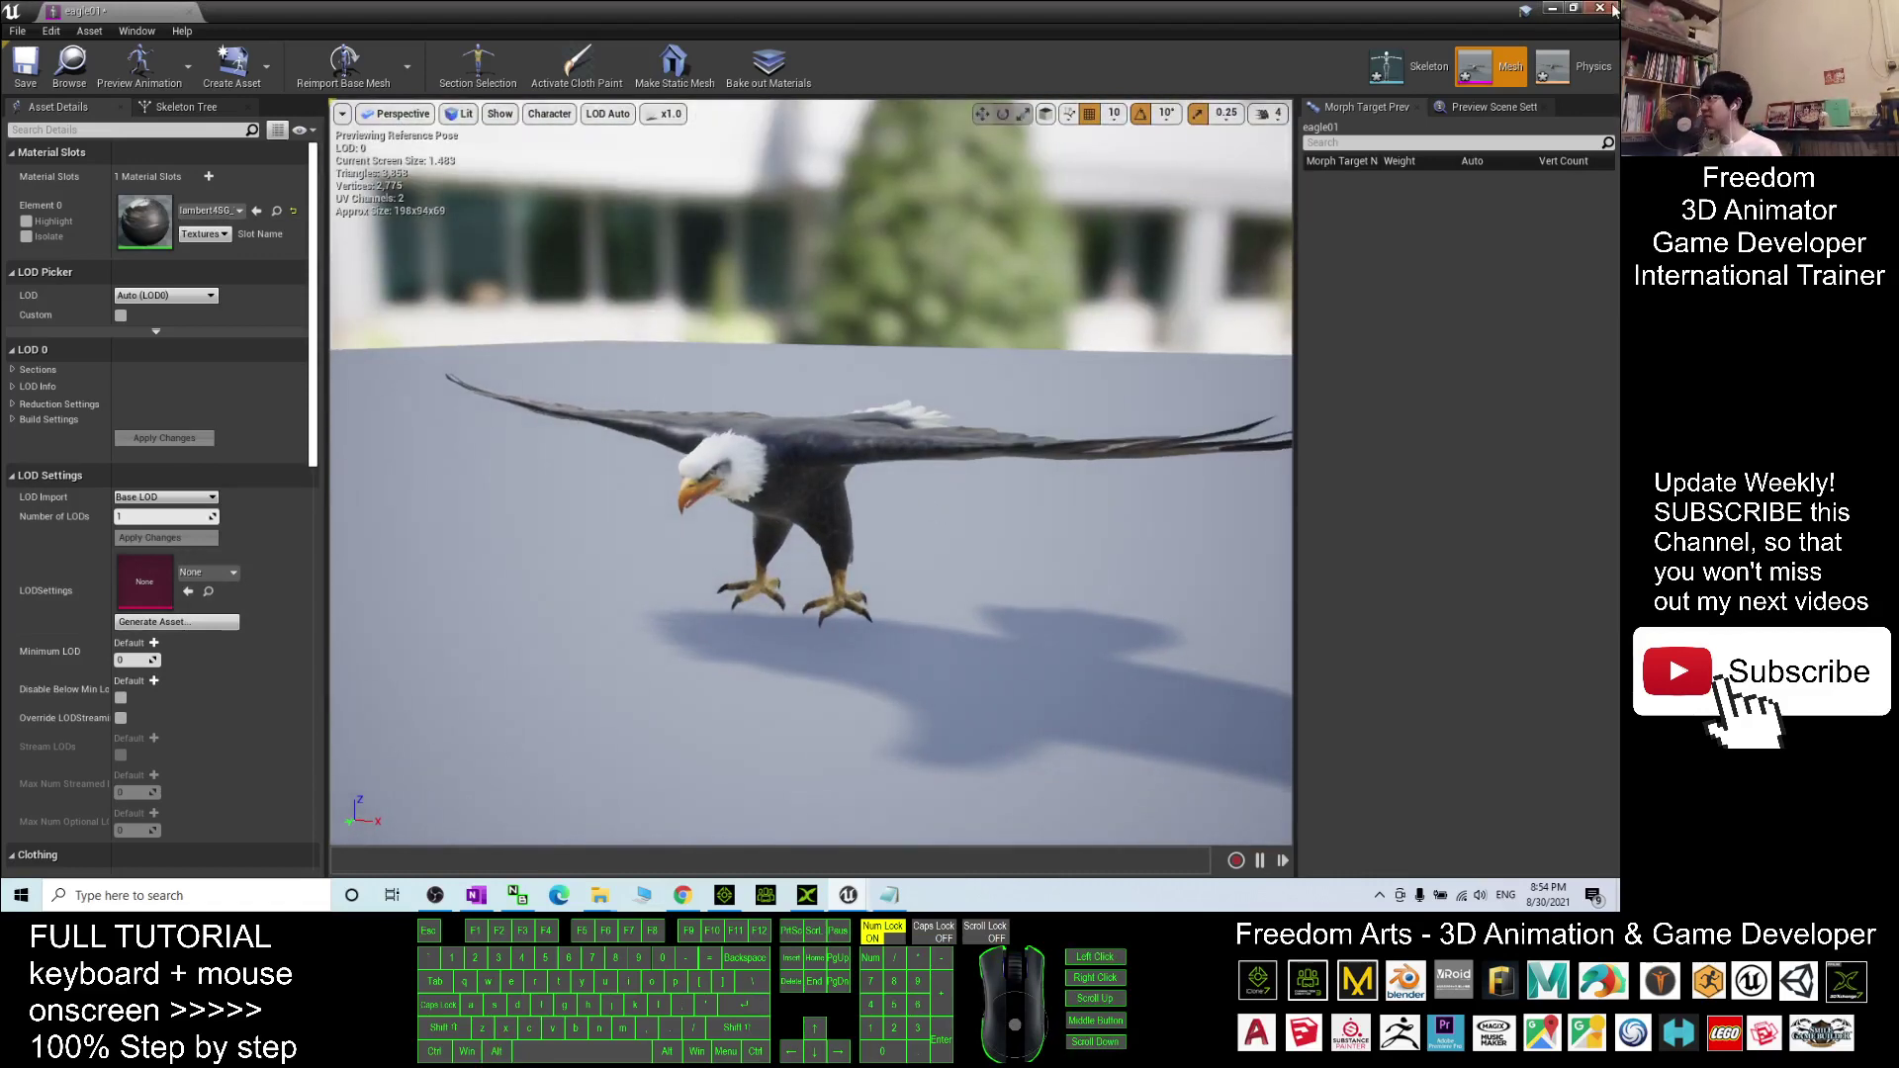
{"action": "left_click", "coordinate": [24, 63]}
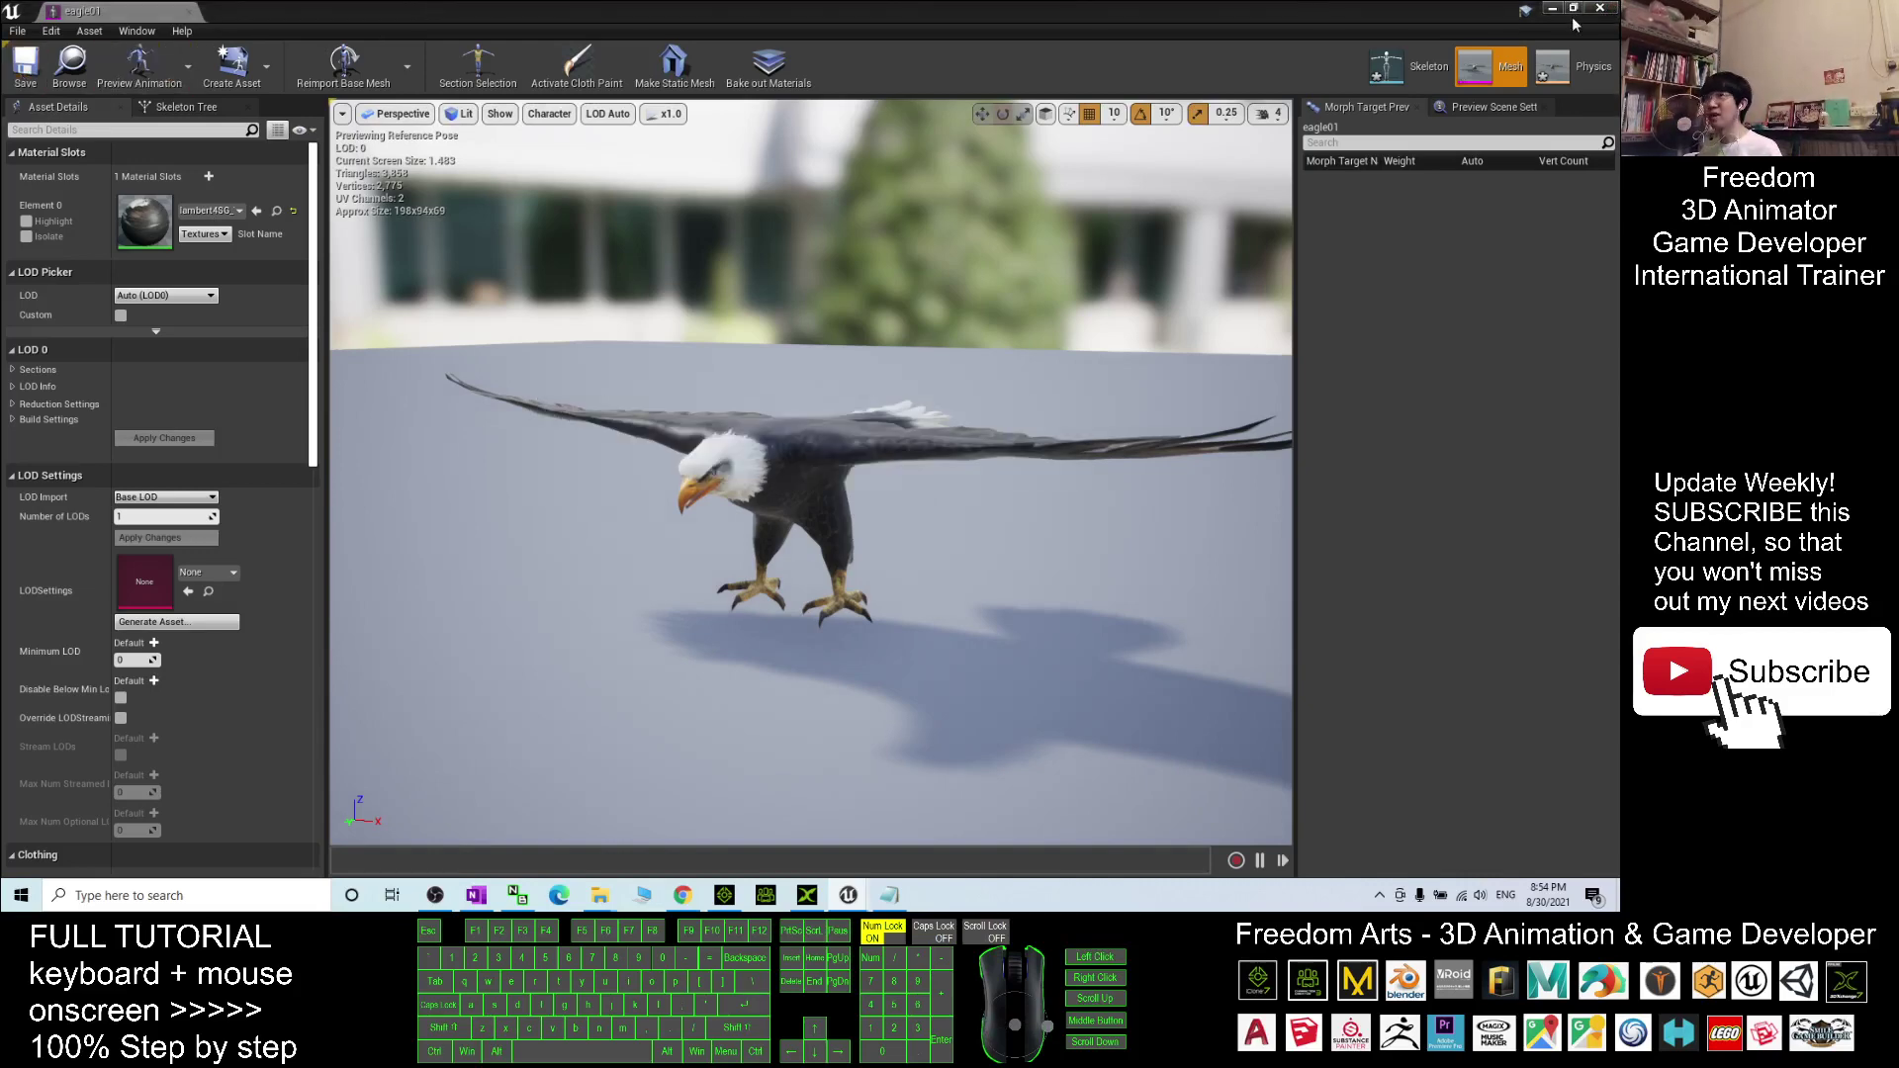
Close the mesh editor, then add and open an 'animation' folder inside eagle01
{"action": "left_click", "coordinate": [1602, 9]}
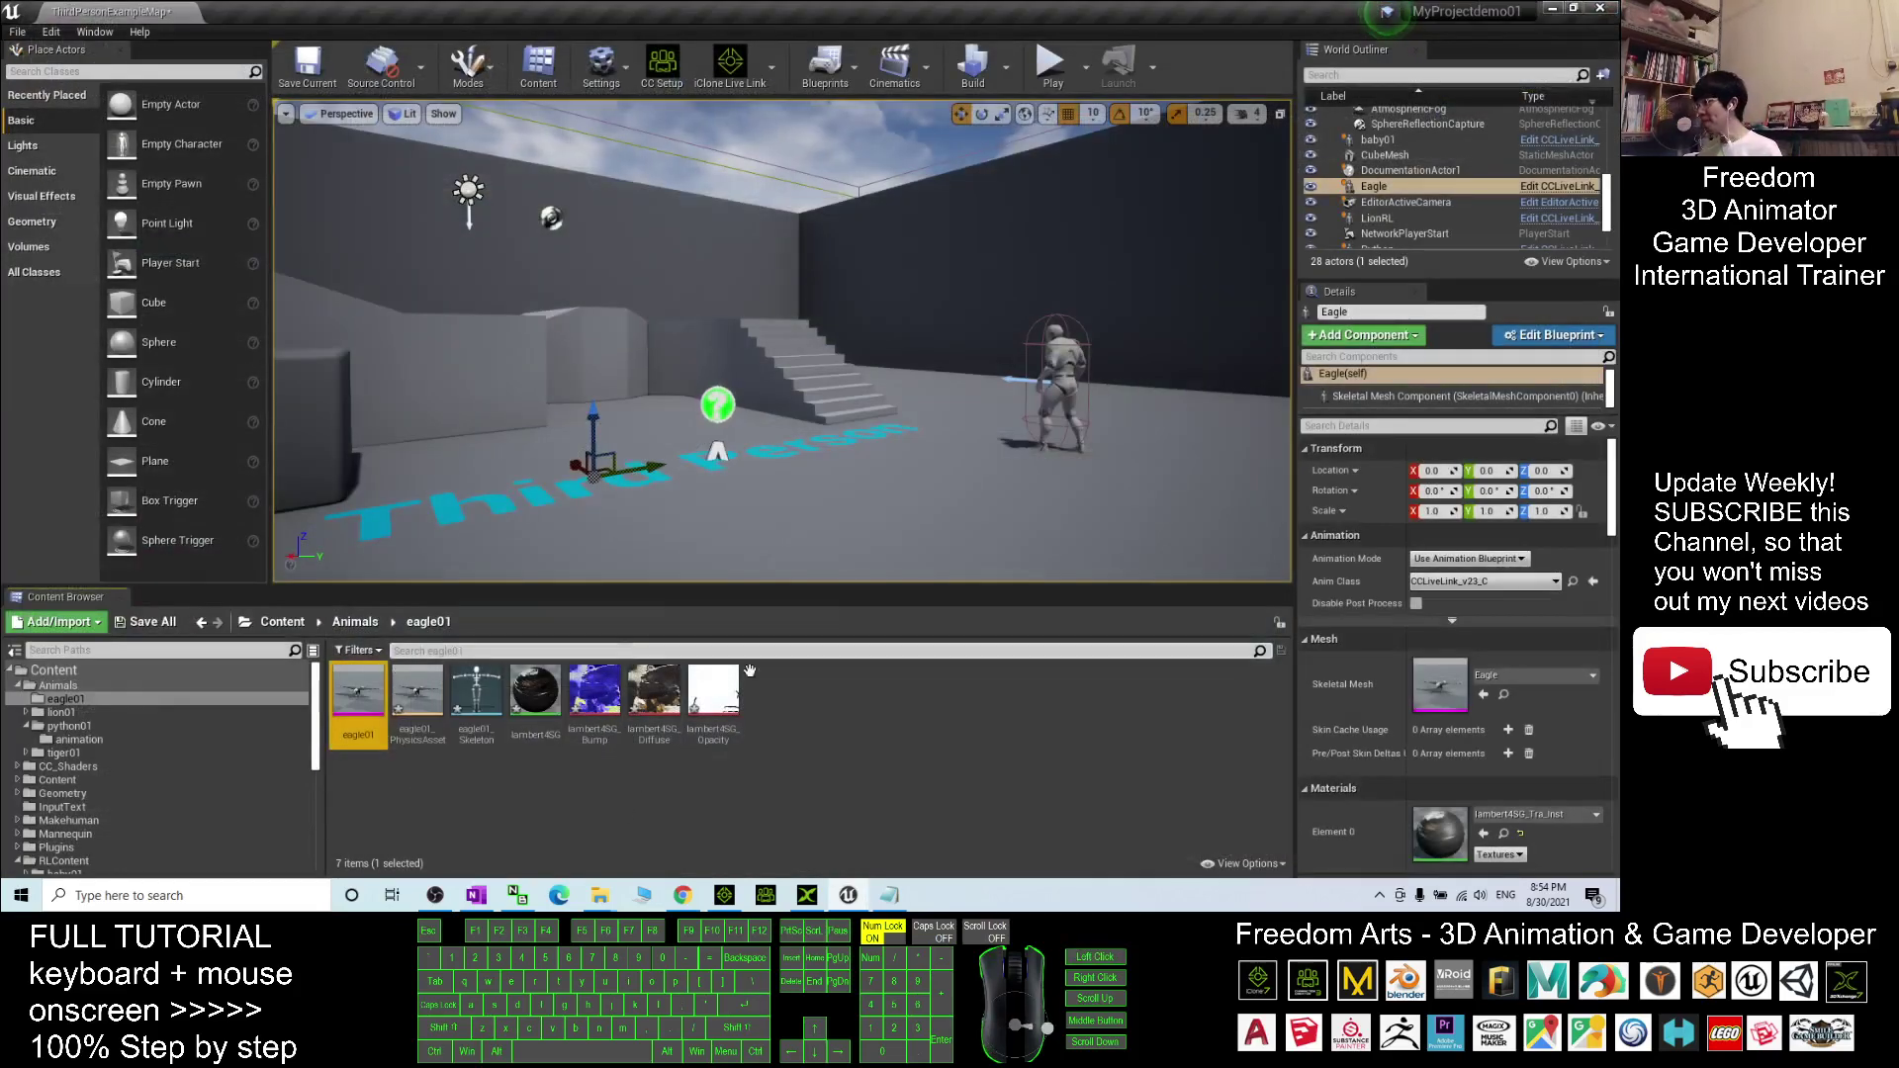
{"action": "right_click", "coordinate": [537, 810]}
{"action": "left_click", "coordinate": [614, 301]}
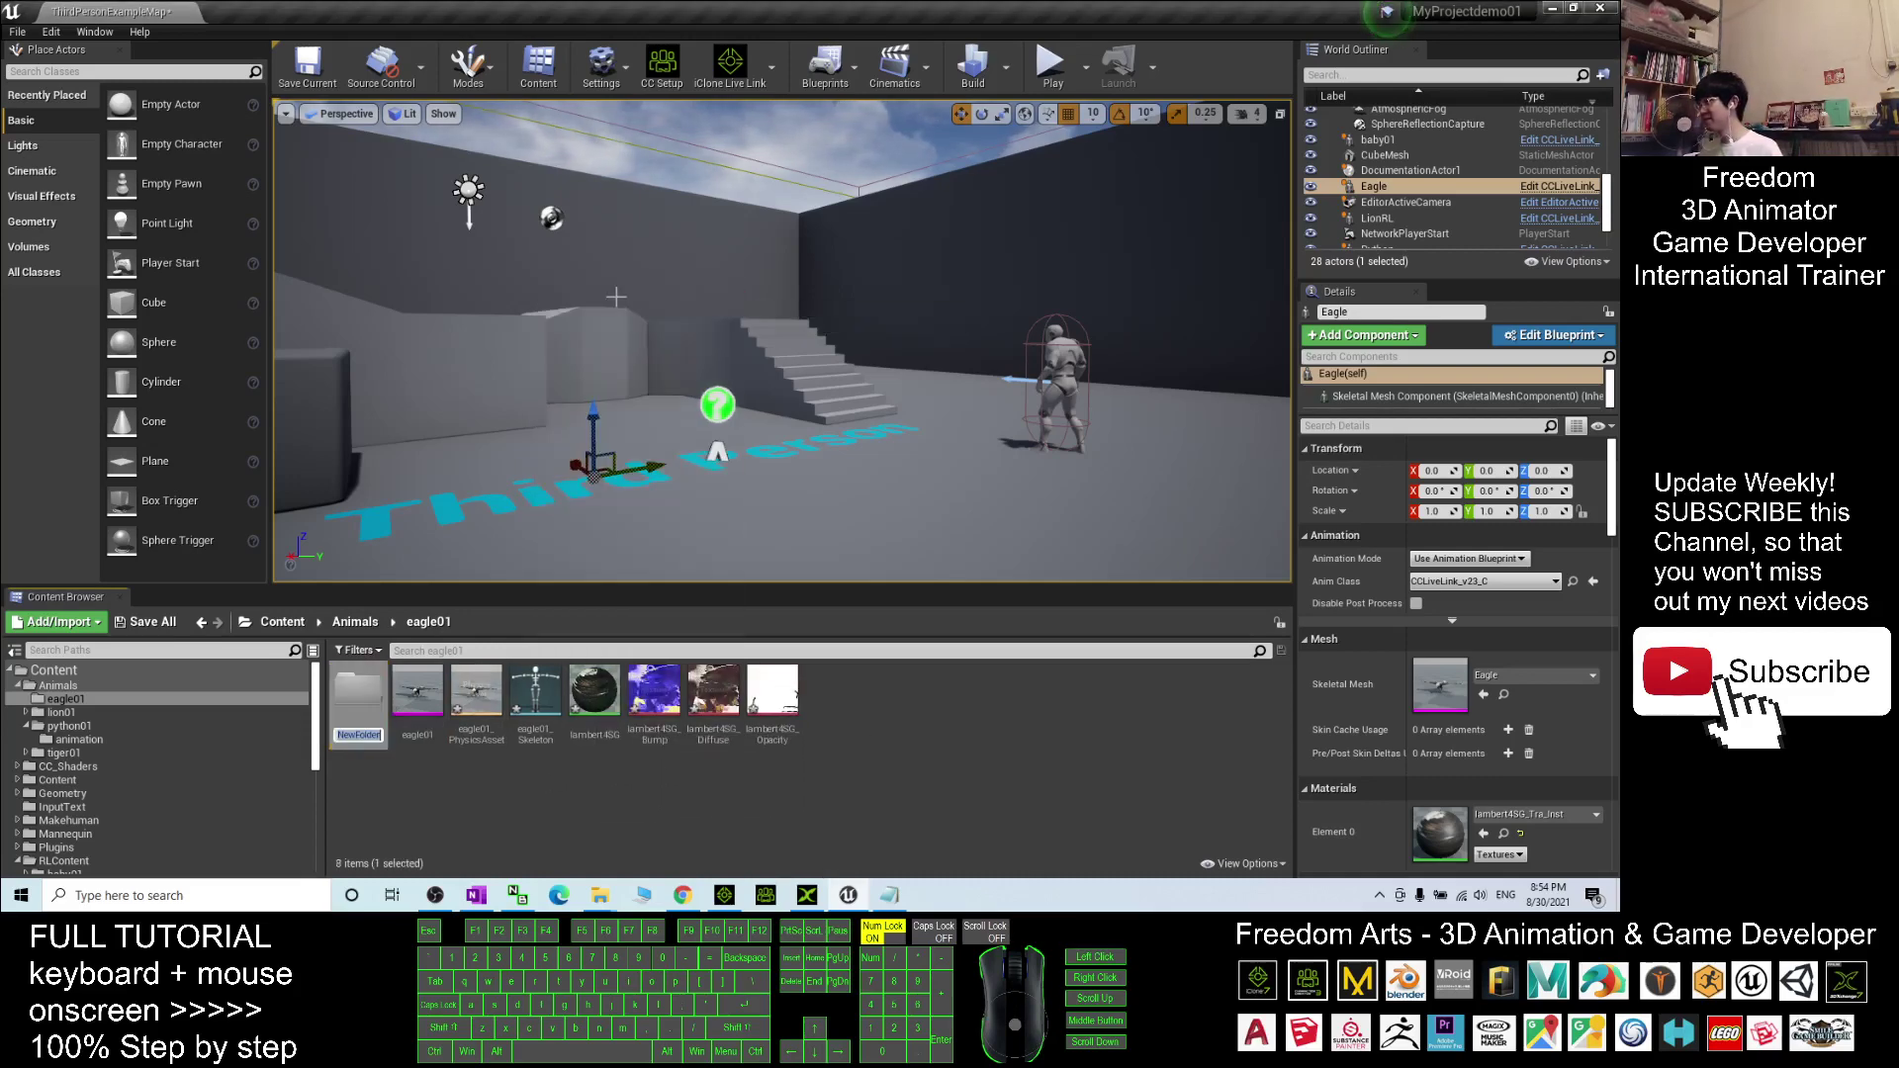
{"action": "type", "text": "animation"}
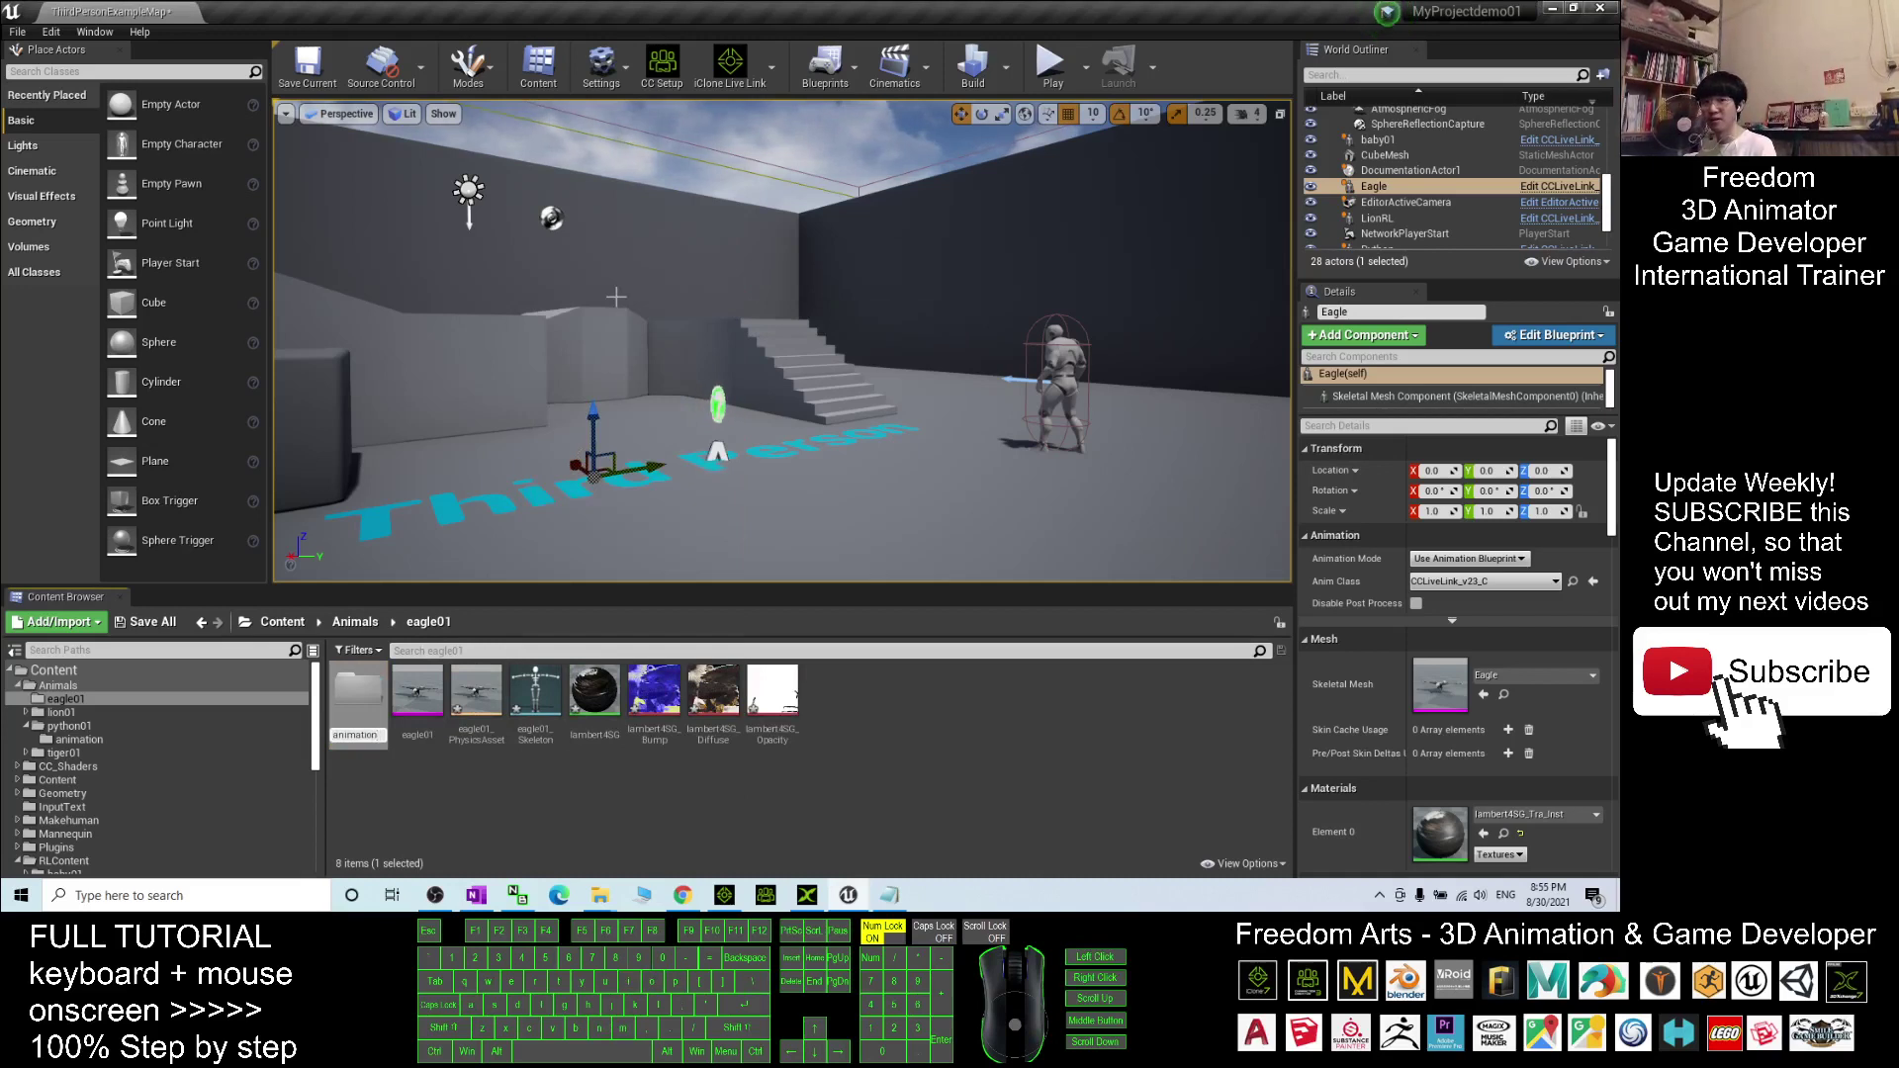
{"action": "key", "text": "Return"}
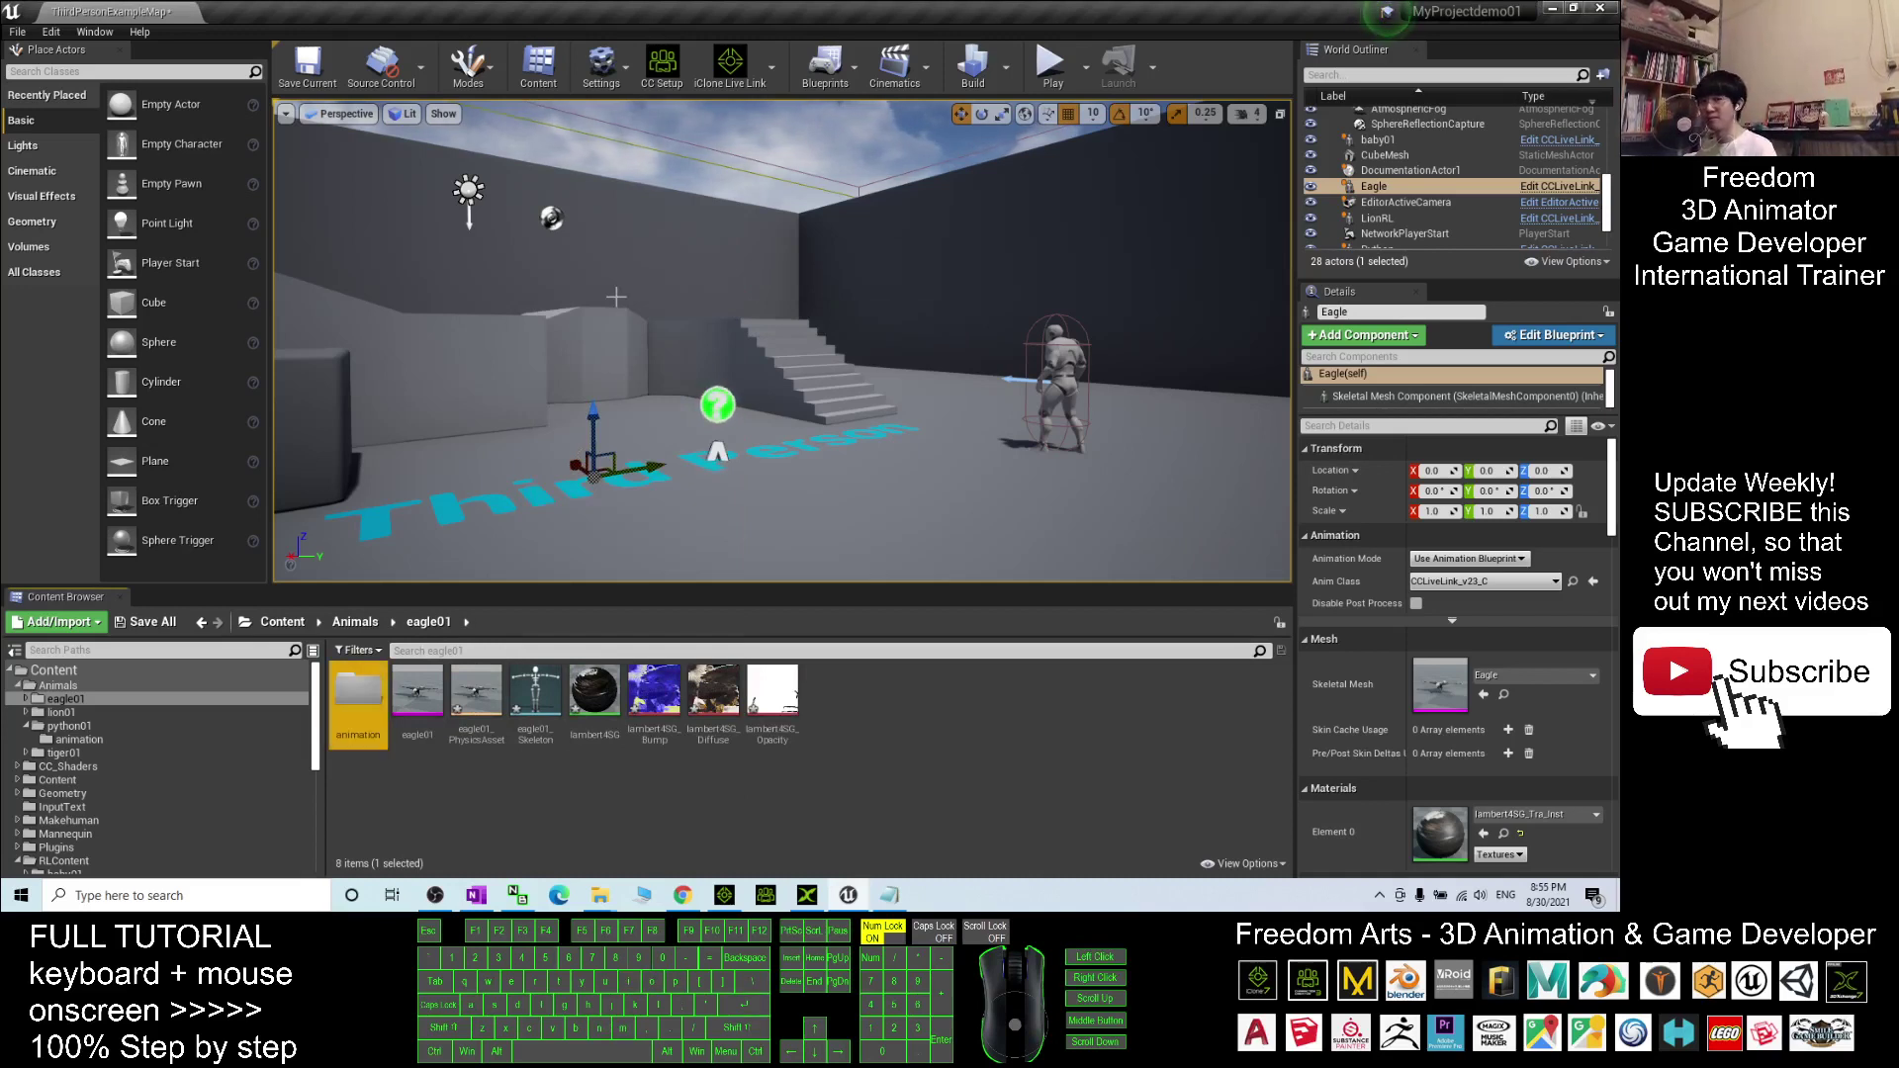
{"action": "double_click", "coordinate": [363, 703]}
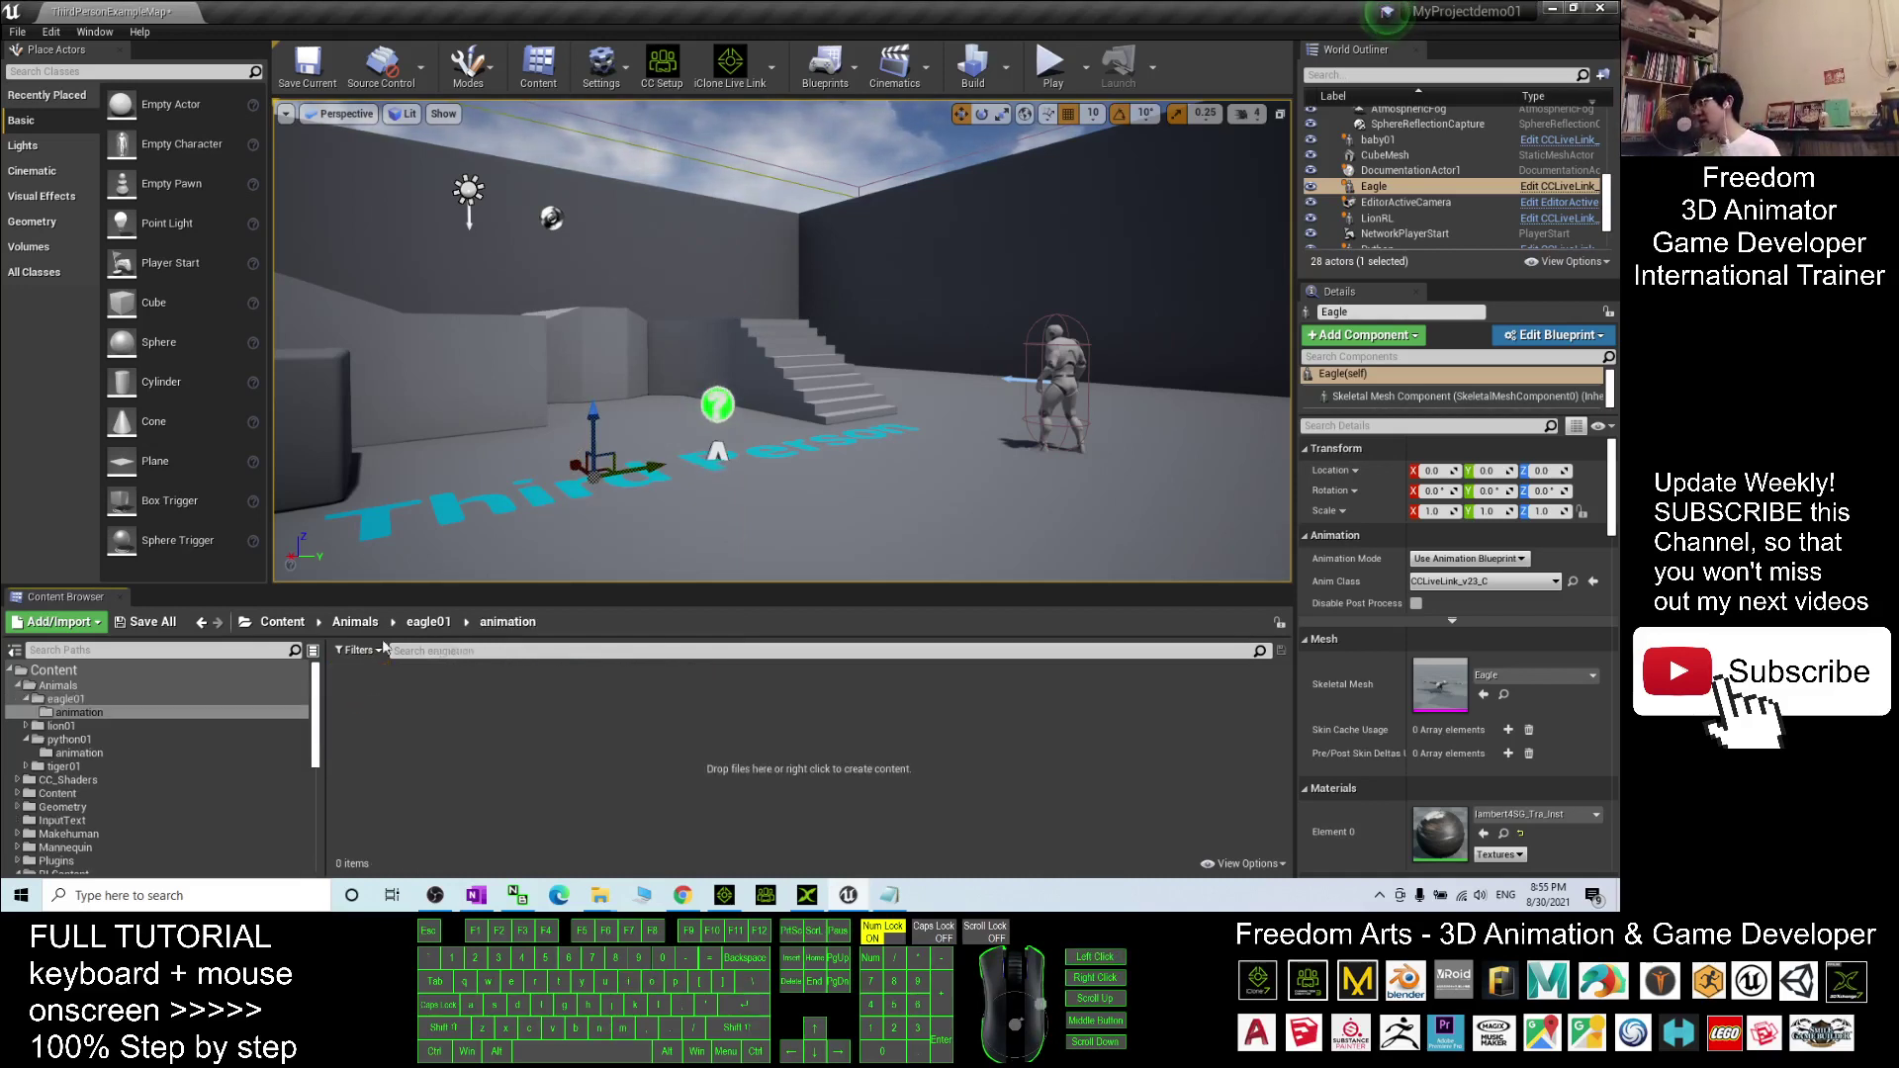
Drag the eight eagle01 animation FBX files from Explorer into Unreal's animation folder
{"action": "mouse_move", "coordinate": [609, 898]}
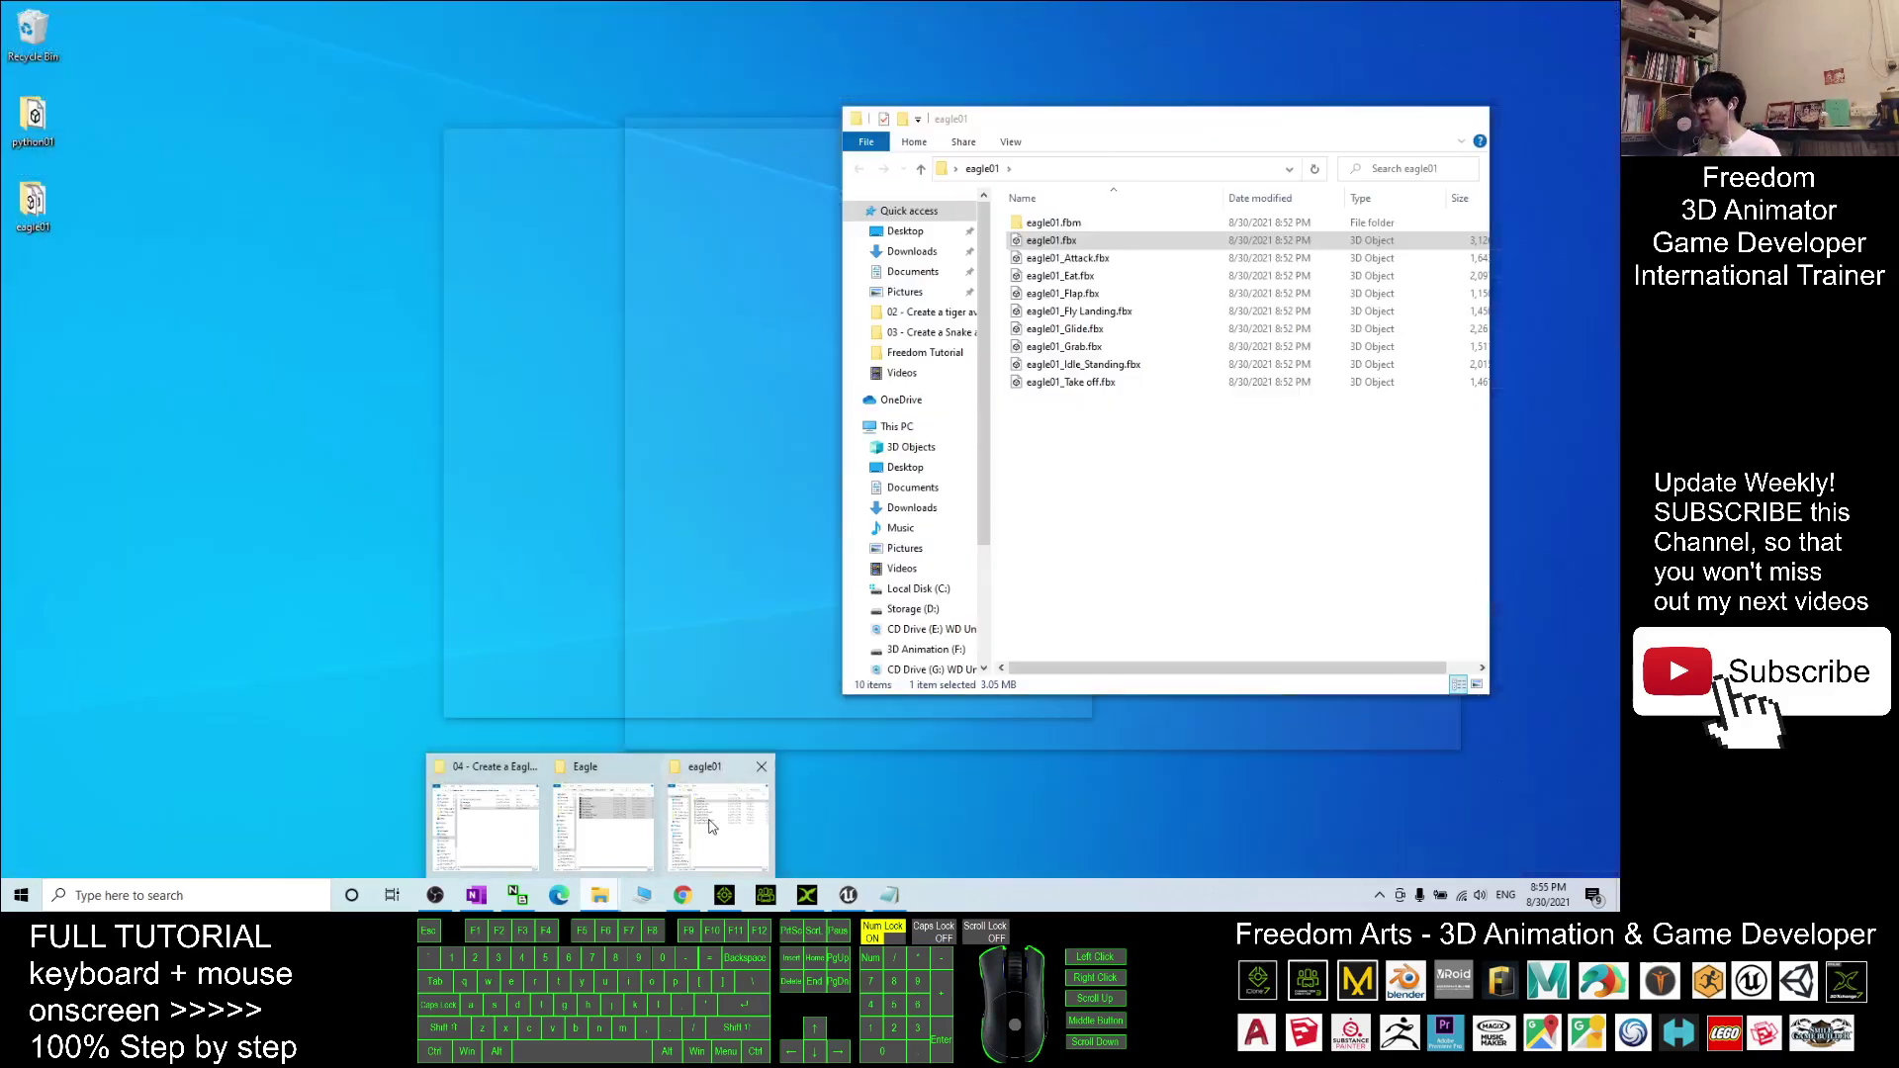
{"action": "left_click", "coordinate": [715, 824]}
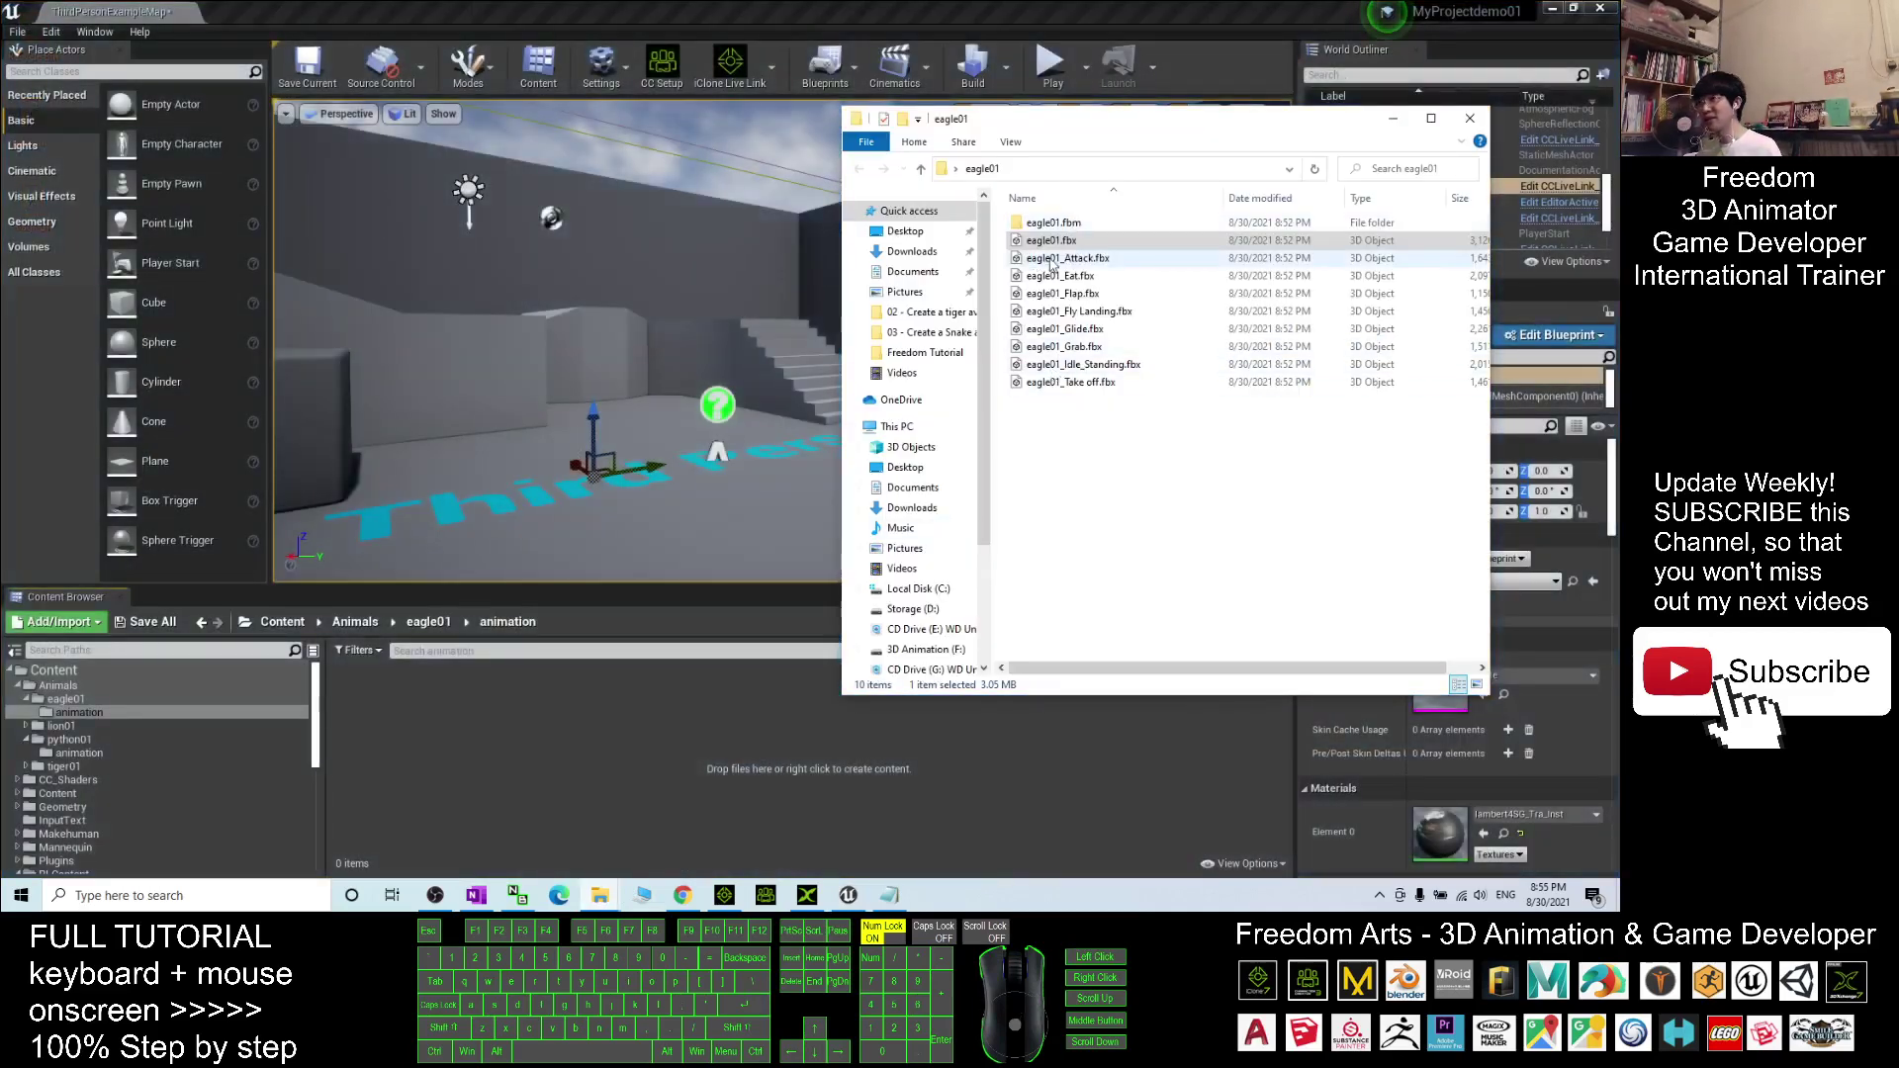
{"action": "left_click_drag", "start_coordinate": [1137, 435], "coordinate": [412, 750]}
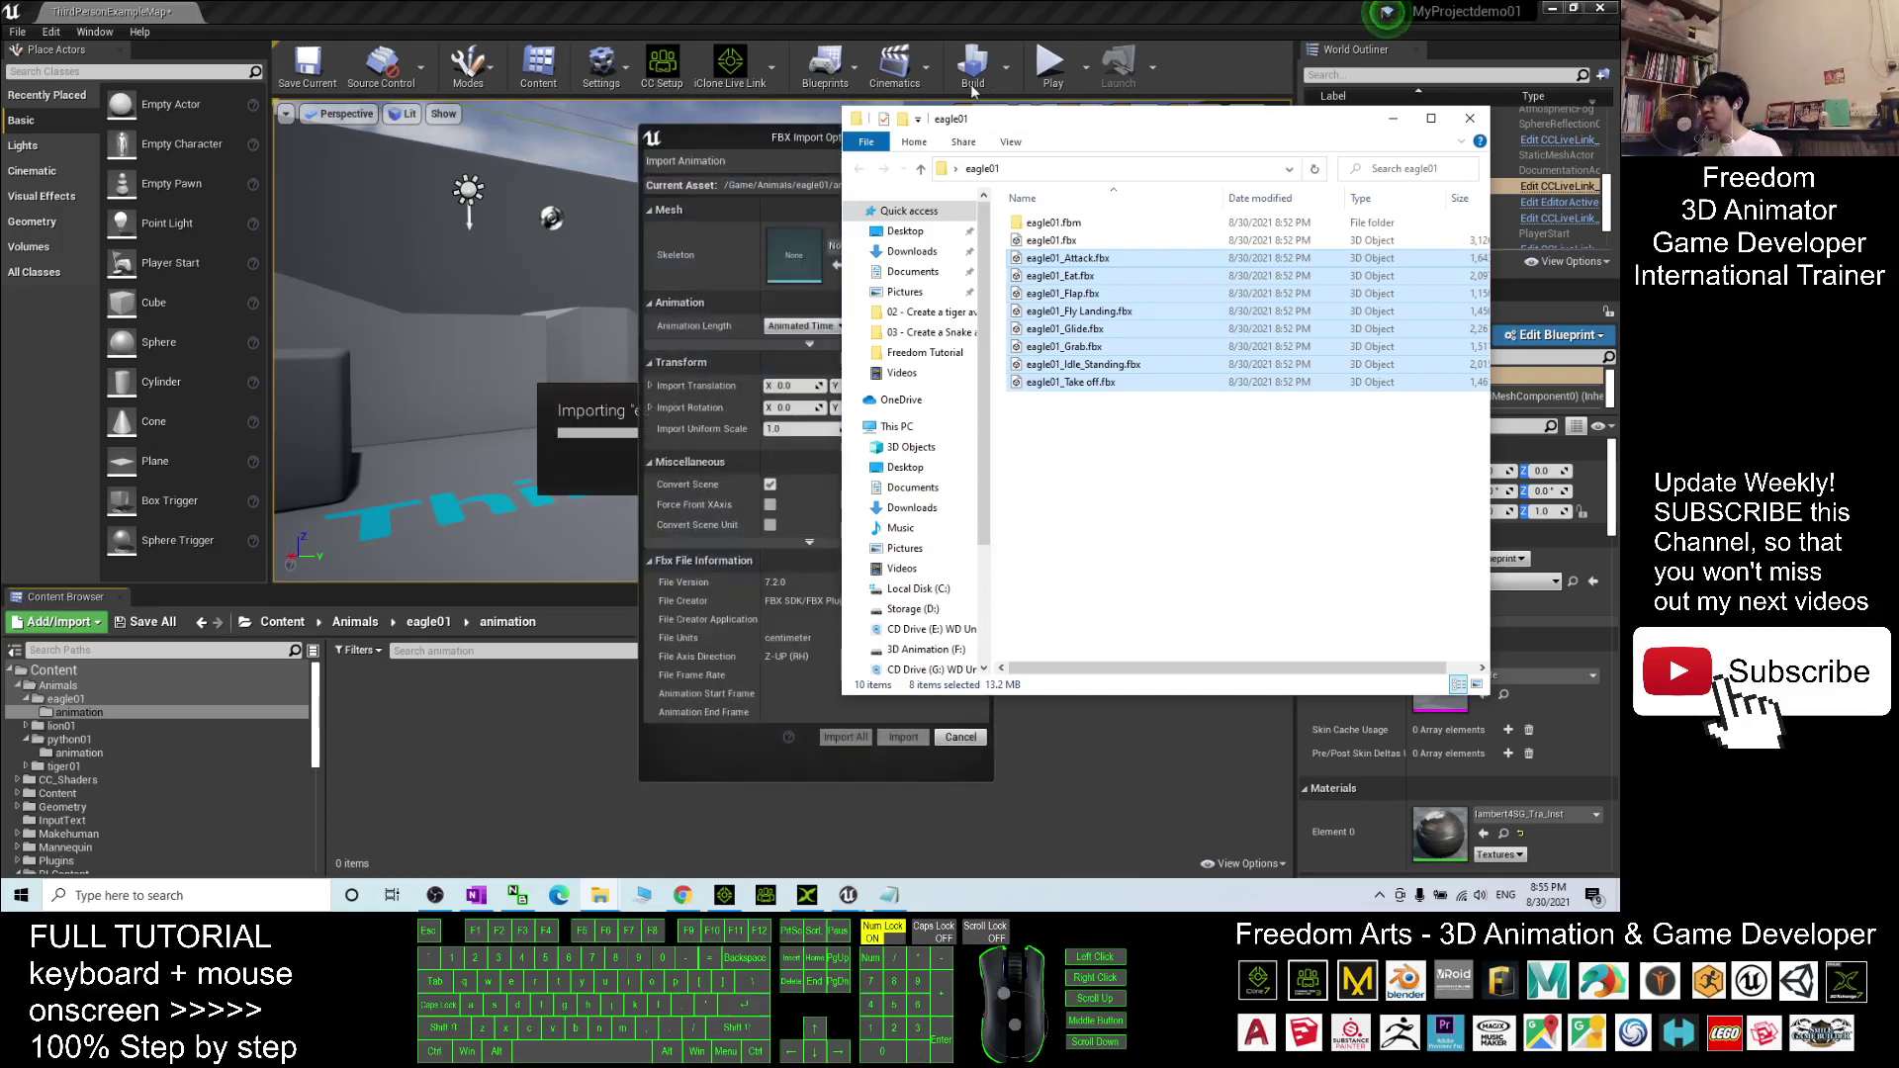
{"action": "left_click", "coordinate": [821, 140]}
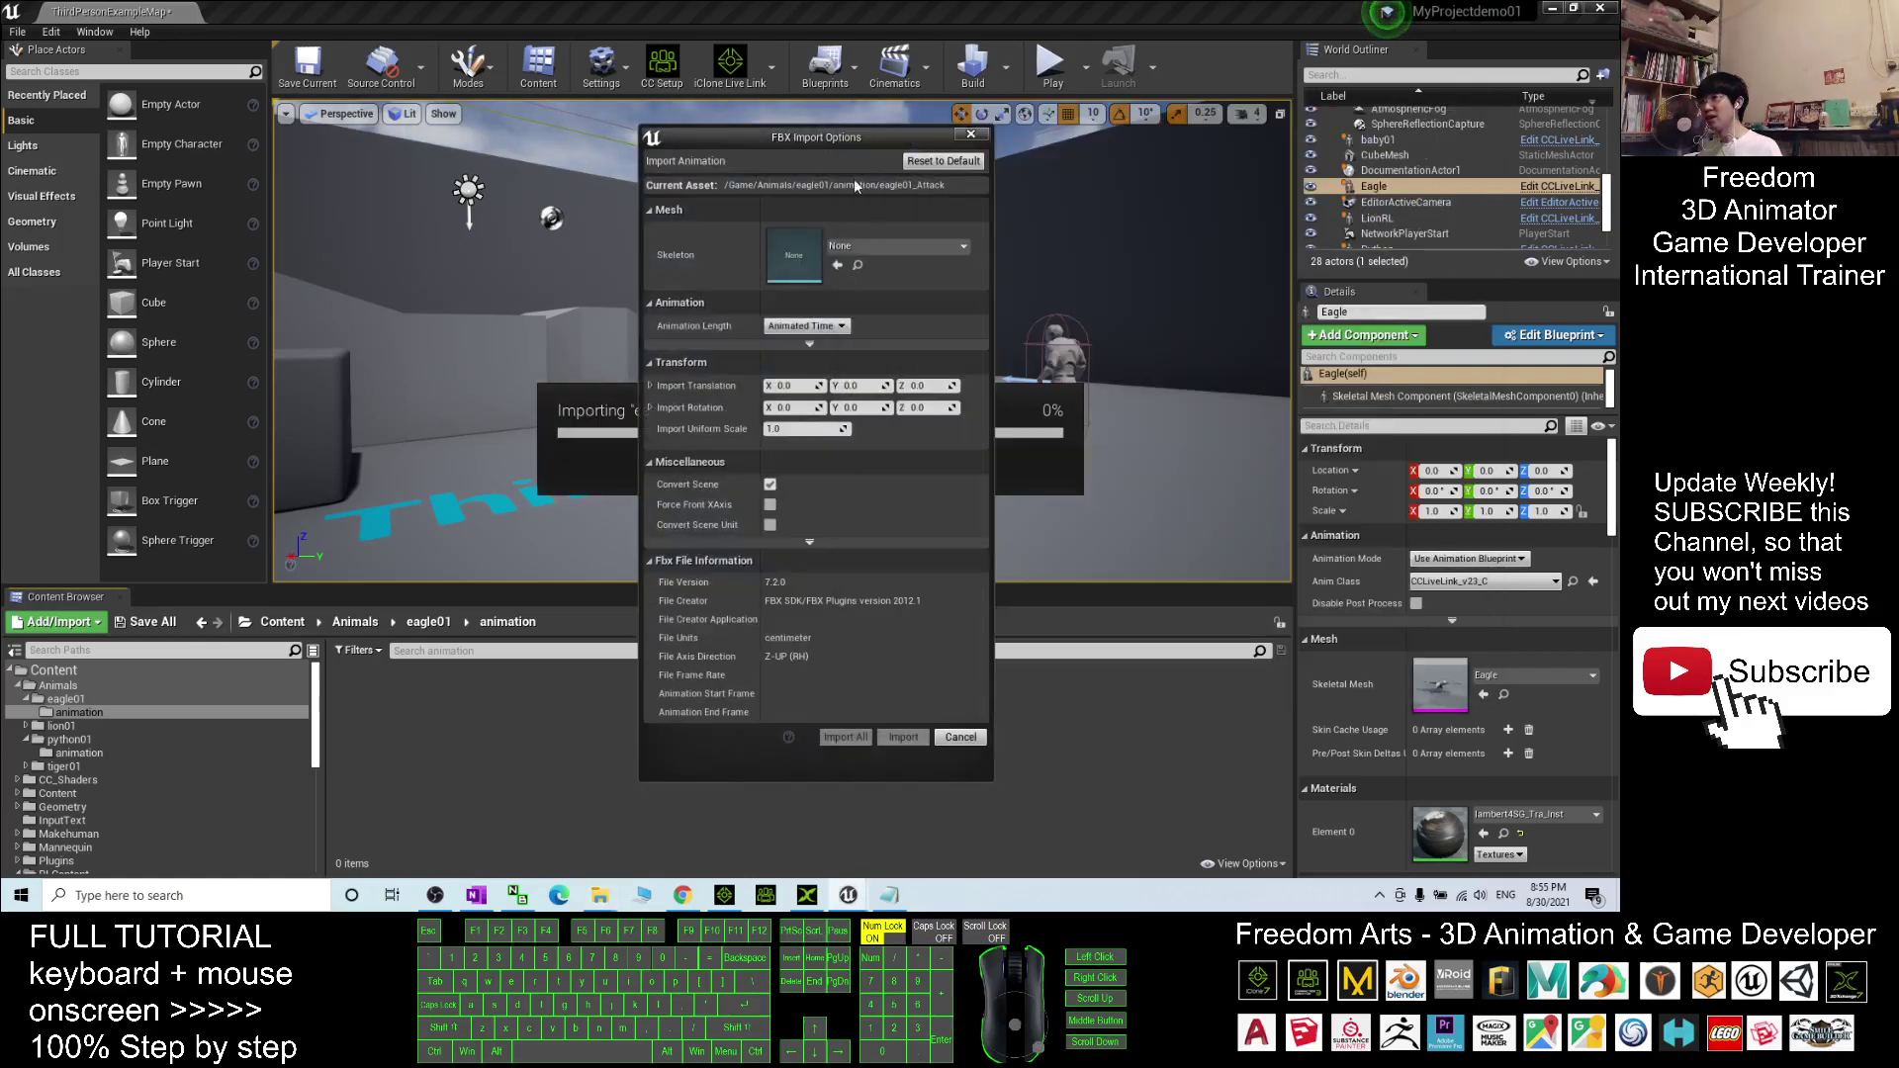
Import the animations onto eagle01_Skeleton with Animated Time length, then close the log
{"action": "left_click", "coordinate": [862, 247]}
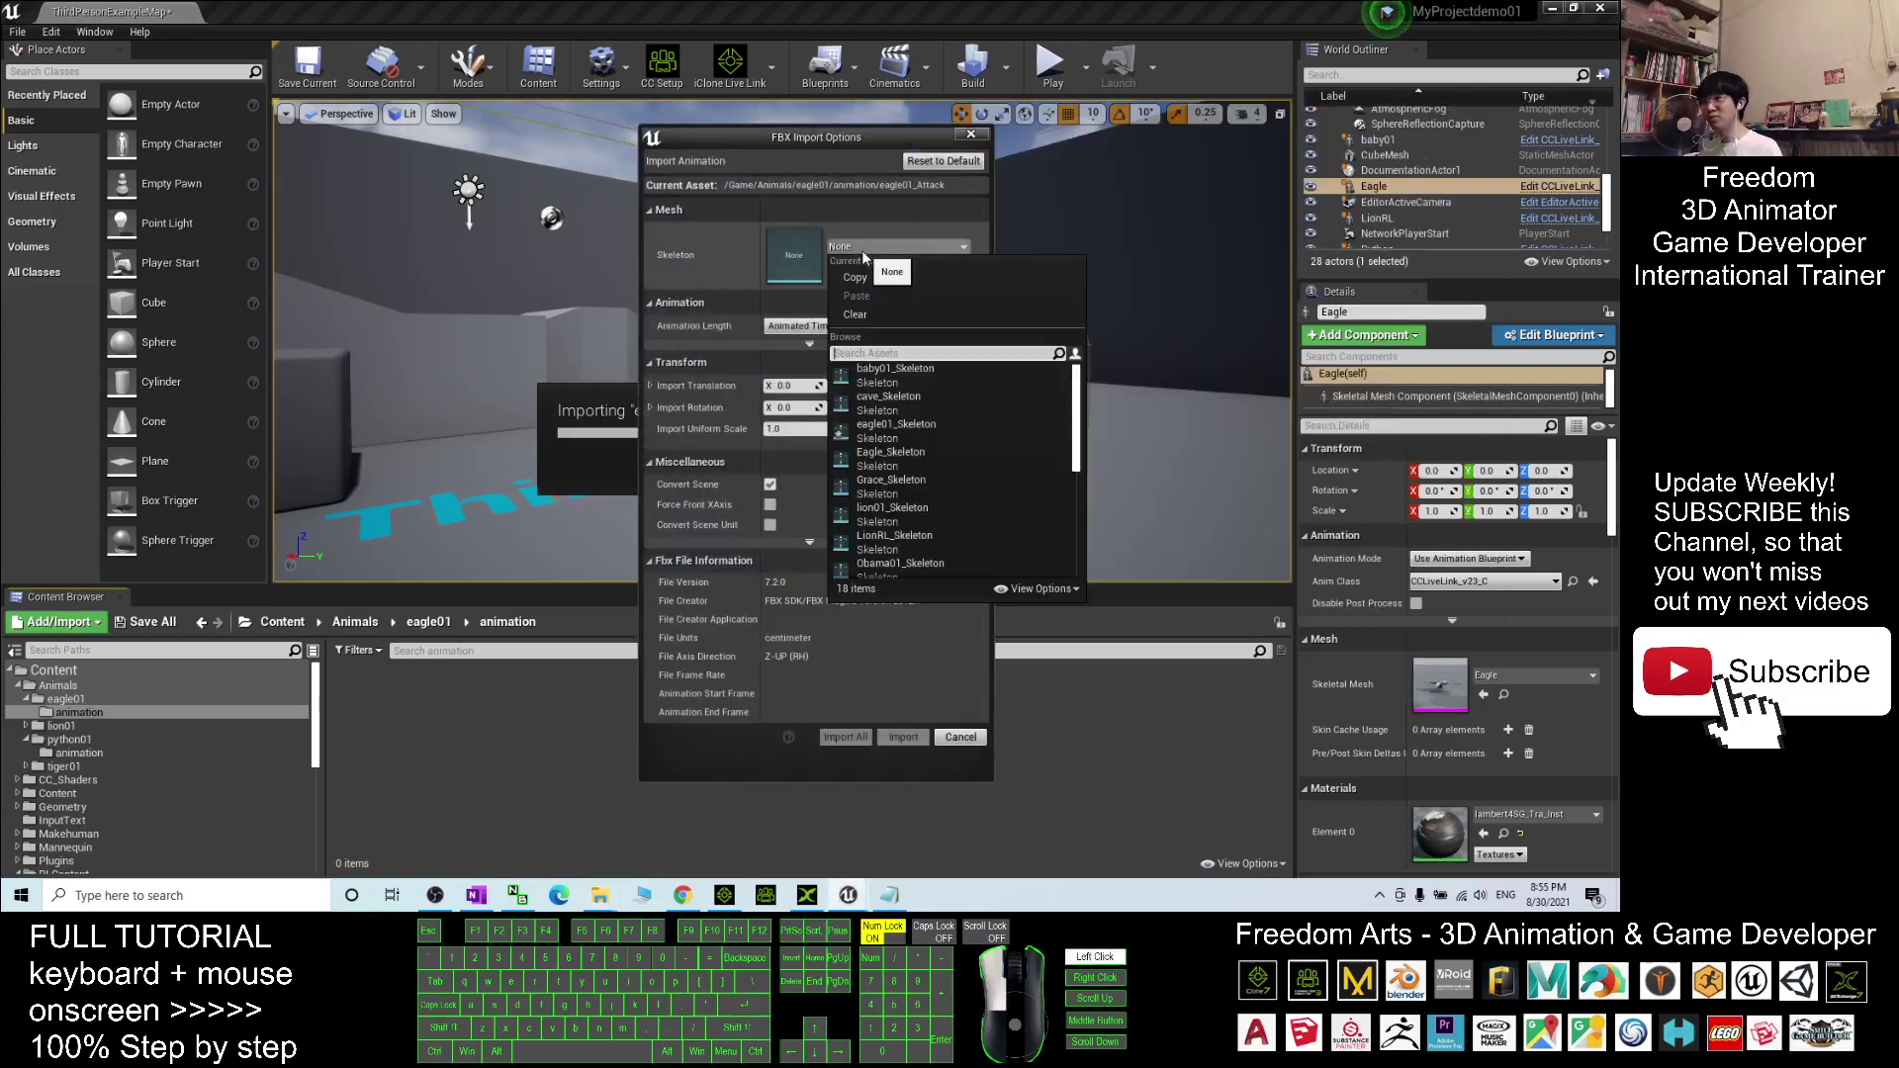
{"action": "left_click", "coordinate": [907, 432]}
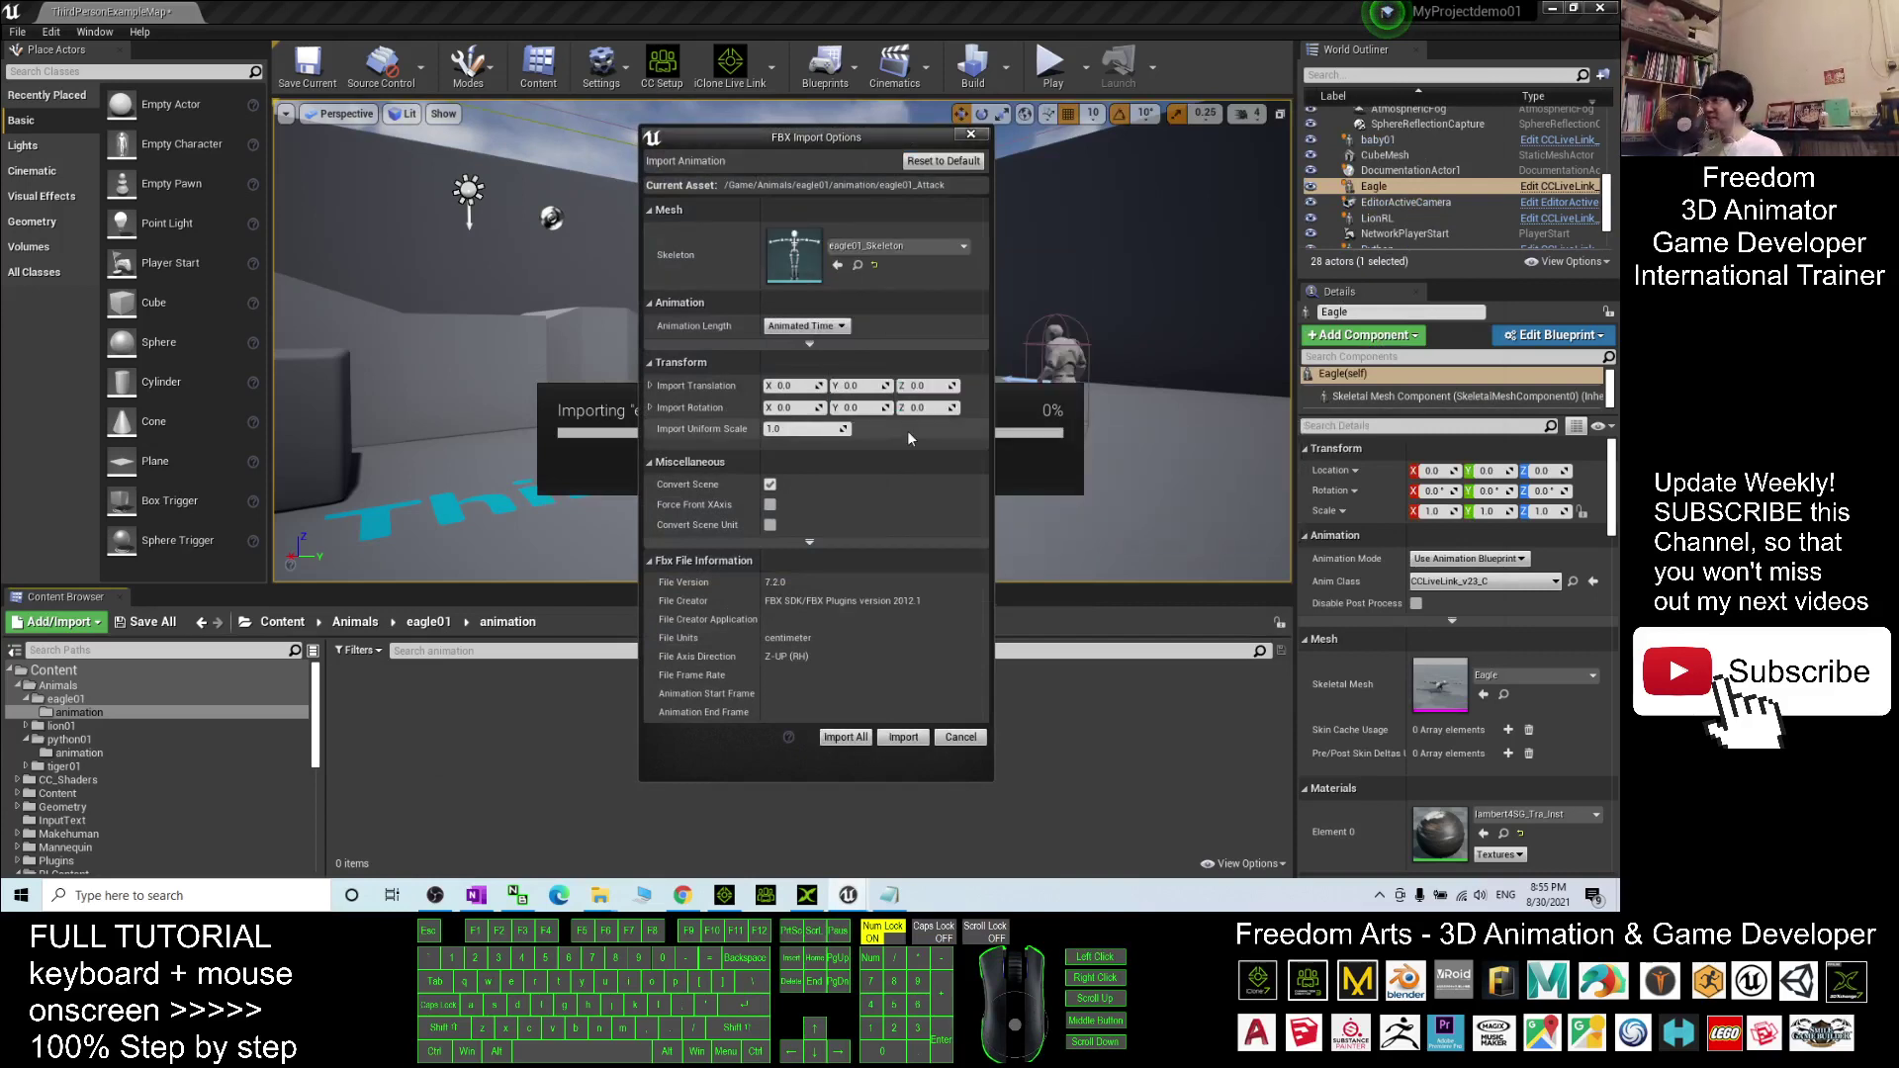
{"action": "left_click", "coordinate": [803, 327]}
{"action": "left_click", "coordinate": [796, 352]}
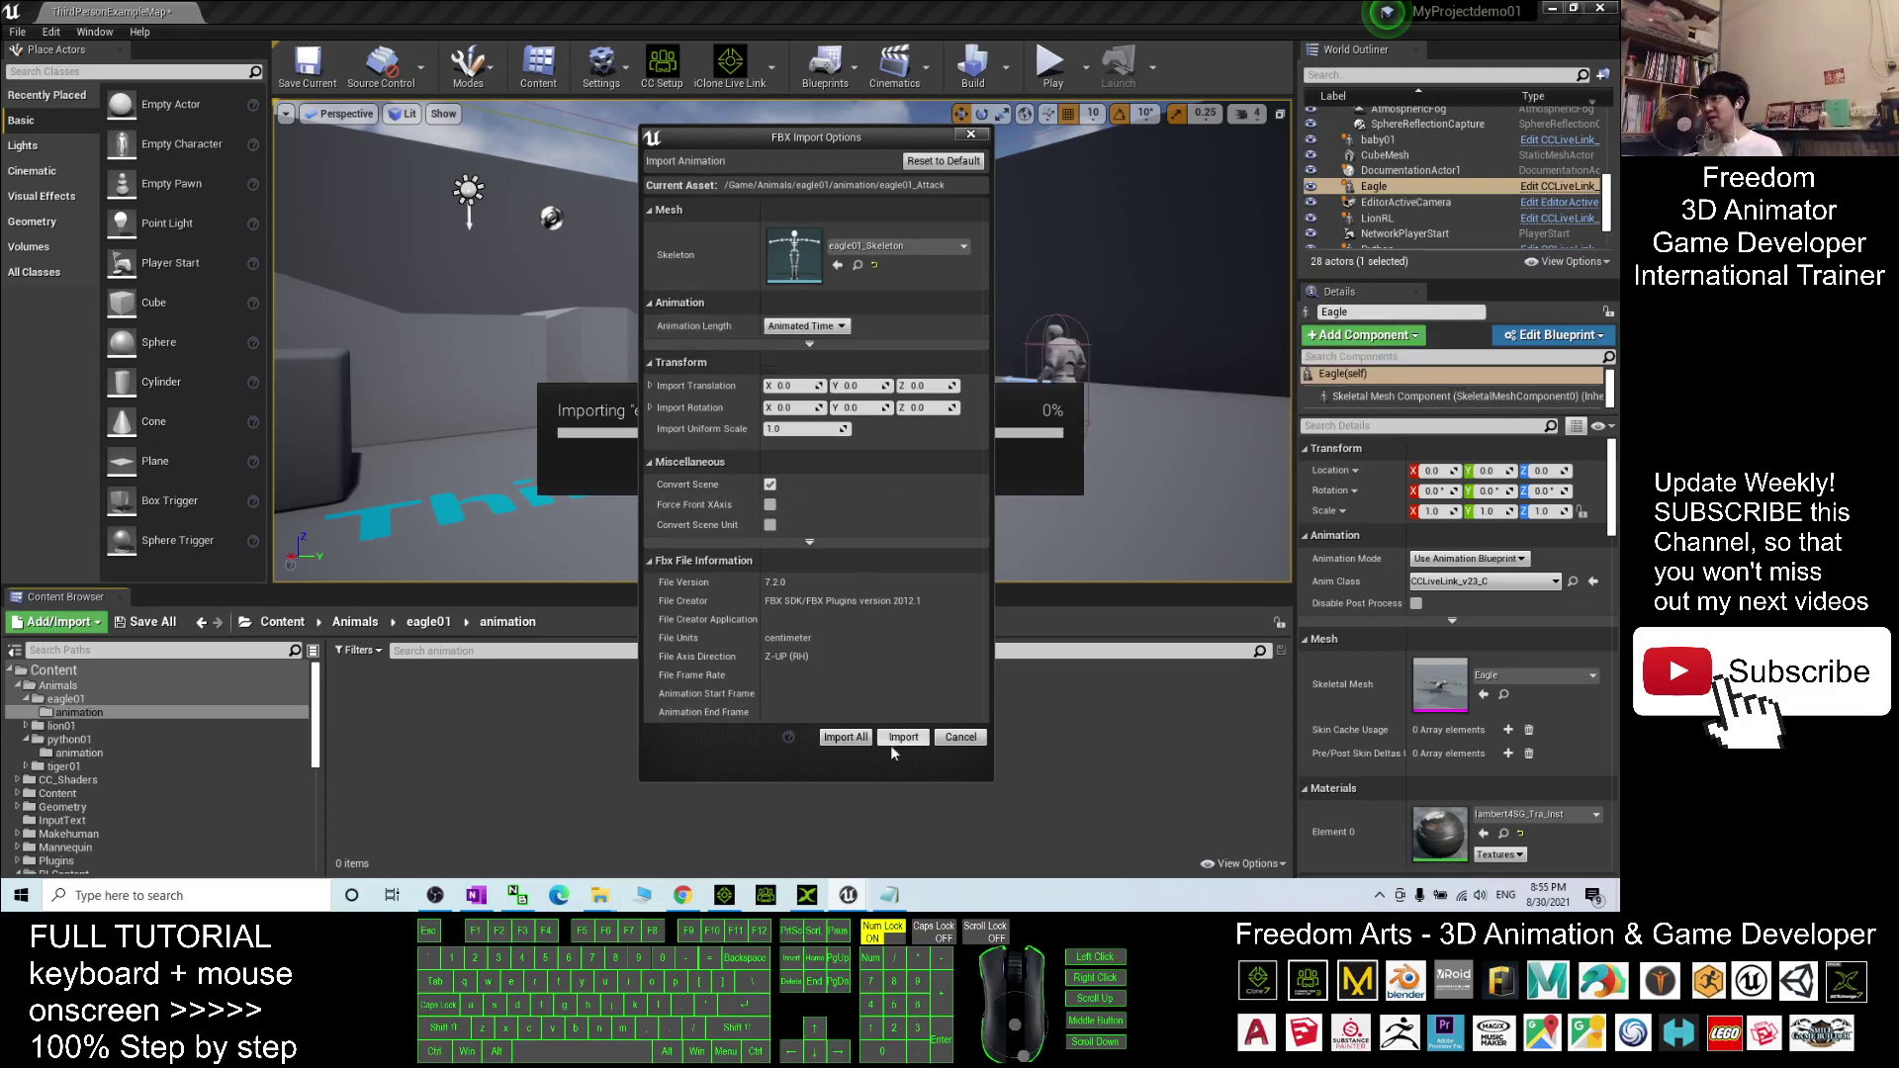
{"action": "left_click", "coordinate": [854, 740]}
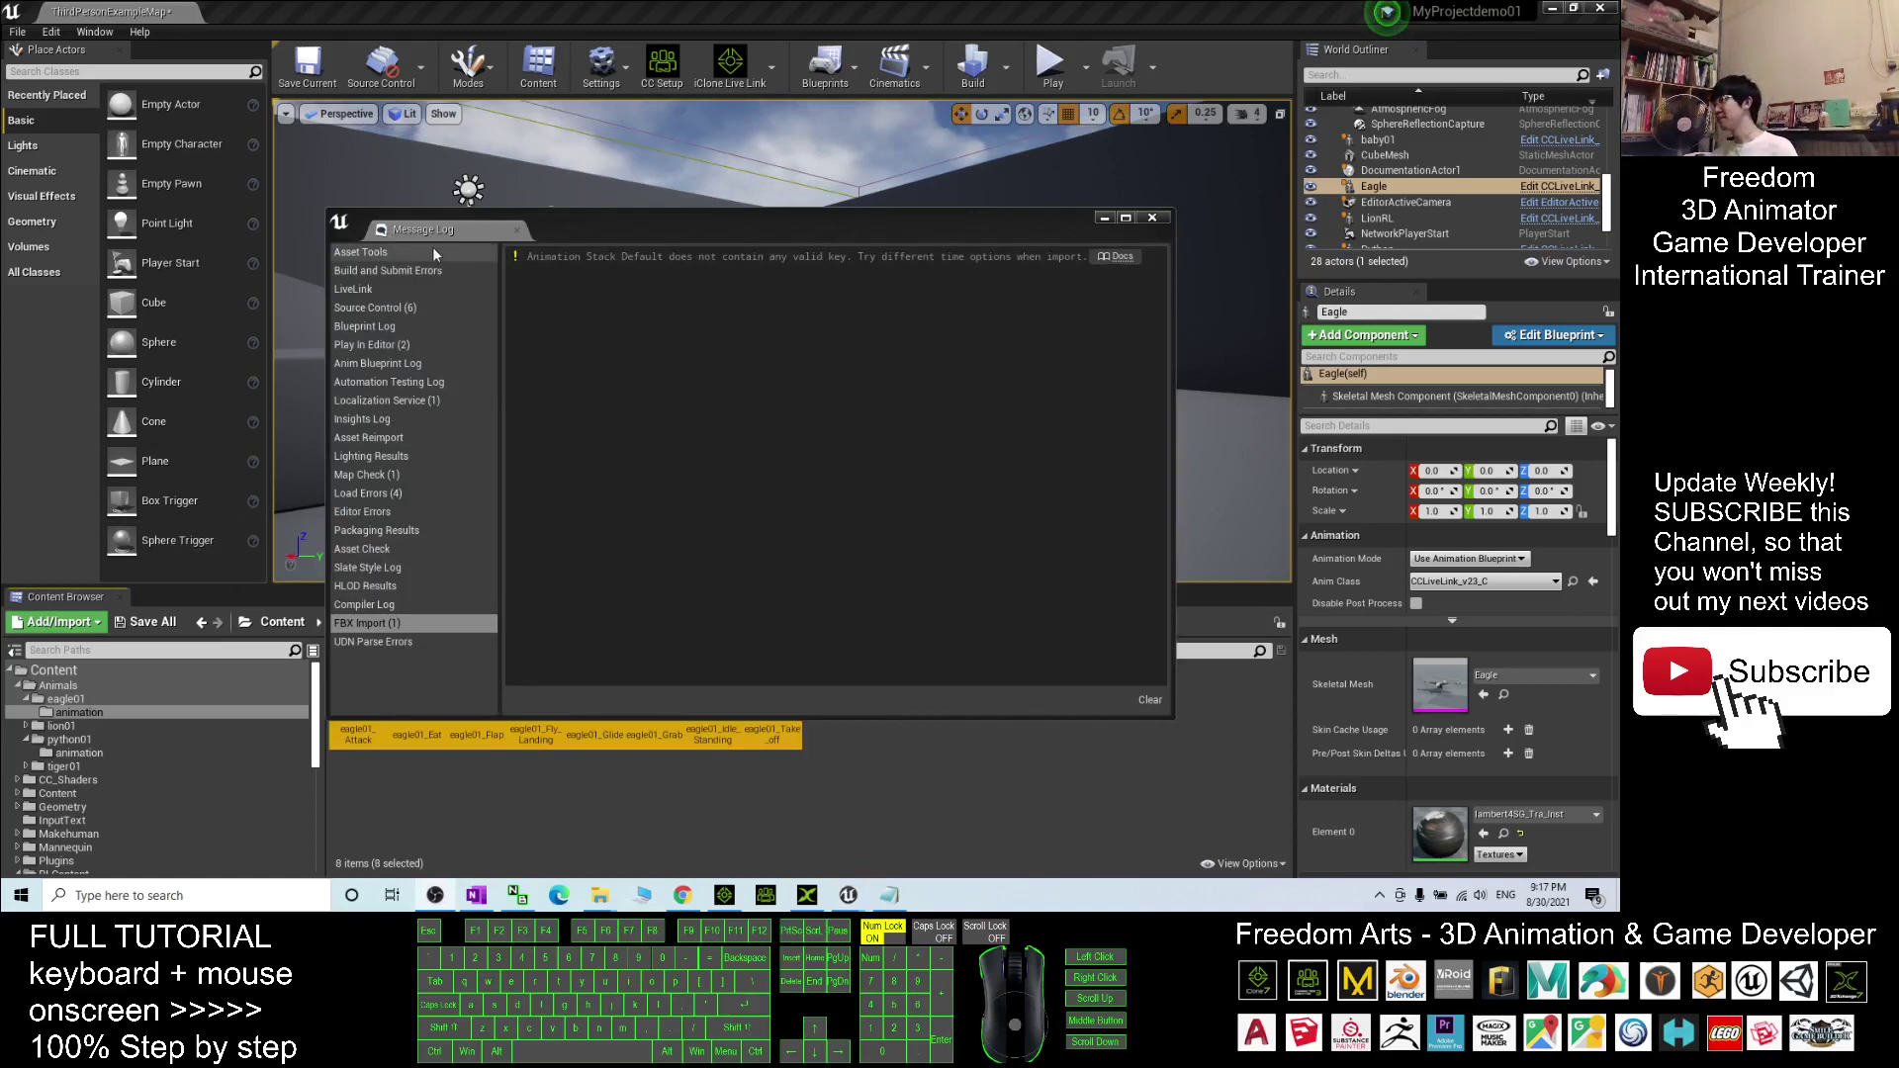
{"action": "left_click", "coordinate": [1163, 222]}
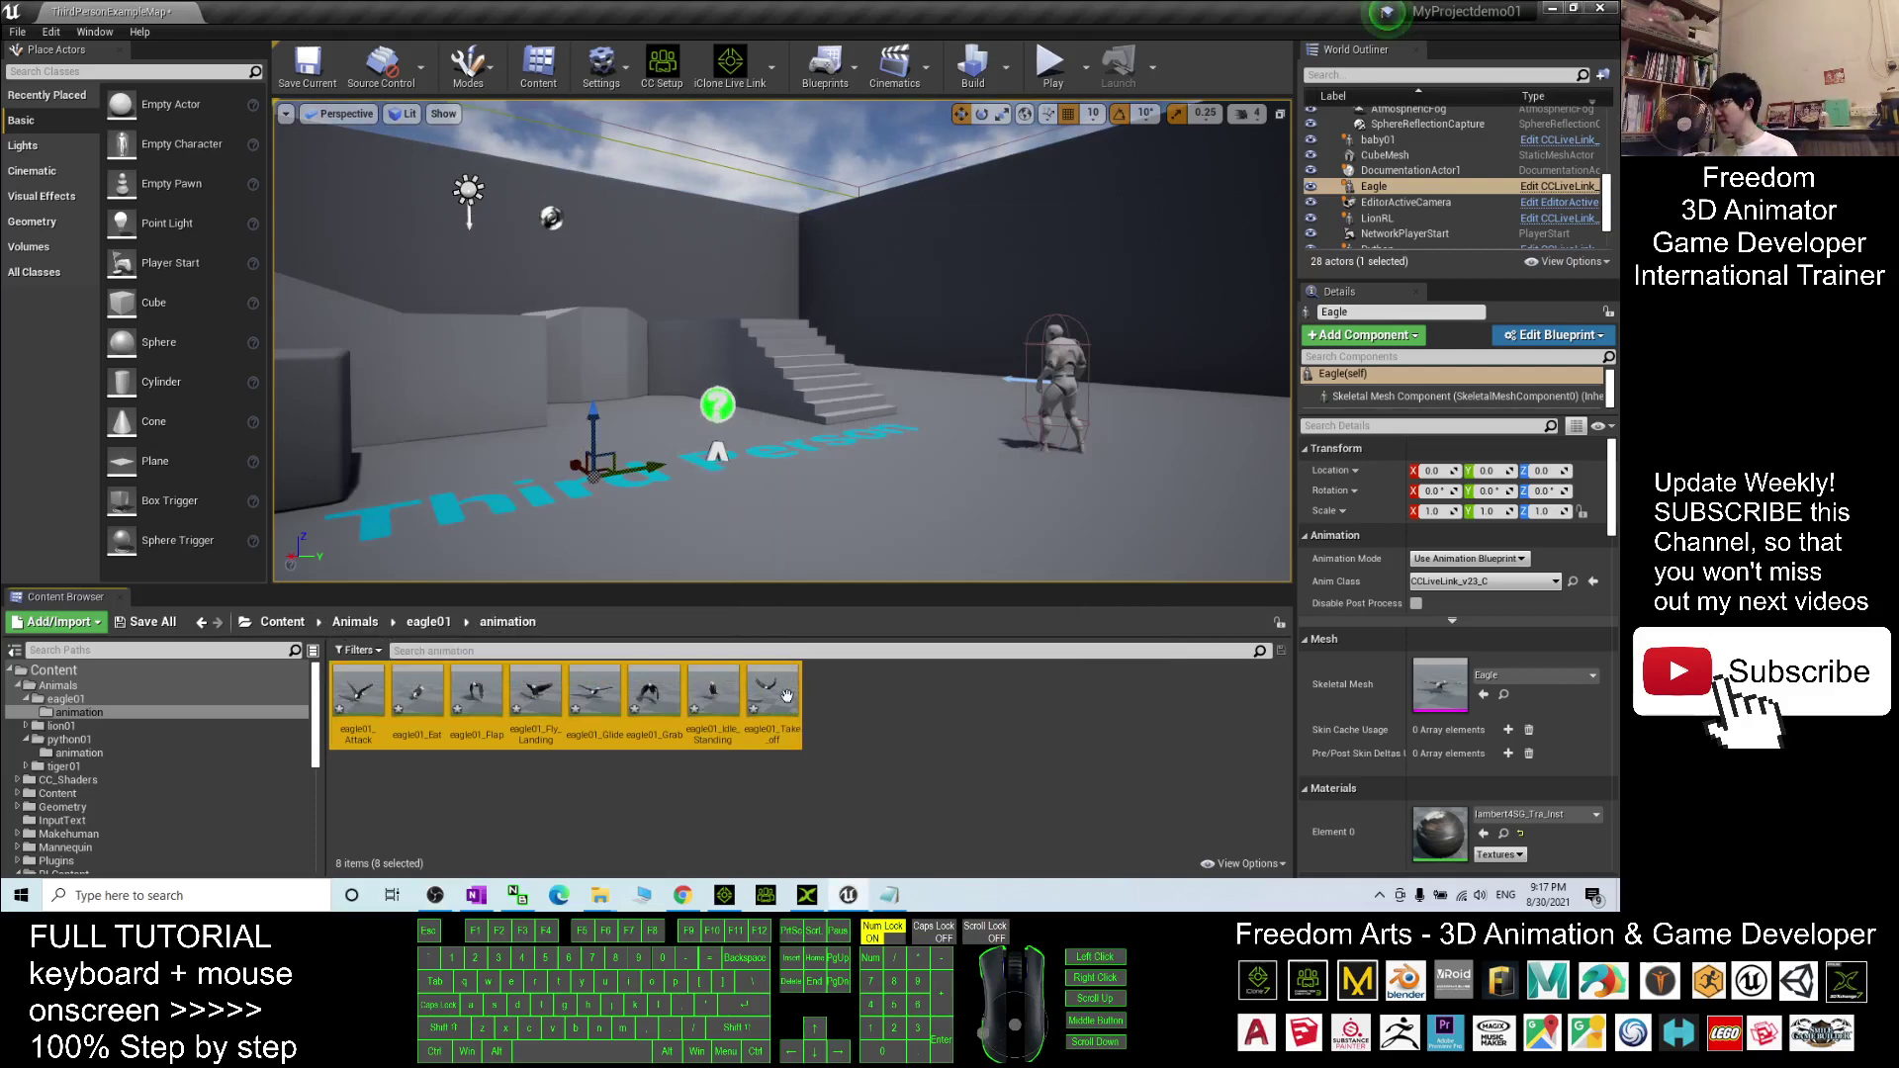
{"action": "double_click", "coordinate": [767, 693]}
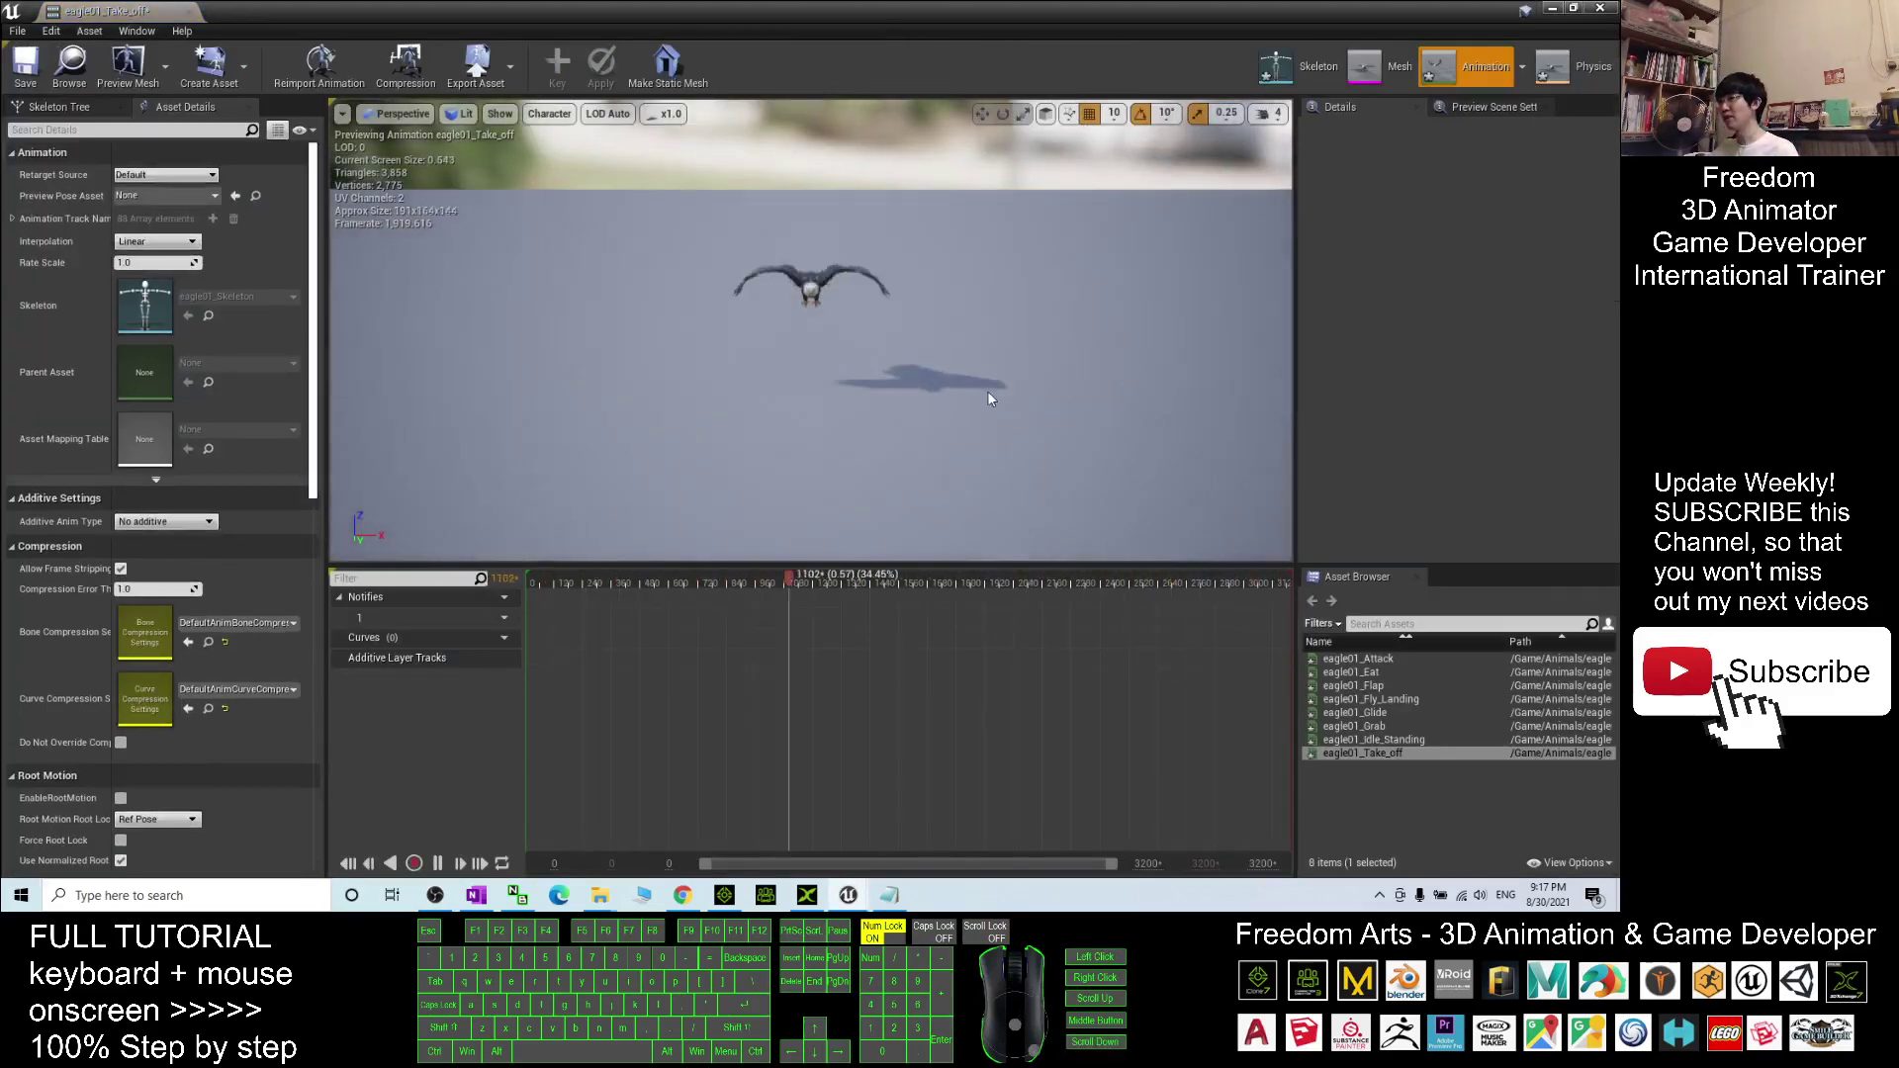
{"action": "right_click_drag", "start_coordinate": [1108, 419], "coordinate": [1108, 419]}
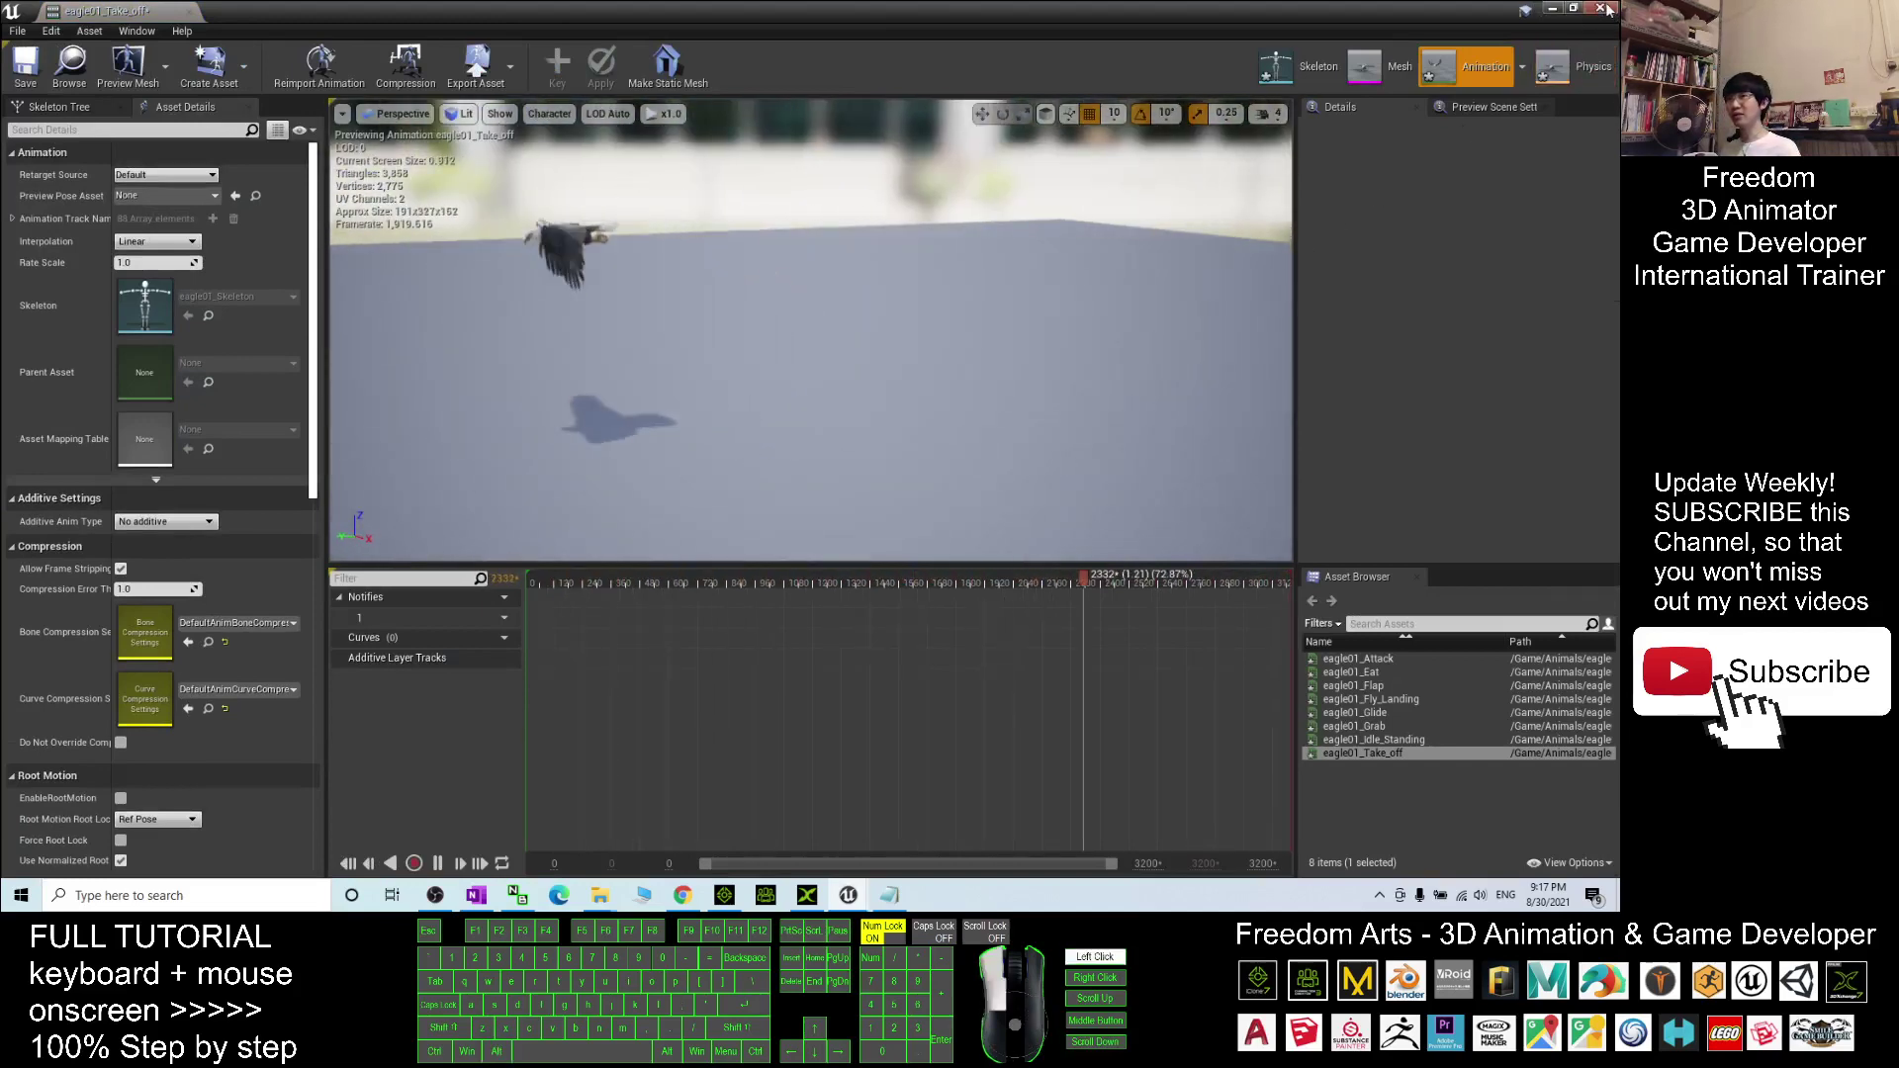
{"action": "key", "text": "alt+Tab"}
{"action": "double_click", "coordinate": [744, 686]}
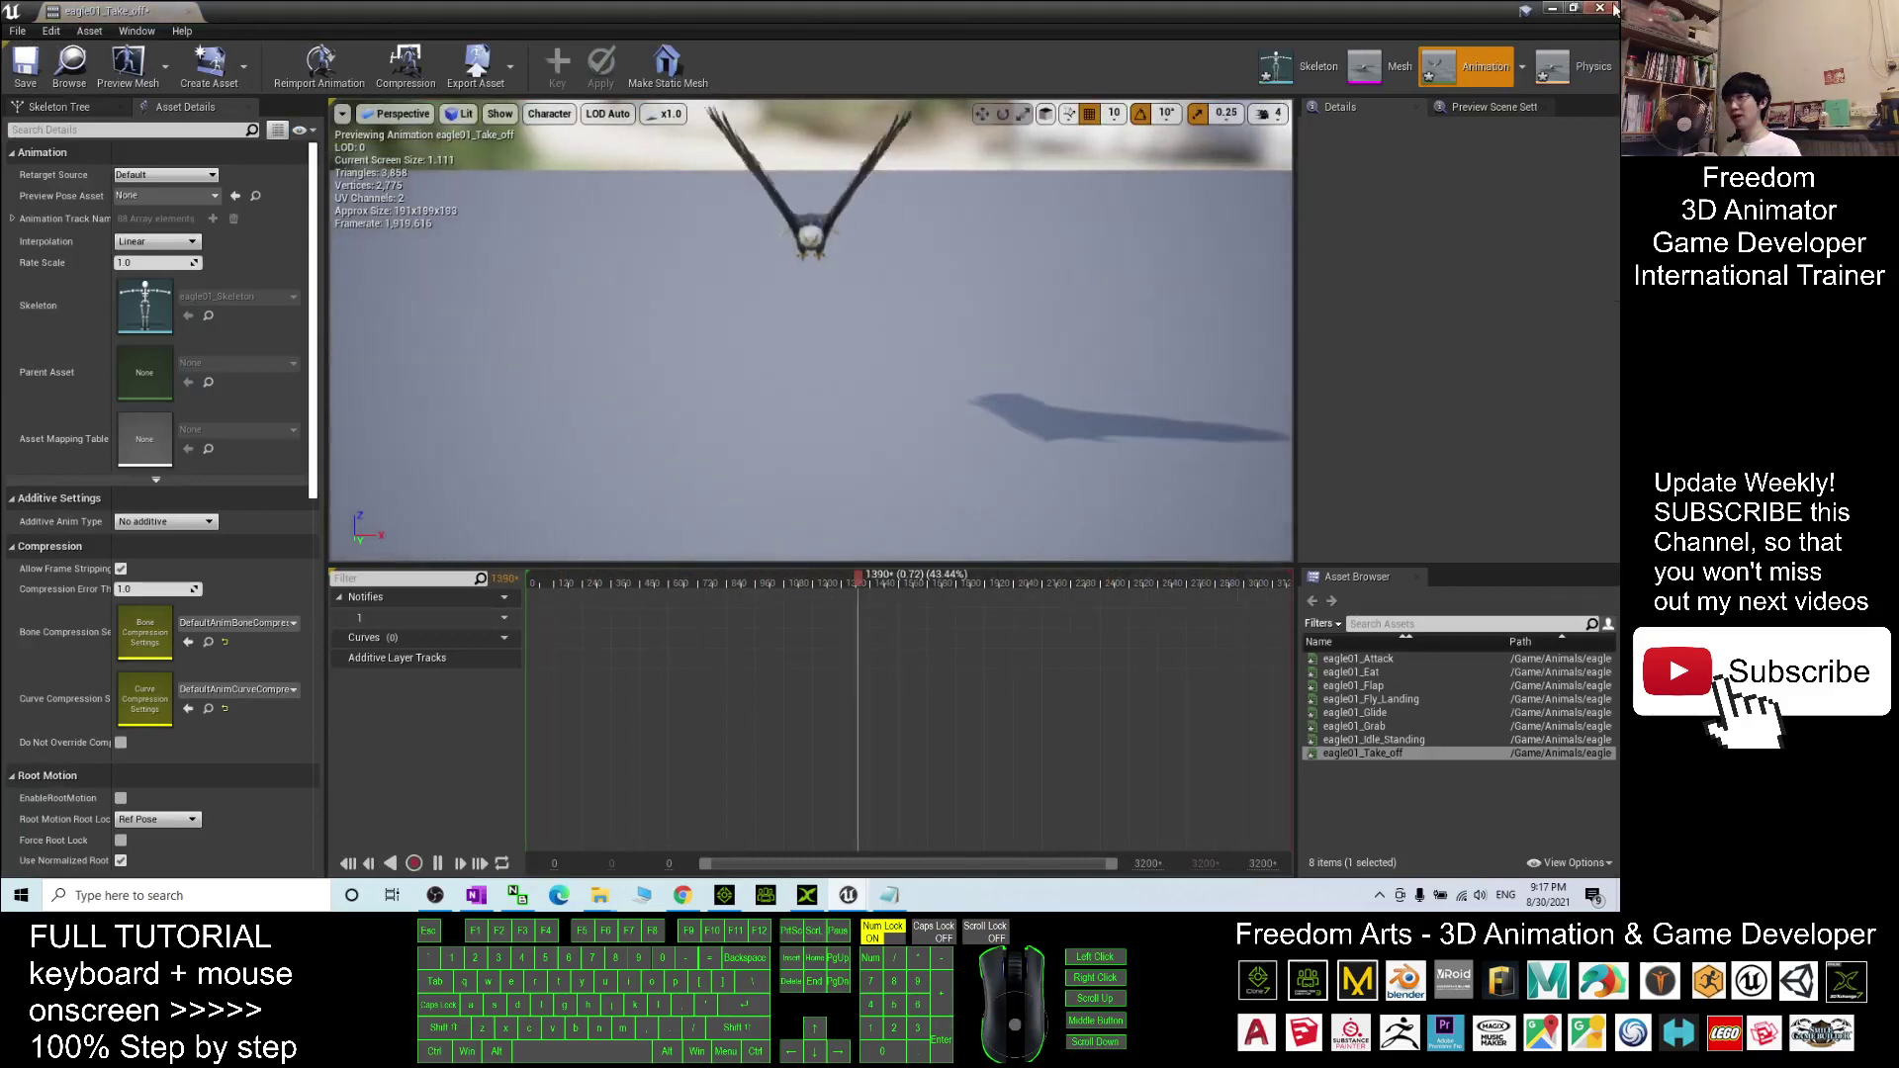
{"action": "key", "text": "alt+Tab"}
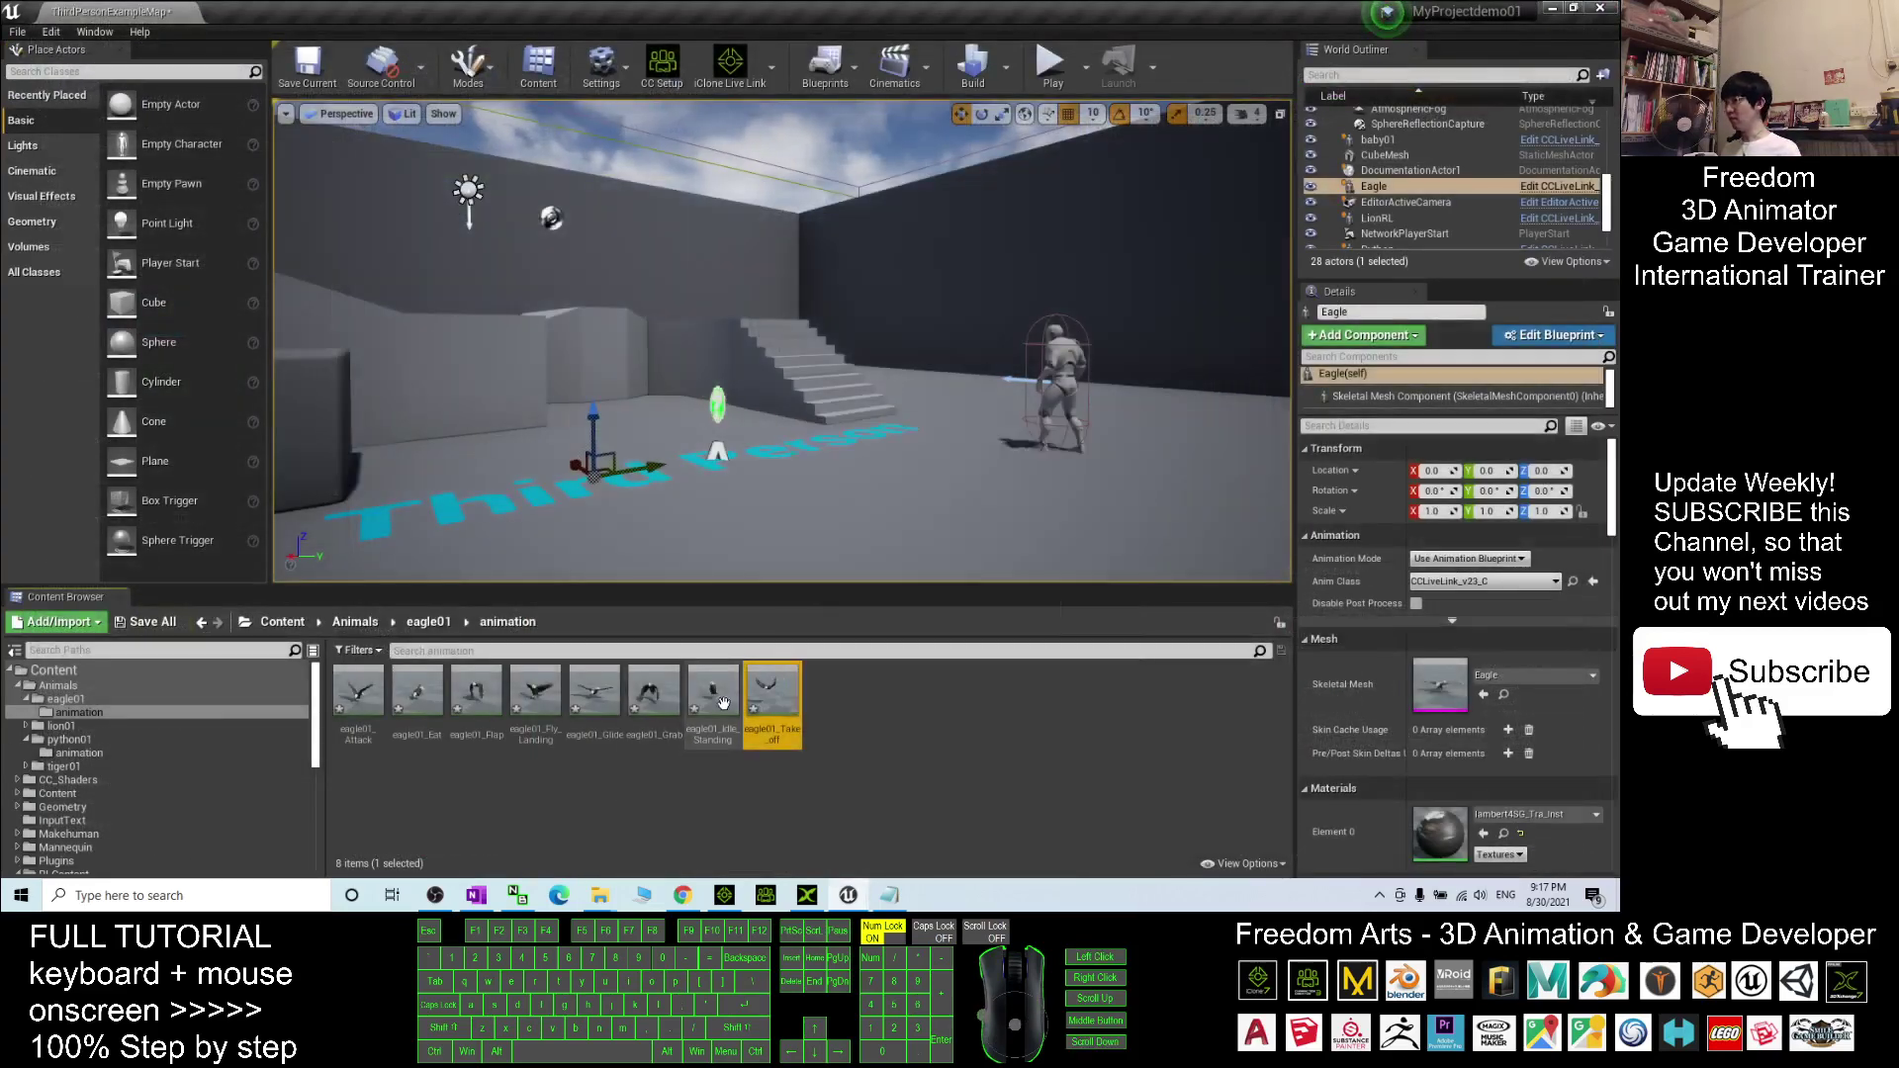
{"action": "left_click", "coordinate": [716, 694]}
{"action": "double_click", "coordinate": [715, 704]}
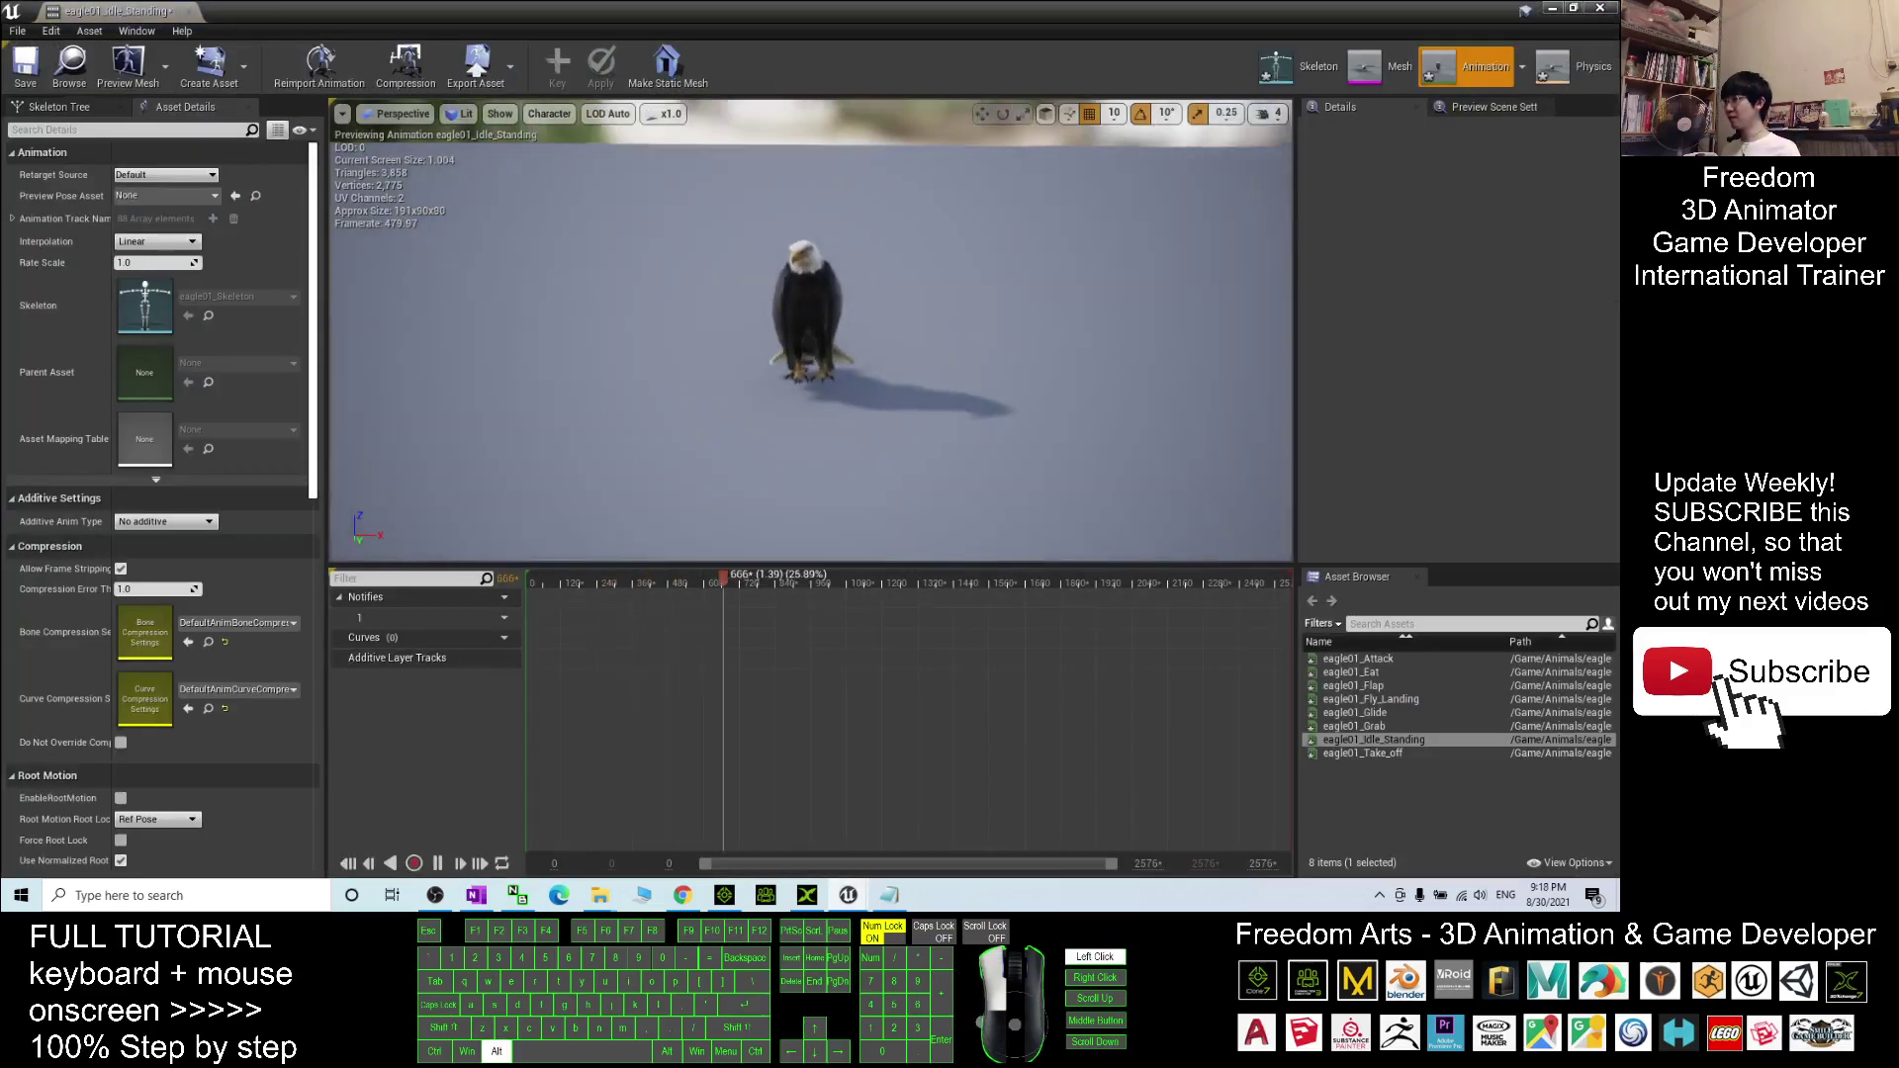
{"action": "left_click_drag", "start_coordinate": [811, 346], "coordinate": [891, 306], "text": "alt"}
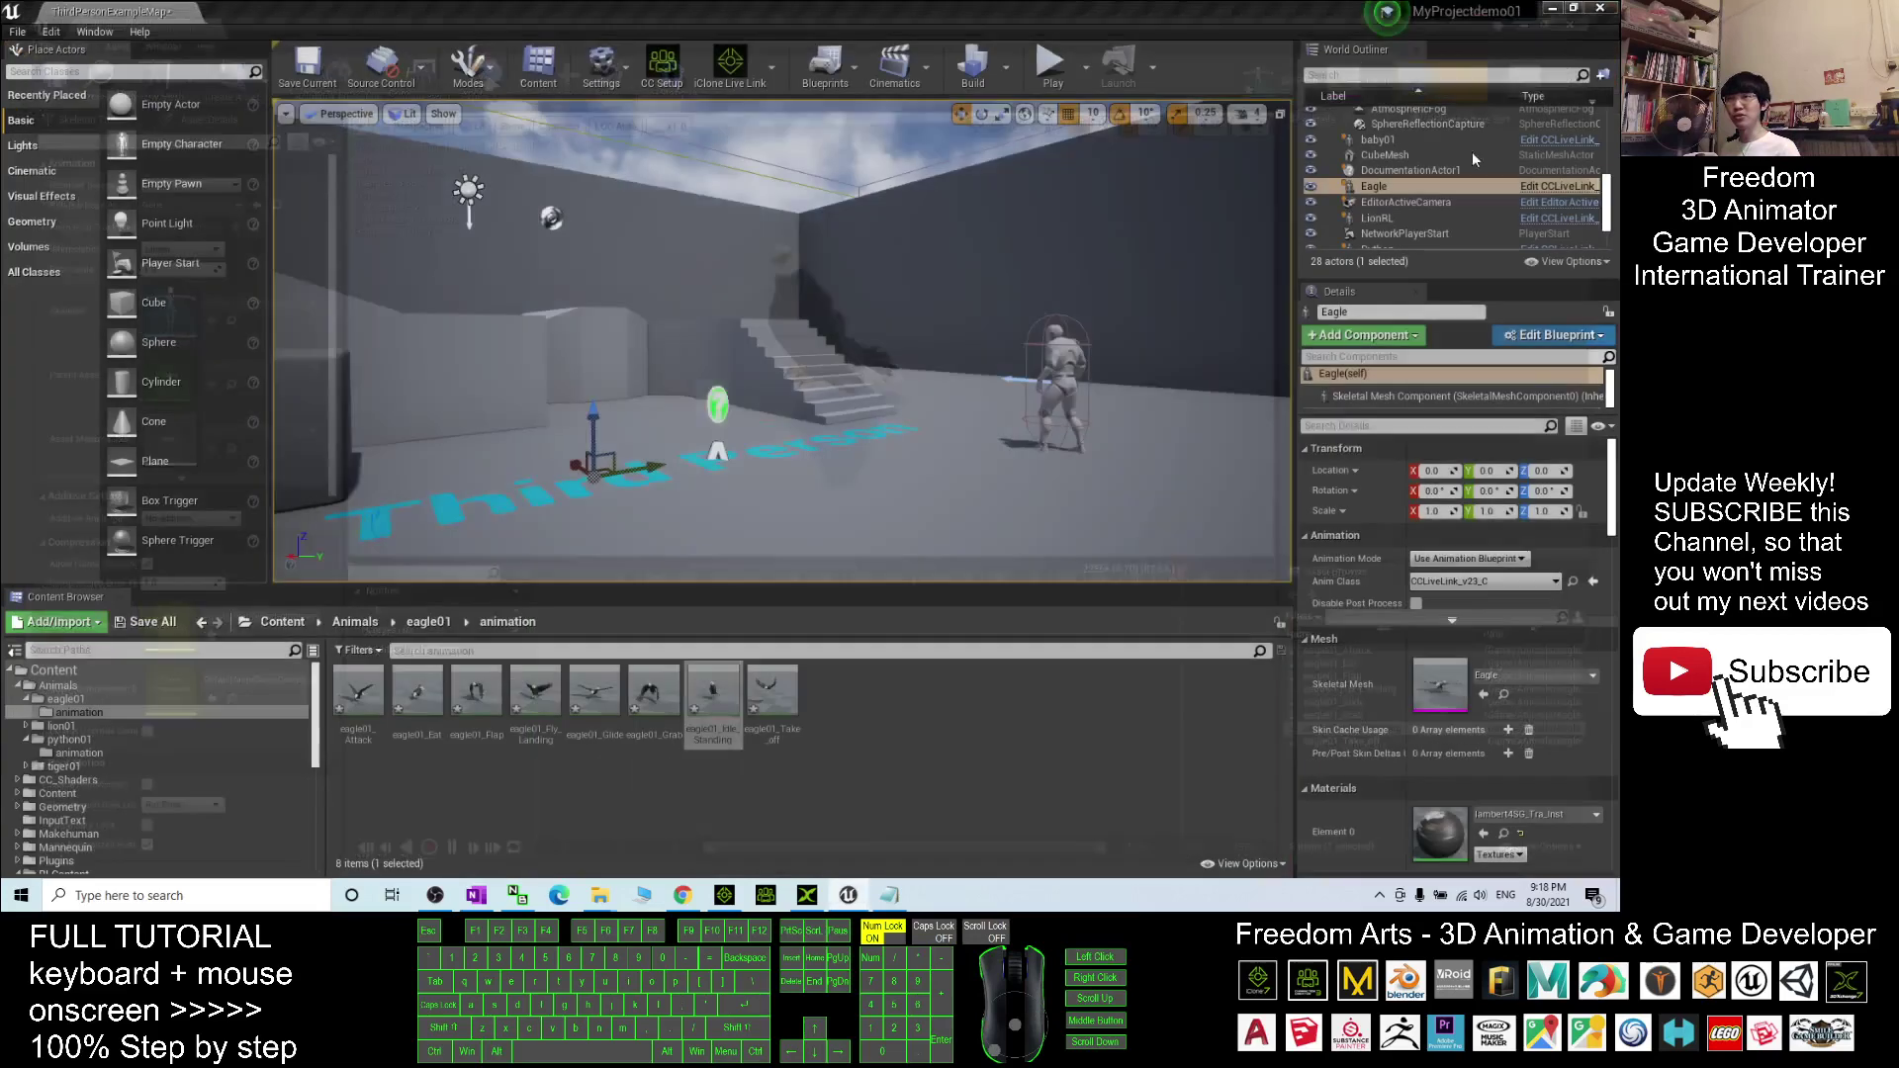
{"action": "left_click", "coordinate": [1600, 7]}
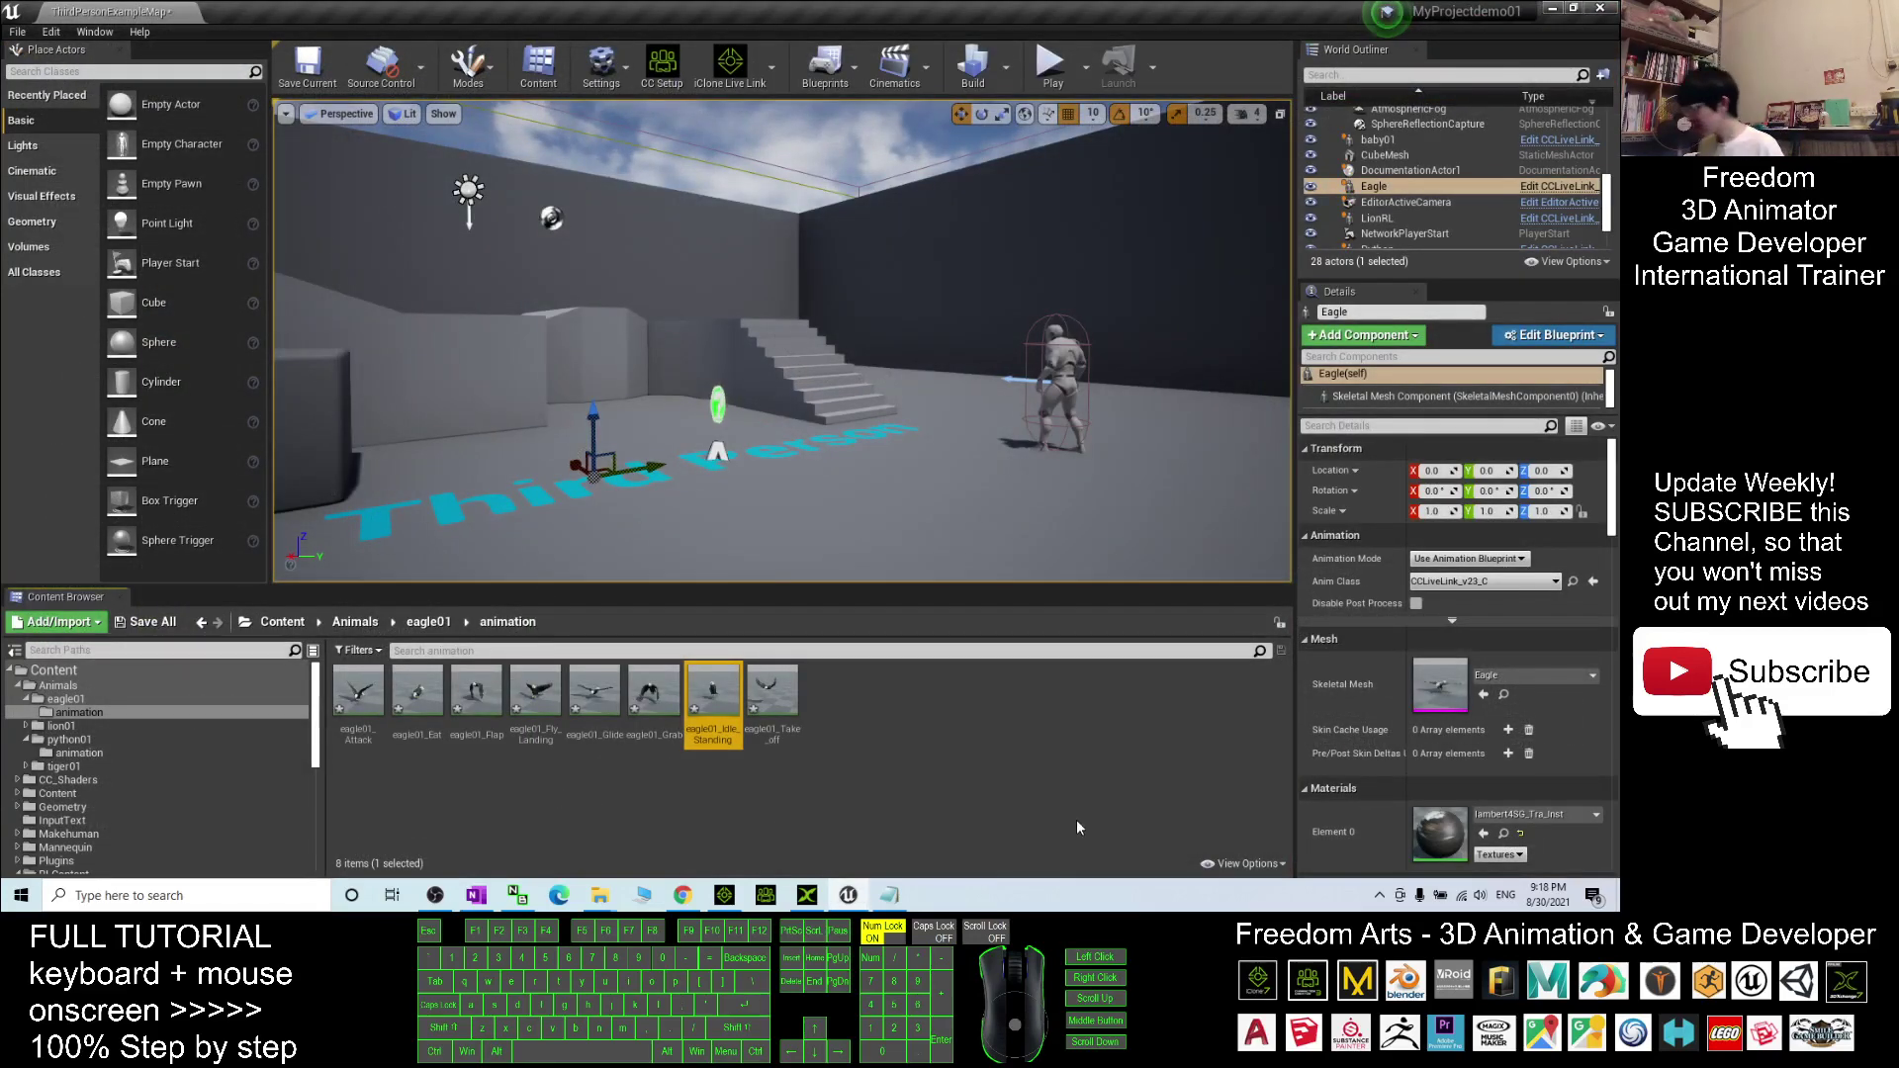
Open eagle01_Skeleton from the eagle01 folder and bring up its Retarget Manager settings
{"action": "left_click", "coordinate": [425, 622]}
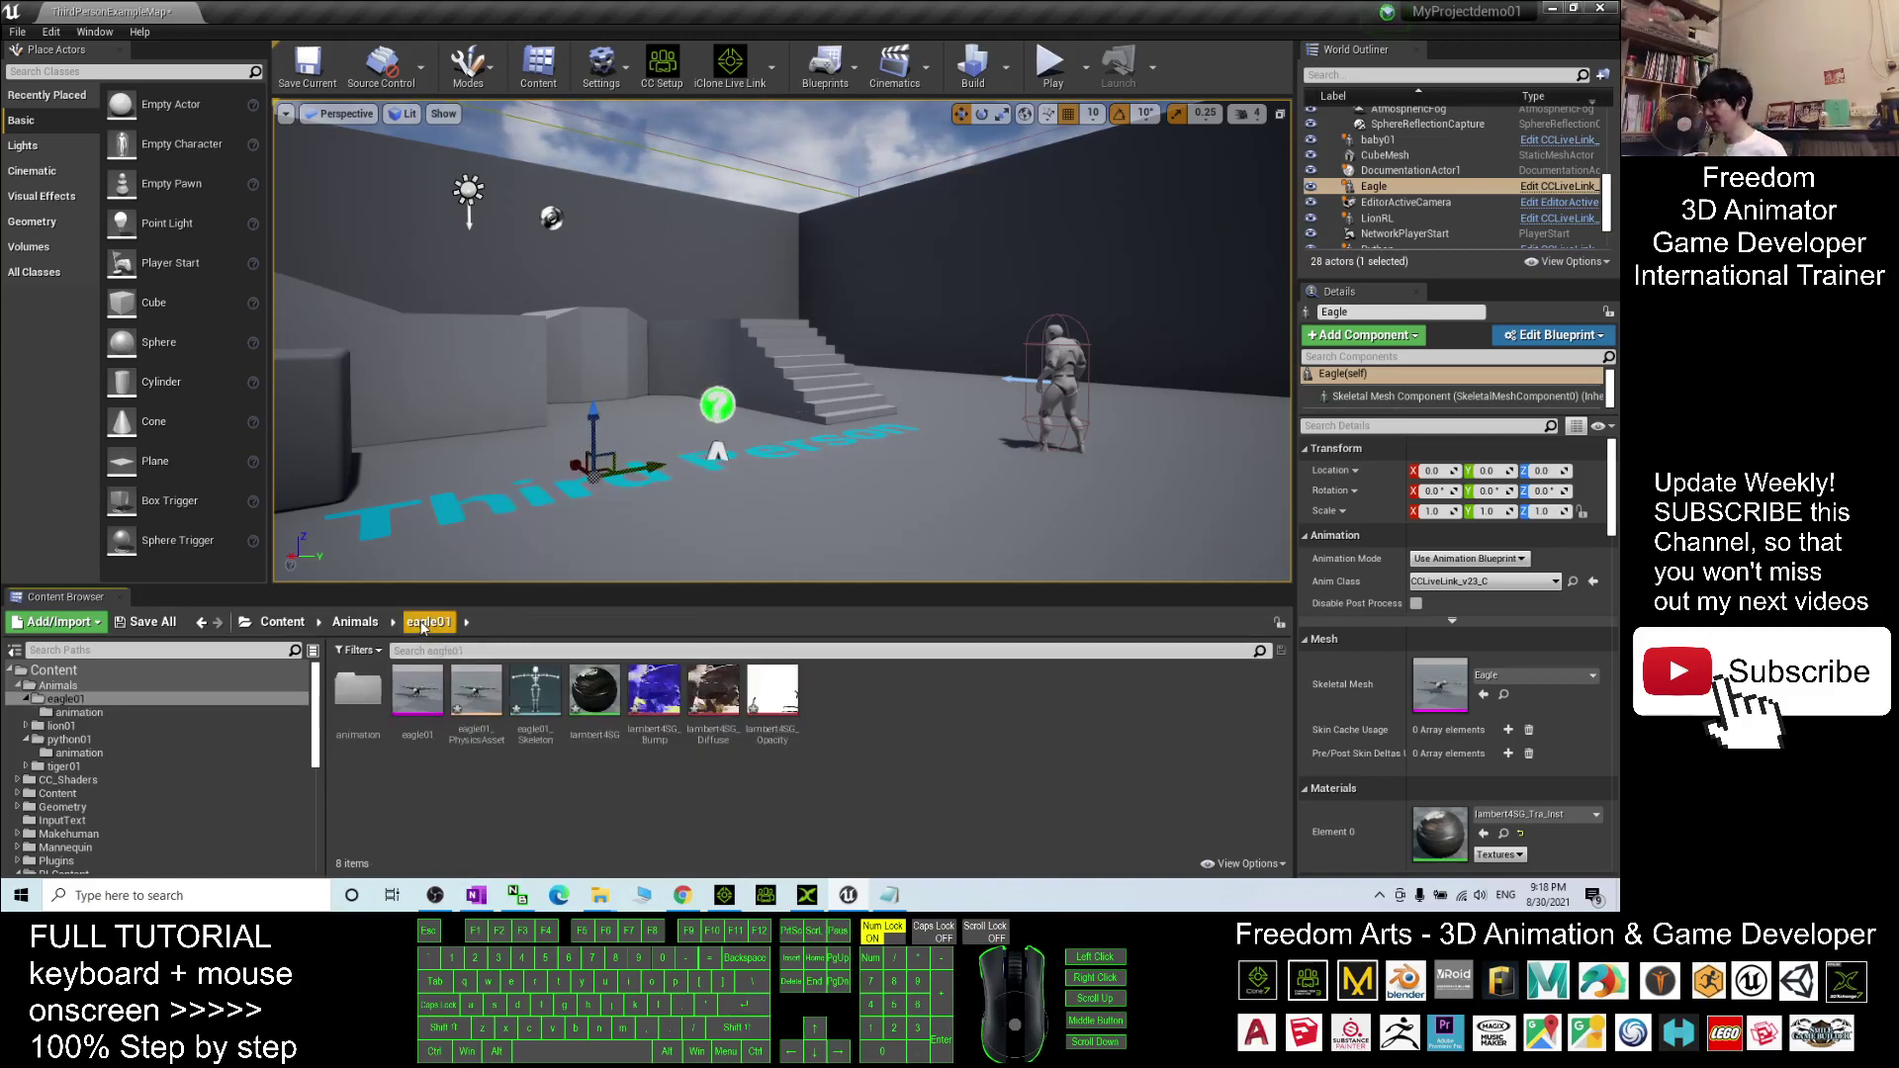
{"action": "double_click", "coordinate": [536, 695]}
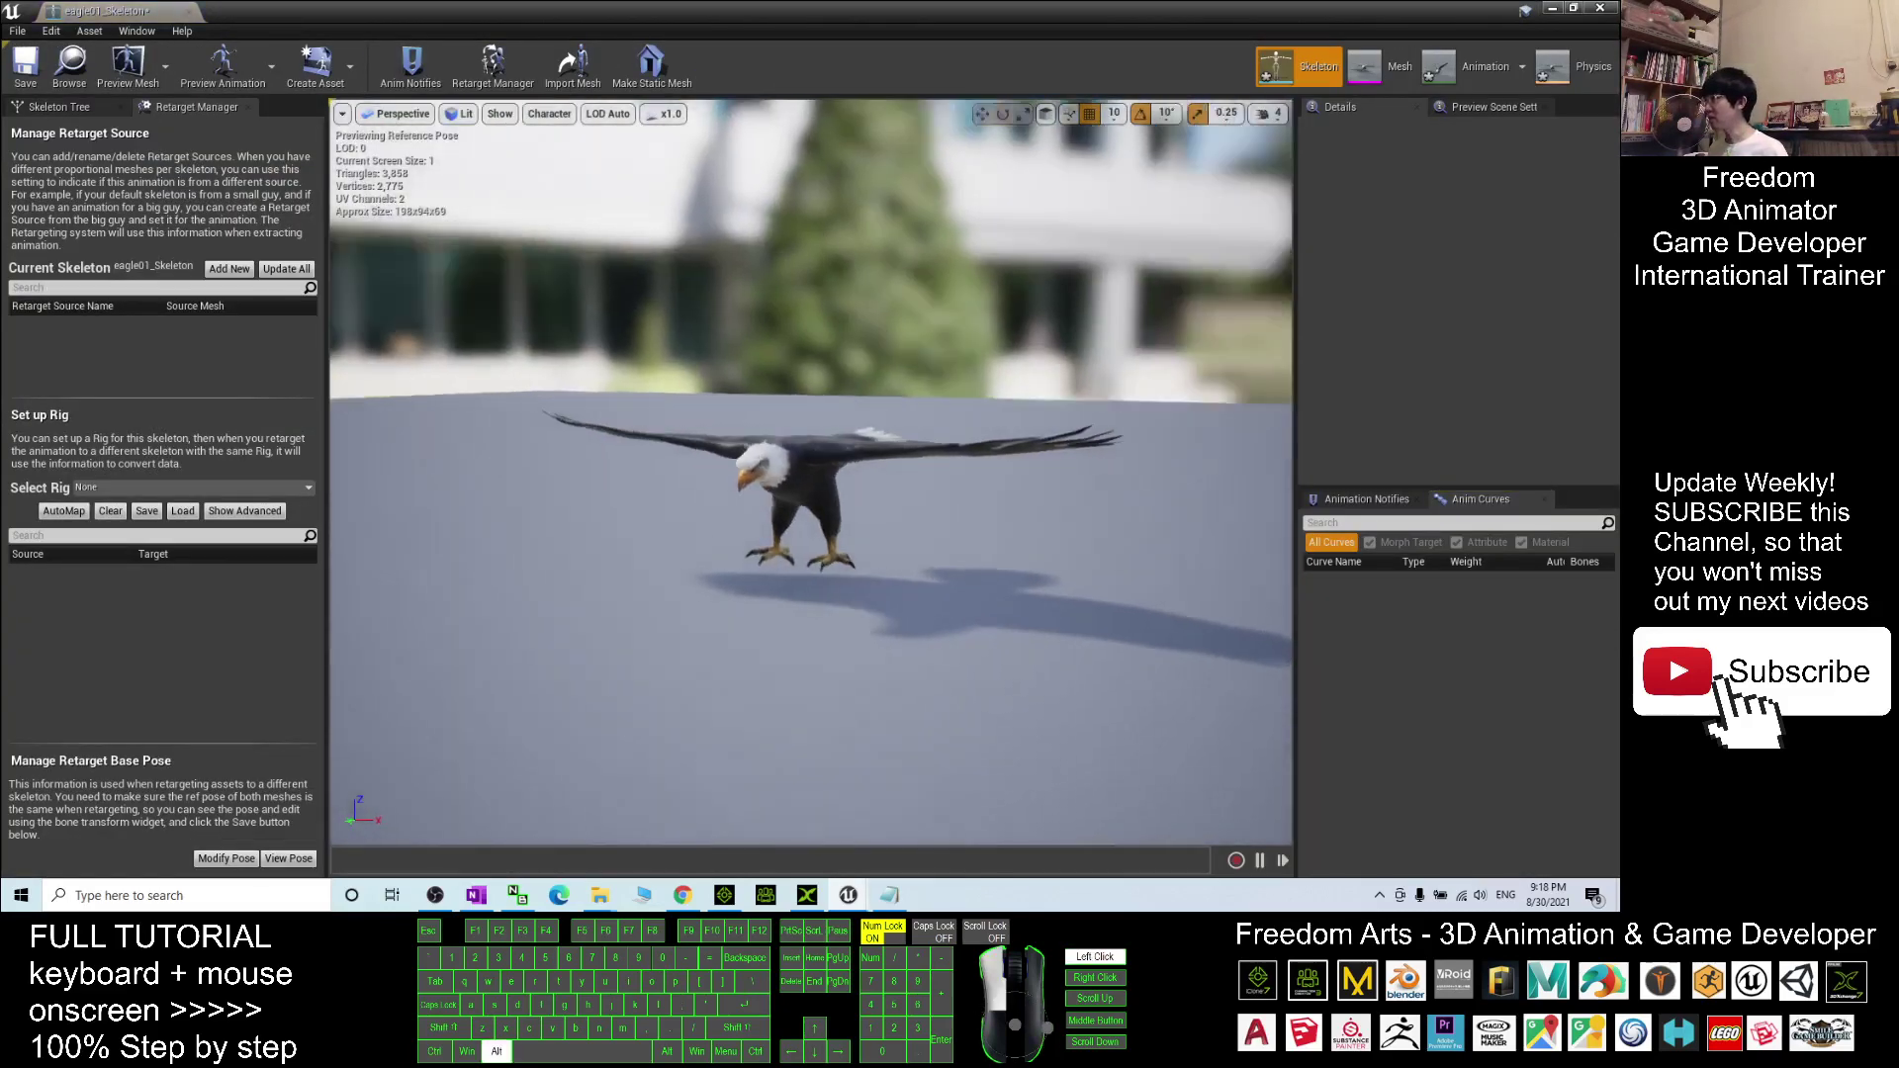
{"action": "left_click", "coordinate": [124, 486]}
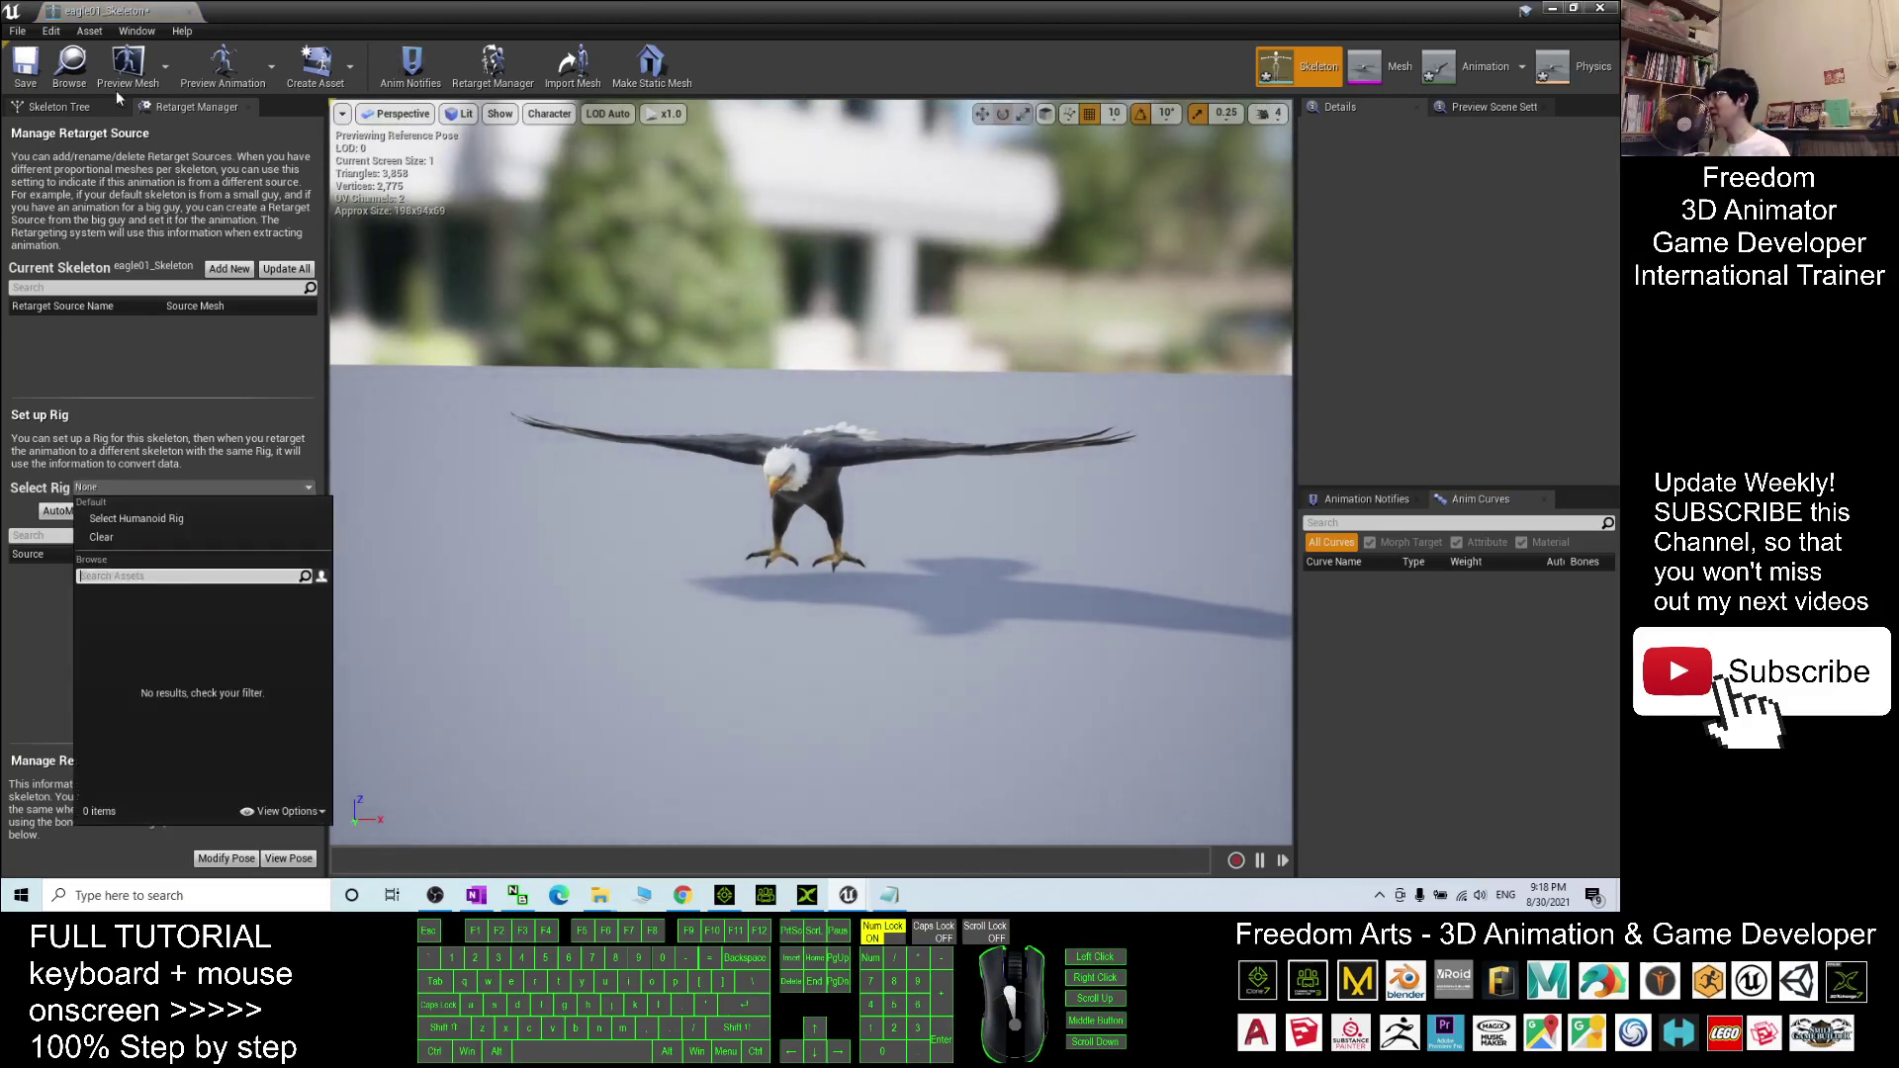
{"action": "left_click", "coordinate": [198, 107]}
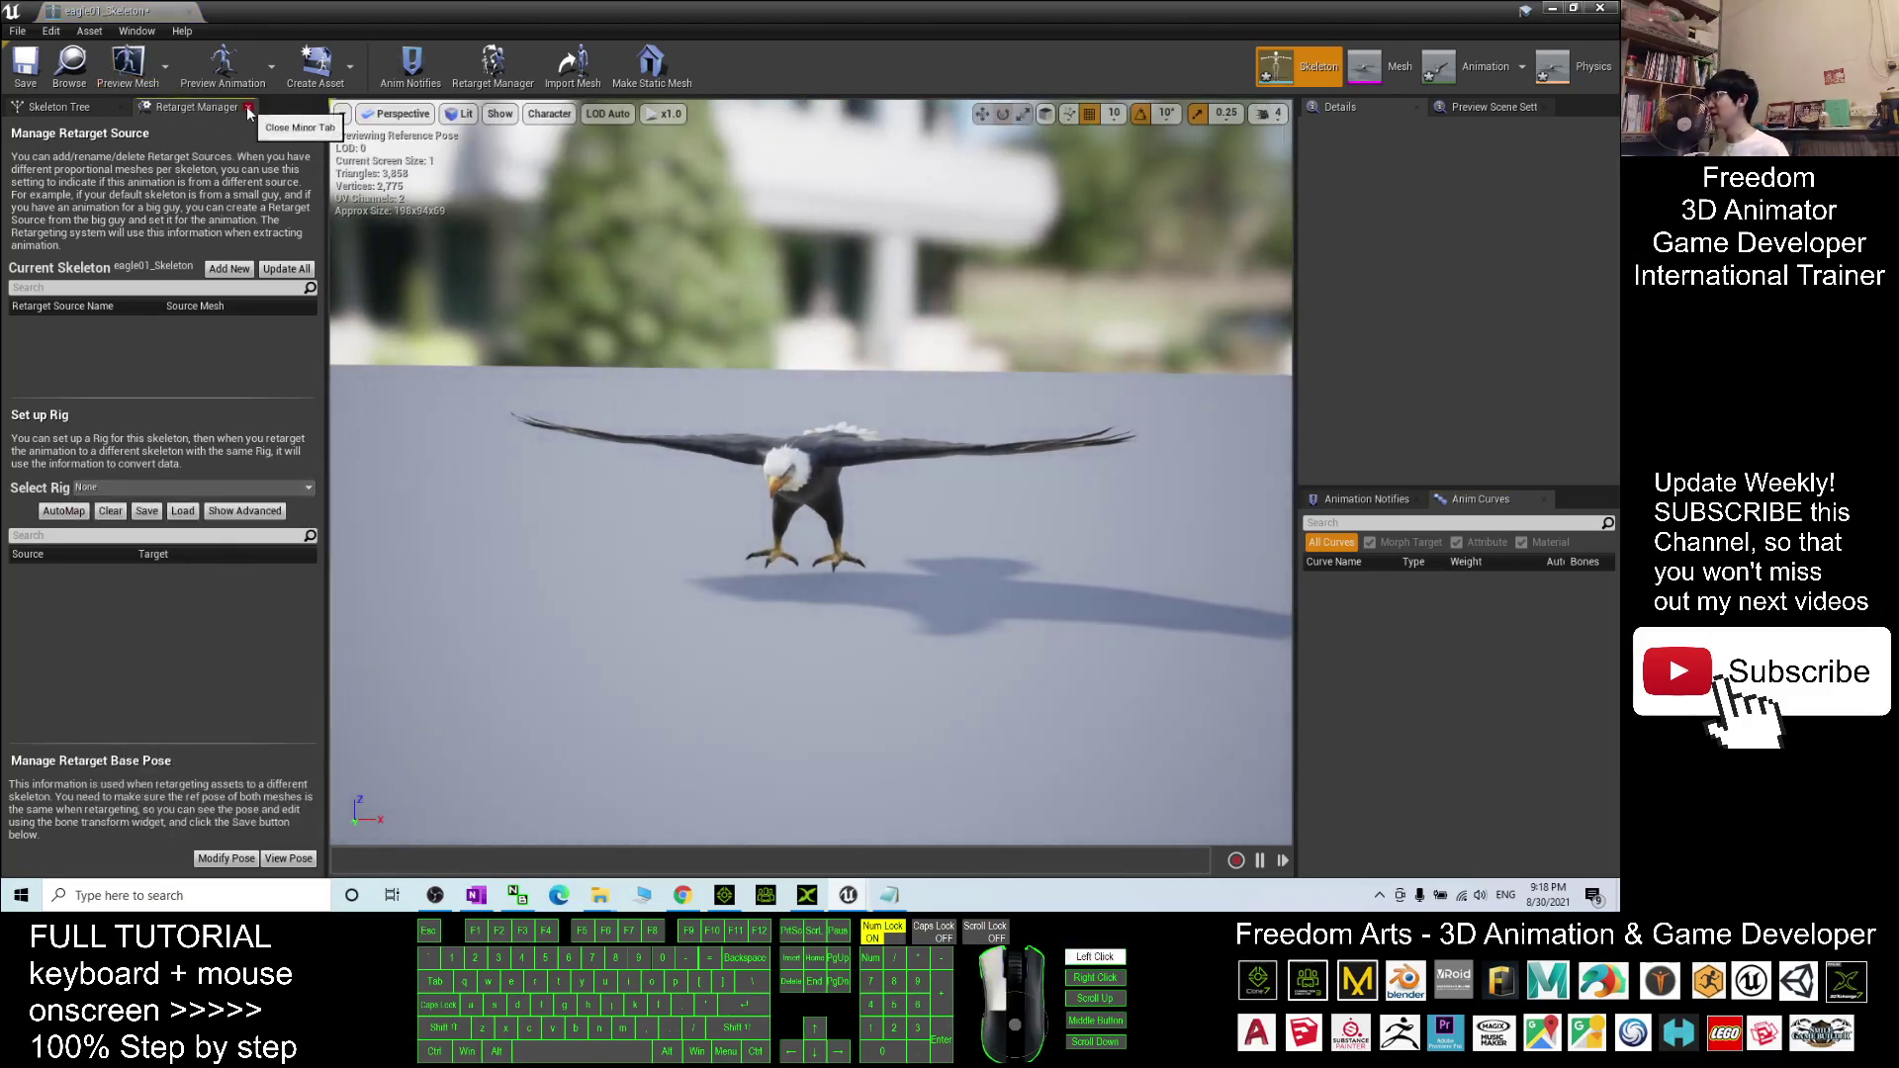
{"action": "left_click", "coordinate": [249, 107]}
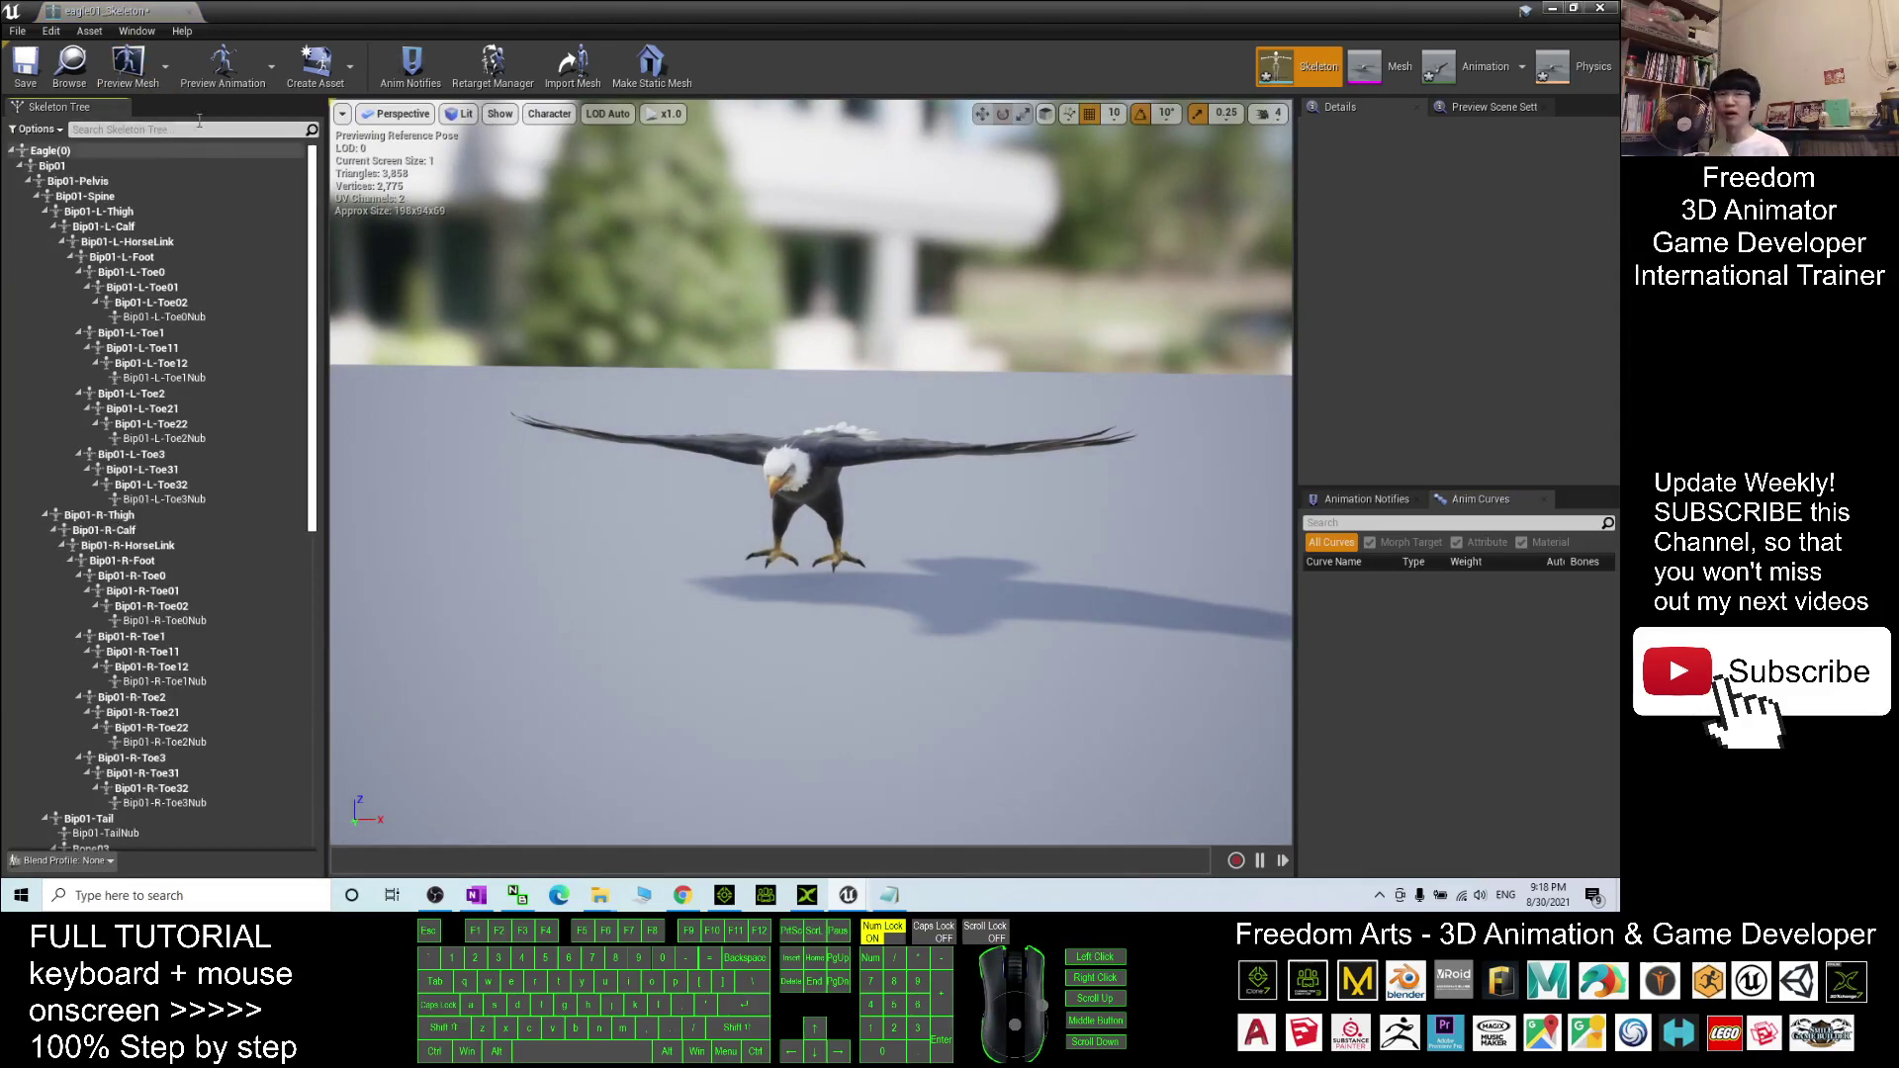
{"action": "left_click", "coordinate": [493, 61]}
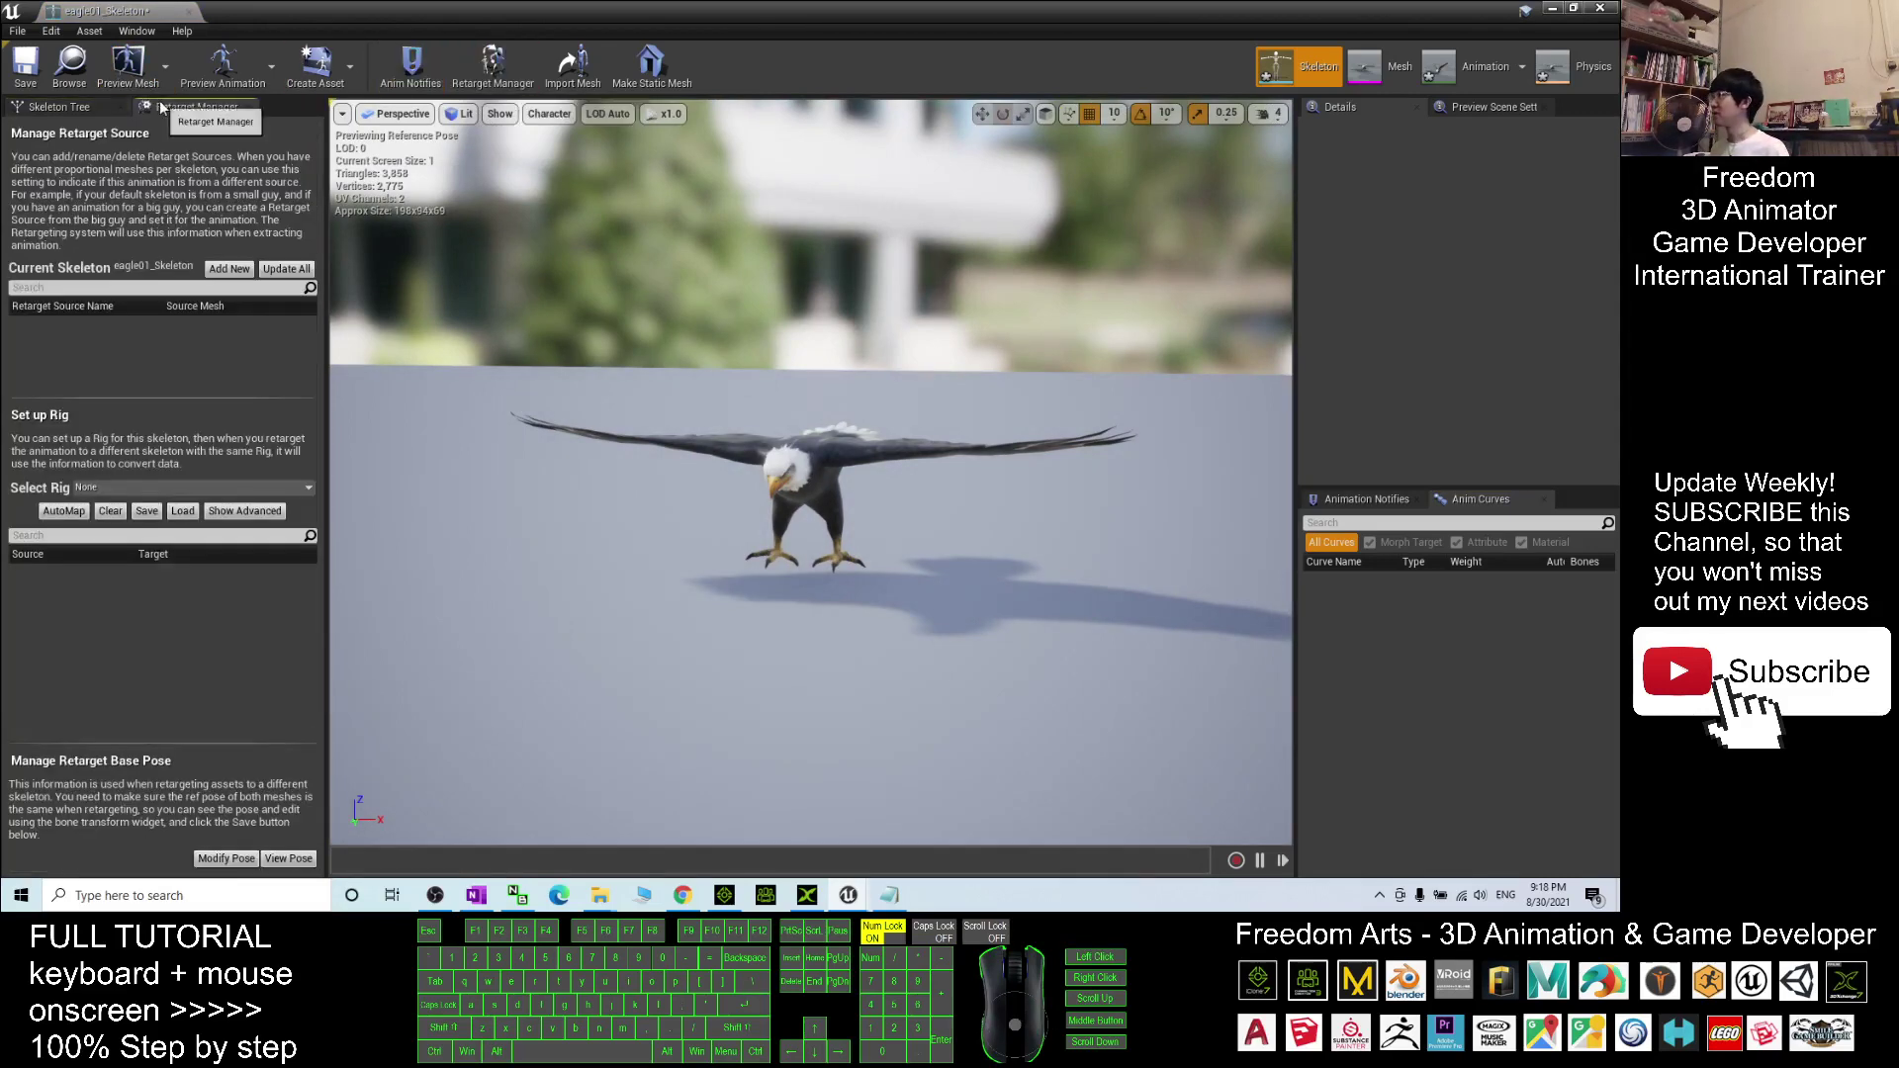
Assign the Humanoid rig to eagle01_Skeleton, save it, and close the skeleton editor
{"action": "left_click", "coordinate": [111, 490]}
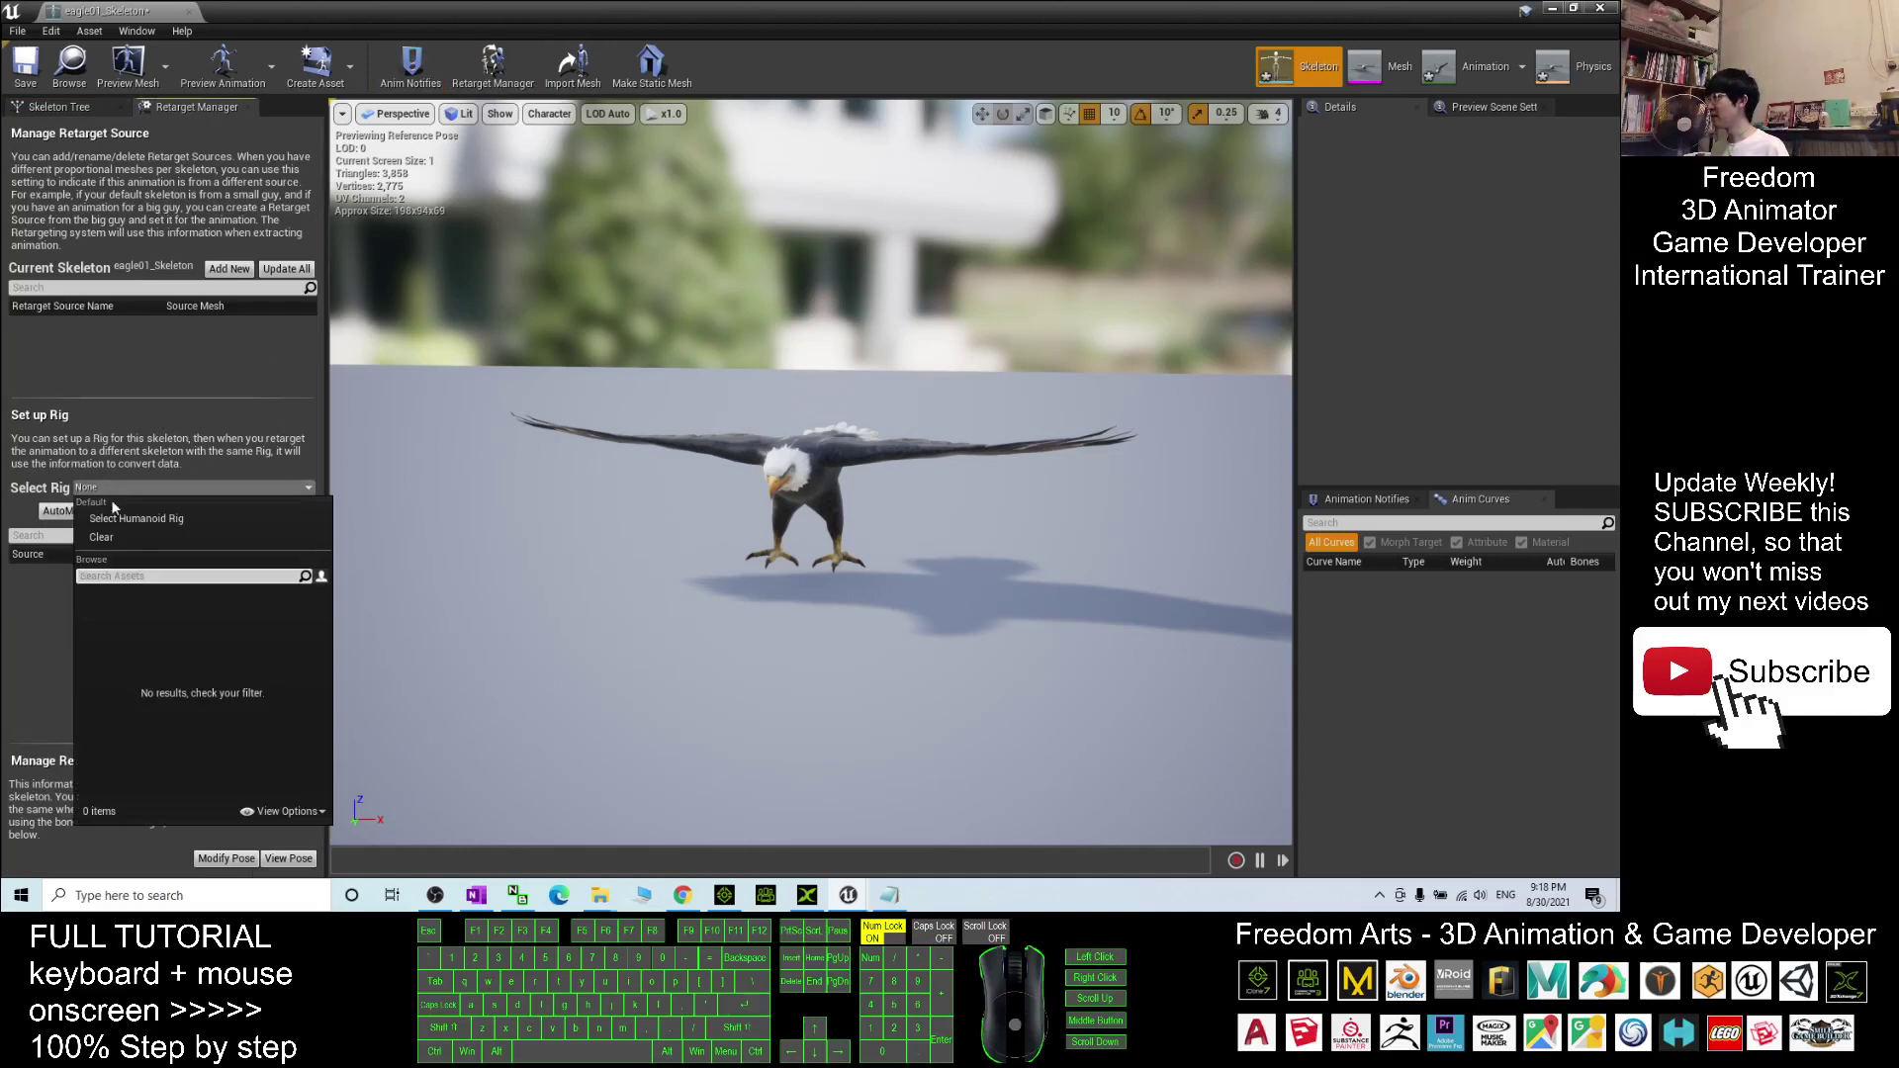
{"action": "left_click", "coordinate": [150, 522]}
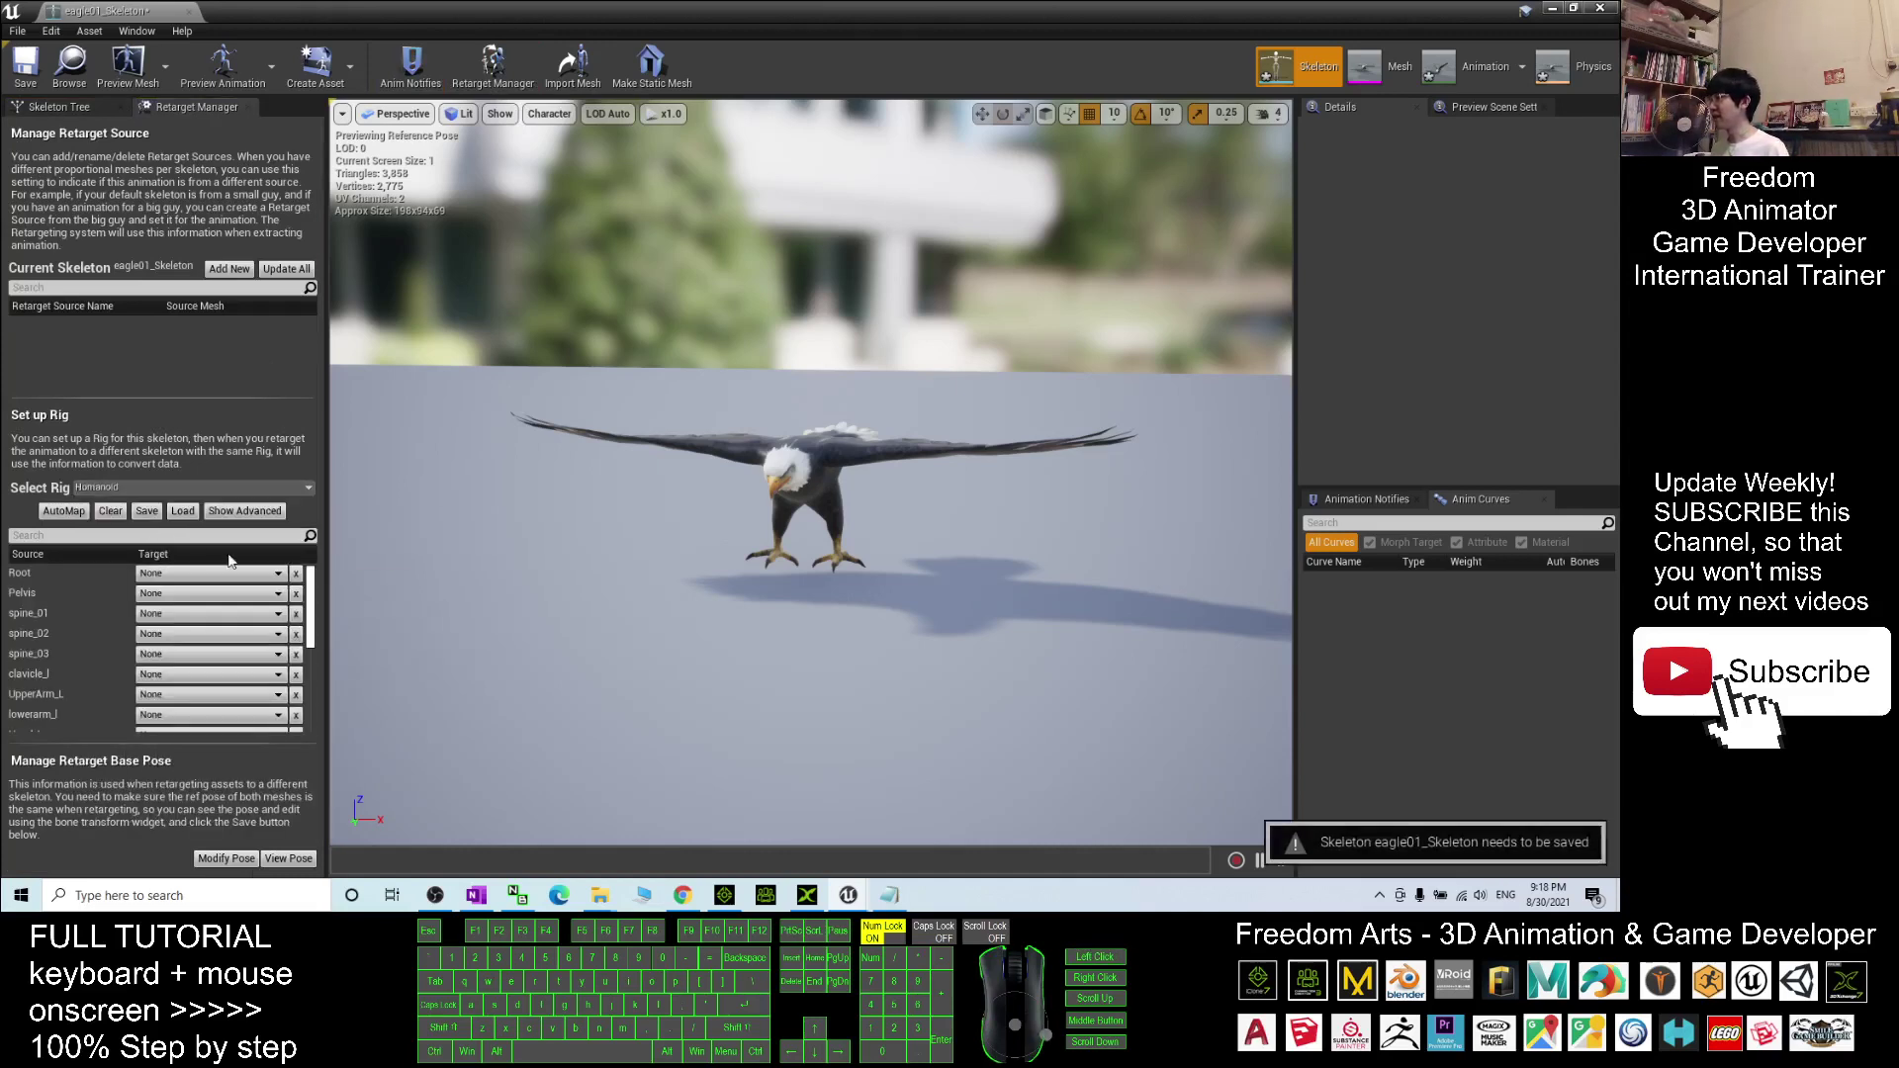
{"action": "left_click", "coordinate": [39, 69]}
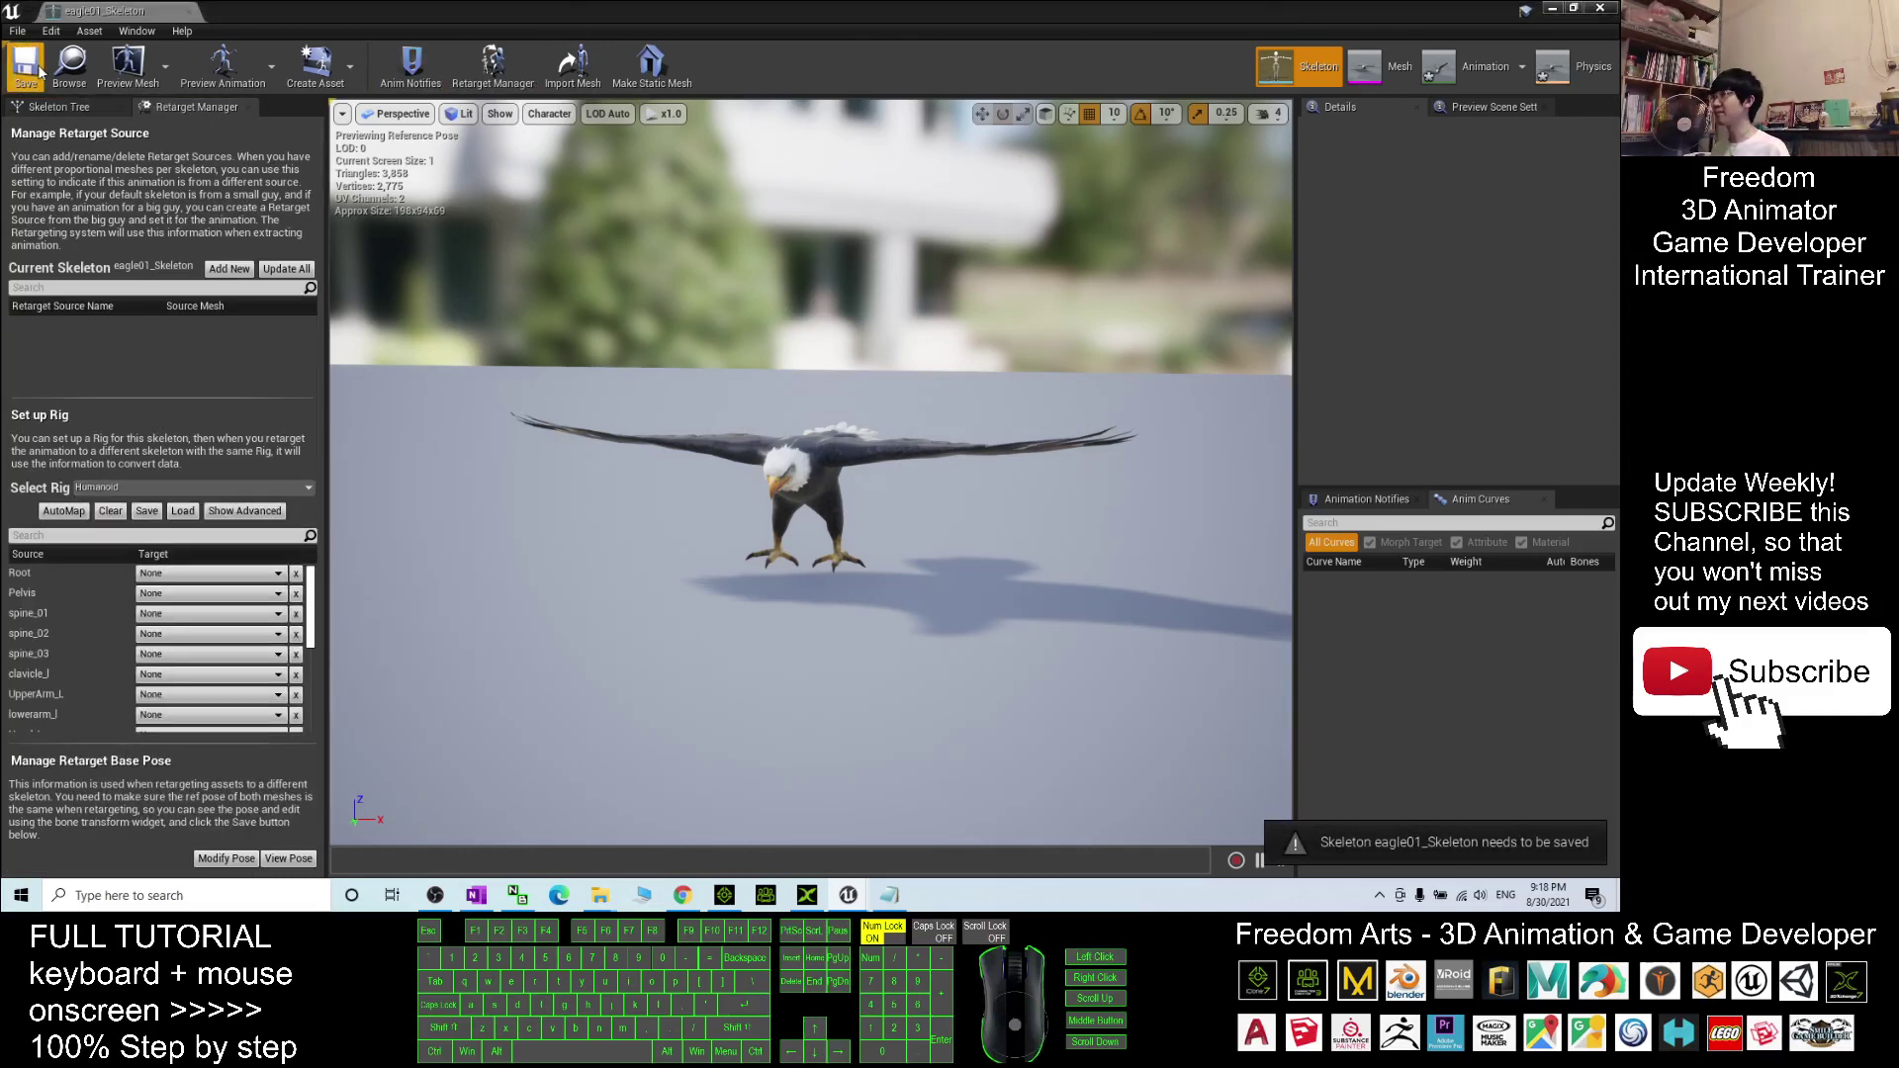
{"action": "left_click", "coordinate": [1600, 9]}
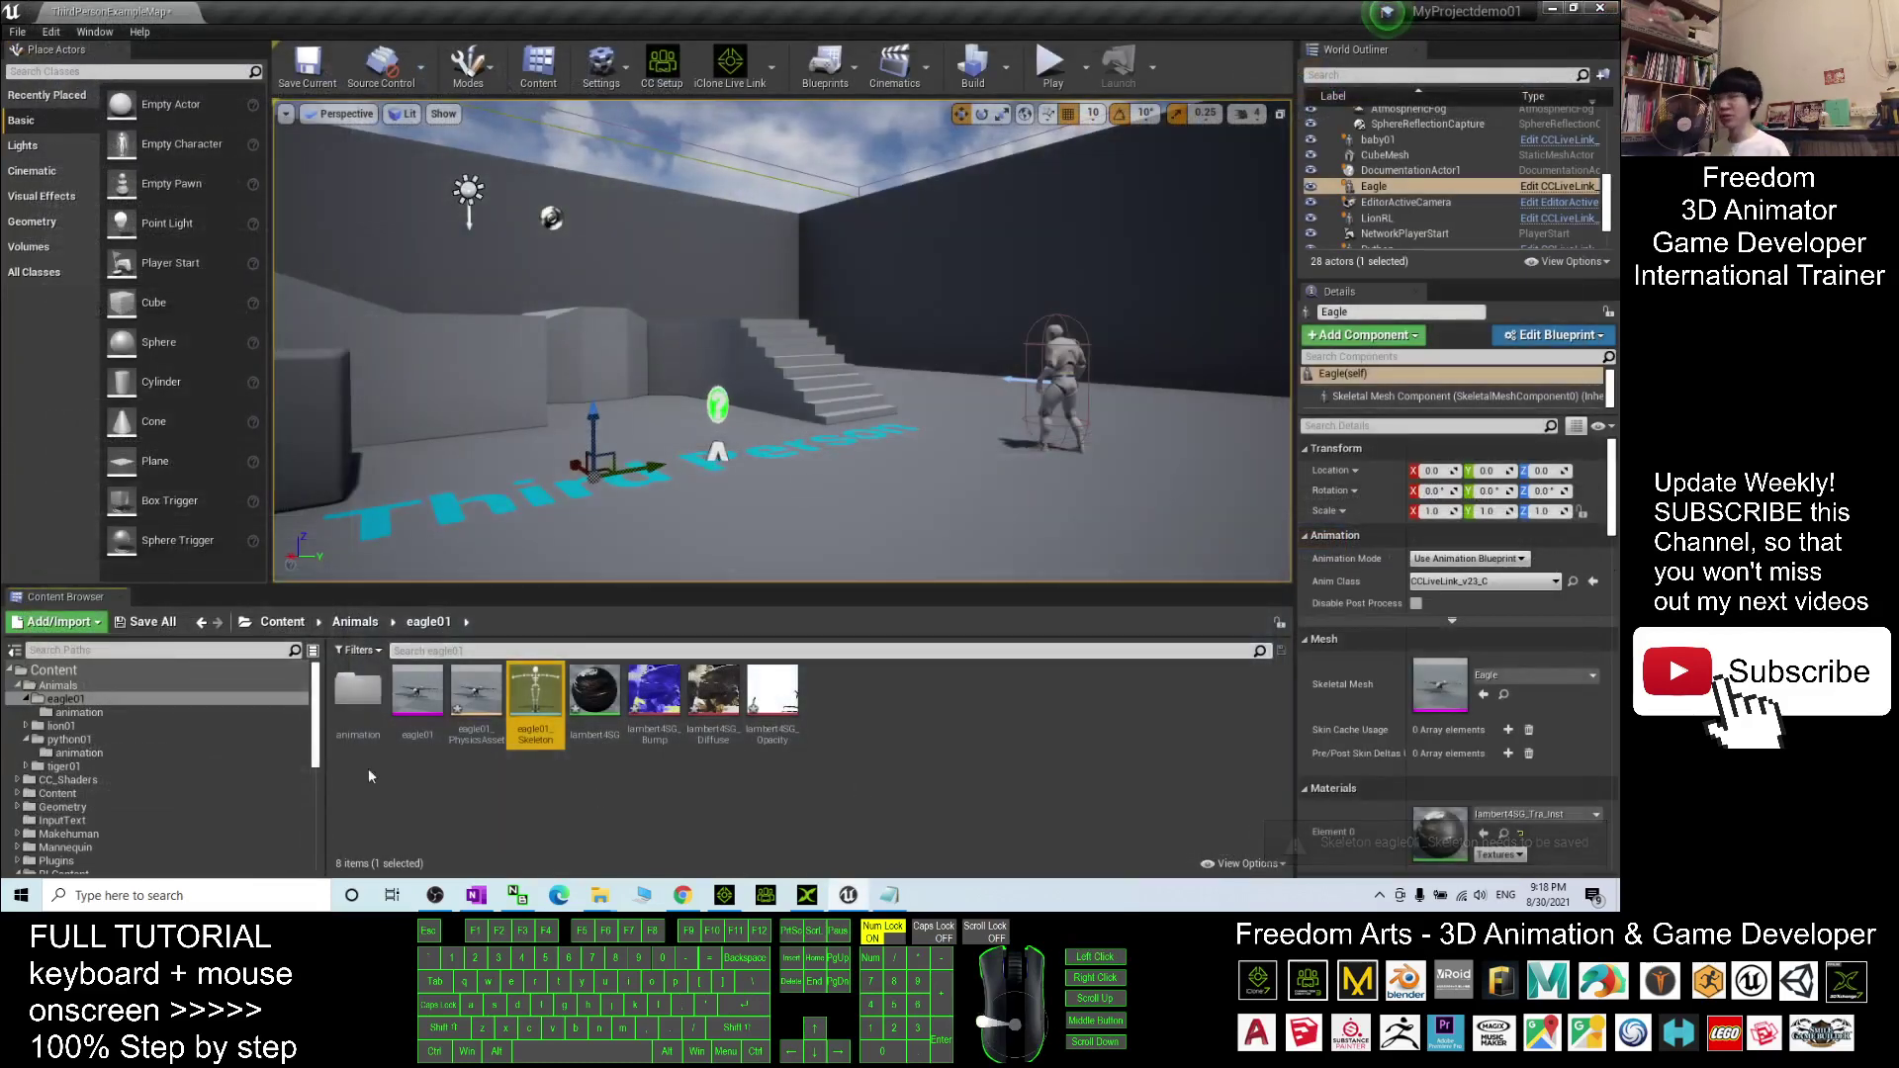
Browse from Content into the Mannequin > Character > Mesh folder
{"action": "left_click", "coordinate": [285, 625]}
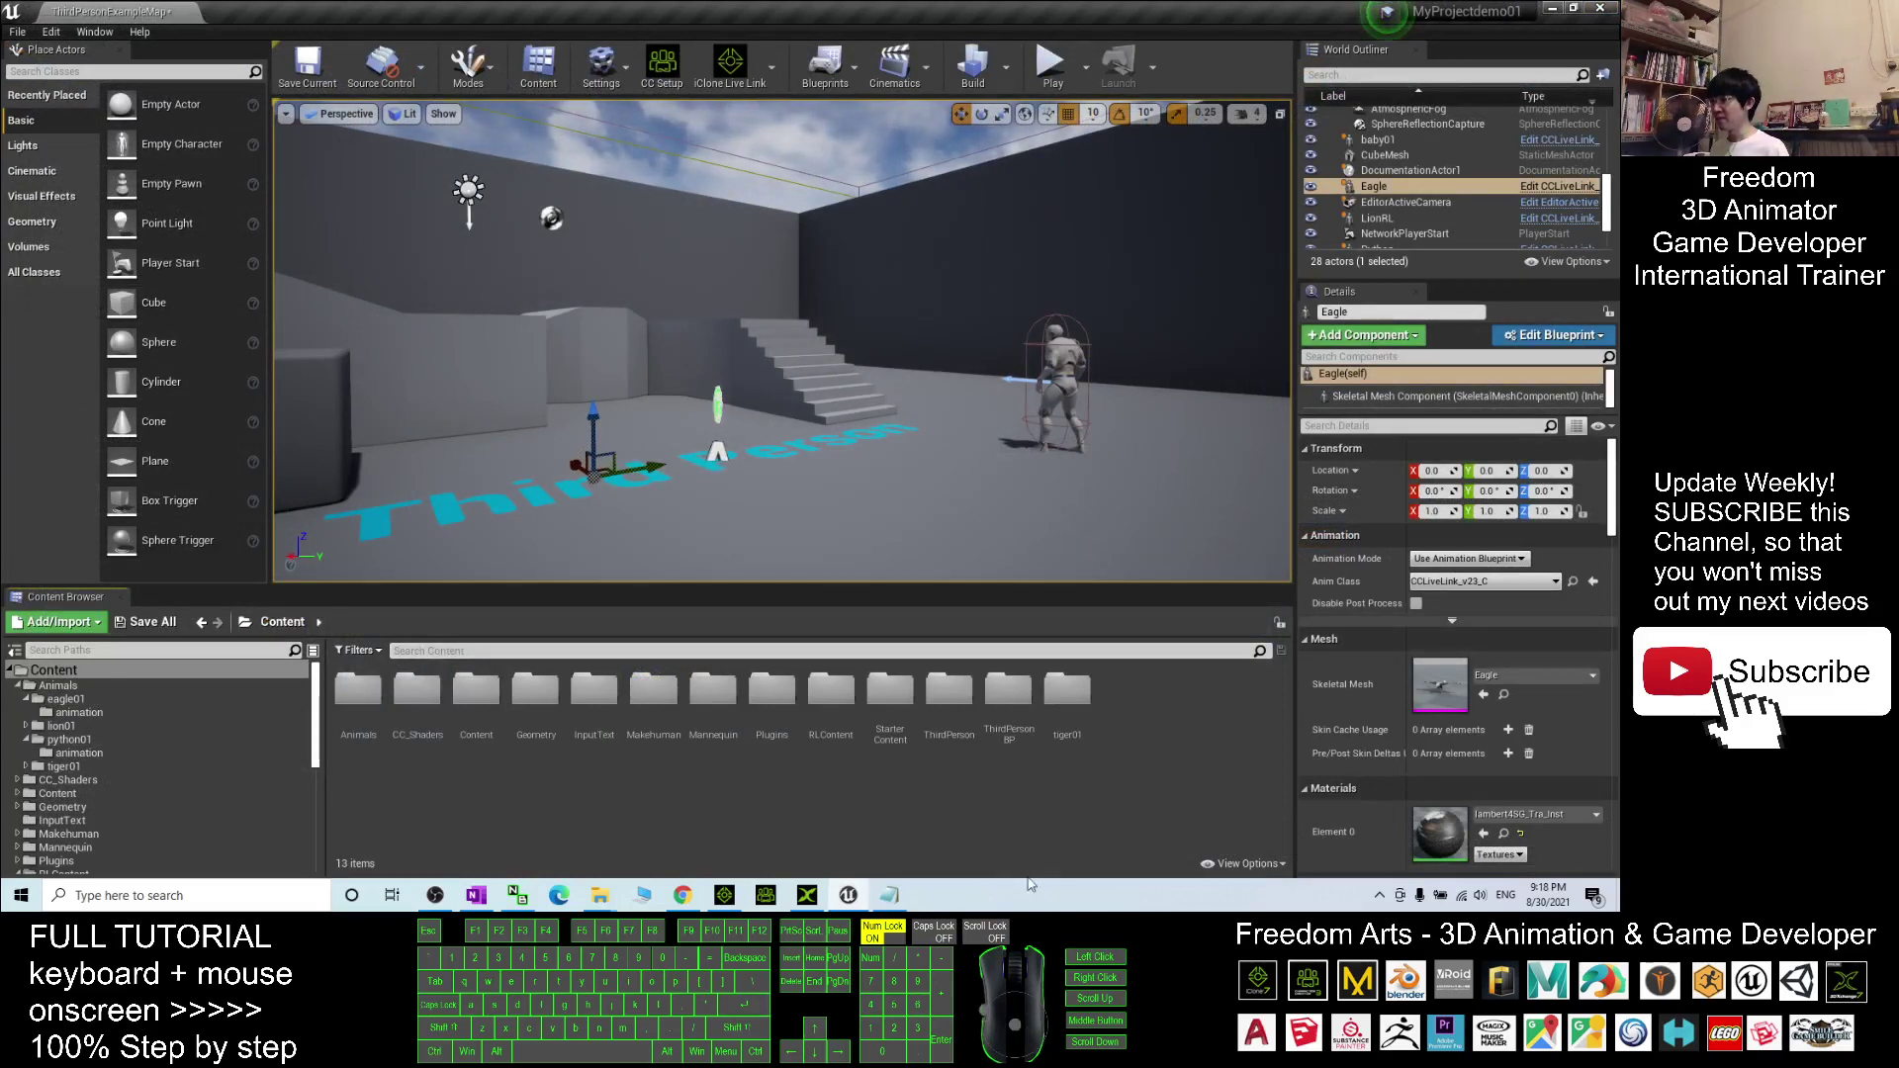
{"action": "double_click", "coordinate": [711, 688]}
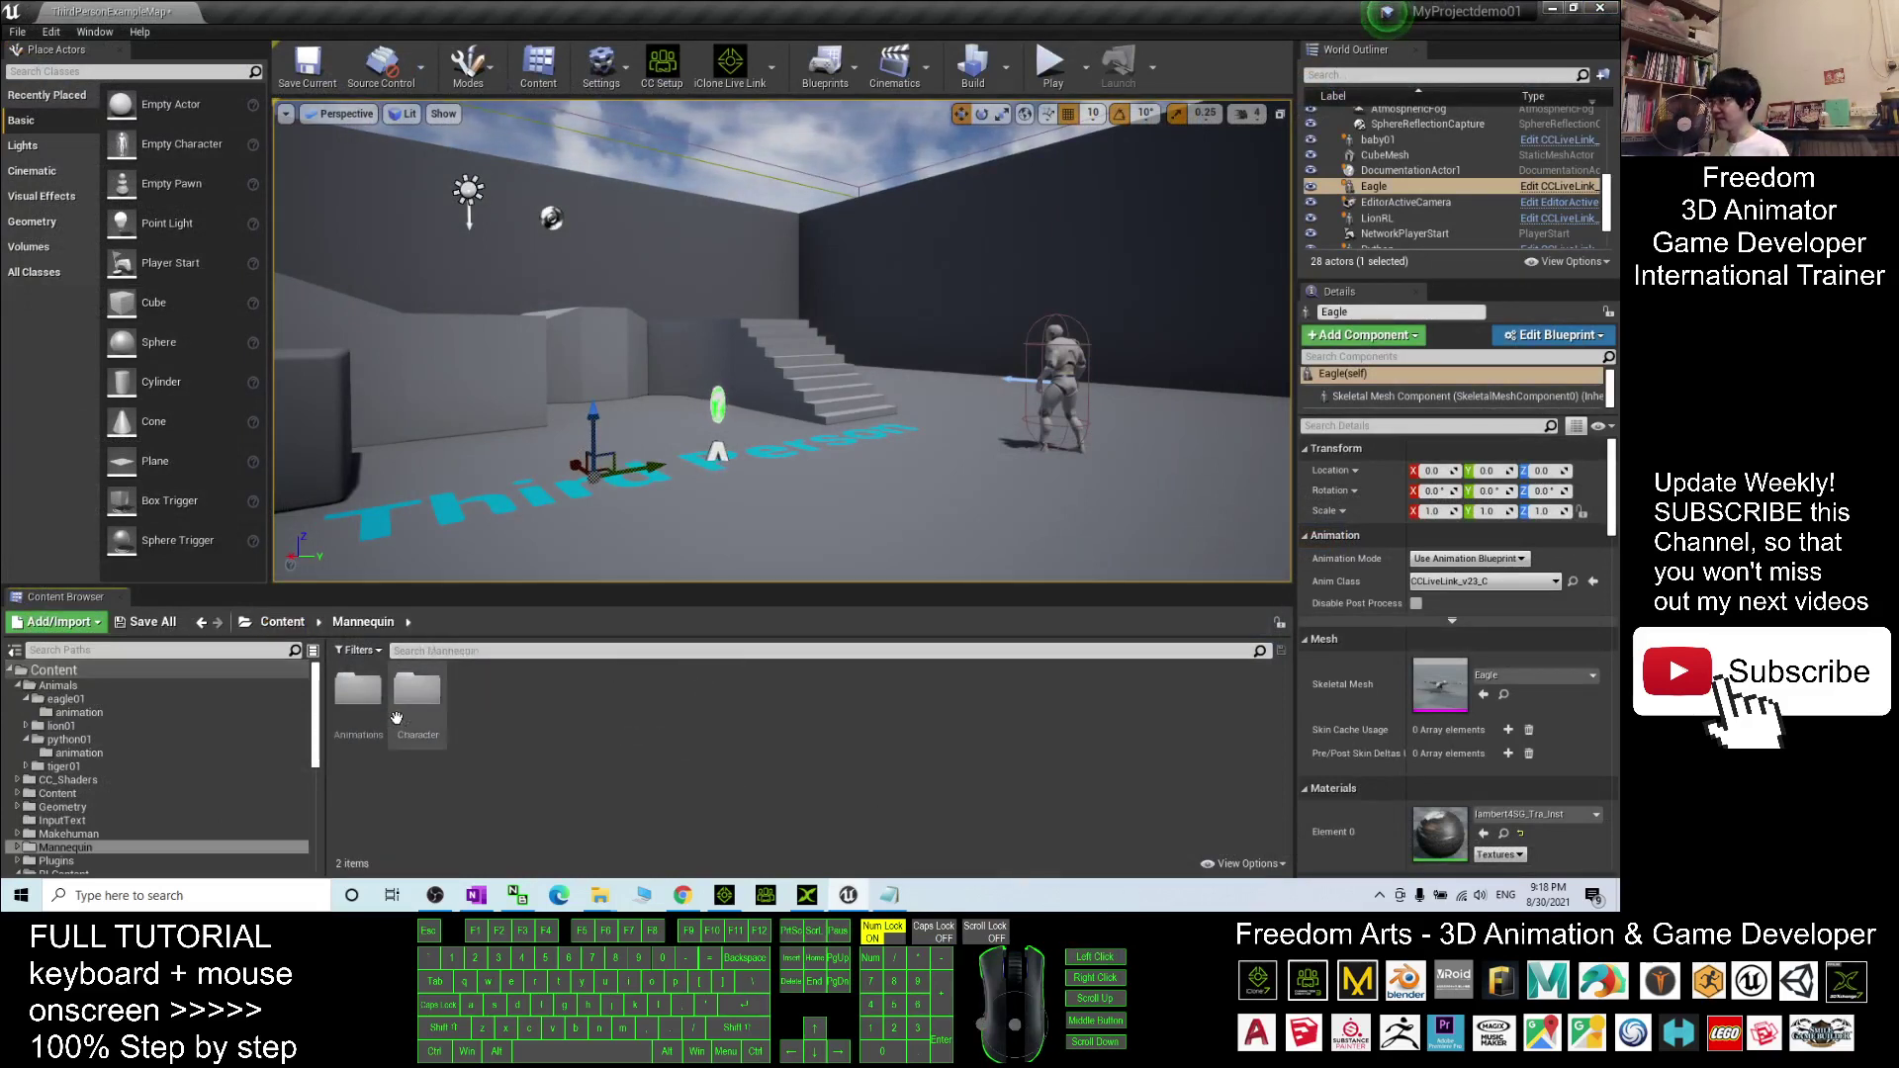
{"action": "double_click", "coordinate": [436, 691]}
{"action": "double_click", "coordinate": [416, 690]}
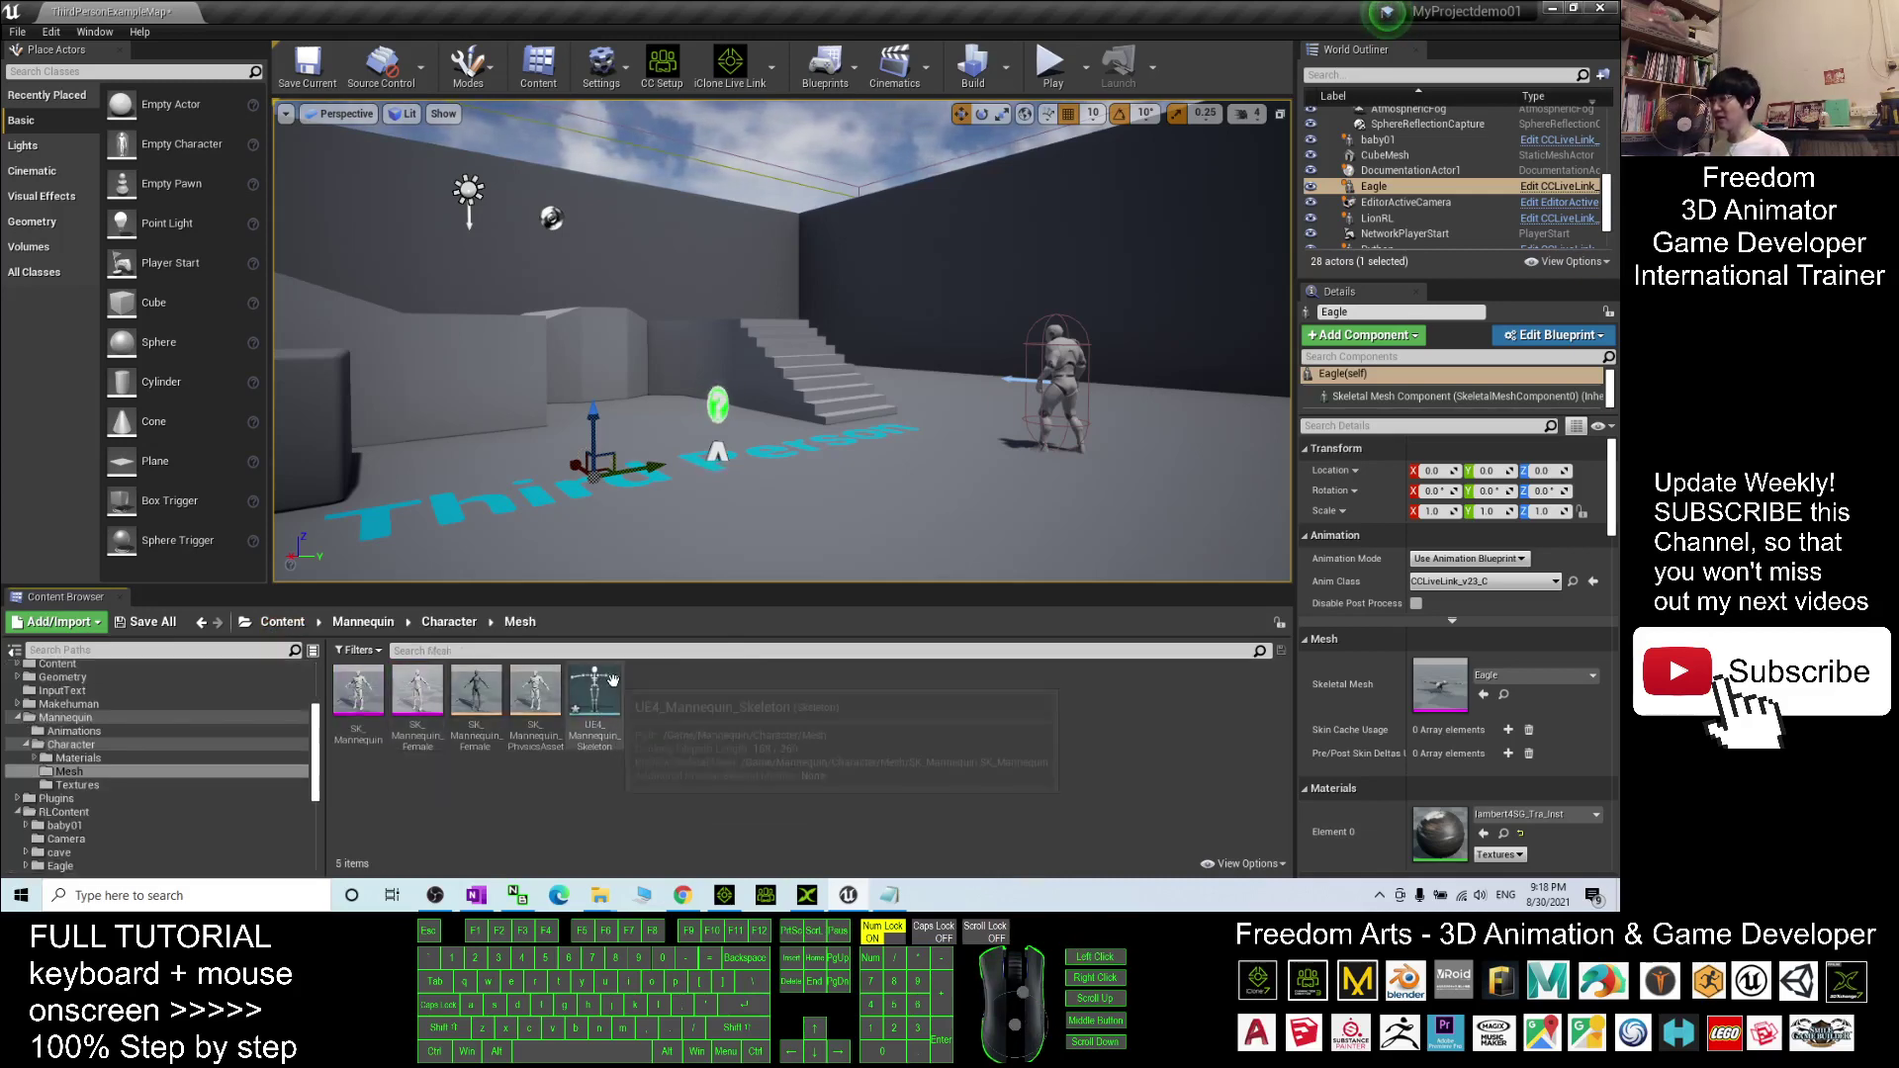
Confirm UE4_Mannequin_Skeleton keeps the Humanoid rig in Retarget Manager, then close its editor
{"action": "double_click", "coordinate": [595, 699]}
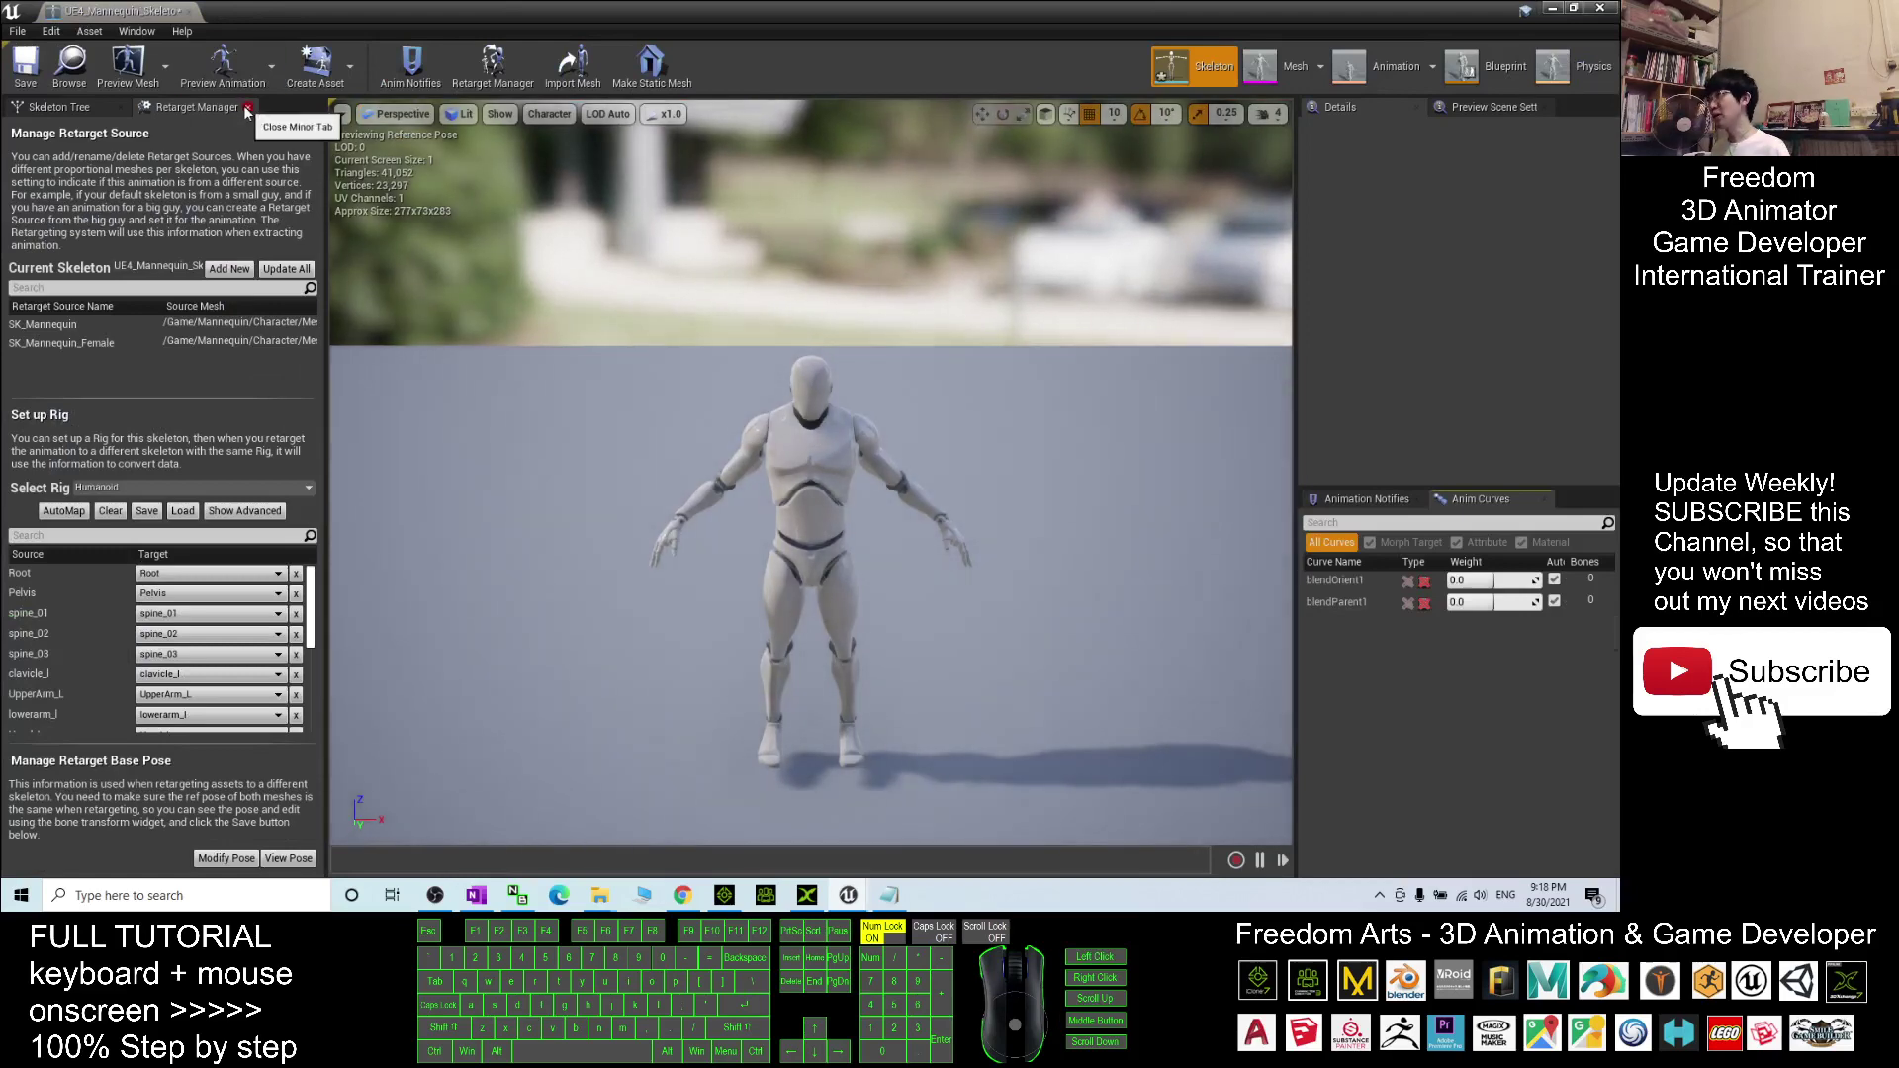
{"action": "left_click", "coordinate": [247, 105]}
{"action": "left_click", "coordinate": [493, 64]}
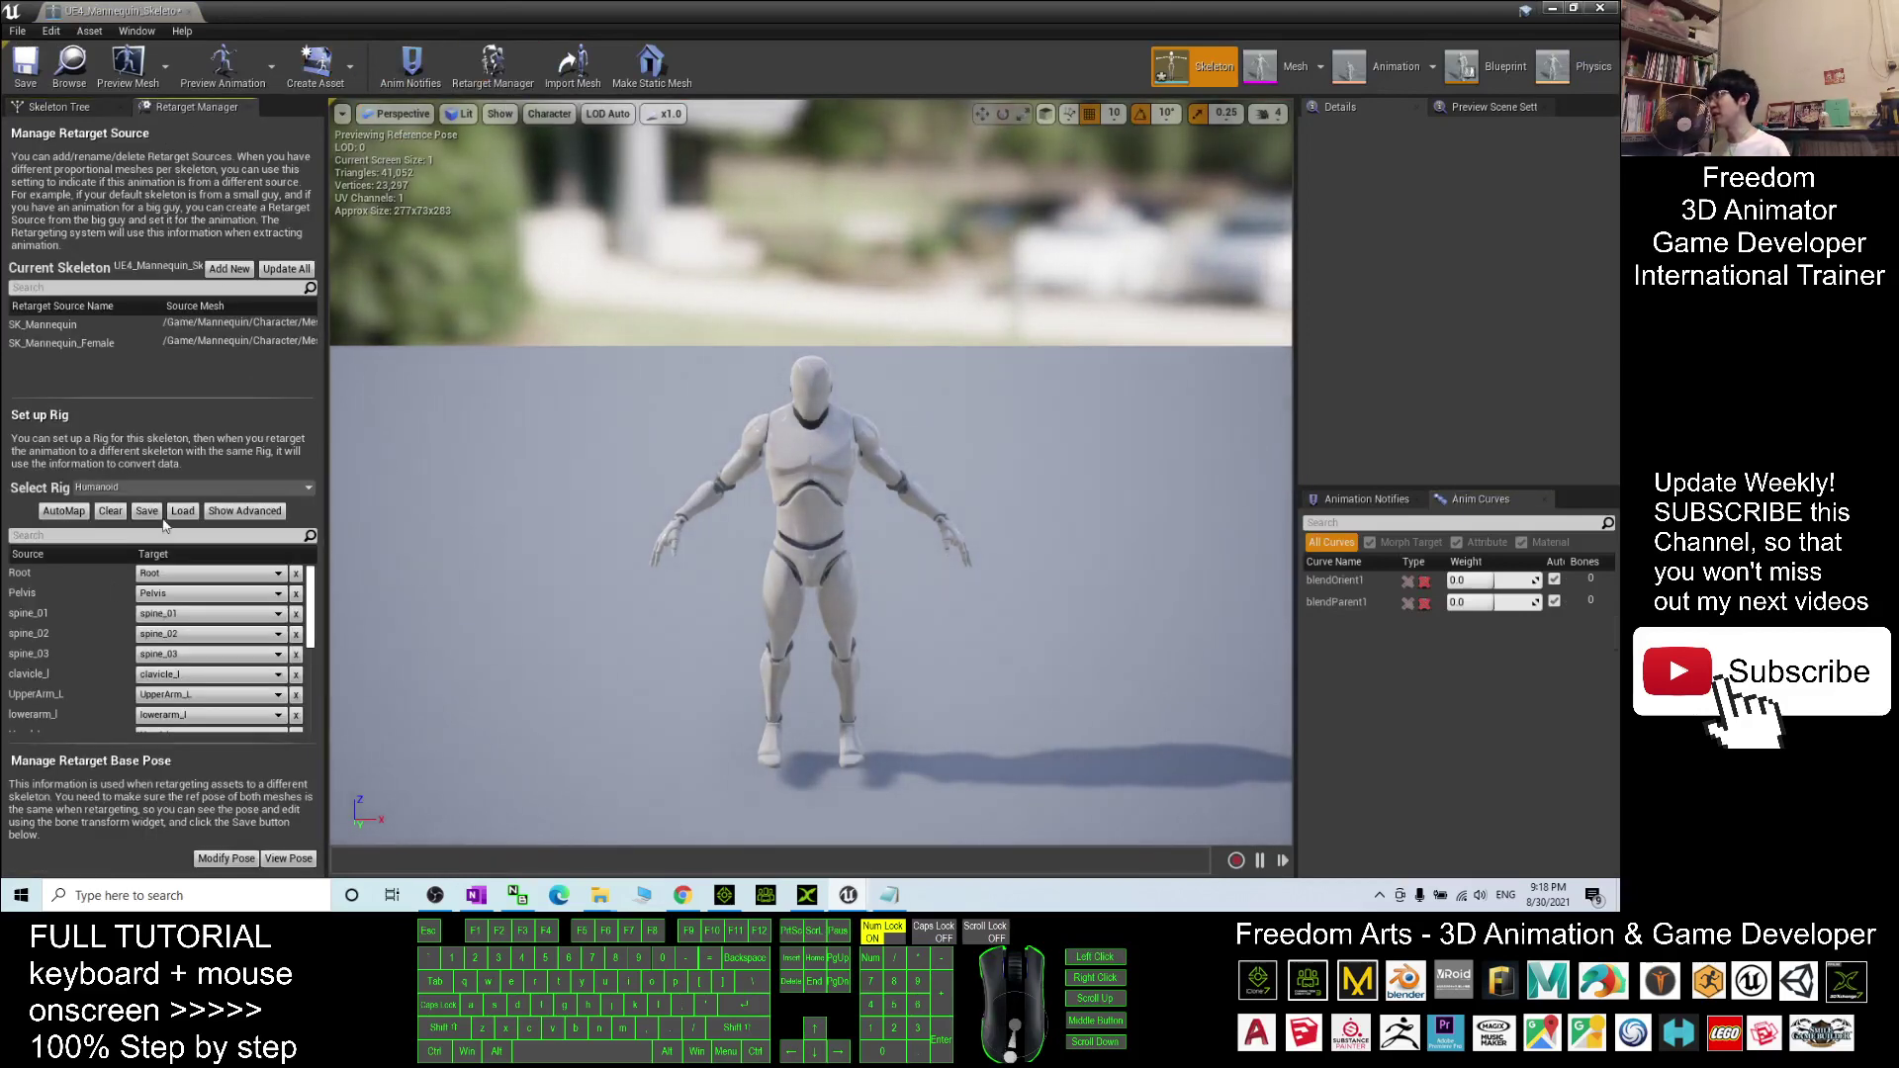
{"action": "left_click", "coordinate": [119, 485]}
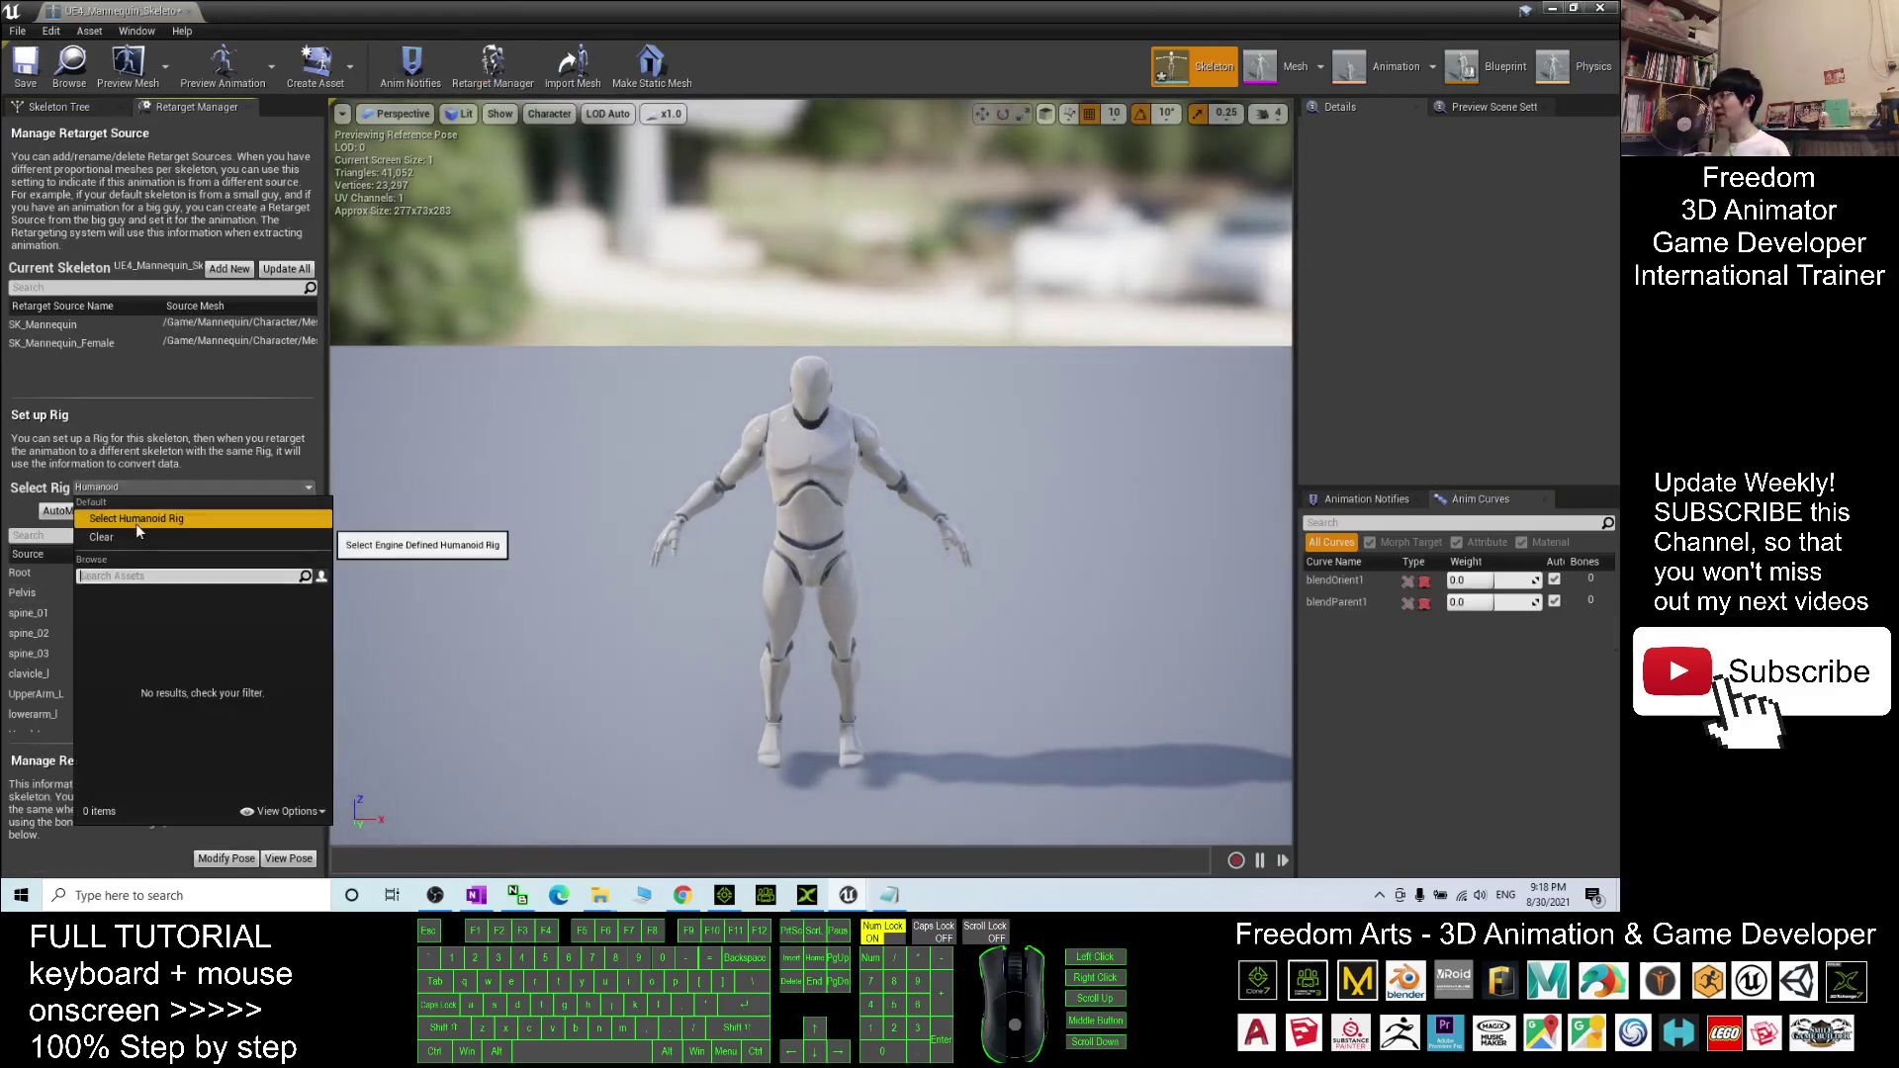
{"action": "left_click", "coordinate": [134, 521]}
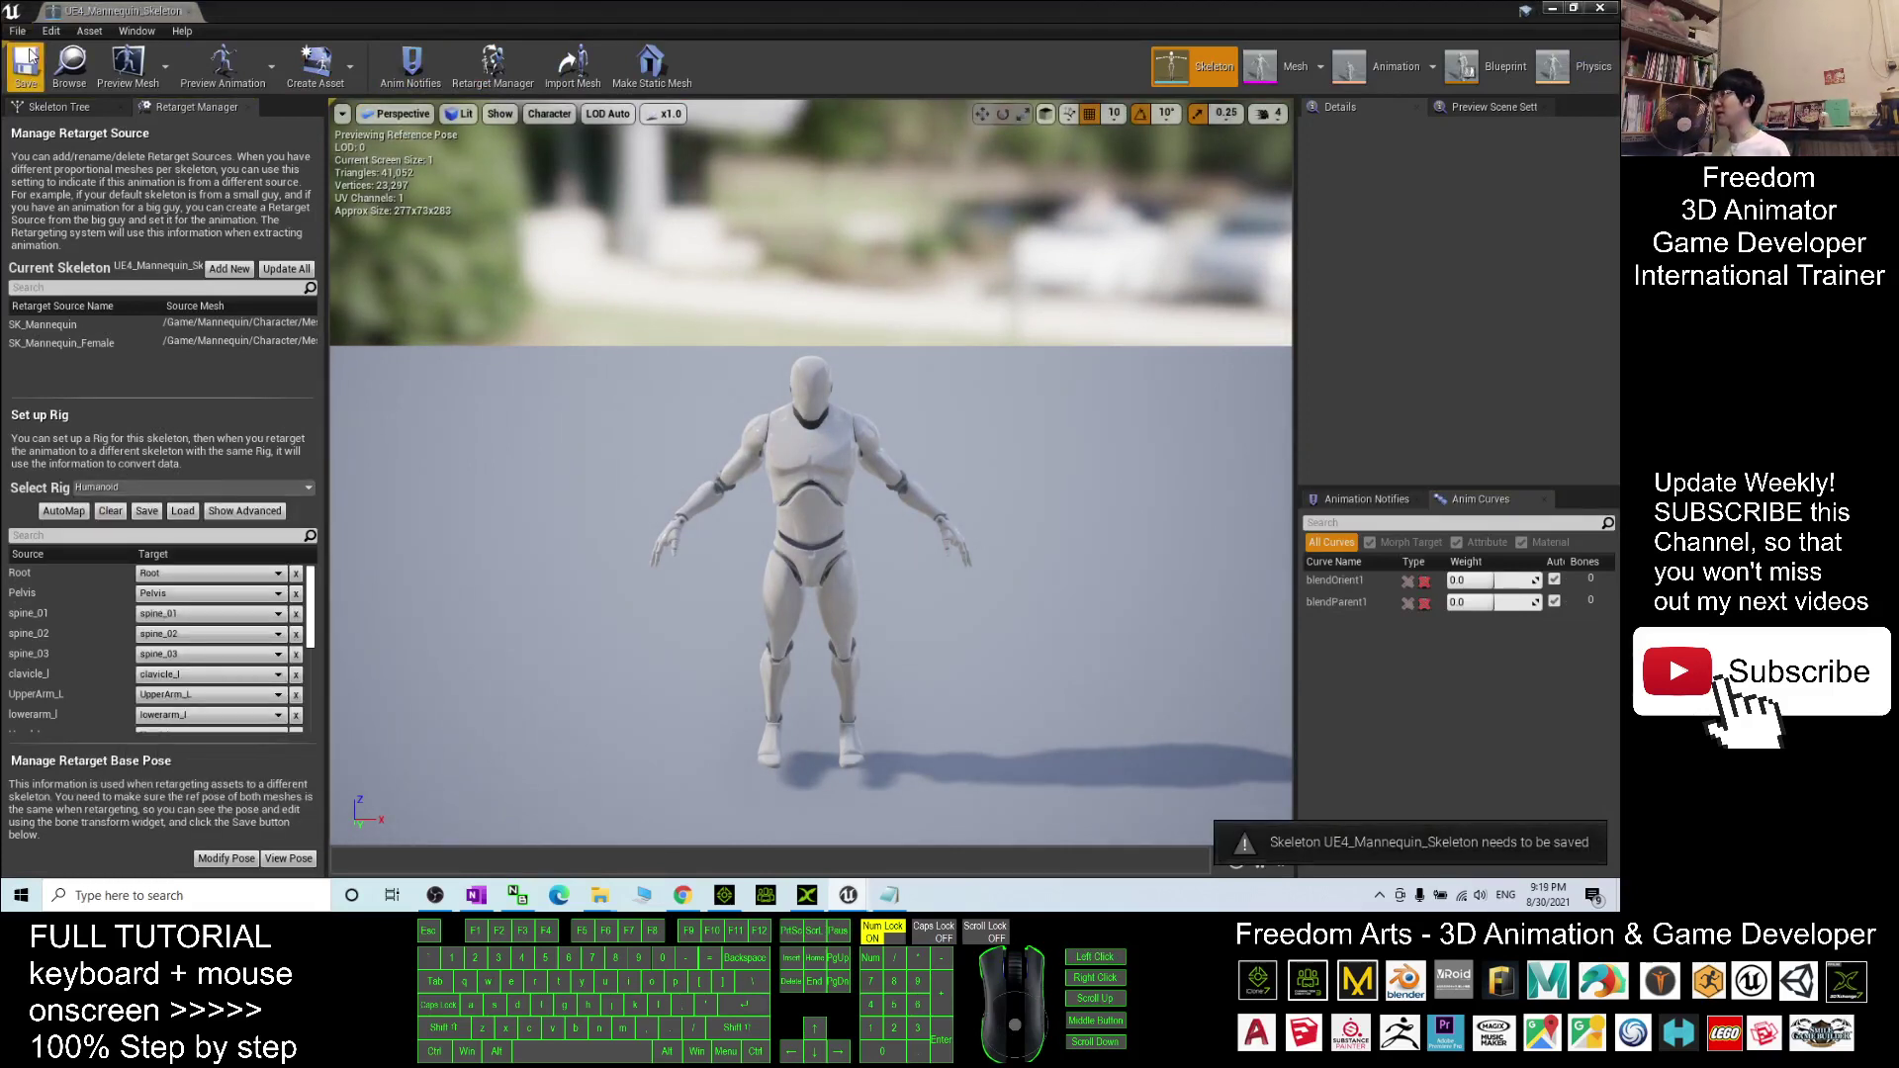
{"action": "left_click", "coordinate": [1594, 9]}
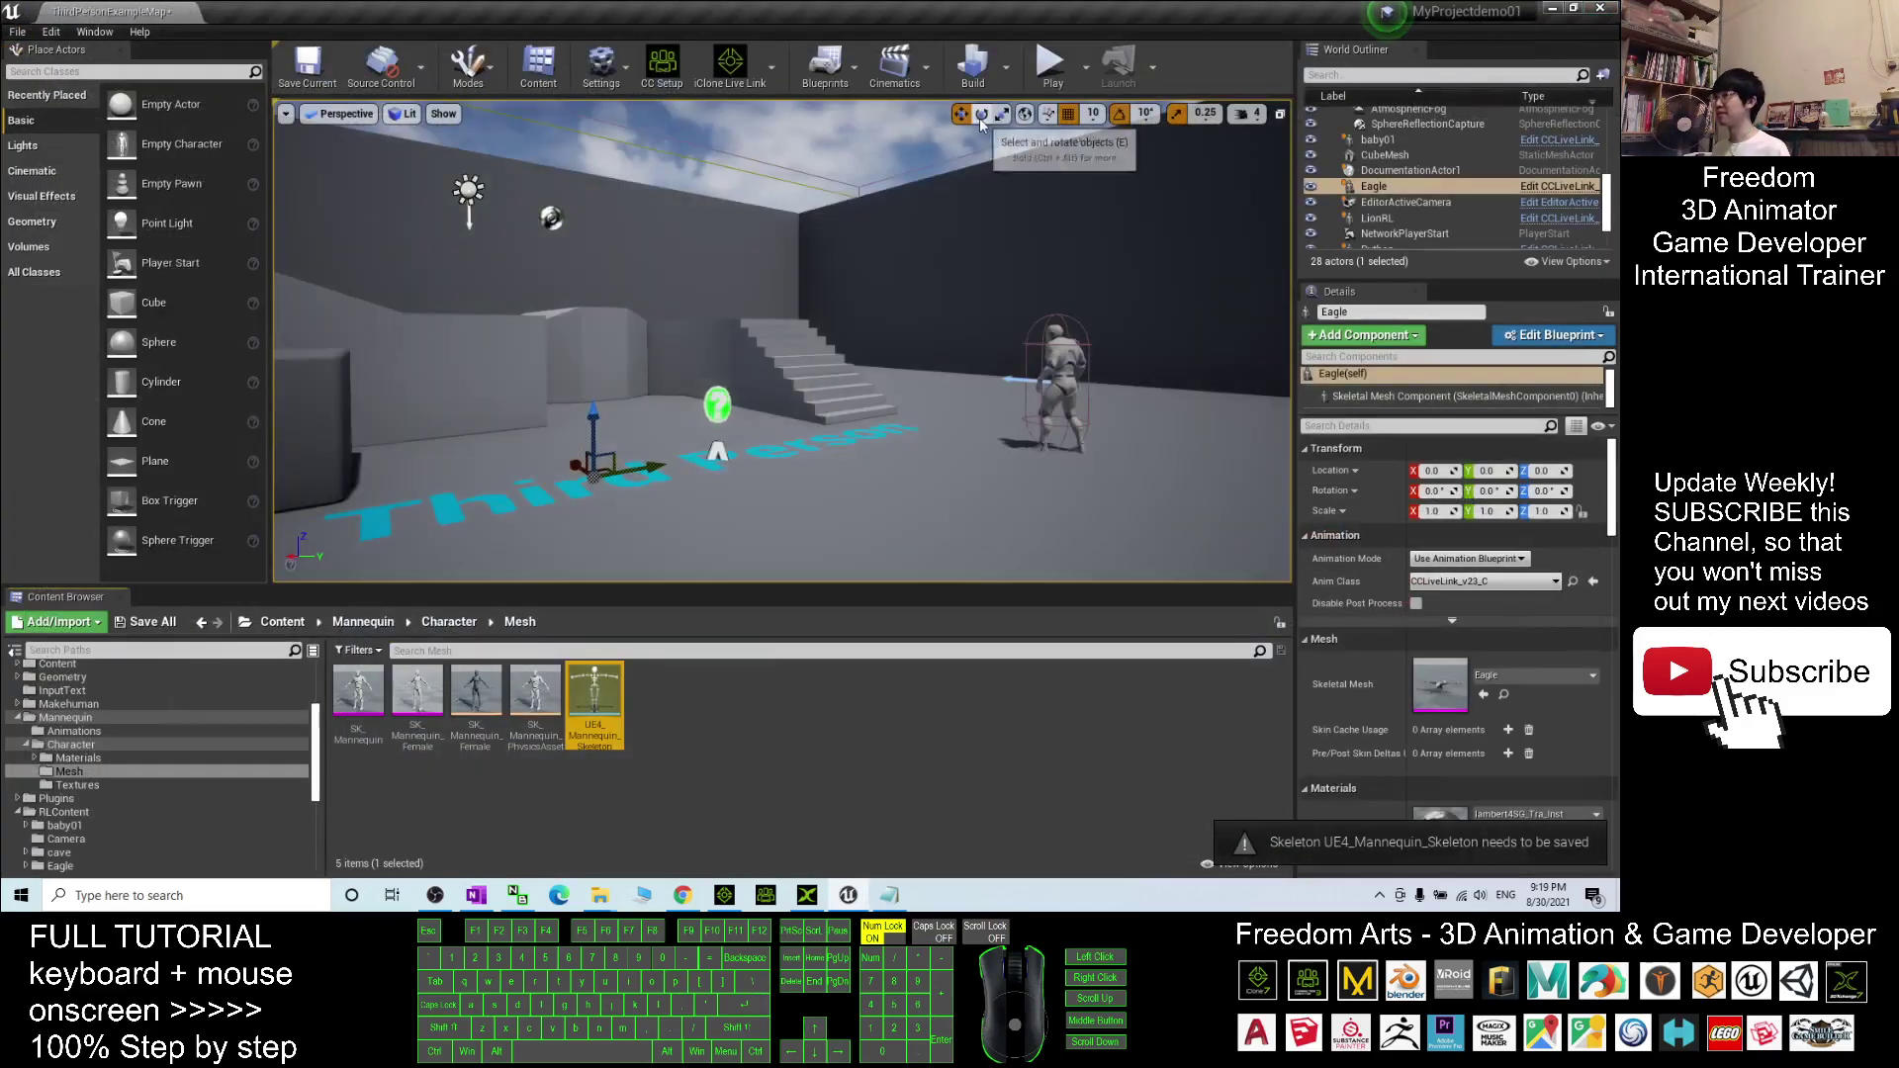
Go up to the Mannequin folder and enter its Animations folder
{"action": "left_click", "coordinate": [450, 622]}
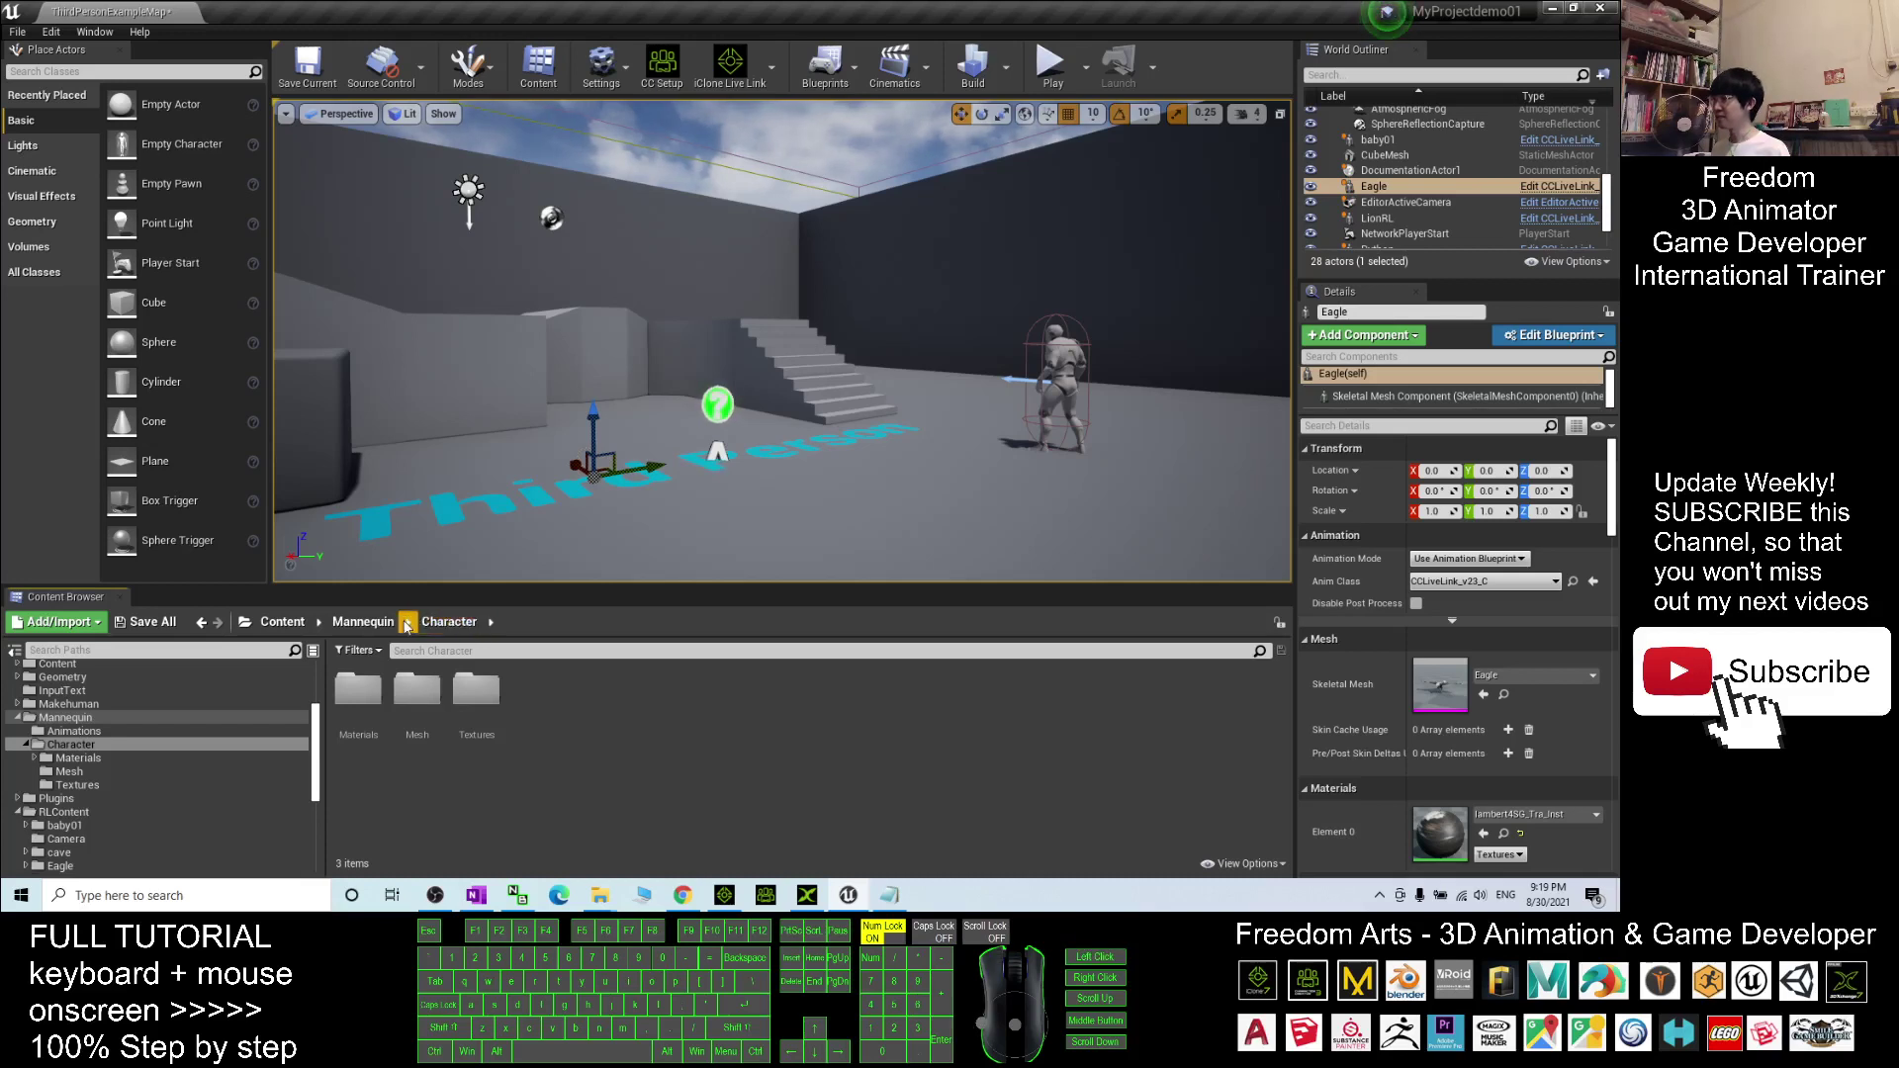
{"action": "left_click", "coordinate": [367, 621]}
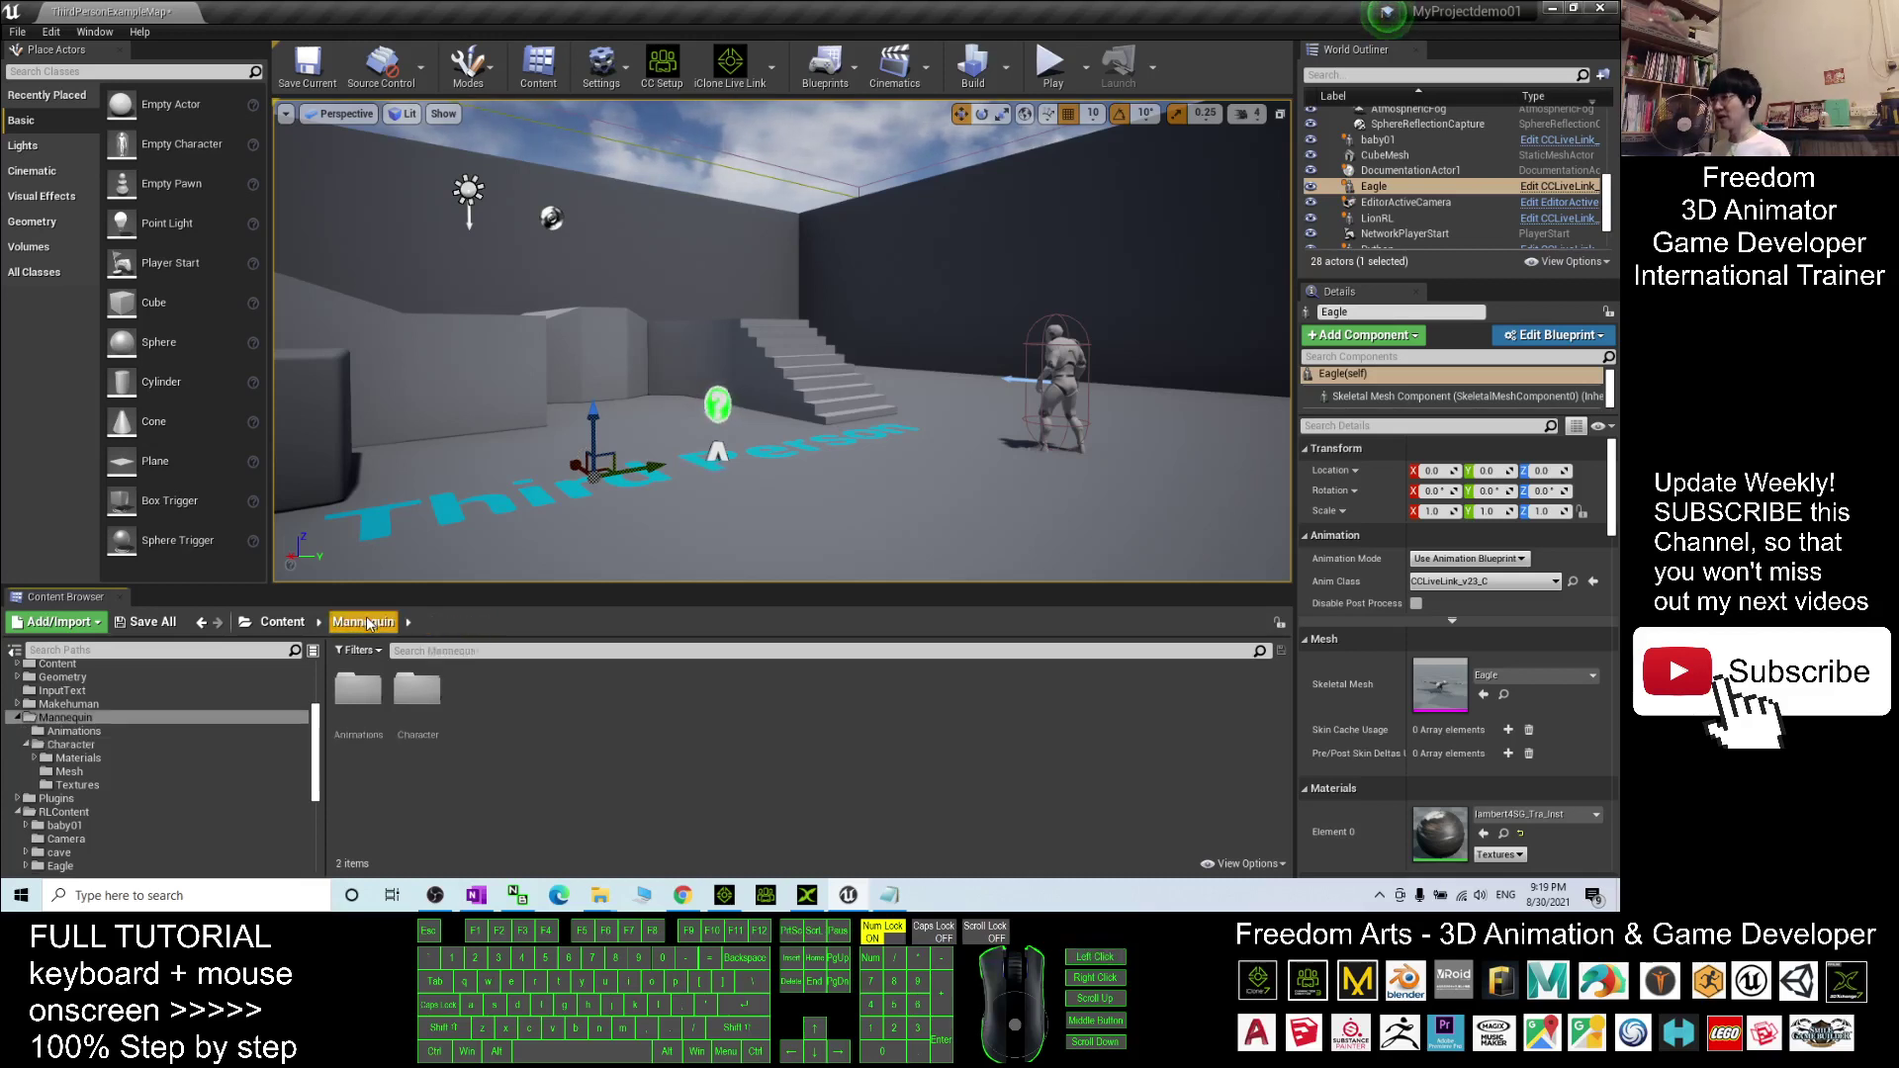
{"action": "double_click", "coordinate": [381, 693]}
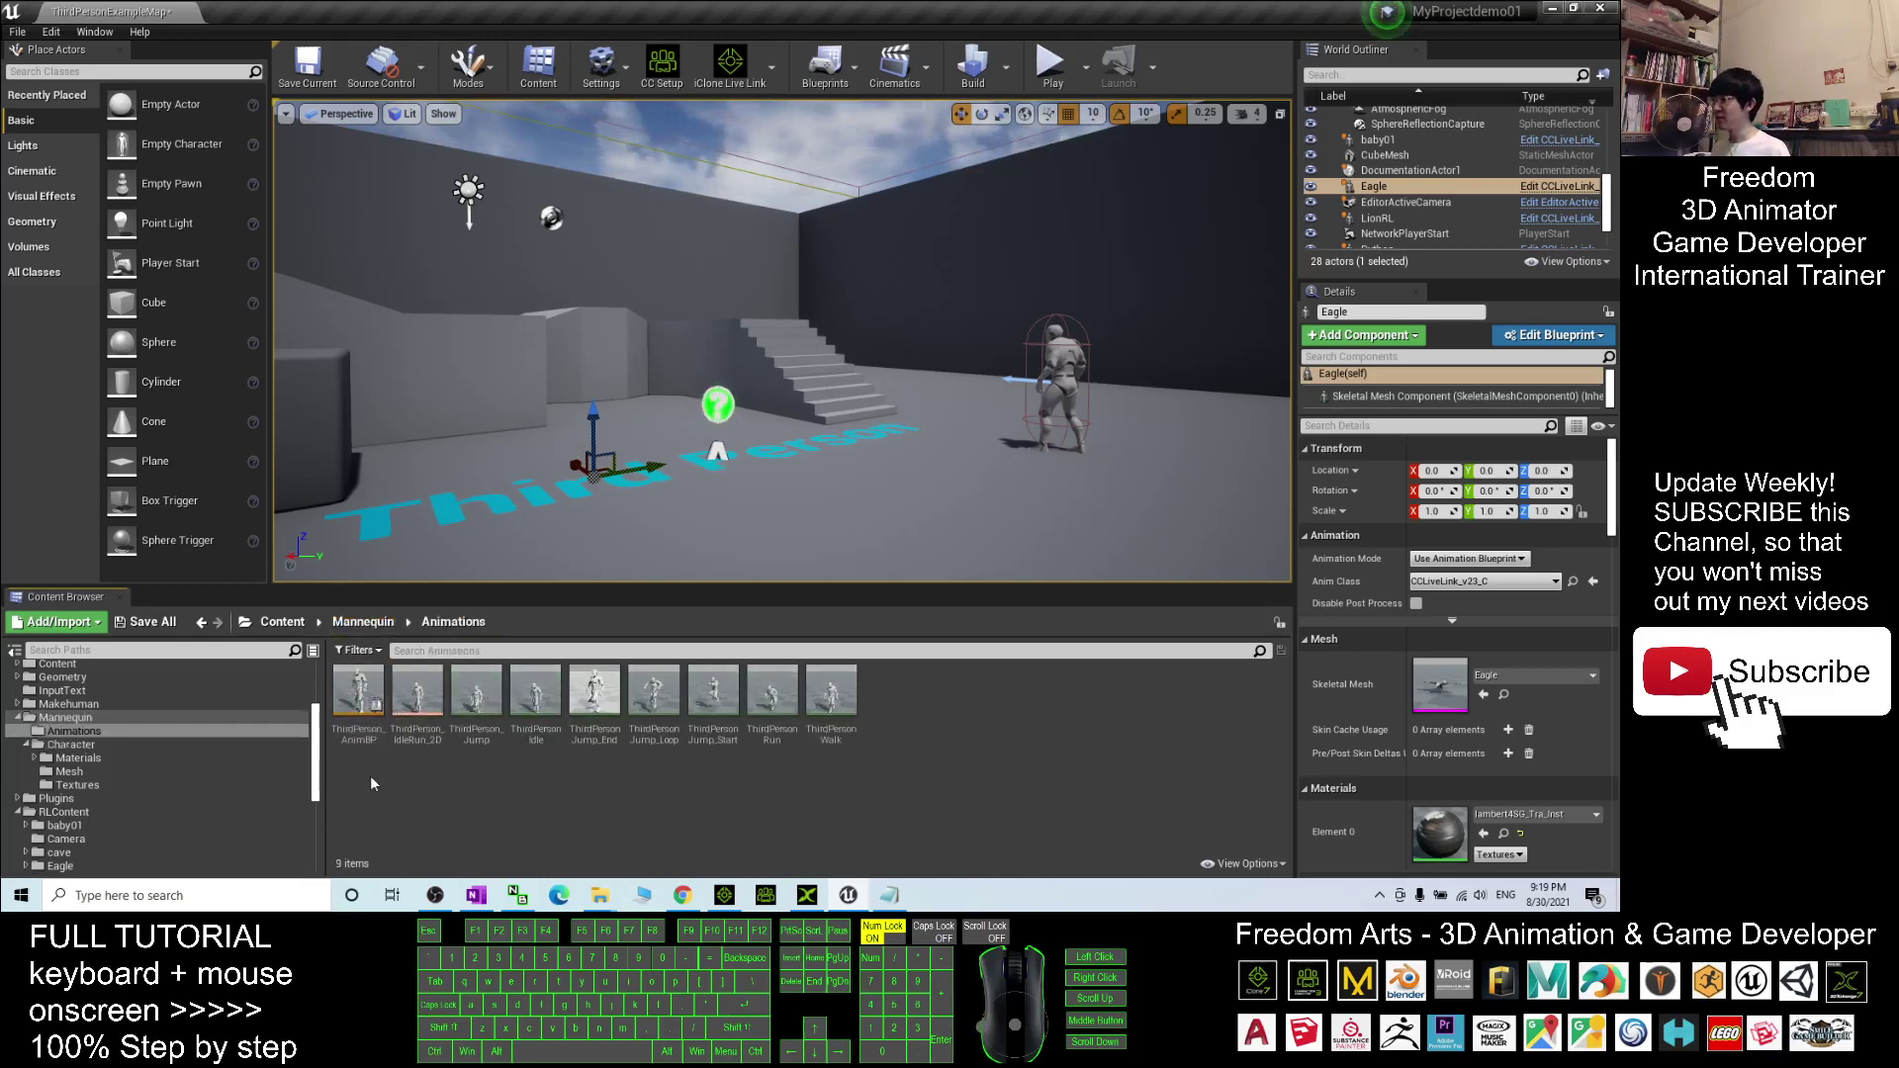
Duplicate and retarget ThirdPerson_AnimBP, choosing eagle01_Skeleton as the target skeleton
{"action": "right_click", "coordinate": [357, 685]}
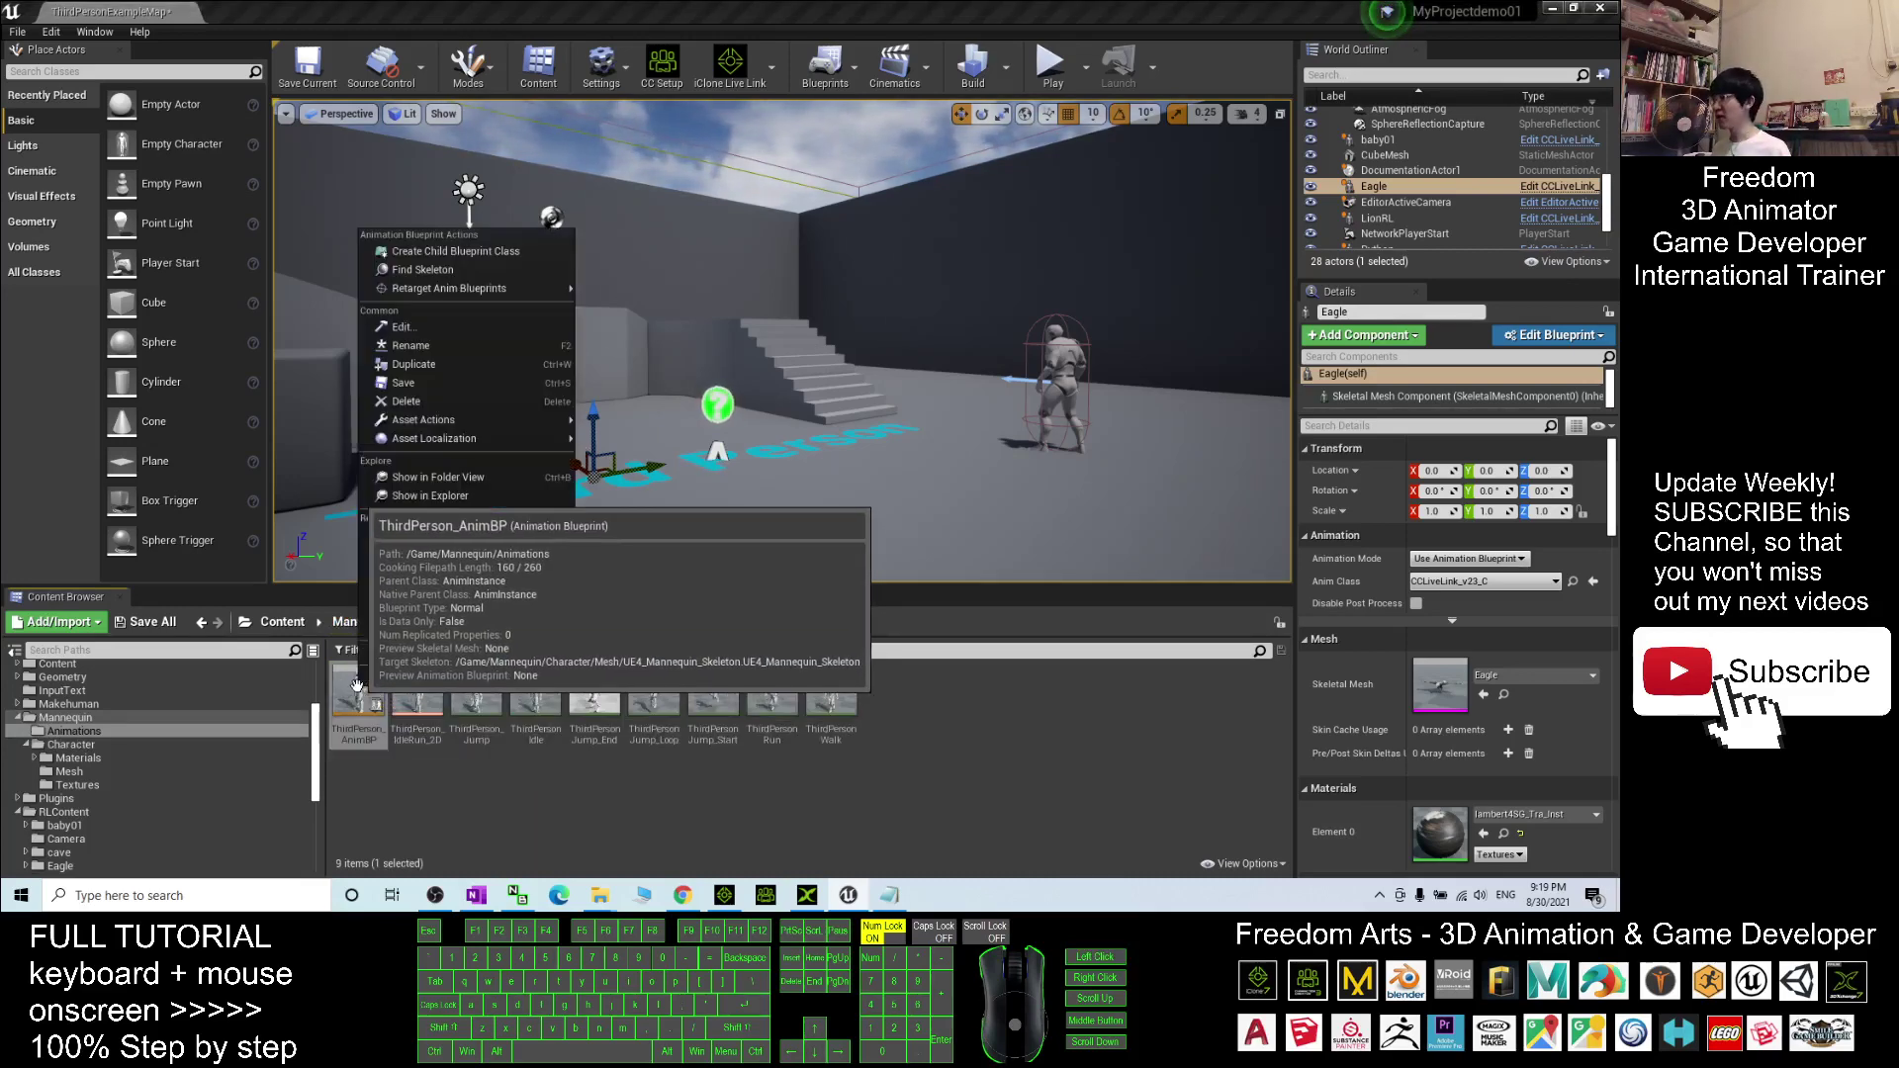
{"action": "mouse_move", "coordinate": [442, 289]}
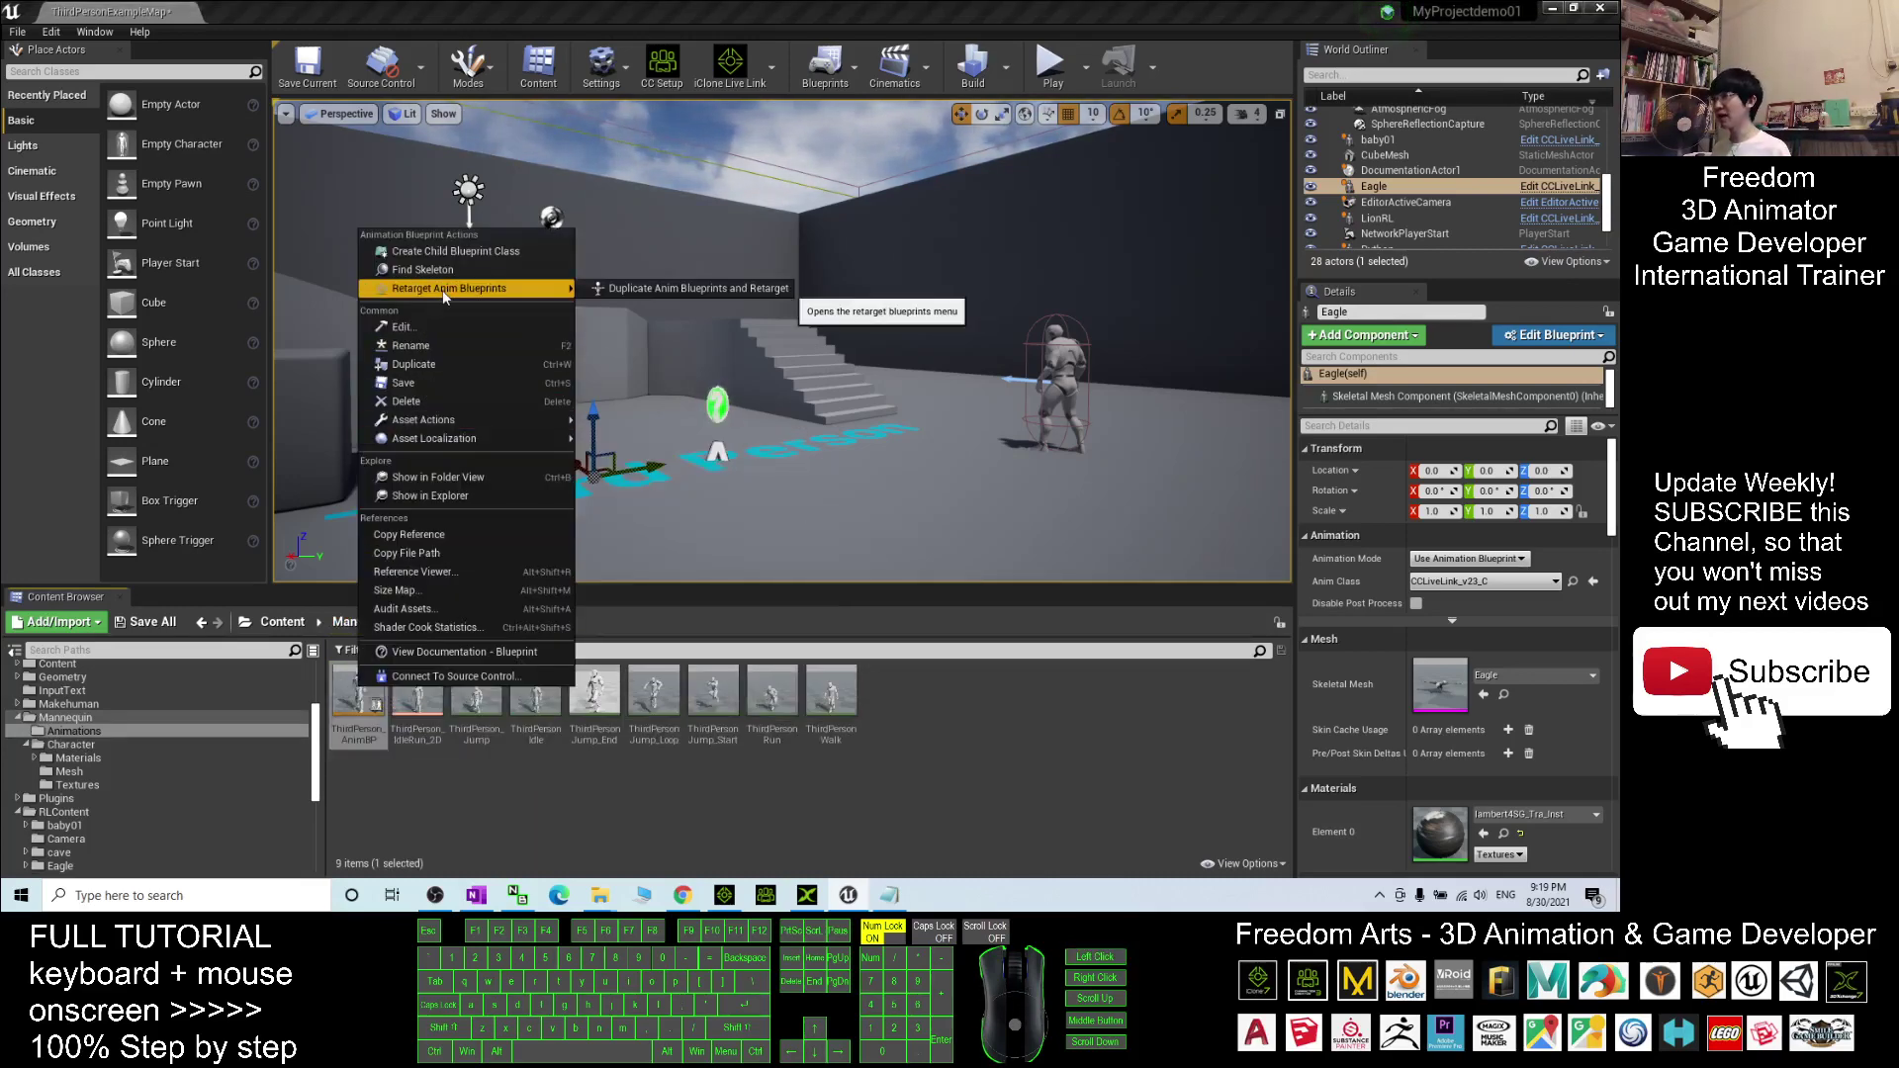
{"action": "left_click", "coordinate": [649, 287]}
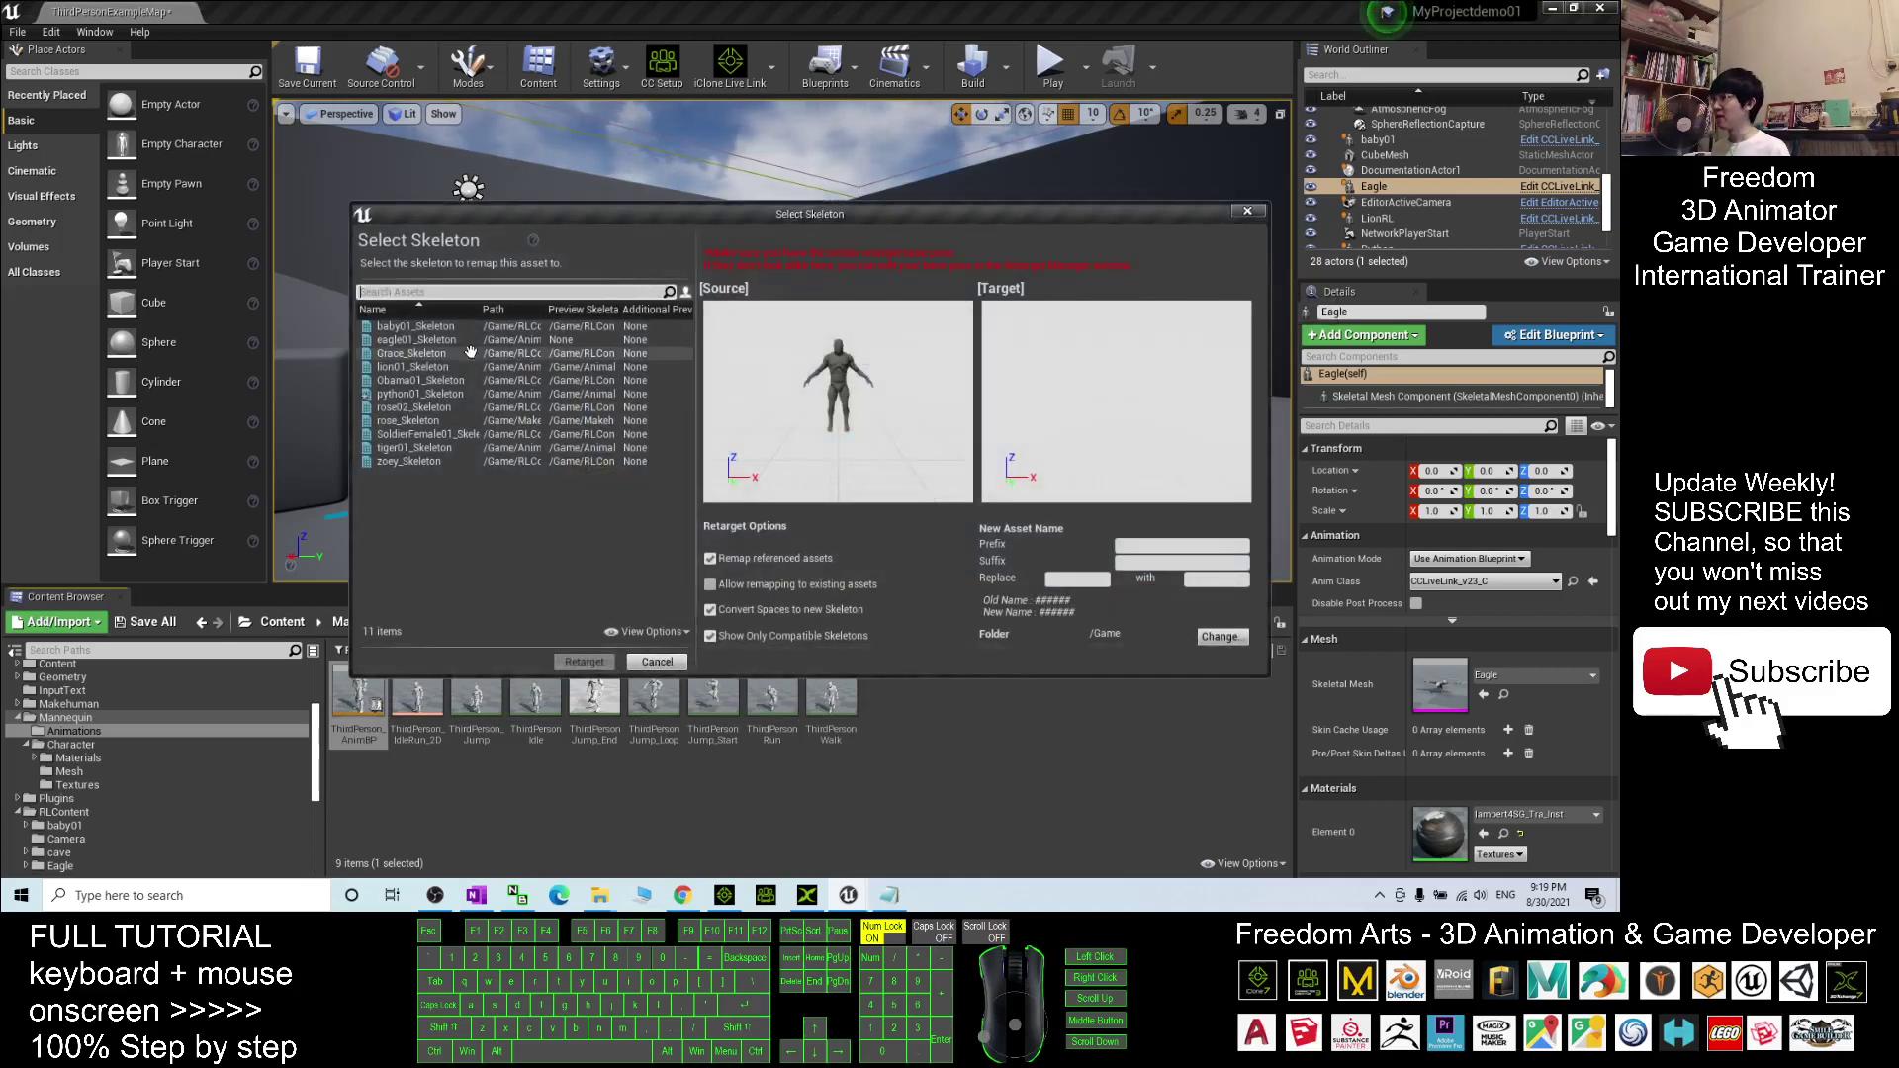
{"action": "left_click", "coordinate": [397, 341]}
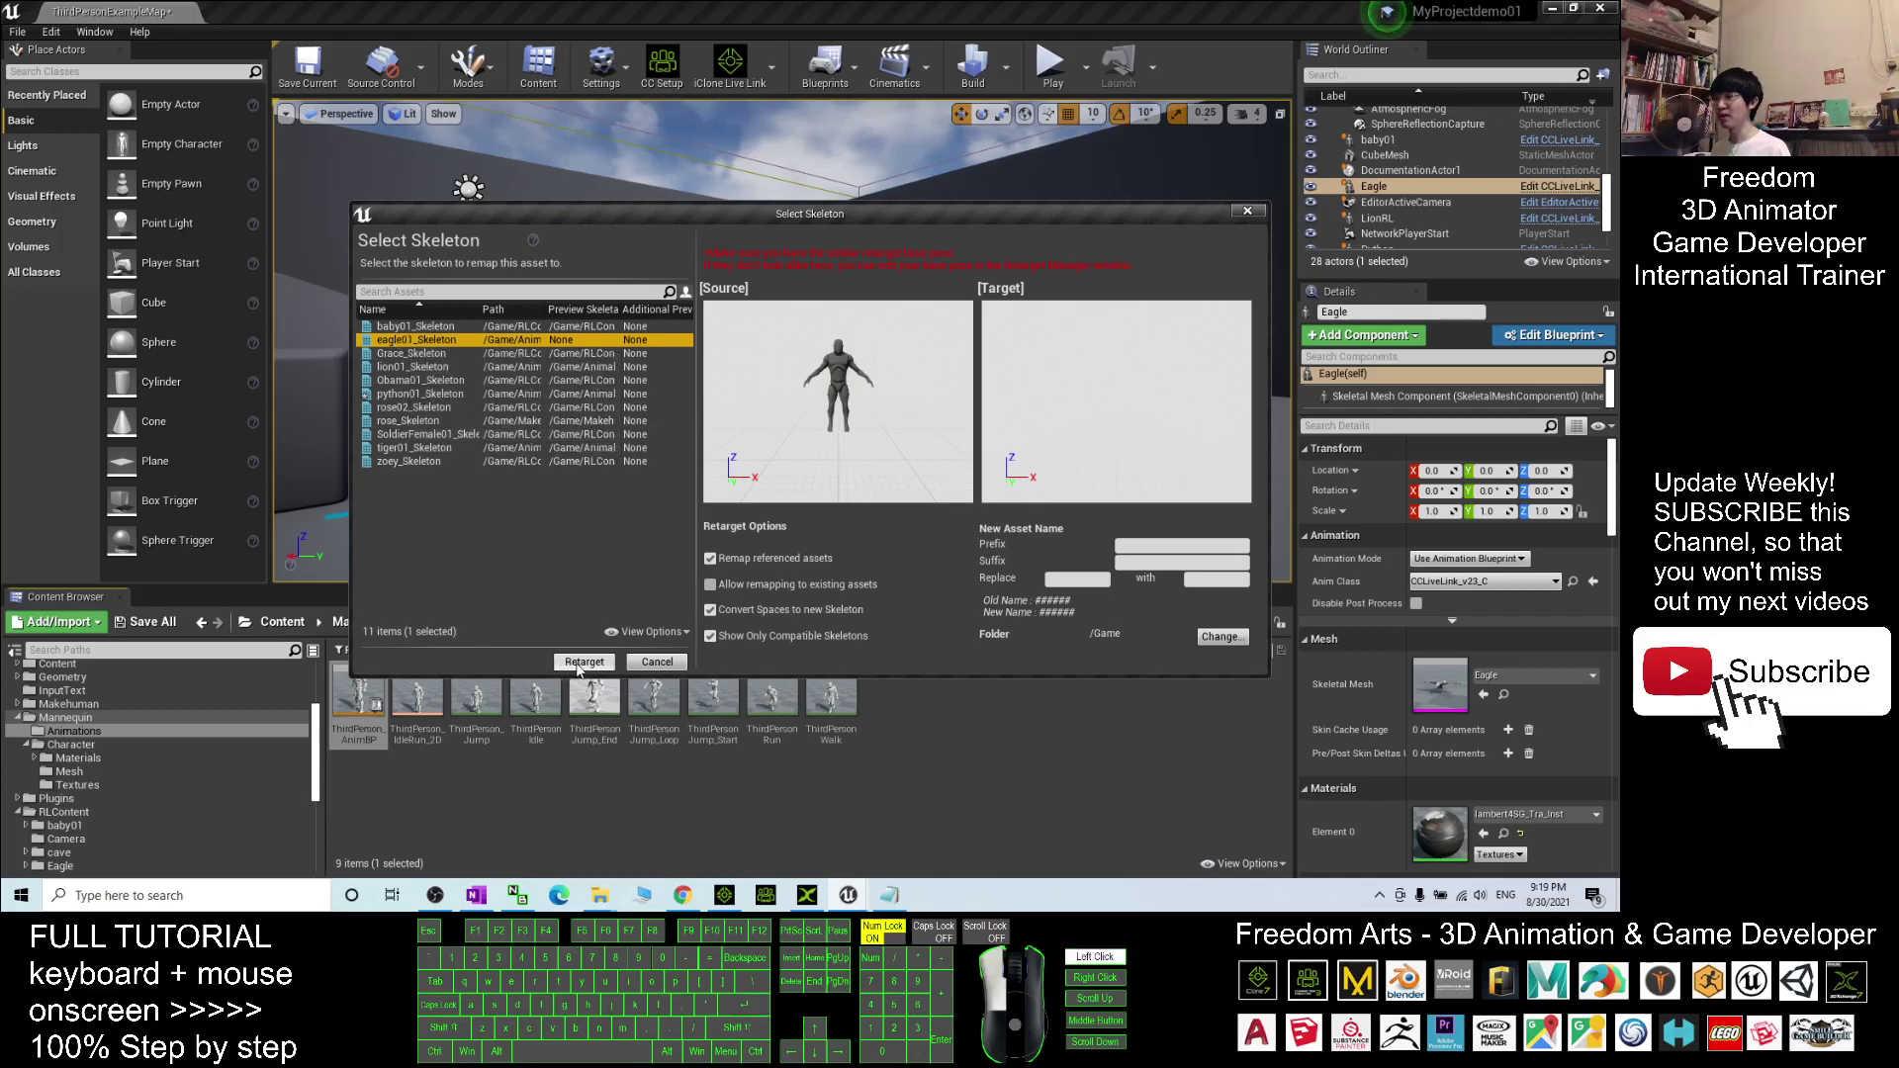